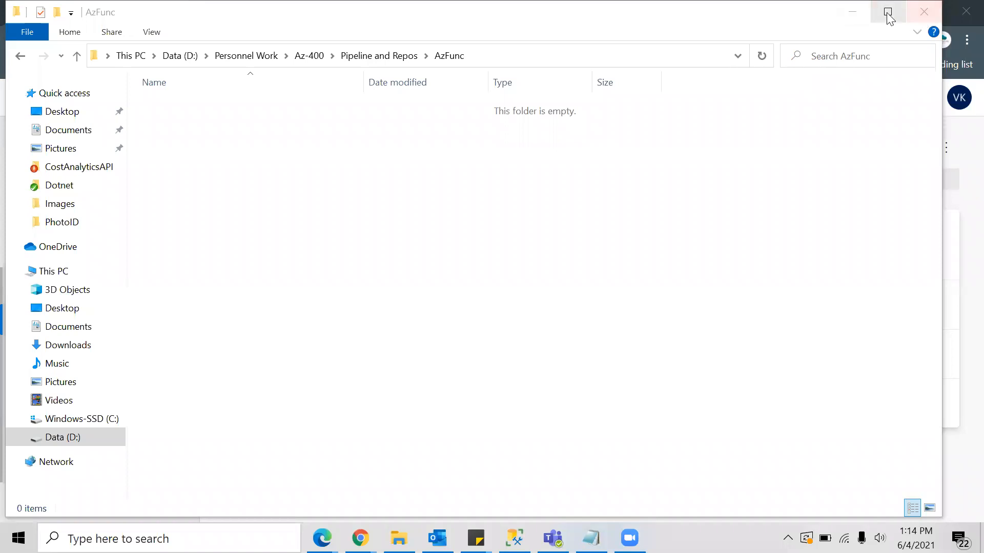
# Maximize the empty AzFunc folder window, and switch to the Chrome window showing the Azure DevOps pipelines
pyautogui.click(887, 12)
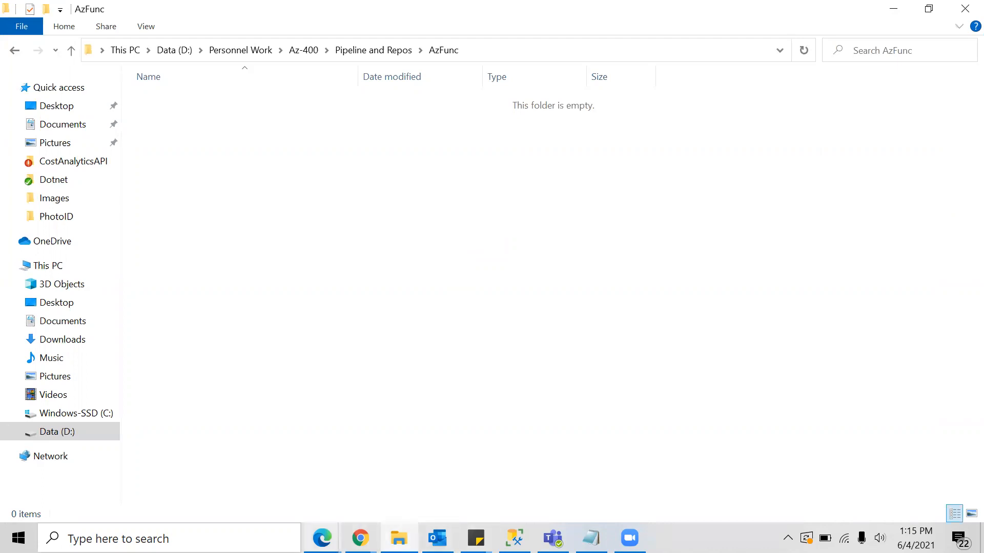
pyautogui.moveTo(322, 538)
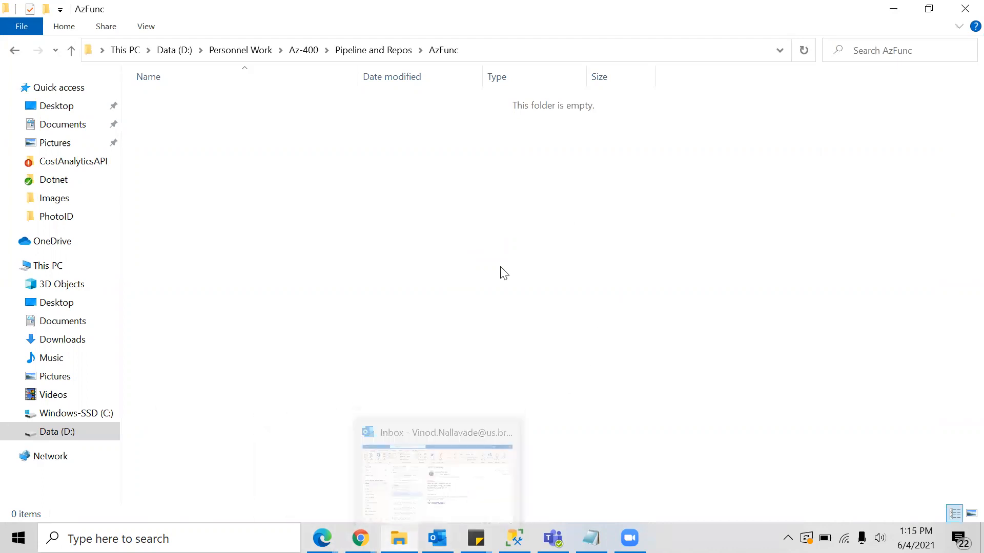
pyautogui.moveTo(360, 538)
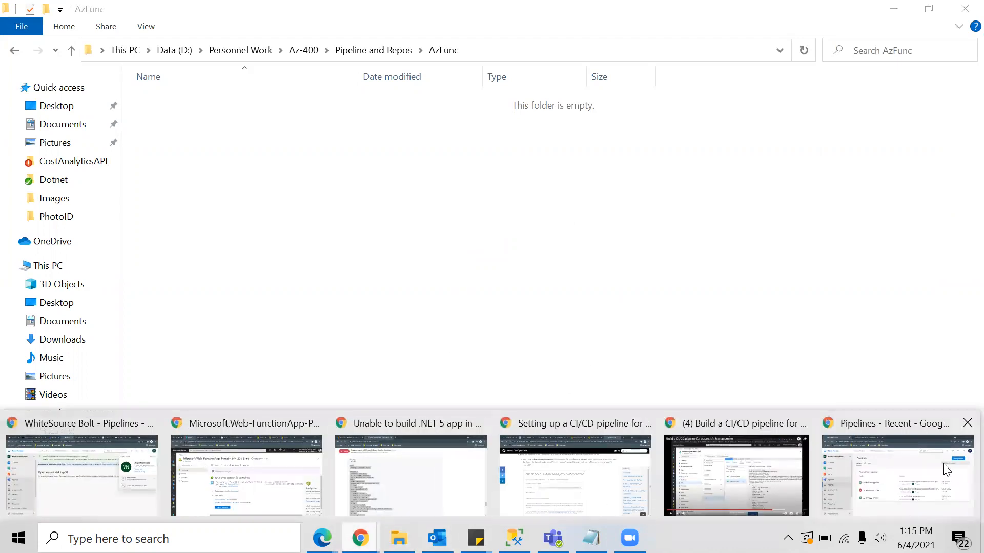
pyautogui.click(902, 477)
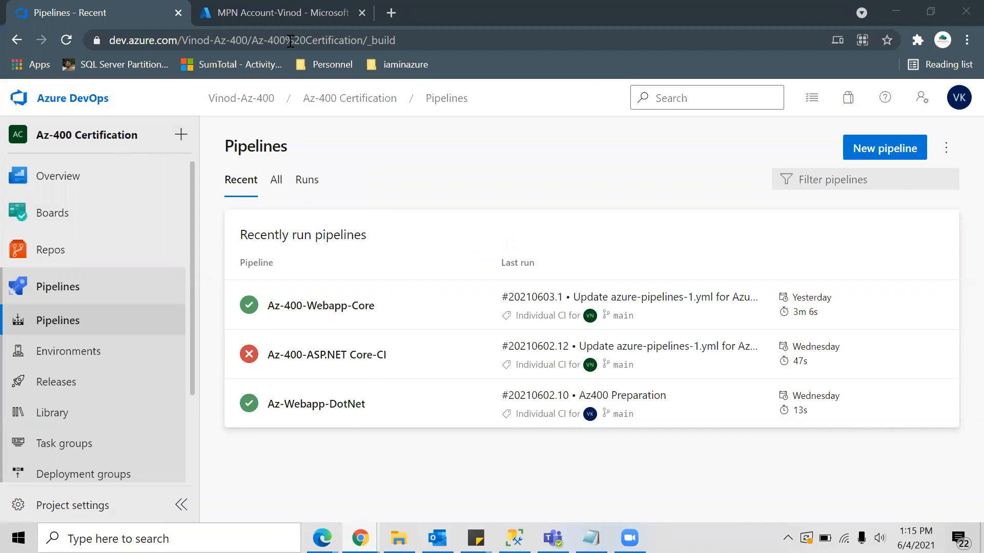
# Open dev.azure.com in a new browser tab
pyautogui.hotkey('ctrl', 't')
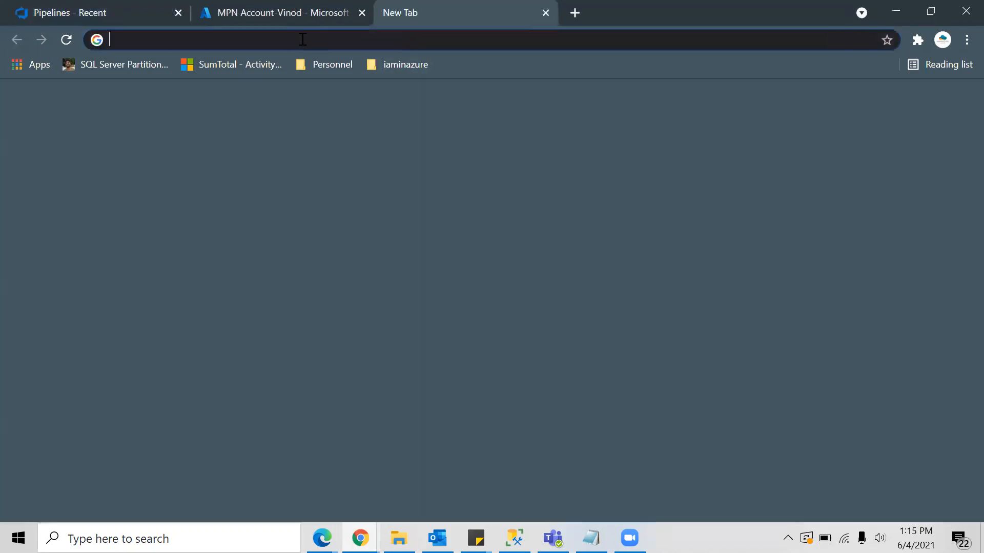
pyautogui.write('az')
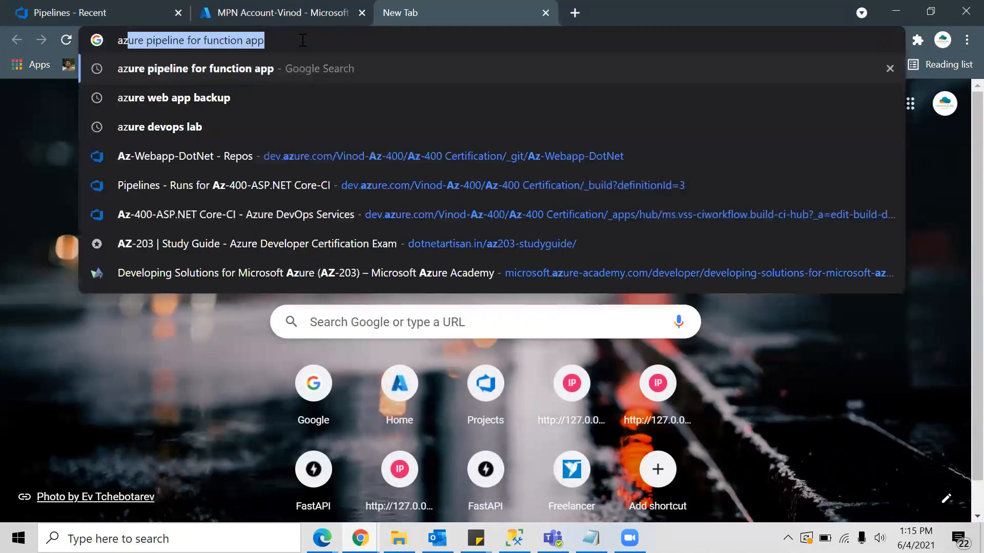
pyautogui.write('ure devops')
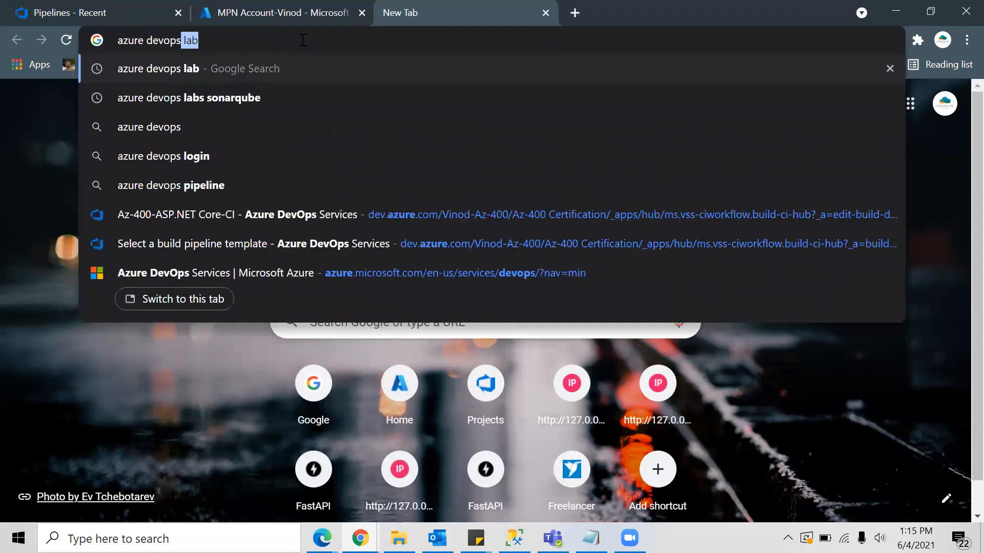
pyautogui.hotkey('ctrl', 'a')
pyautogui.write('dev.a')
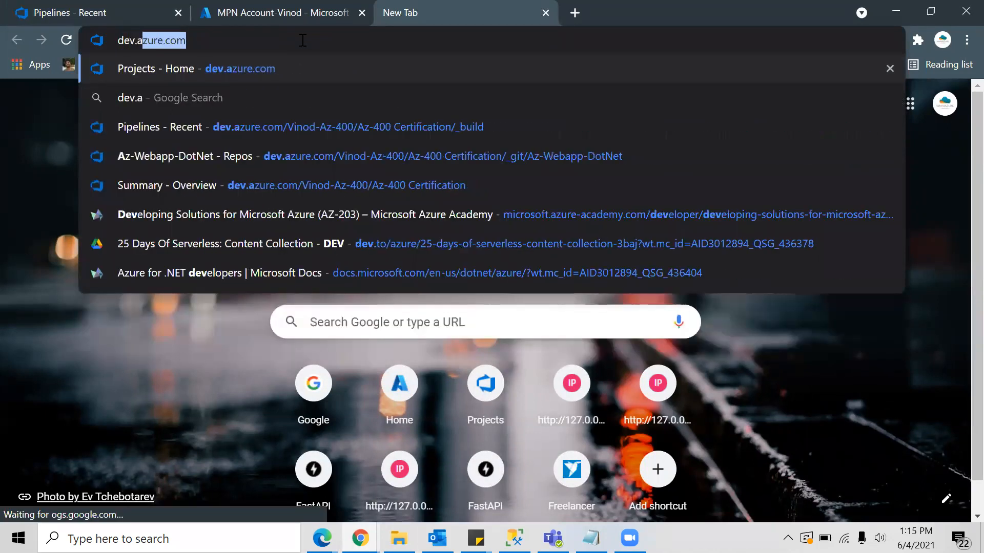
pyautogui.write('zure.com')
pyautogui.press('Return')
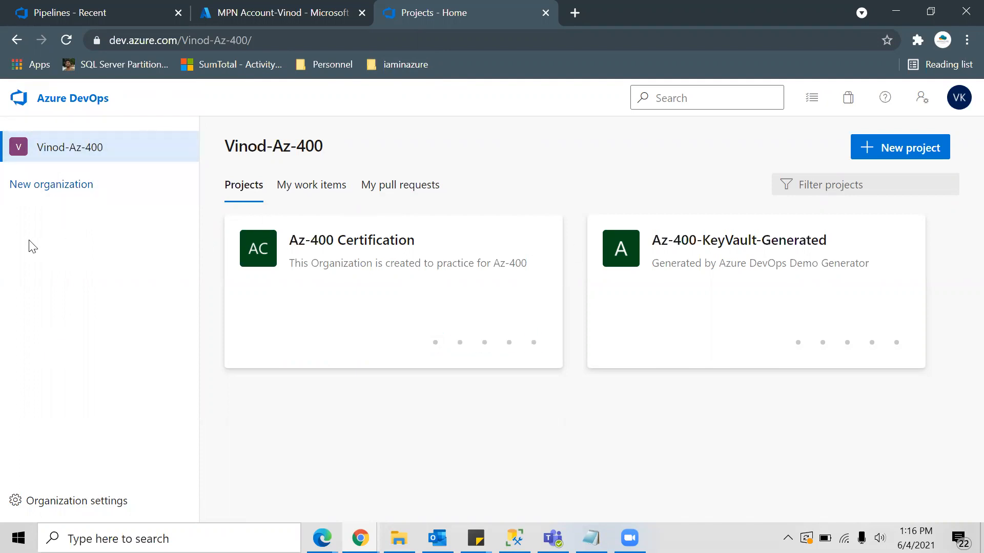
# Start a new Azure DevOps organization and examine the signup form's name, hosting region and verification fields
pyautogui.click(69, 194)
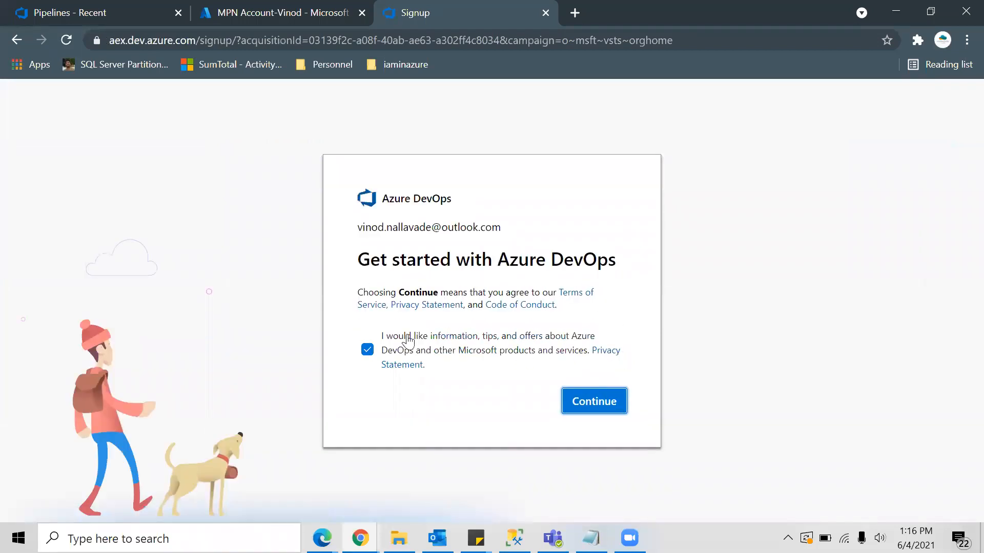
pyautogui.click(588, 409)
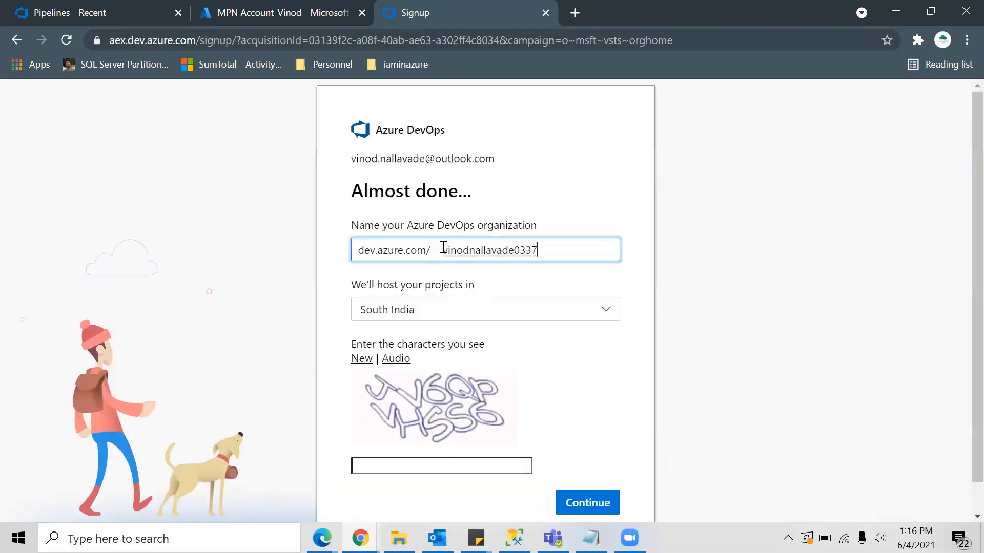
pyautogui.doubleClick(500, 248)
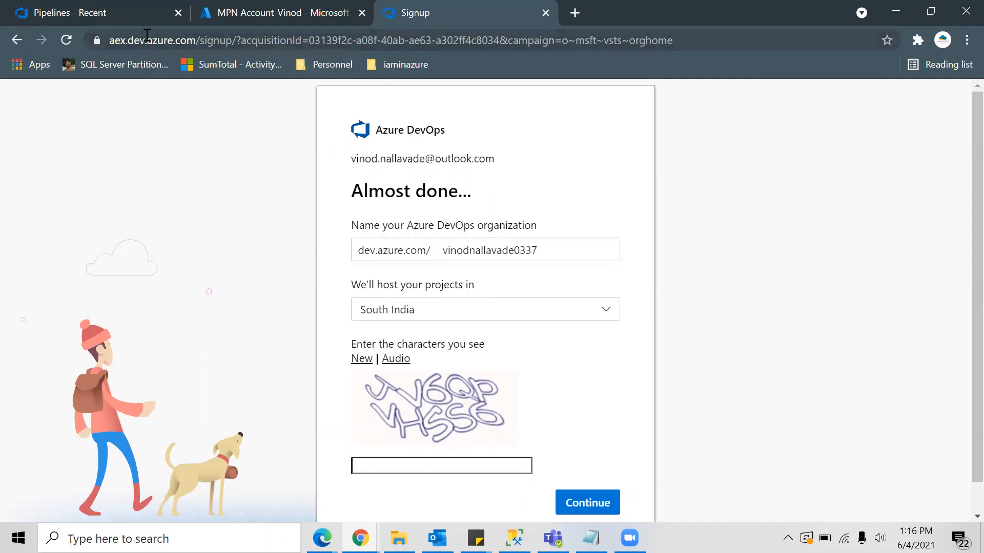
# Return to the existing organization's project list in the first browser tab and open the new project form
pyautogui.click(120, 12)
pyautogui.click(66, 103)
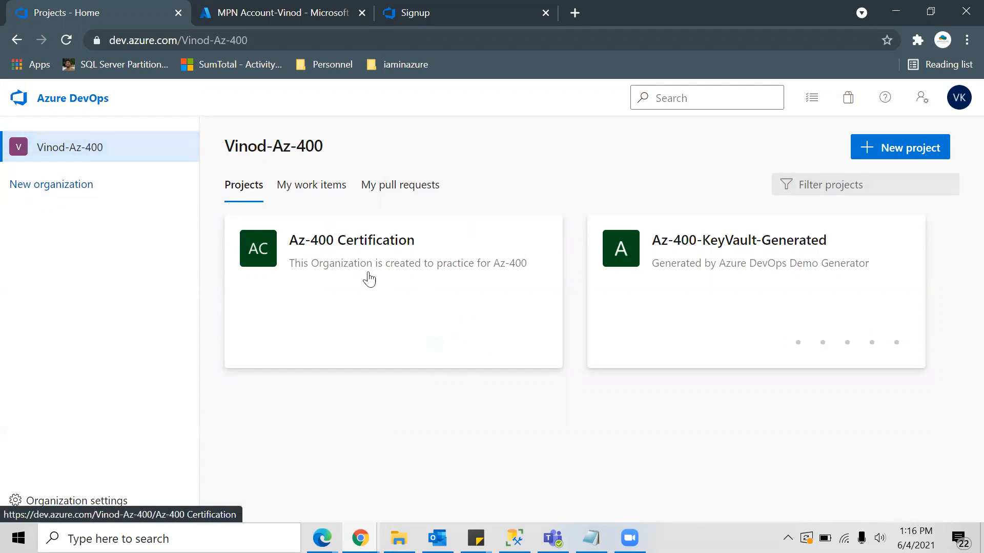
pyautogui.click(917, 154)
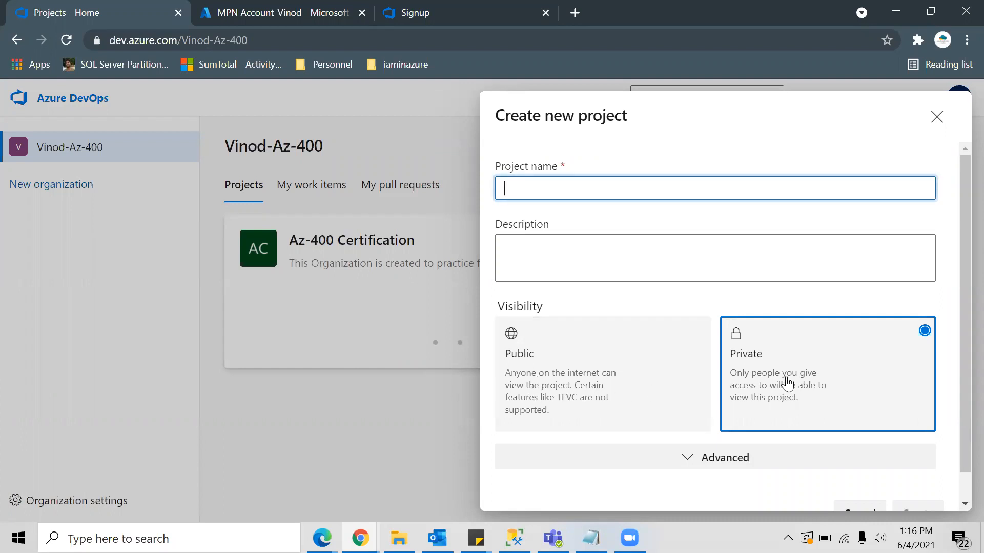
# Examine the visibility, version control and work item process options for a new project, and close the form without creating it
pyautogui.scroll(-1, 736, 449)
pyautogui.click(729, 431)
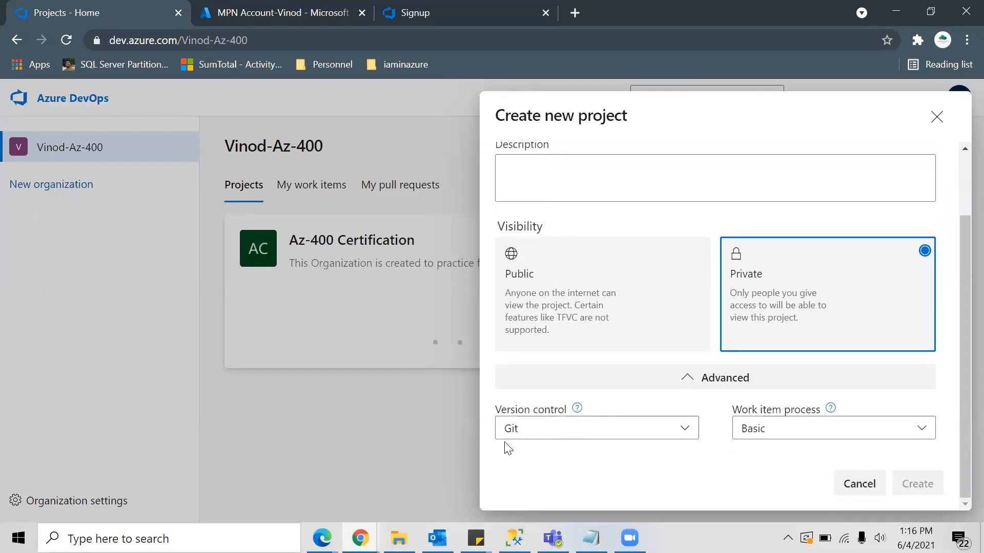
pyautogui.click(658, 437)
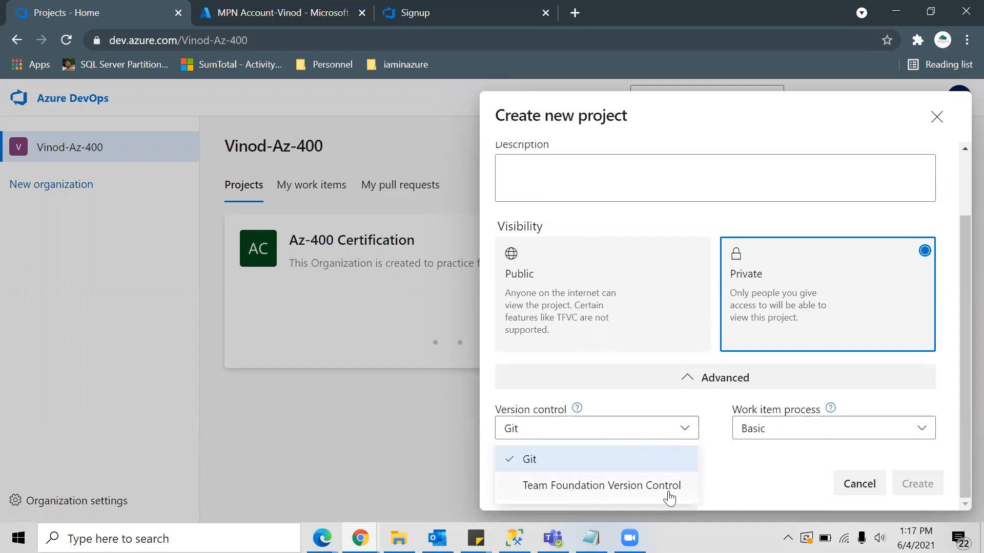
pyautogui.click(749, 463)
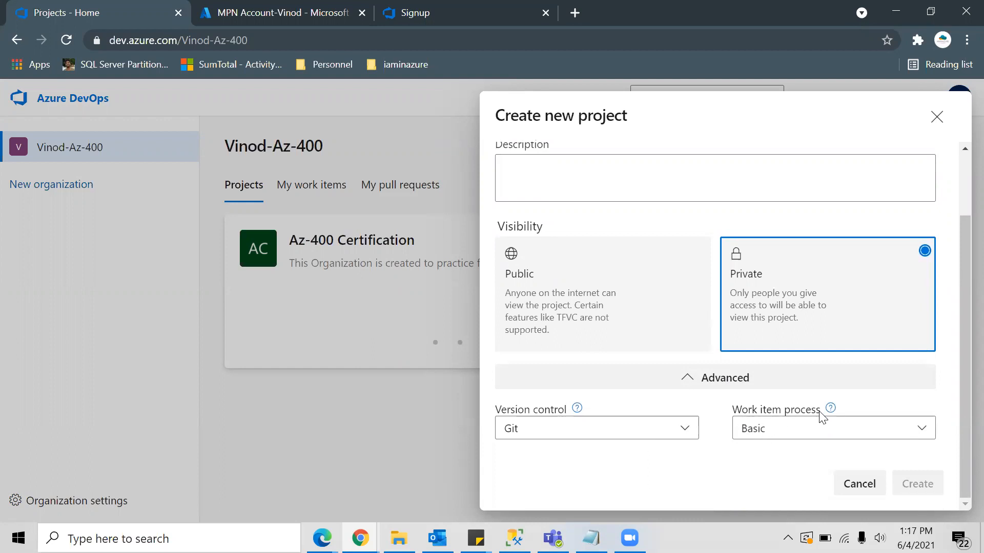
pyautogui.click(801, 434)
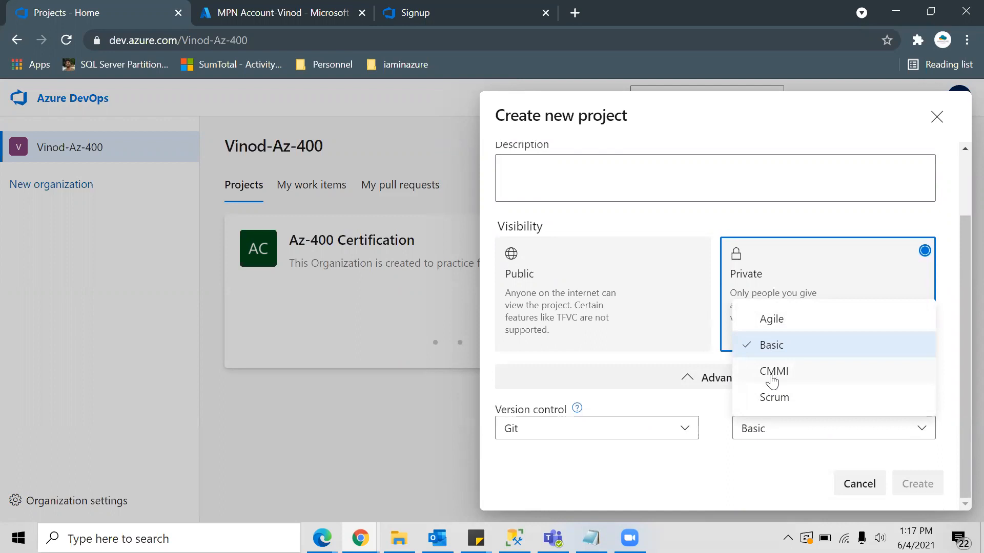
pyautogui.click(769, 416)
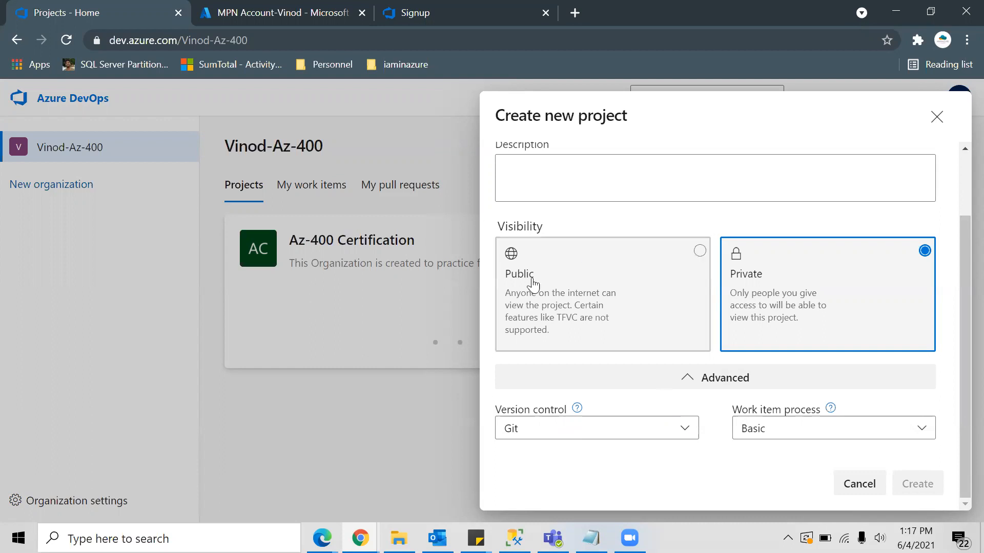
pyautogui.scroll(2, 625, 239)
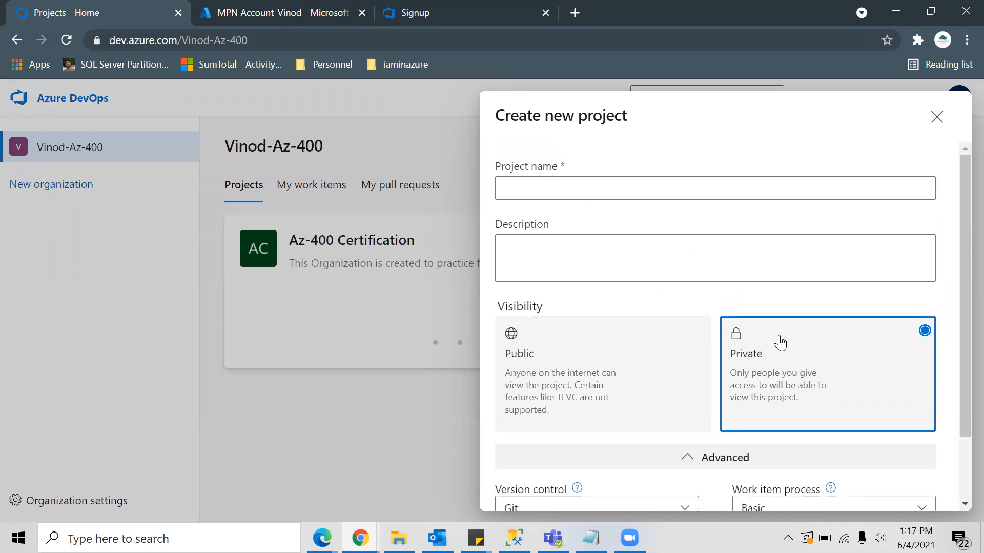
pyautogui.scroll(-2, 619, 292)
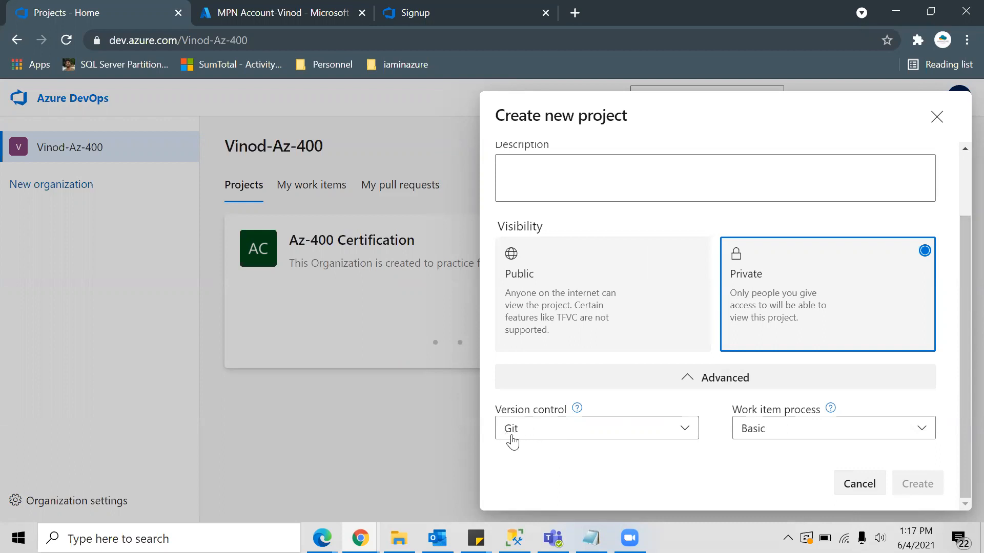
pyautogui.click(816, 432)
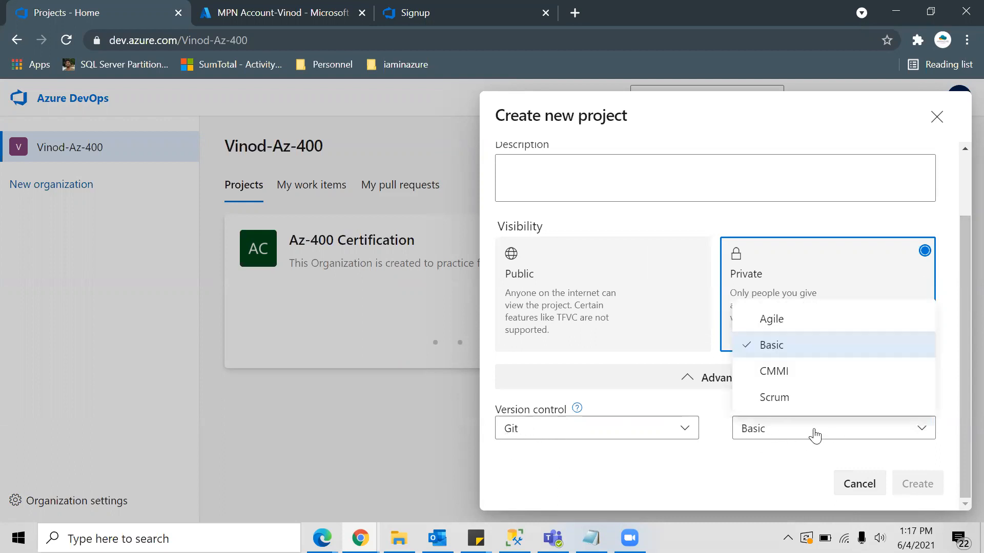
pyautogui.scroll(1, 628, 271)
pyautogui.scroll(2, 628, 272)
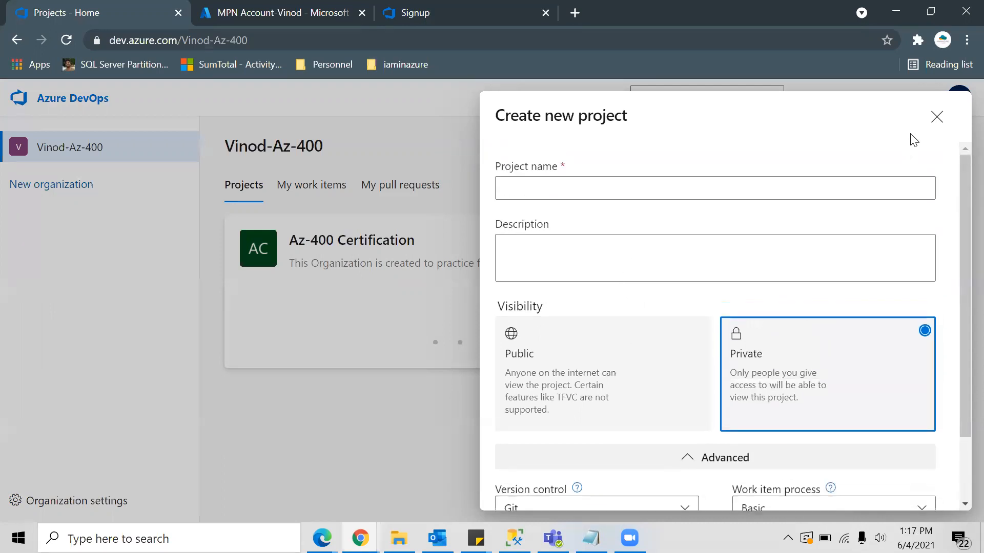
pyautogui.click(937, 116)
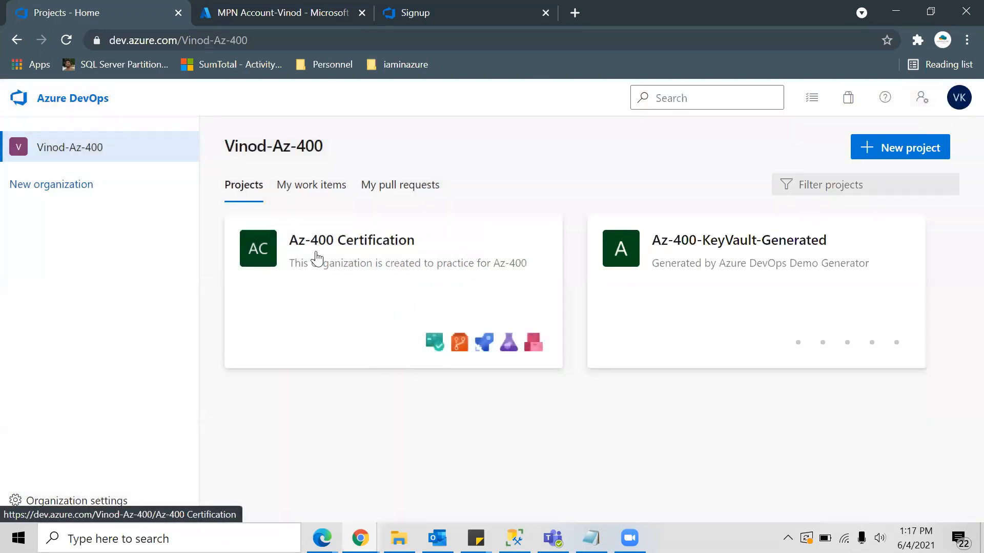
# Open the Az-400 Certification project and look through the Repos, Pipelines and Test Plans entries in its navigation
pyautogui.click(396, 264)
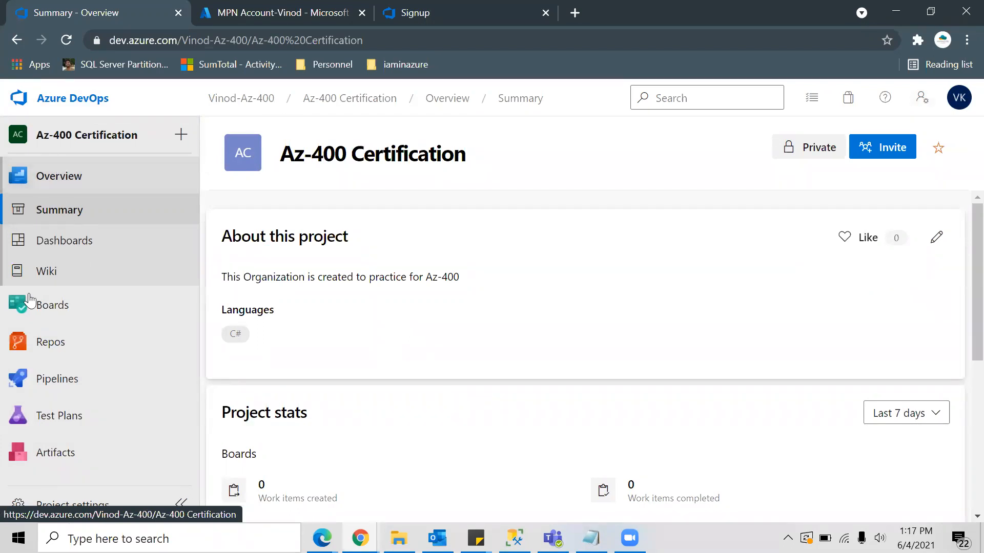
pyautogui.moveTo(64, 395)
pyautogui.moveTo(53, 352)
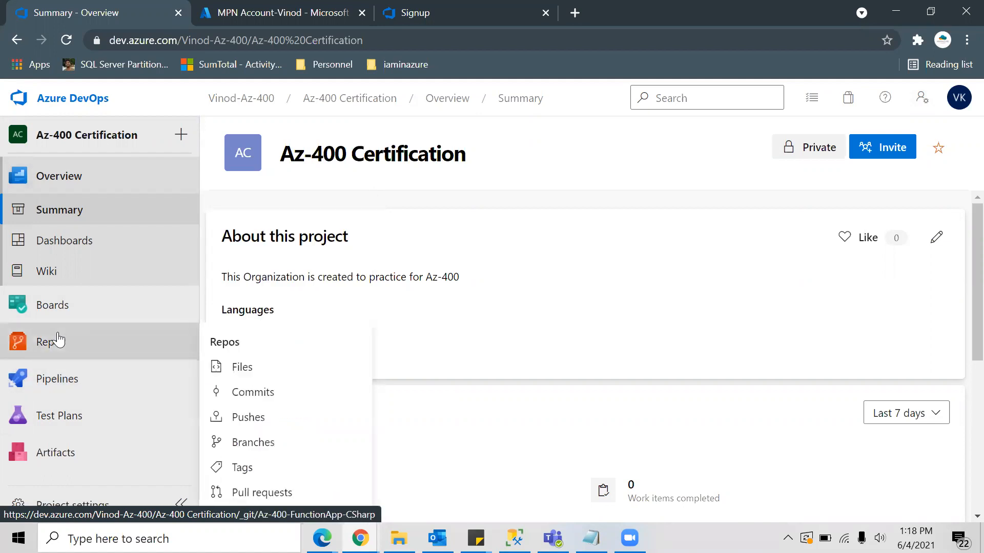
pyautogui.moveTo(147, 414)
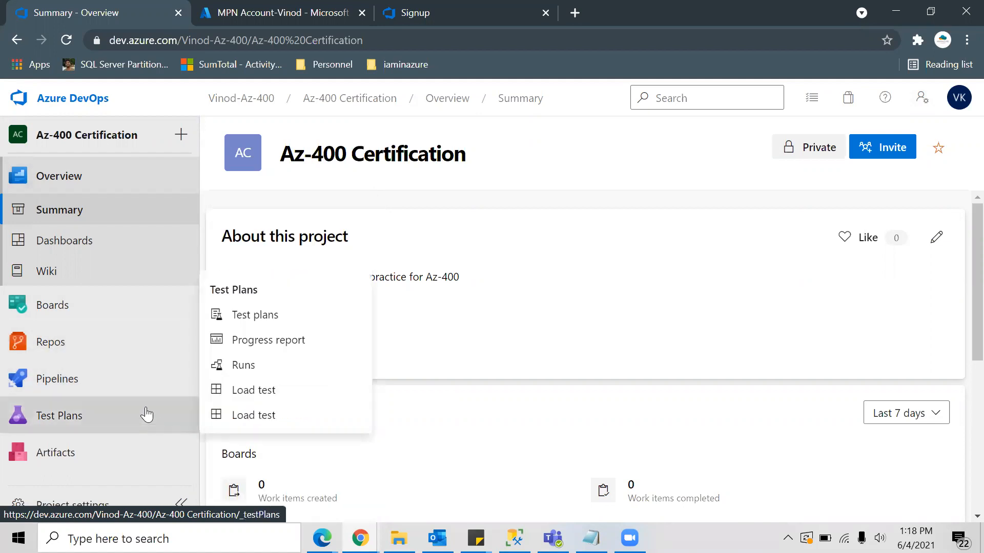
pyautogui.moveTo(45, 388)
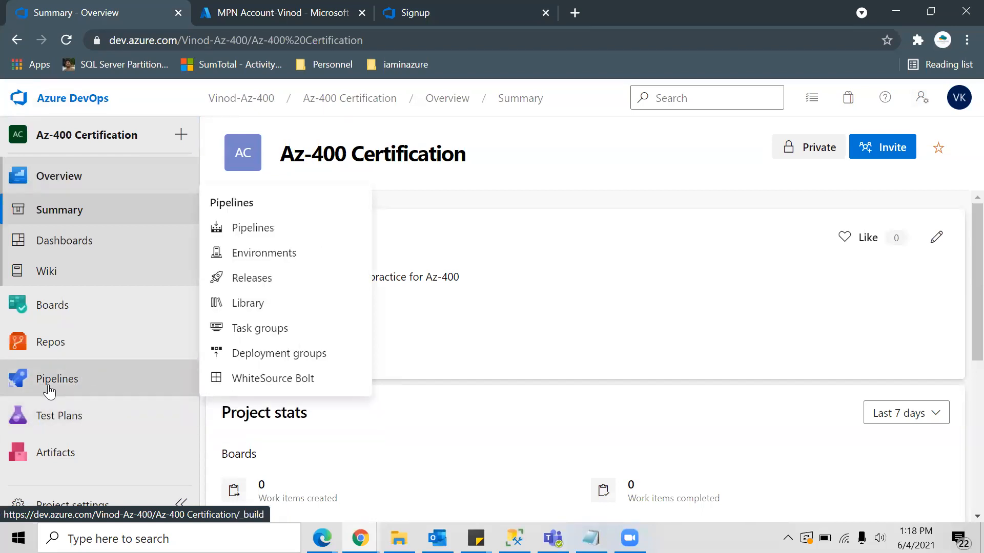
pyautogui.moveTo(44, 417)
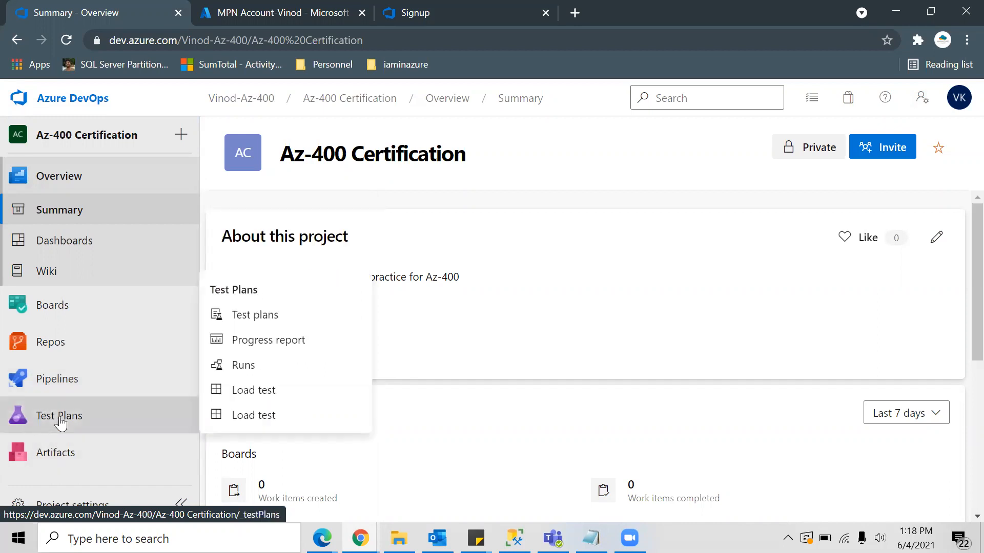
pyautogui.moveTo(77, 341)
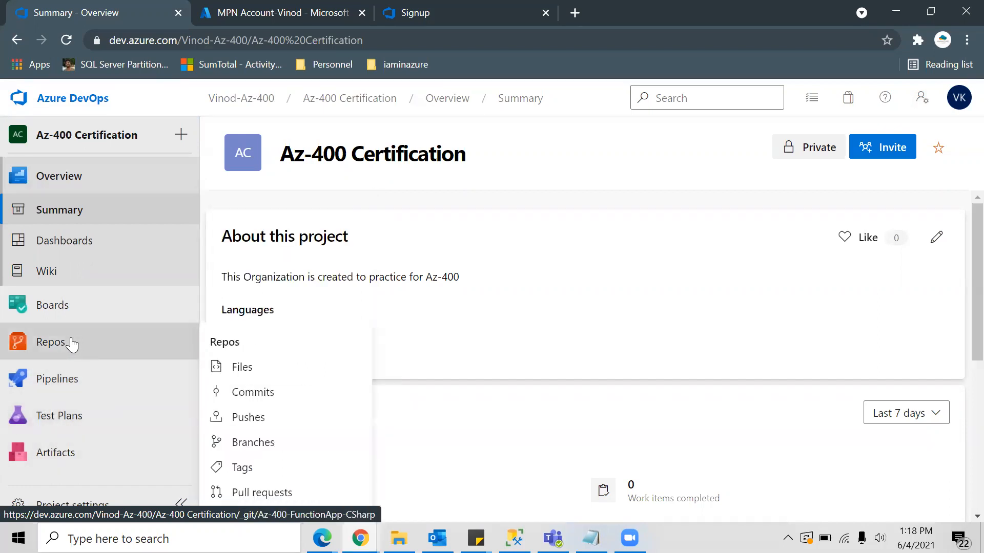
# Open the project's Repos files and switch to the Az-400 Certification repository
pyautogui.click(48, 342)
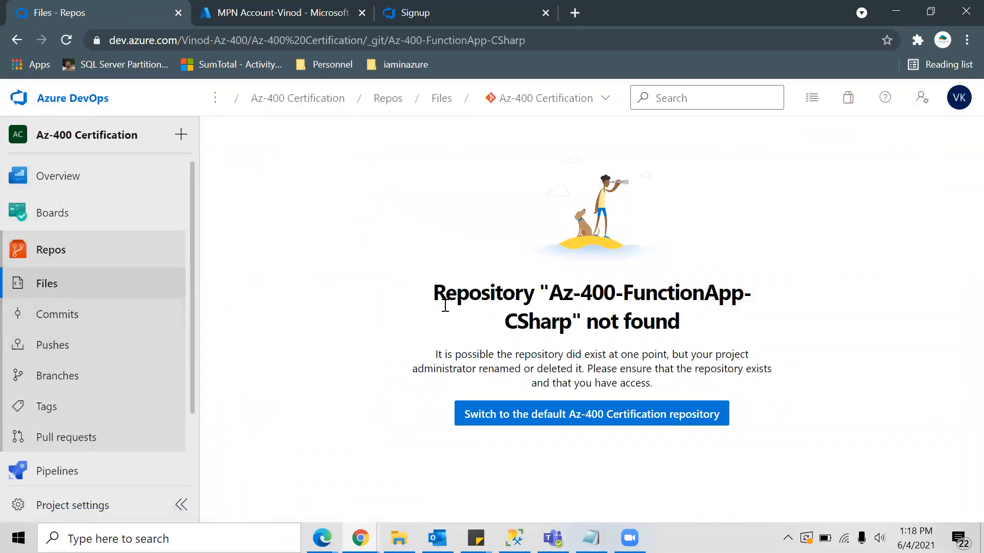
pyautogui.click(574, 101)
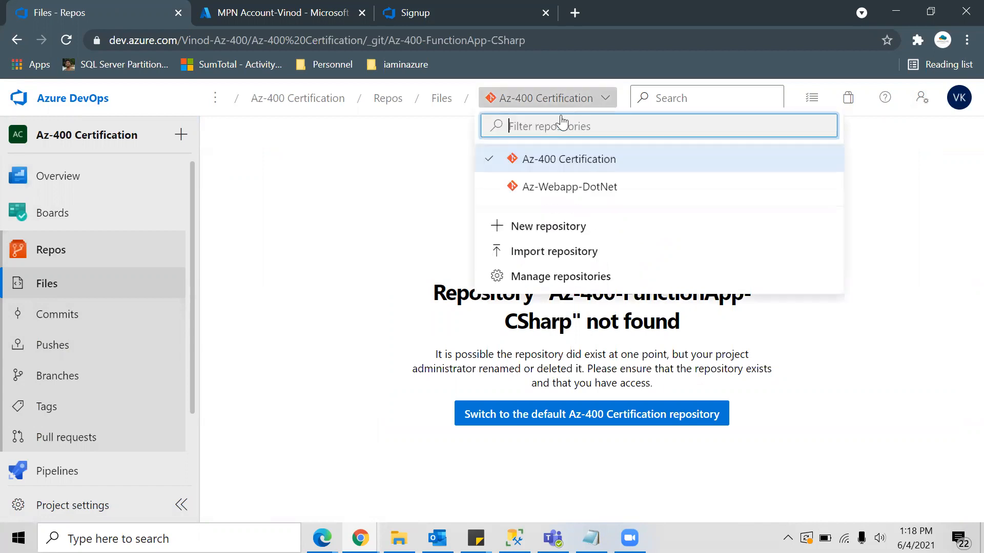
pyautogui.click(575, 158)
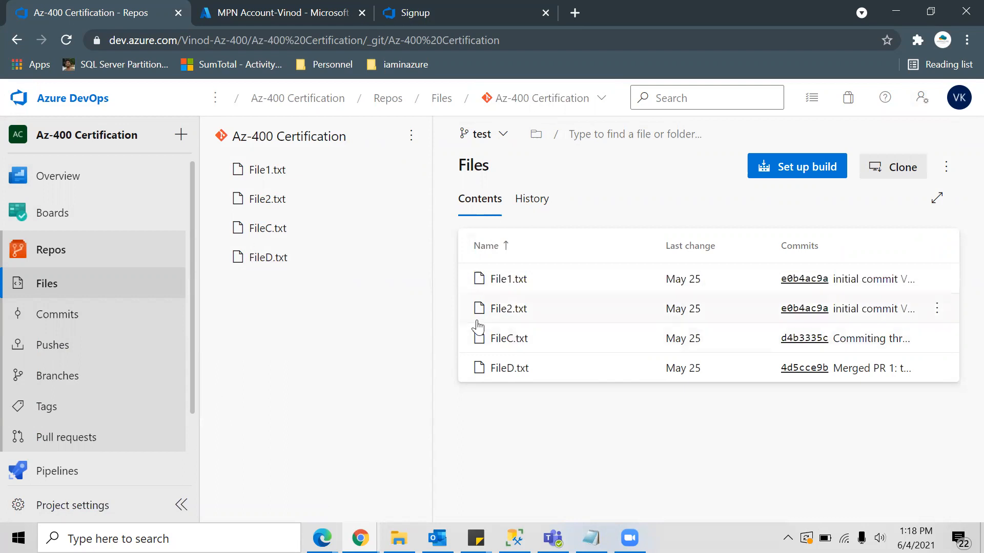
# Create a new Git repository named Az-FunctionApp with a README in the Az-400 Certification project
pyautogui.click(593, 102)
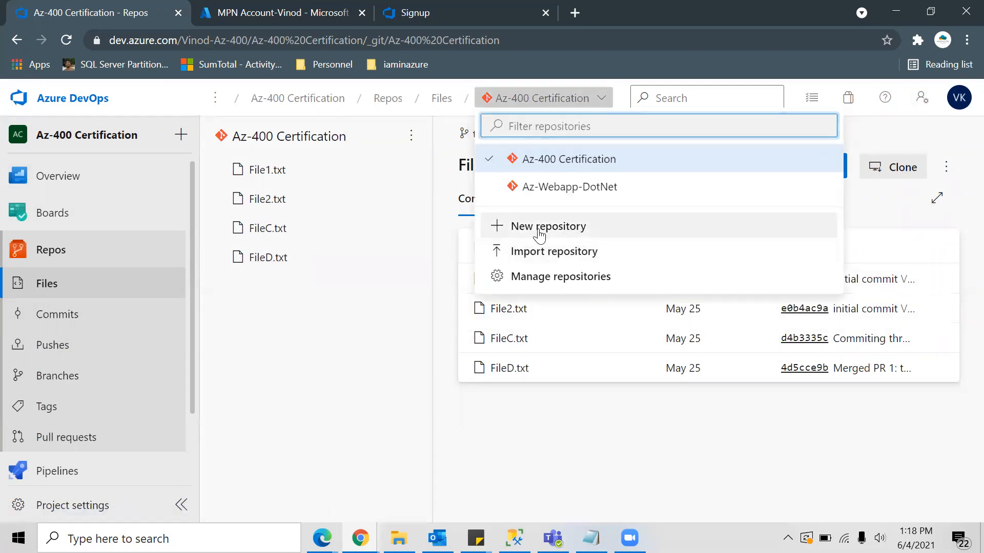
pyautogui.click(539, 231)
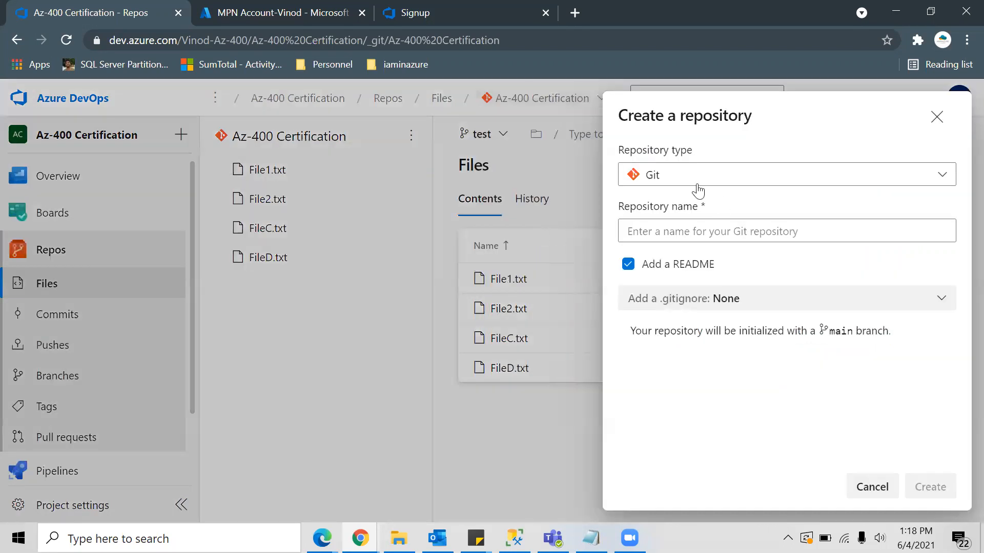
pyautogui.click(680, 229)
pyautogui.write('A')
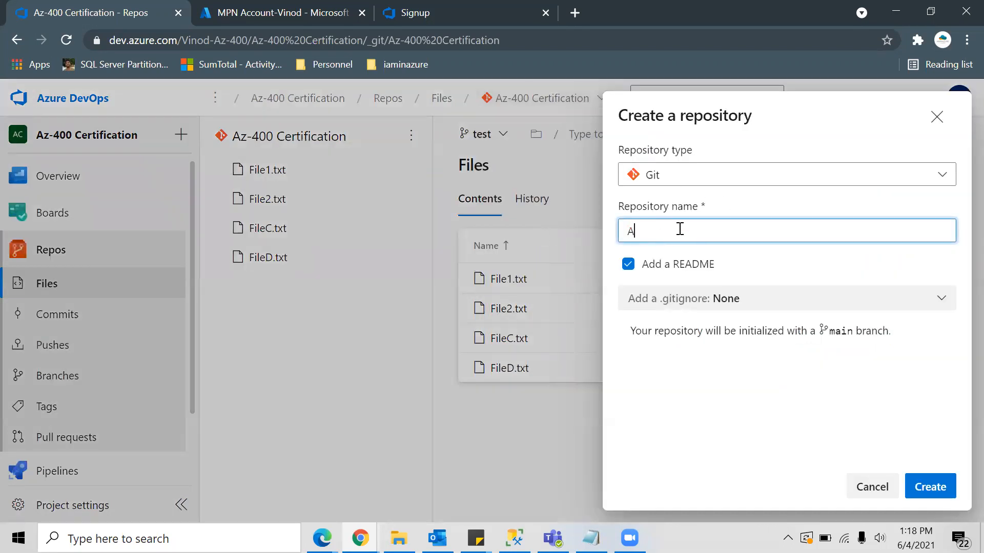
pyautogui.write('z-FunctionApp')
pyautogui.click(930, 490)
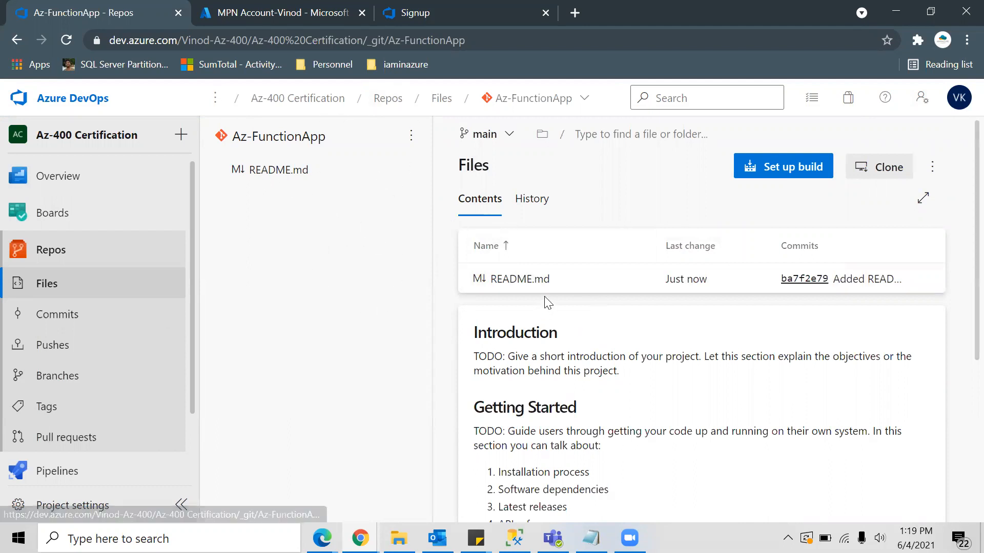
# Copy the Az-FunctionApp repository's HTTPS clone URL and open a maximized Git Bash in the local AzFunc folder
pyautogui.click(889, 167)
pyautogui.click(943, 176)
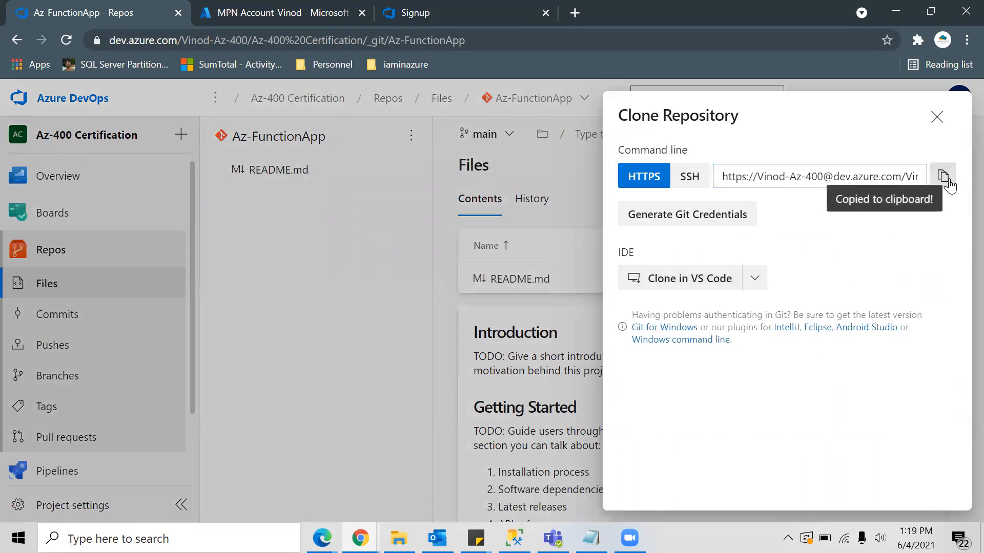
pyautogui.click(399, 538)
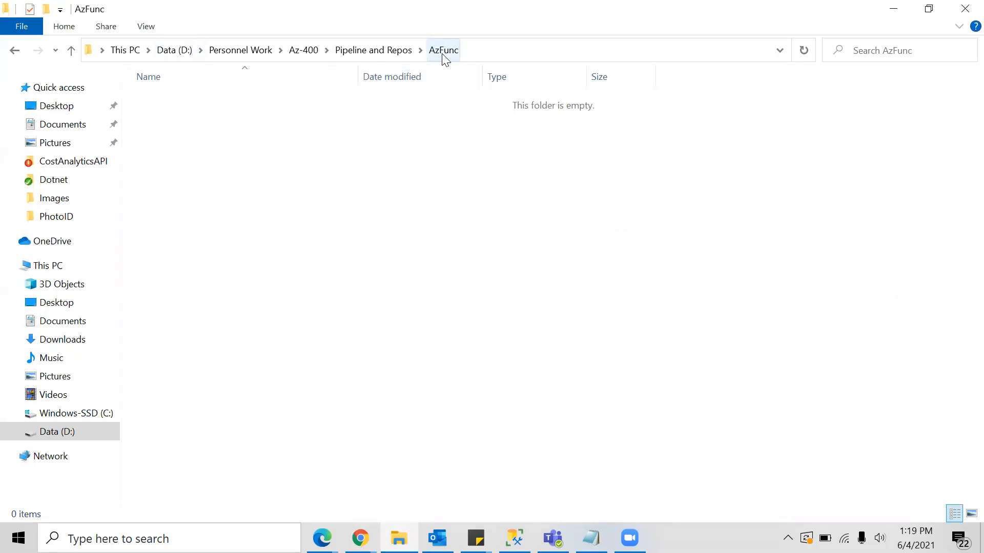
pyautogui.rightClick(367, 218)
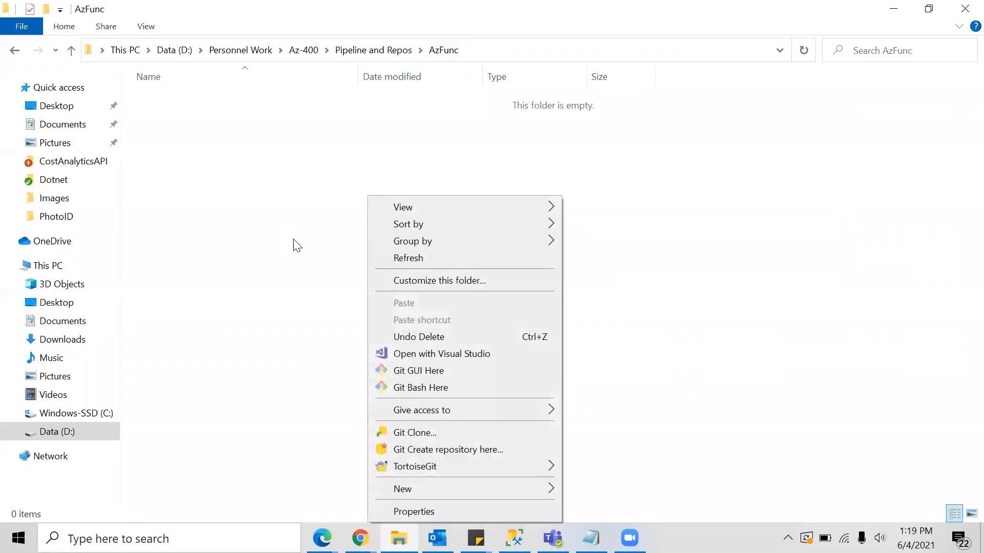
pyautogui.click(424, 387)
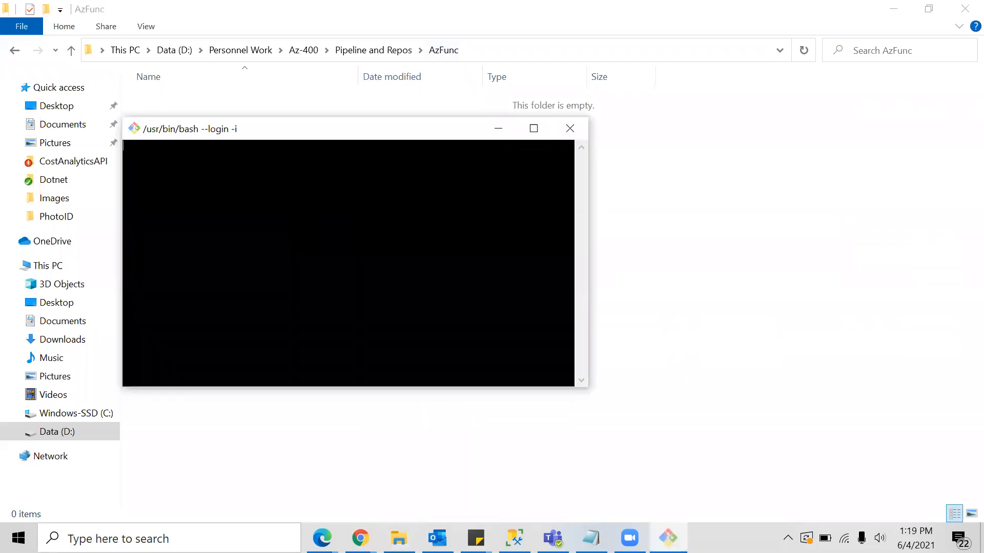
pyautogui.click(533, 128)
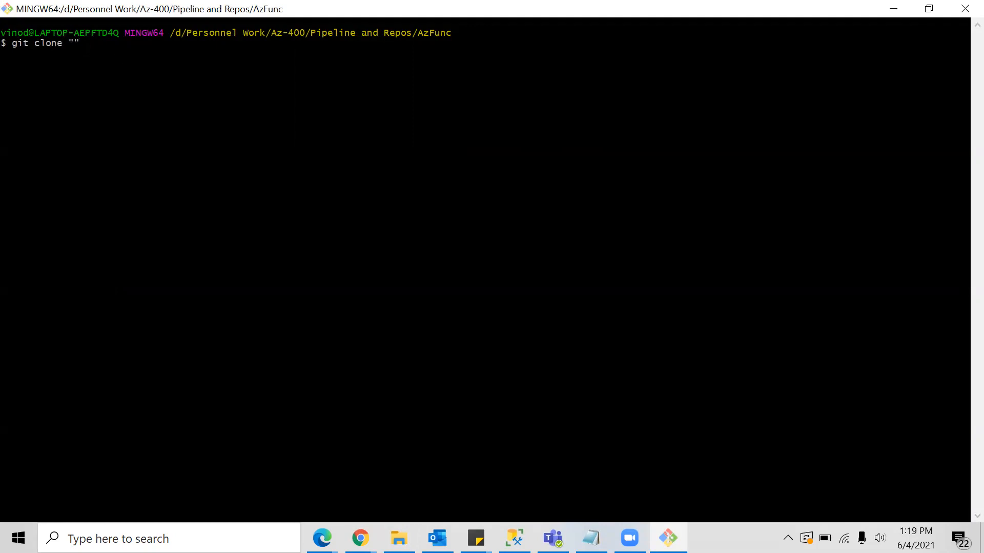
# Clone the Az-FunctionApp repository with git clone and the copied URL, and close Git Bash
pyautogui.rightClick(75, 45)
pyautogui.click(97, 90)
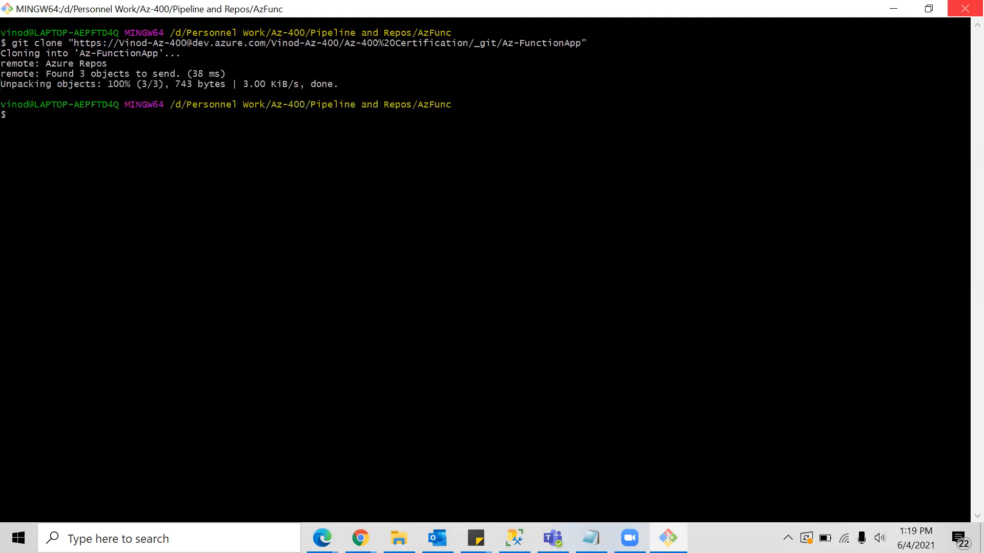
pyautogui.click(965, 9)
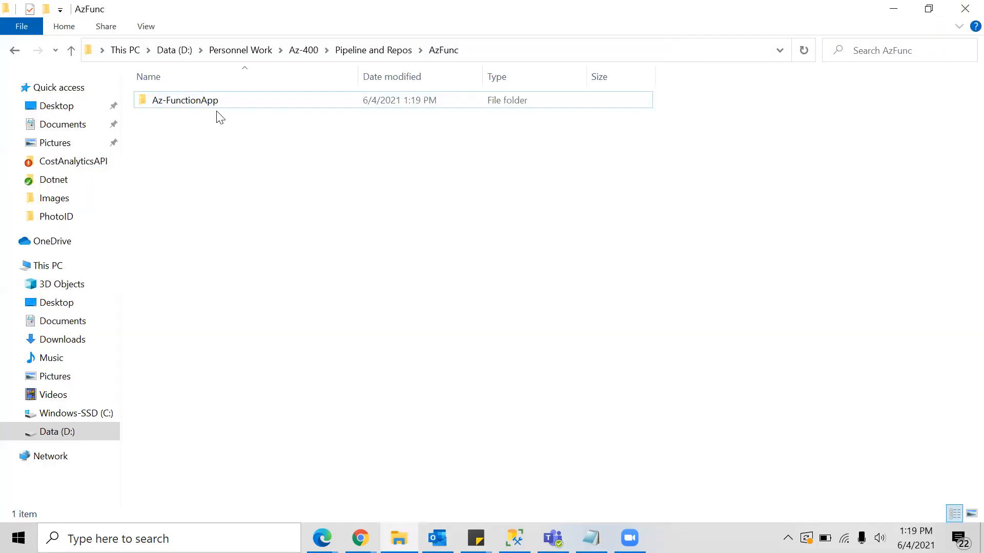
# Examine the cloned Az-FunctionApp folder and the contents of its .git folder
pyautogui.click(204, 104)
pyautogui.doubleClick(203, 102)
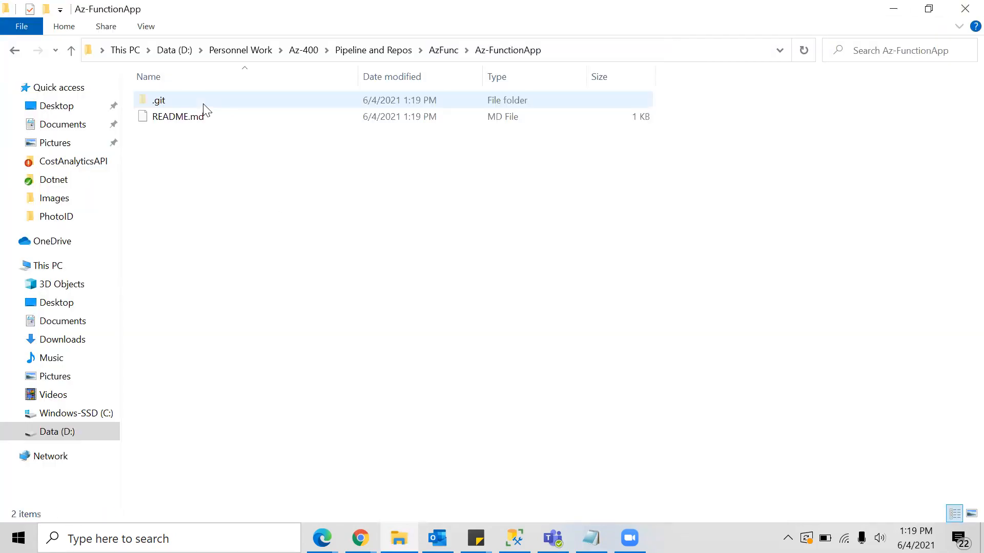
pyautogui.doubleClick(165, 102)
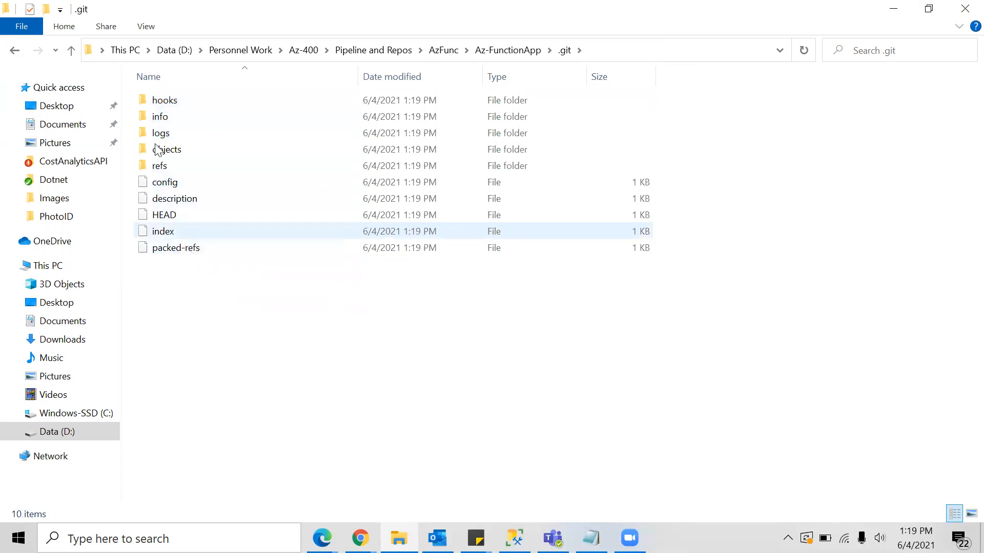
pyautogui.click(71, 51)
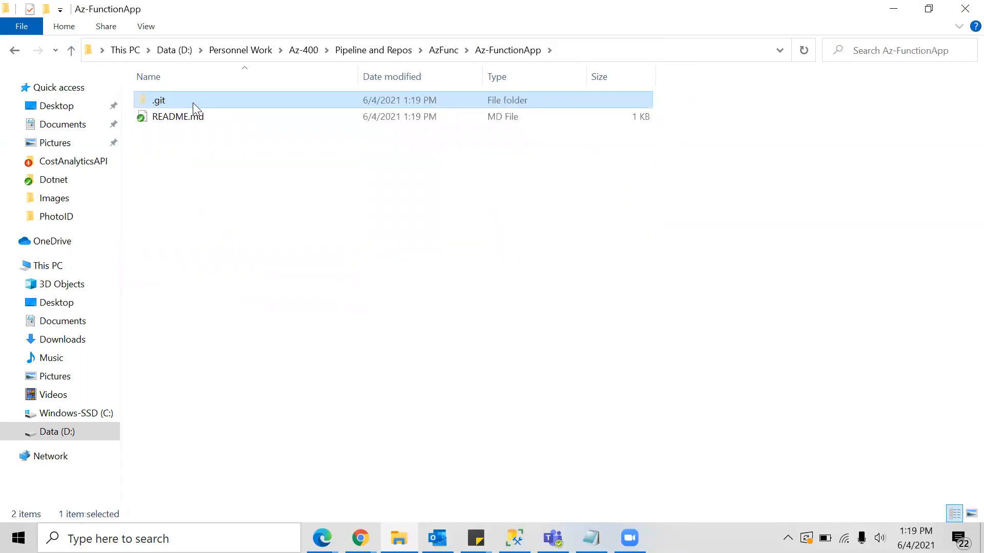
pyautogui.moveTo(192, 102)
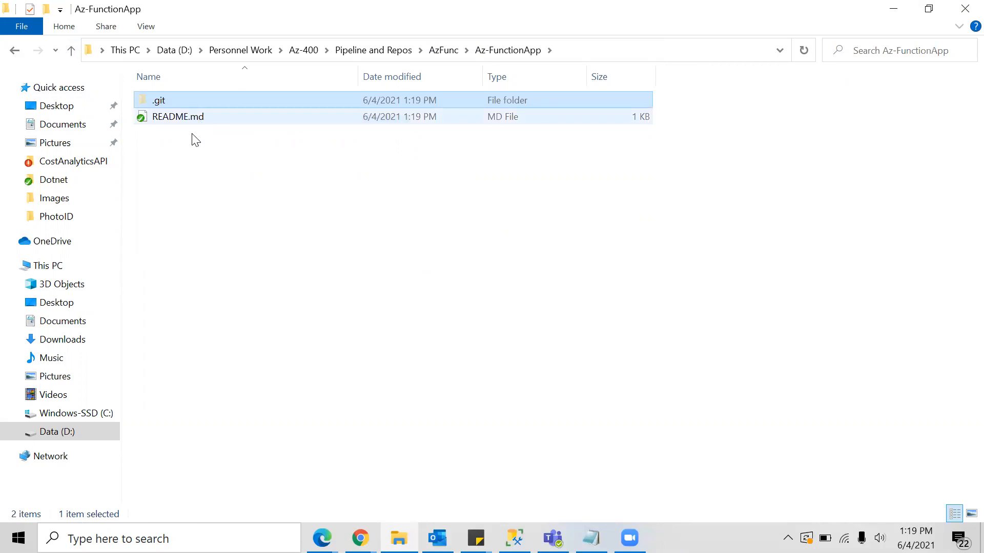
pyautogui.click(211, 181)
pyautogui.doubleClick(163, 102)
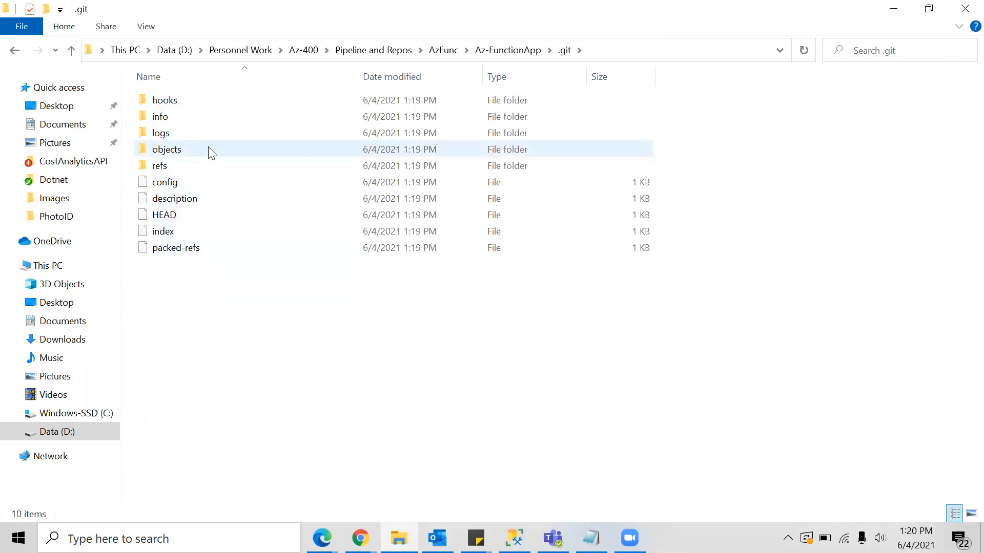
pyautogui.click(71, 50)
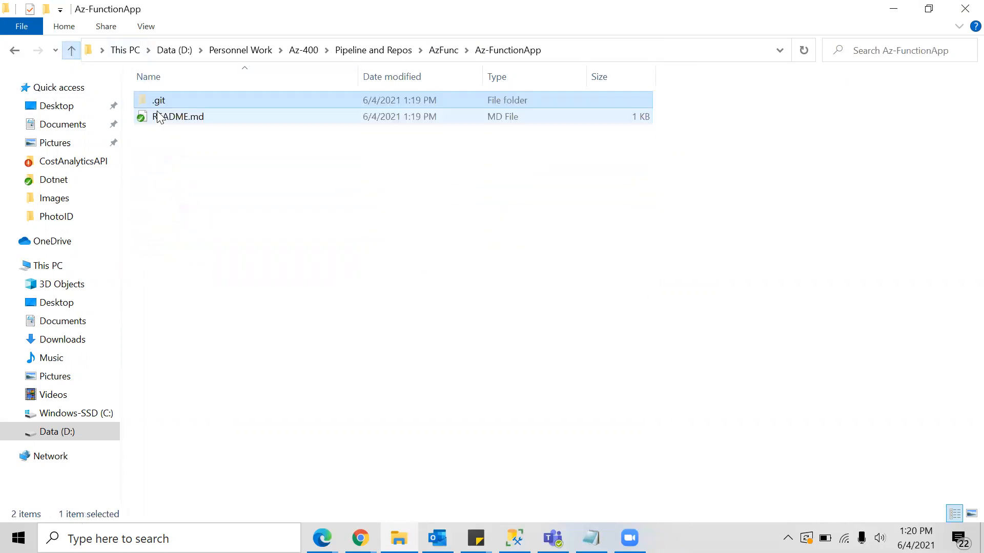
pyautogui.click(279, 199)
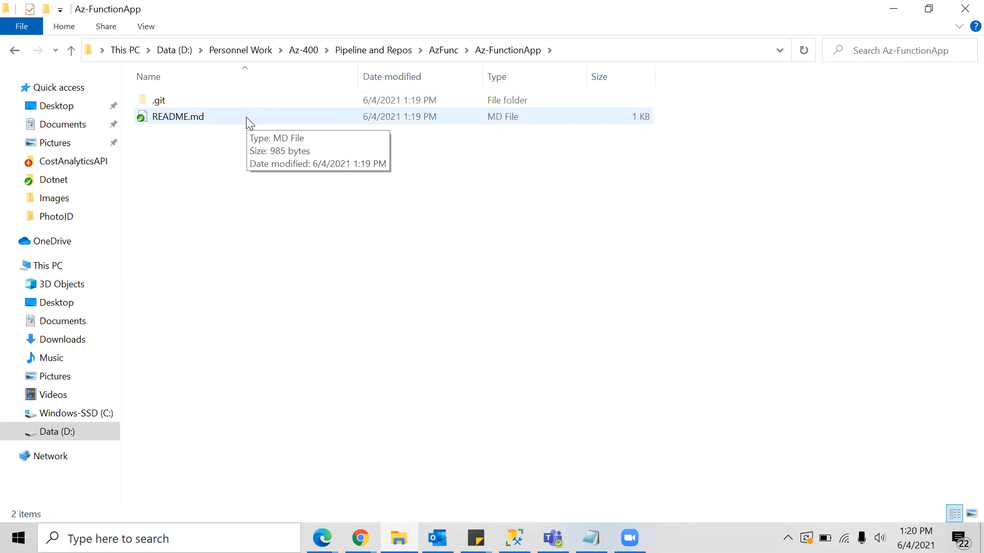
# Copy the path of the cloned Az-FunctionApp folder and launch Visual Studio 2019
pyautogui.rightClick(253, 189)
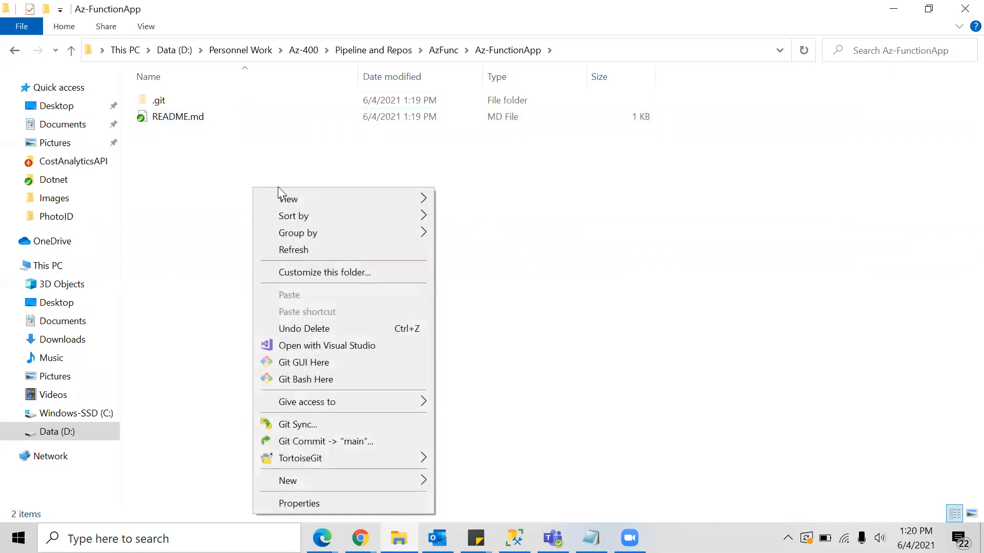
pyautogui.click(579, 50)
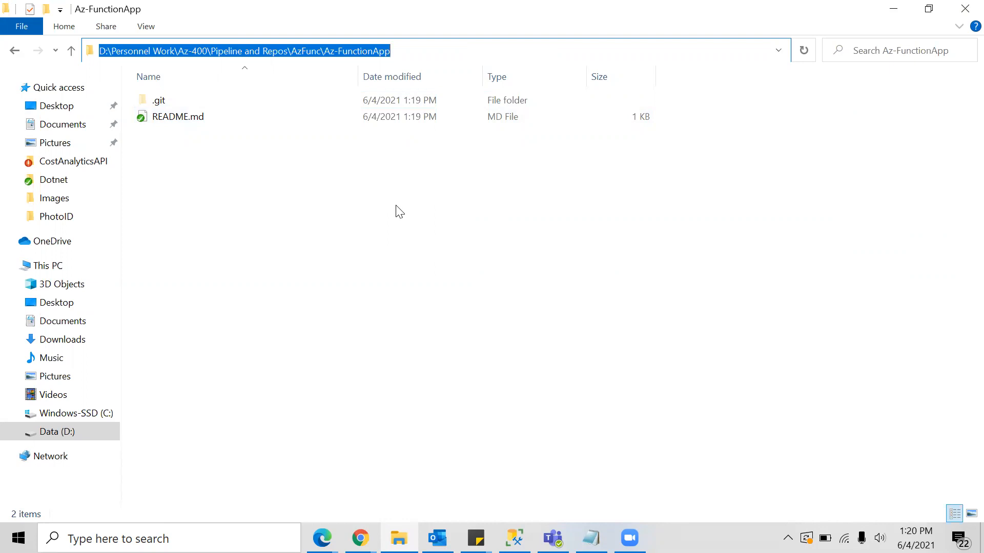
pyautogui.click(216, 539)
pyautogui.write('visual')
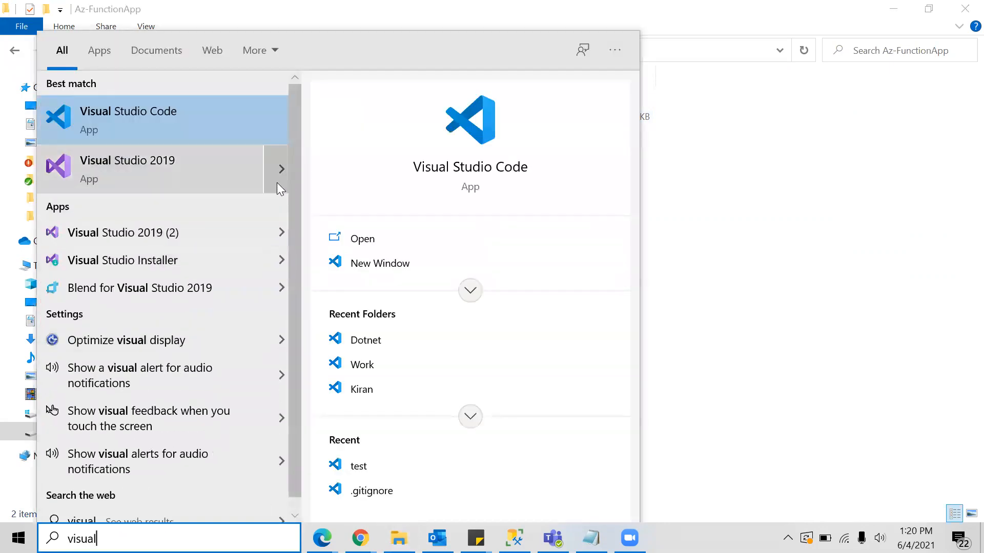
pyautogui.click(277, 182)
pyautogui.click(468, 276)
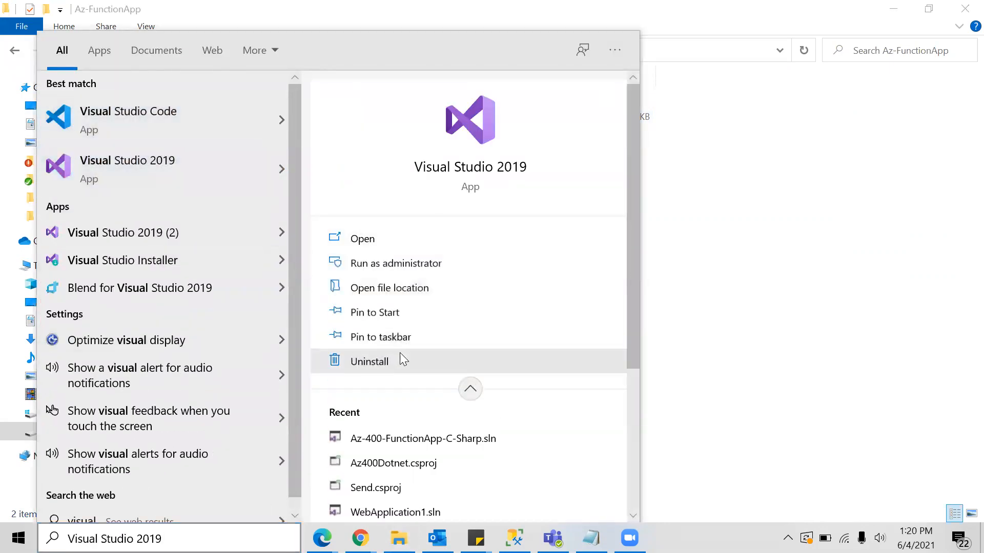
pyautogui.click(368, 239)
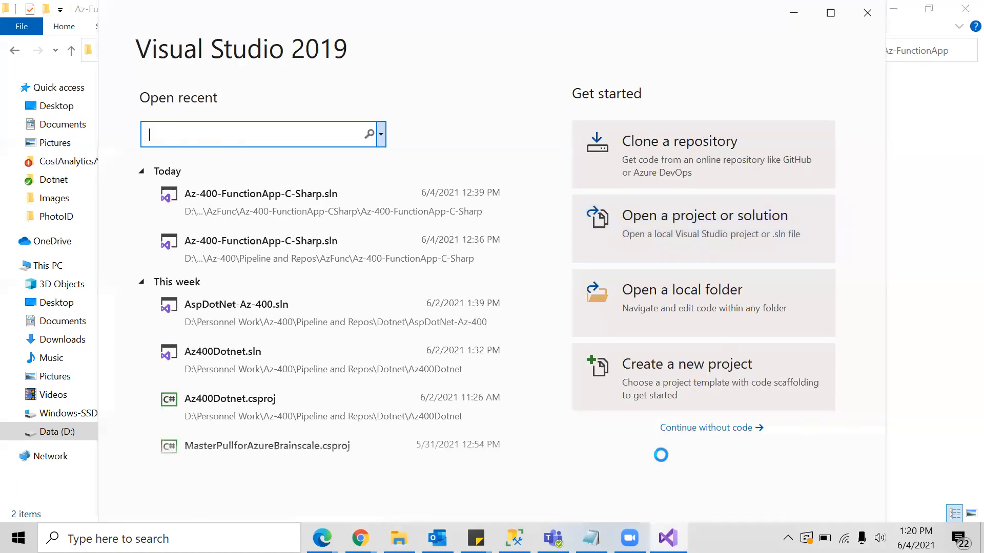
# Start a new project from the C# Azure Functions template
pyautogui.click(706, 388)
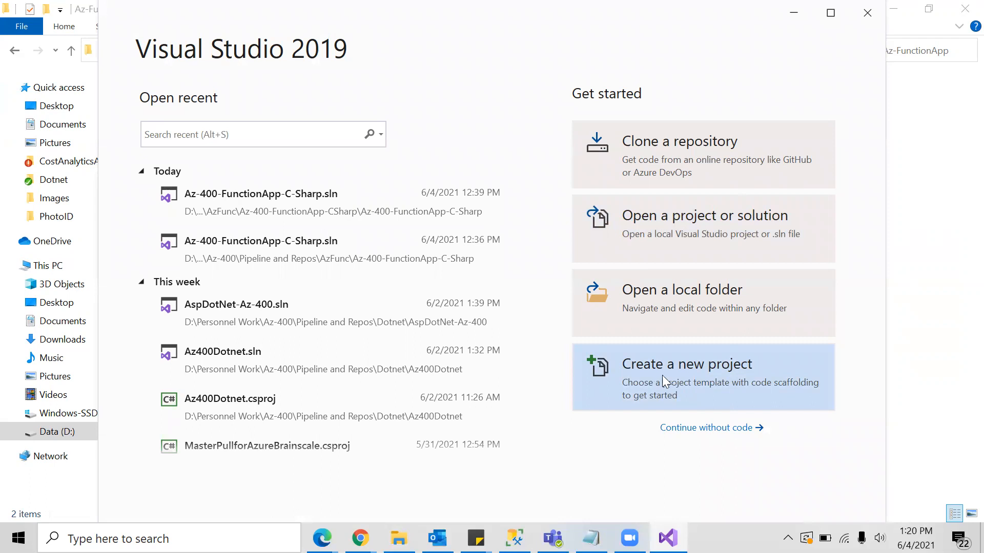
pyautogui.click(677, 382)
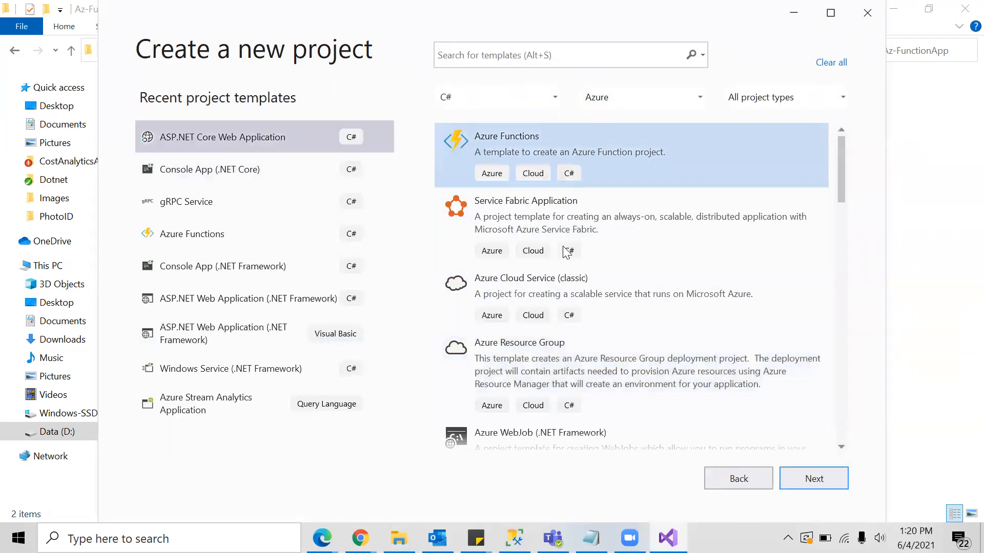
pyautogui.click(506, 137)
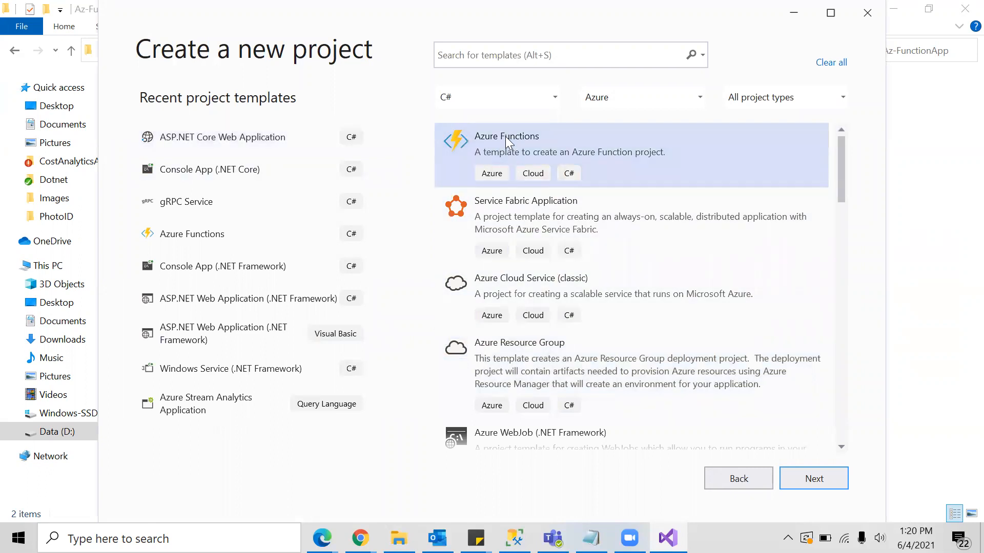
pyautogui.click(812, 481)
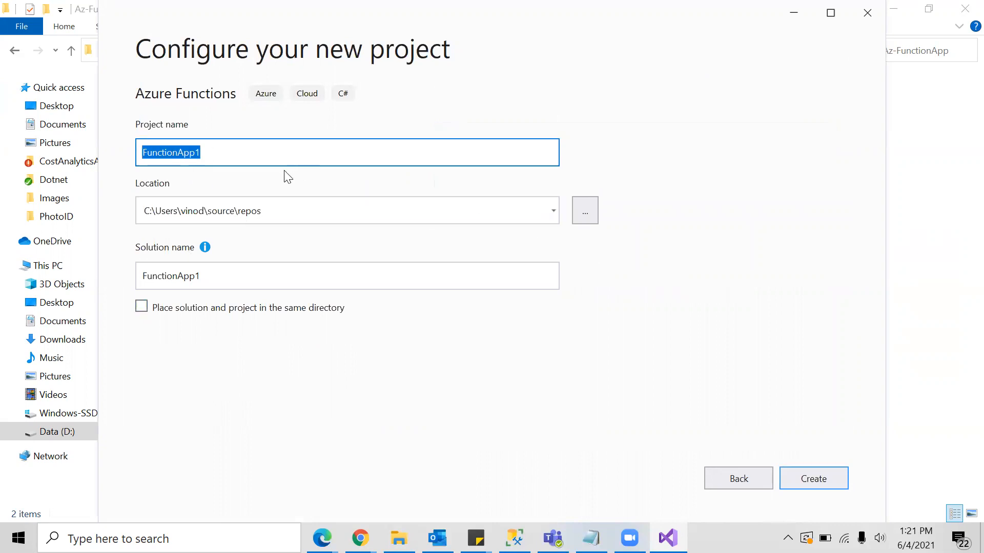
# Name the new project Az-400-FunctionApp
pyautogui.write('Az-40')
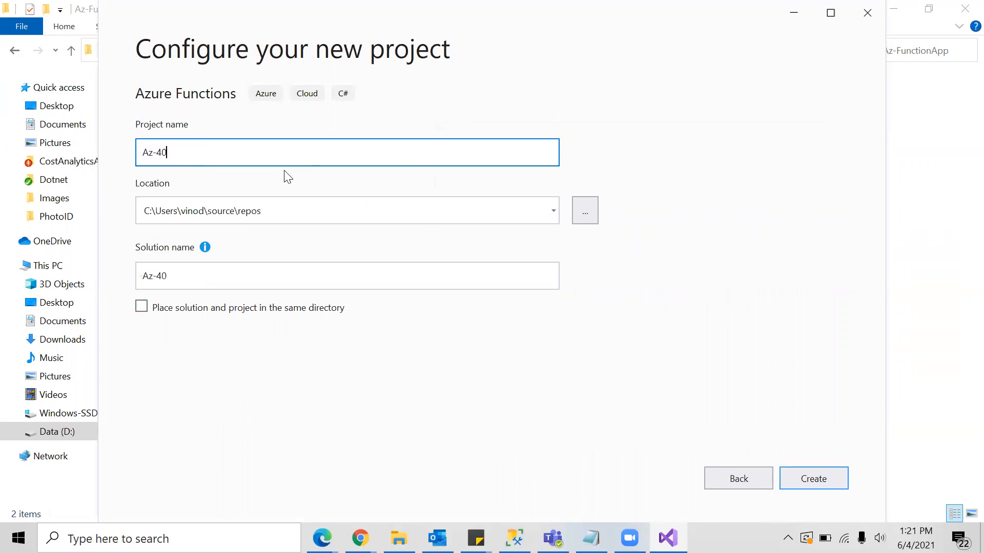
pyautogui.write('0-Fucntitionapp')
pyautogui.press('BackSpace')
pyautogui.press('BackSpace')
pyautogui.write('App')
# Set the project location to D:\Personnel Work\Az-400\Pipeline and Repos\AzFunc\Az-FunctionApp
pyautogui.click(585, 211)
pyautogui.click(324, 33)
pyautogui.hotkey('ctrl', 'v')
pyautogui.press('Return')
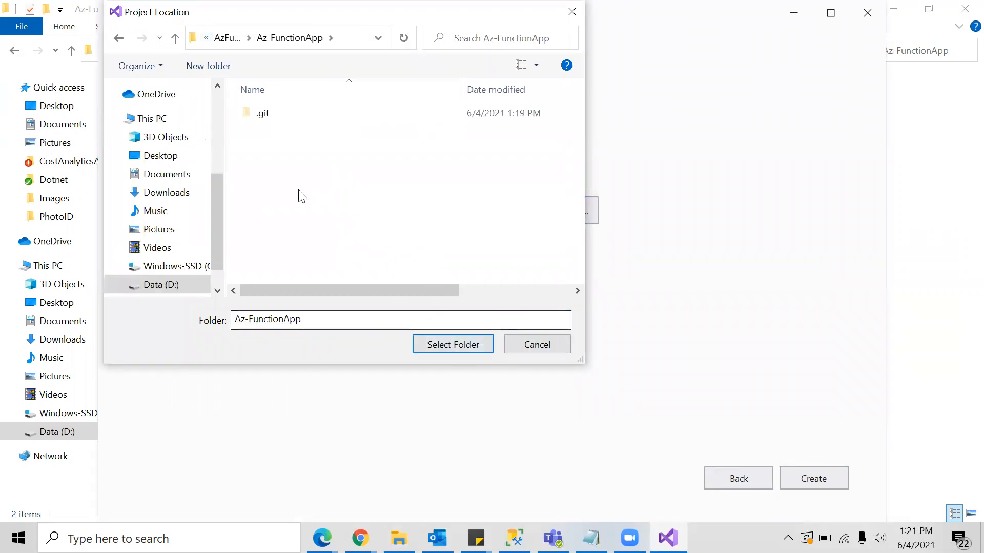
pyautogui.click(471, 344)
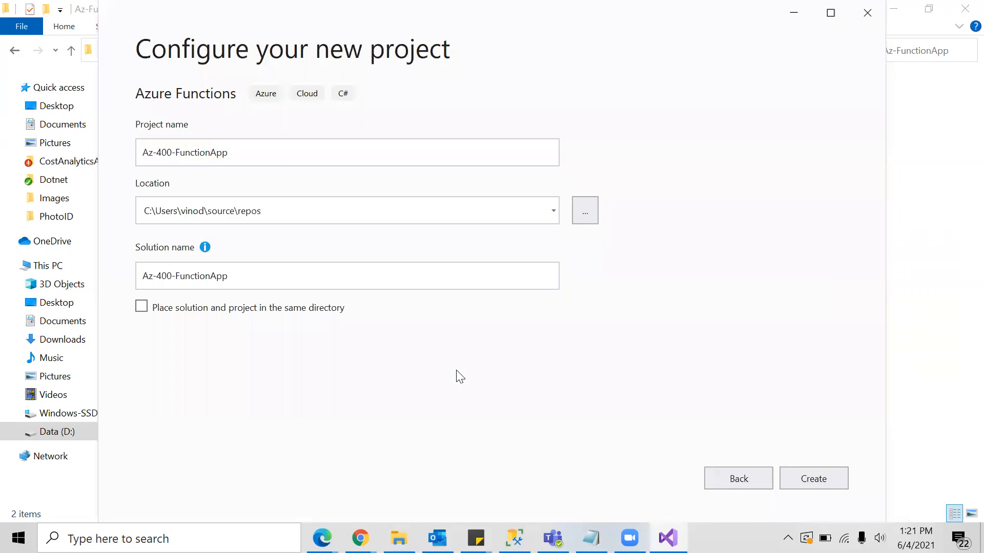
pyautogui.click(228, 279)
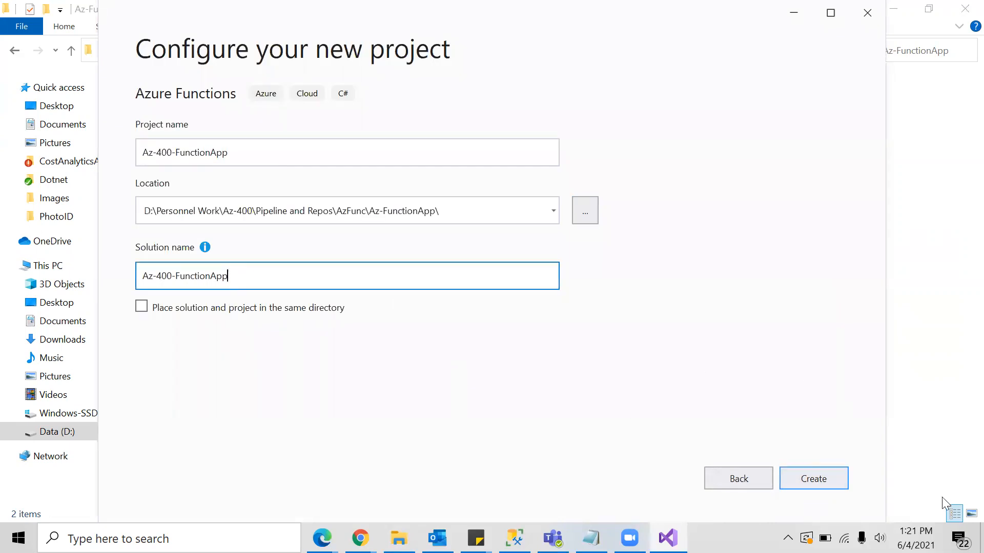
# Create the Azure Functions v3 (.NET Core) application with an Http trigger, the storage emulator and Function authorization level, and view its generated code
pyautogui.click(811, 486)
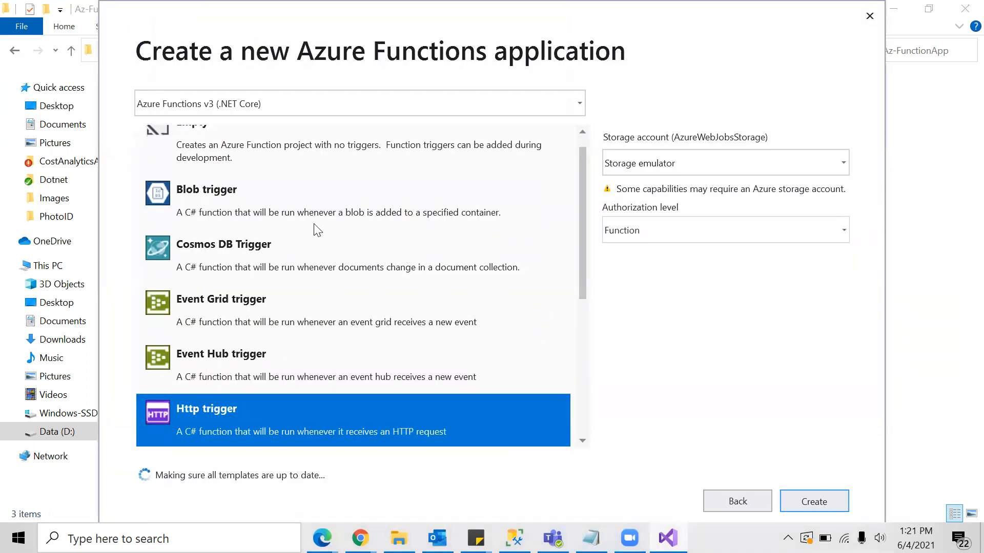
pyautogui.scroll(-1, 318, 308)
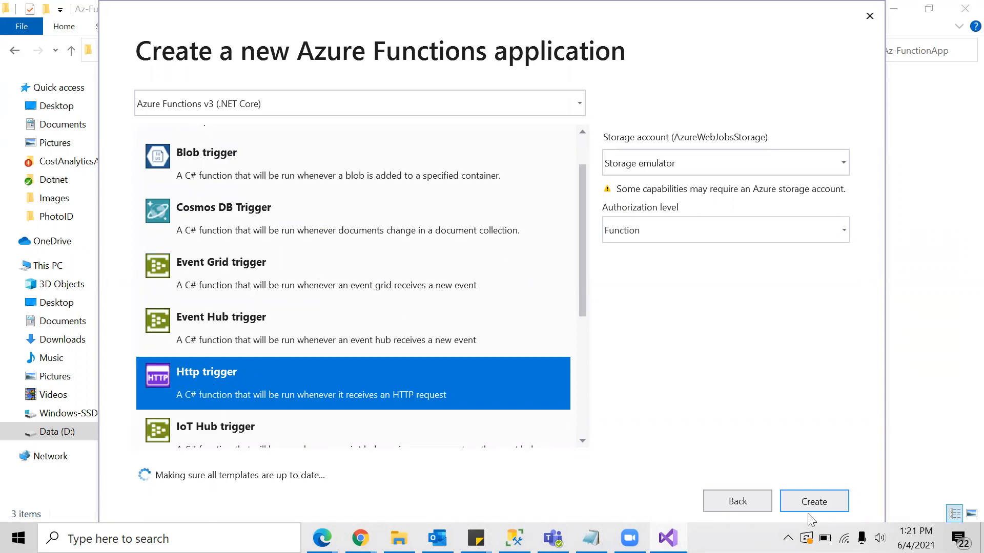
pyautogui.click(820, 505)
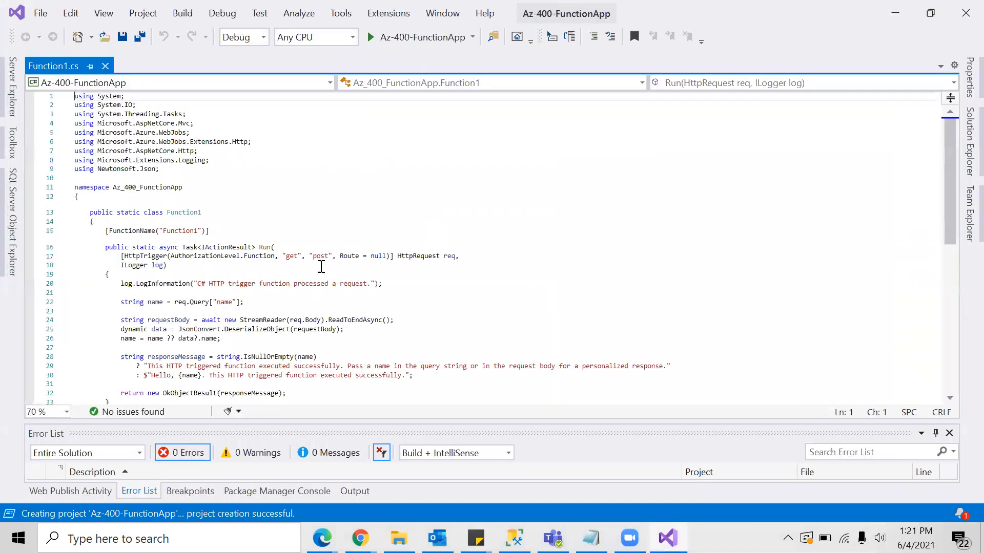
pyautogui.scroll(-2, 379, 276)
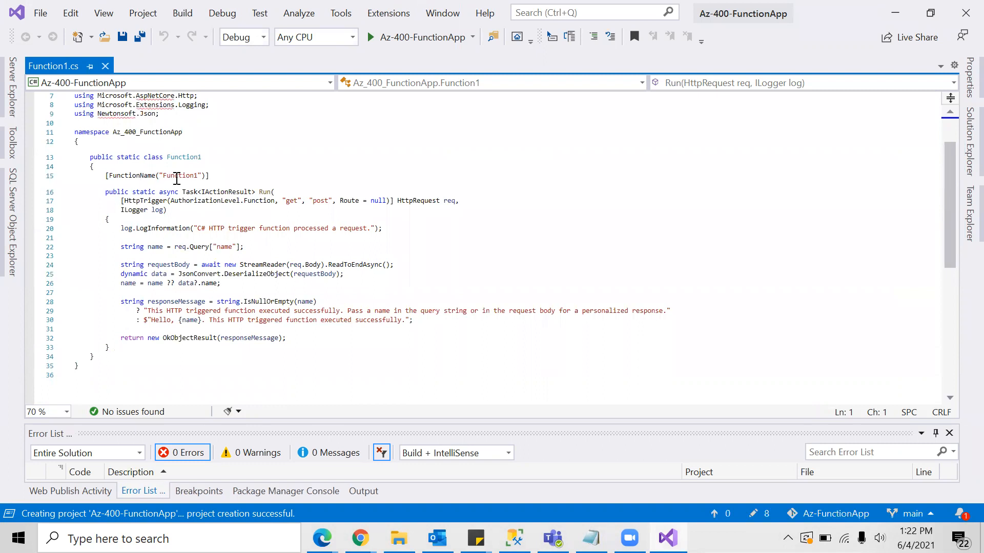
# Examine the function's name, its HttpTrigger attribute and the project's files
pyautogui.doubleClick(175, 176)
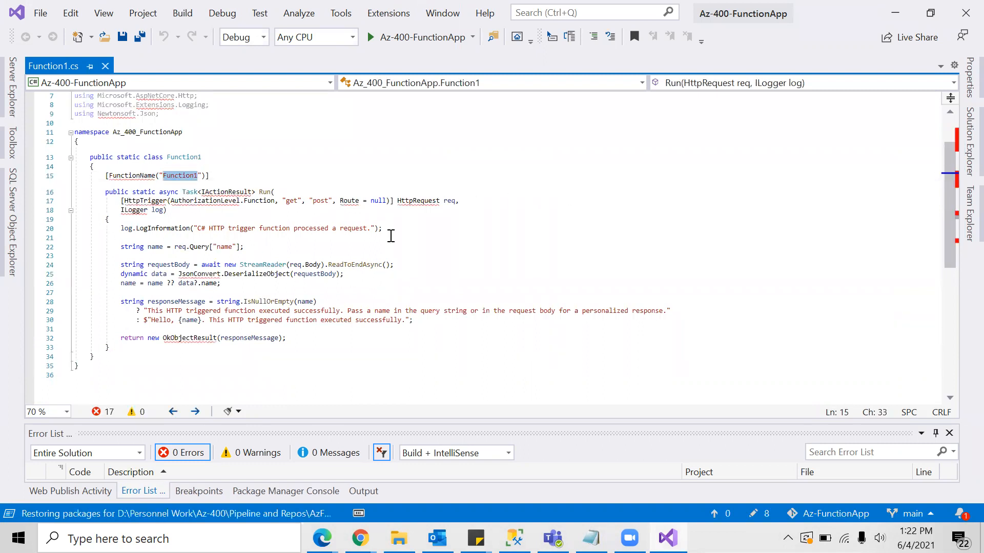
pyautogui.doubleClick(164, 201)
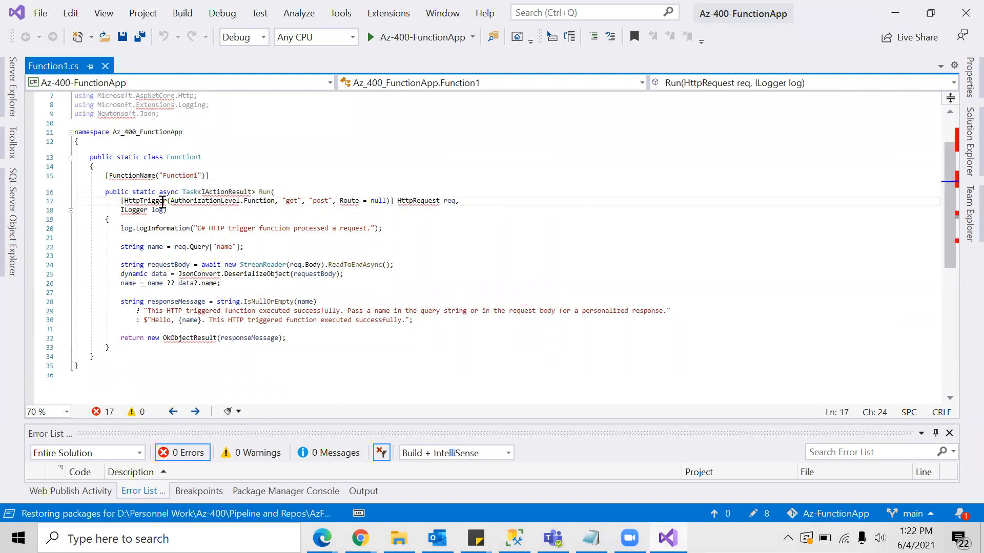
pyautogui.click(963, 151)
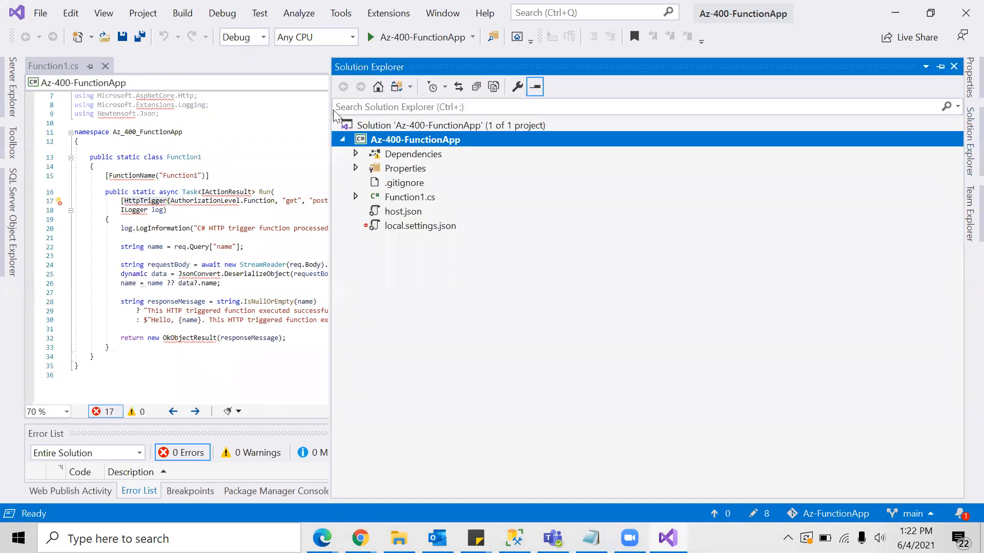
pyautogui.moveTo(379, 99); pyautogui.dragTo(718, 134)
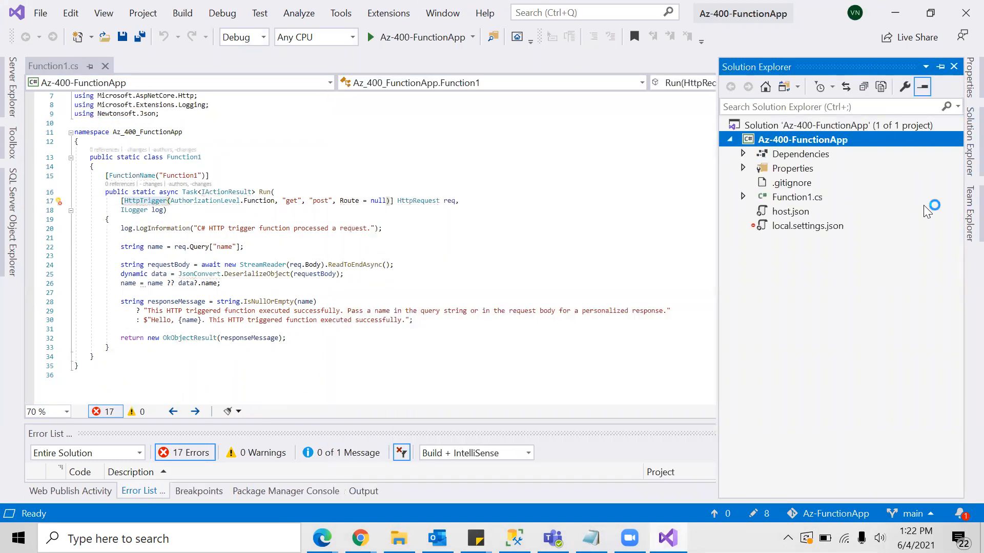
pyautogui.click(799, 197)
pyautogui.click(373, 210)
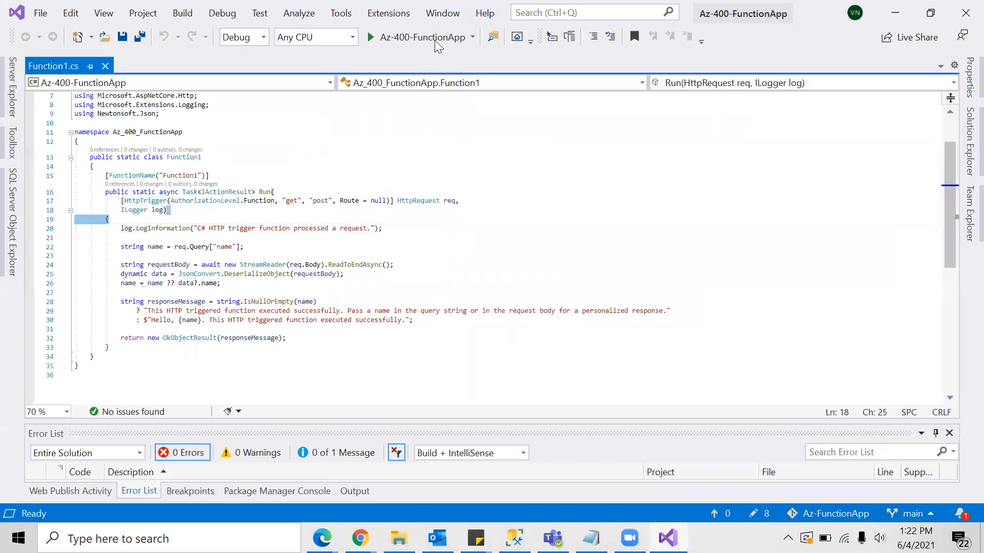
pyautogui.click(484, 143)
# Run the Az-400-FunctionApp project in debug mode and review the name query parameter and the response message in the code
pyautogui.click(431, 40)
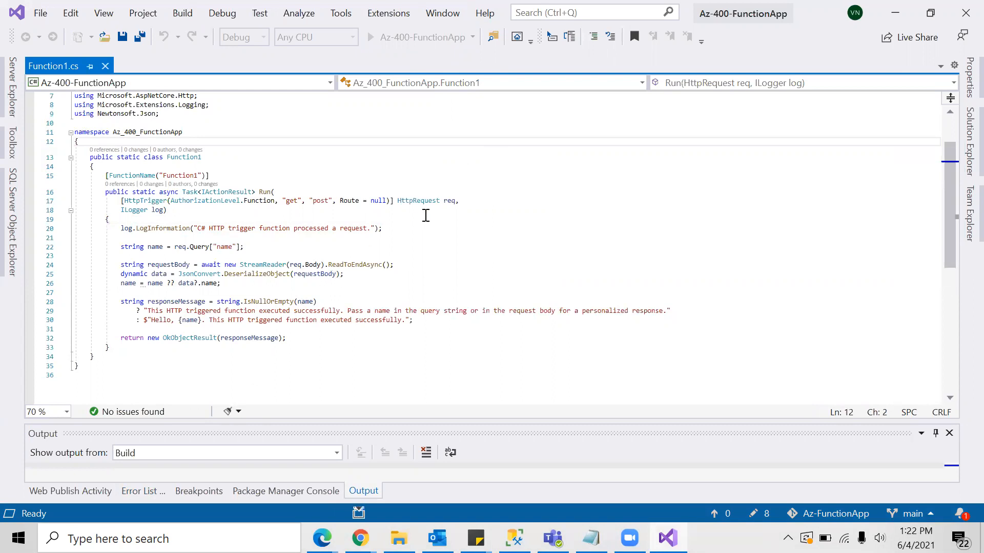
pyautogui.doubleClick(224, 247)
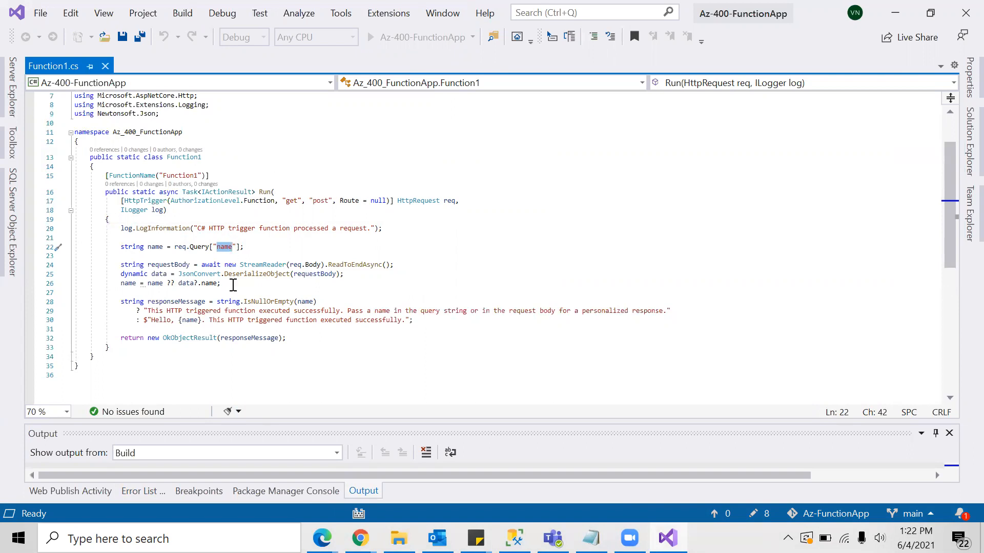
pyautogui.moveTo(149, 310); pyautogui.dragTo(249, 310)
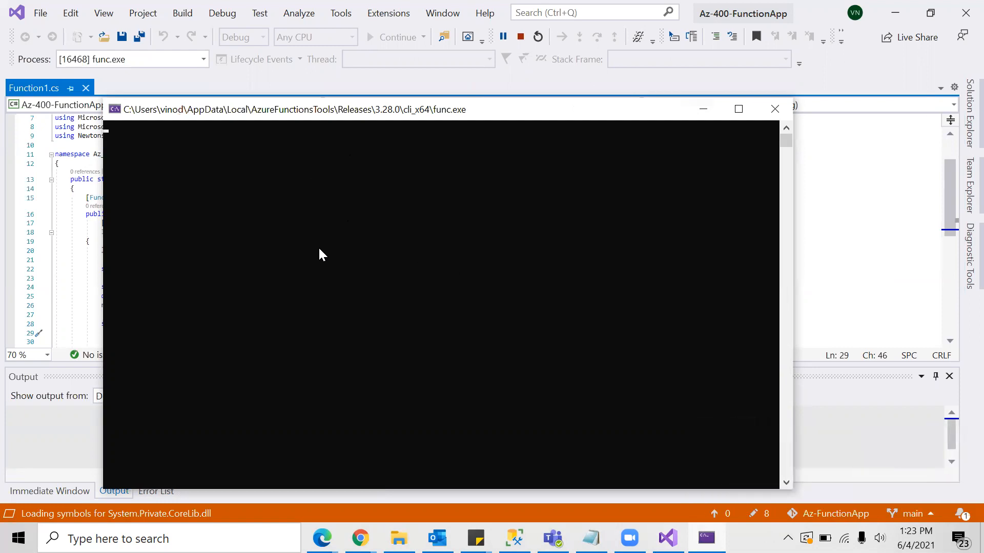
pyautogui.click(275, 189)
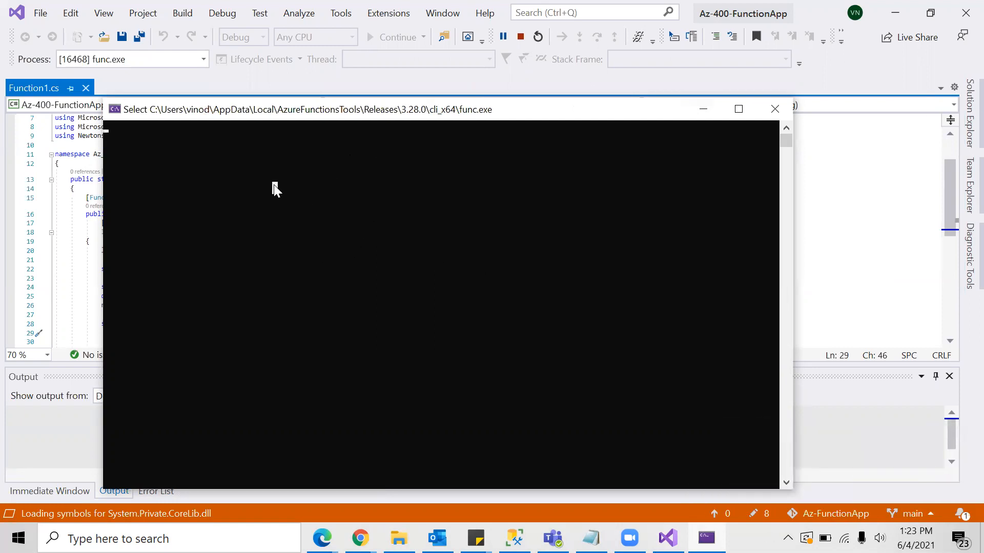
pyautogui.press('Escape')
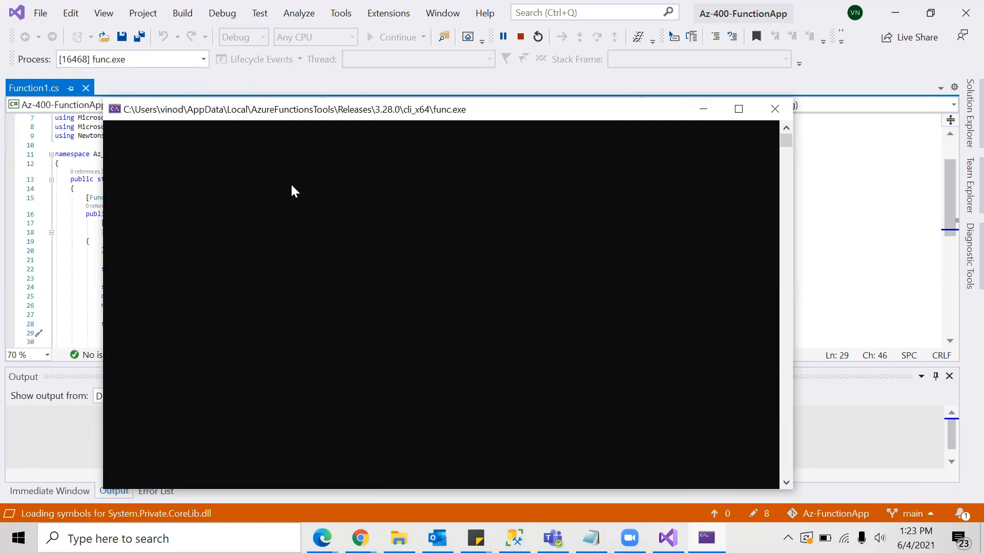
pyautogui.moveTo(609, 115); pyautogui.dragTo(733, 89)
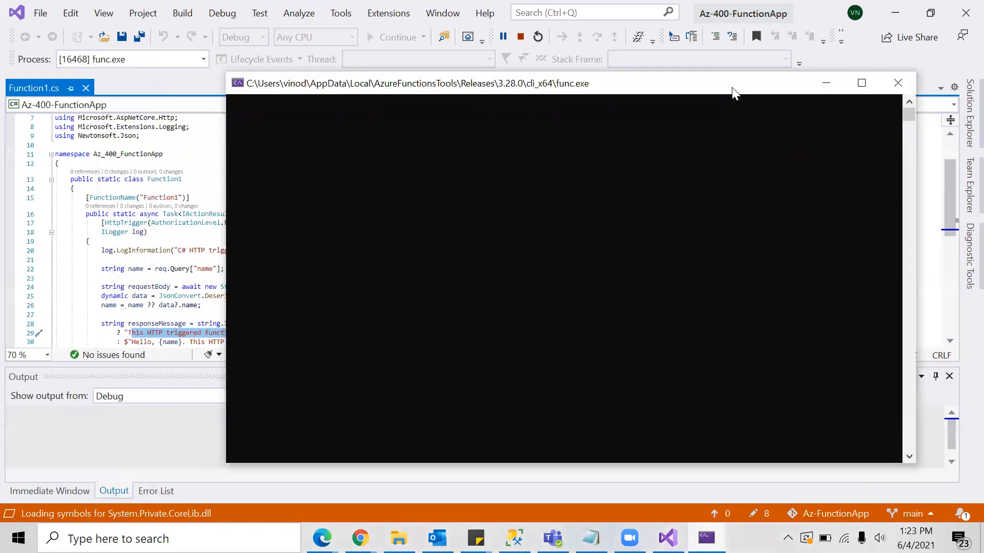
pyautogui.click(392, 126)
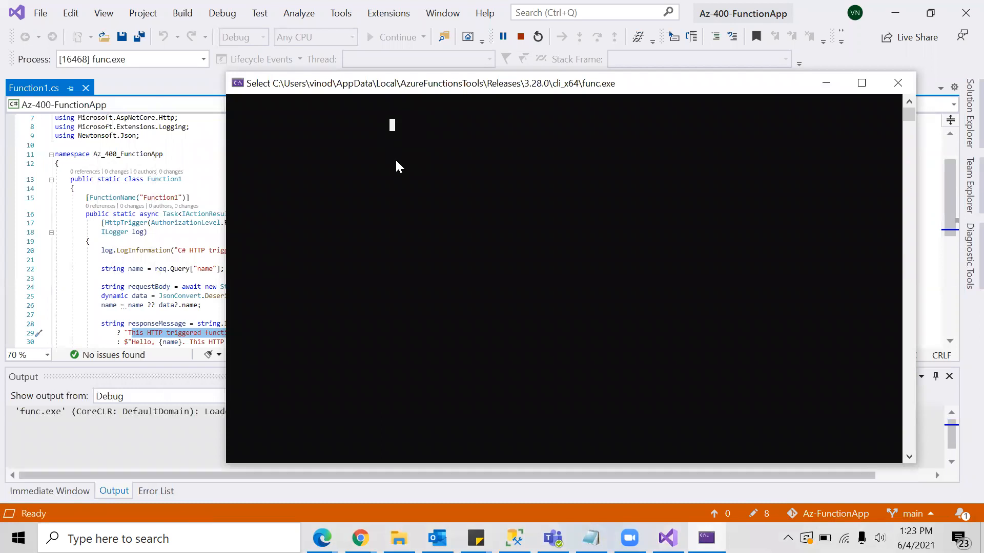
pyautogui.click(340, 150)
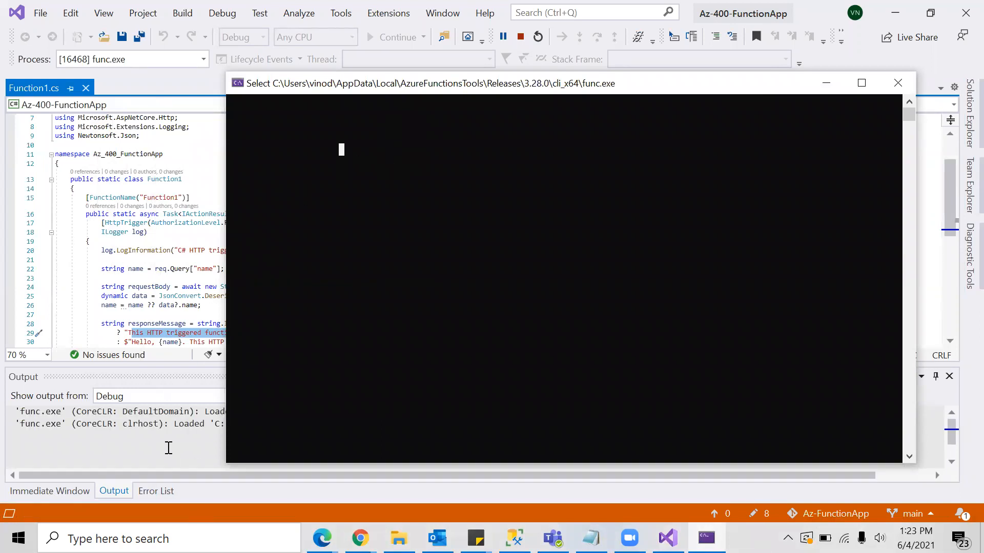
pyautogui.moveTo(359, 90); pyautogui.dragTo(651, 73)
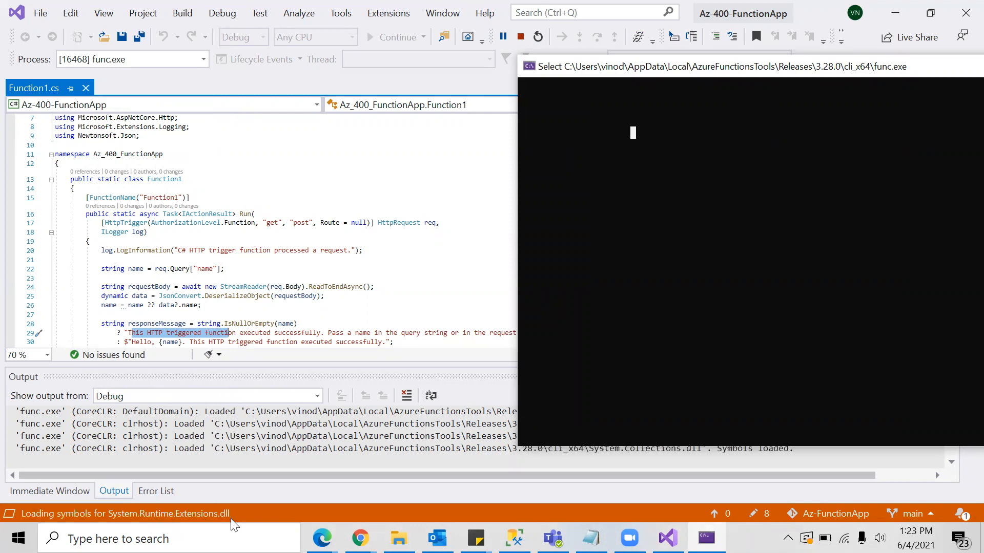
pyautogui.moveTo(677, 67); pyautogui.dragTo(369, 56)
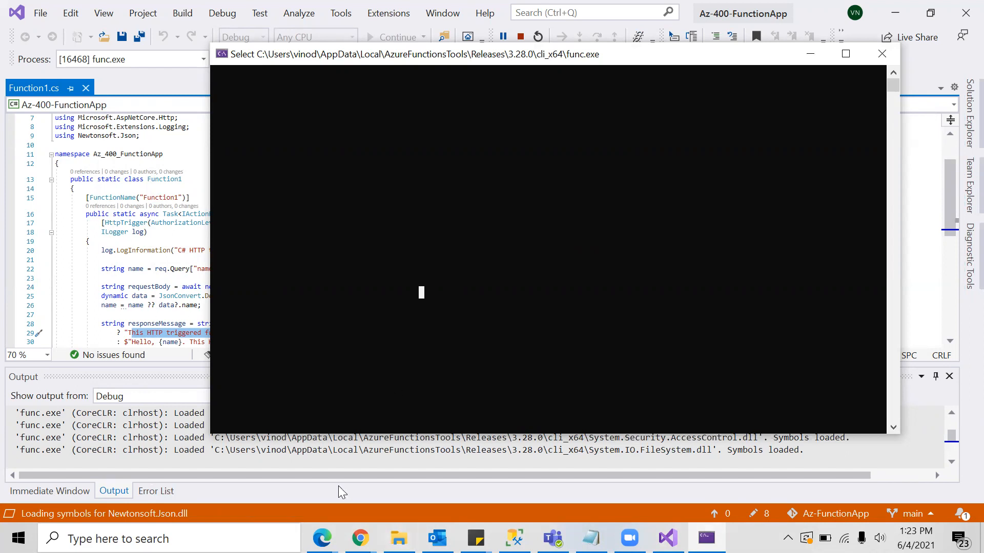
pyautogui.moveTo(360, 538)
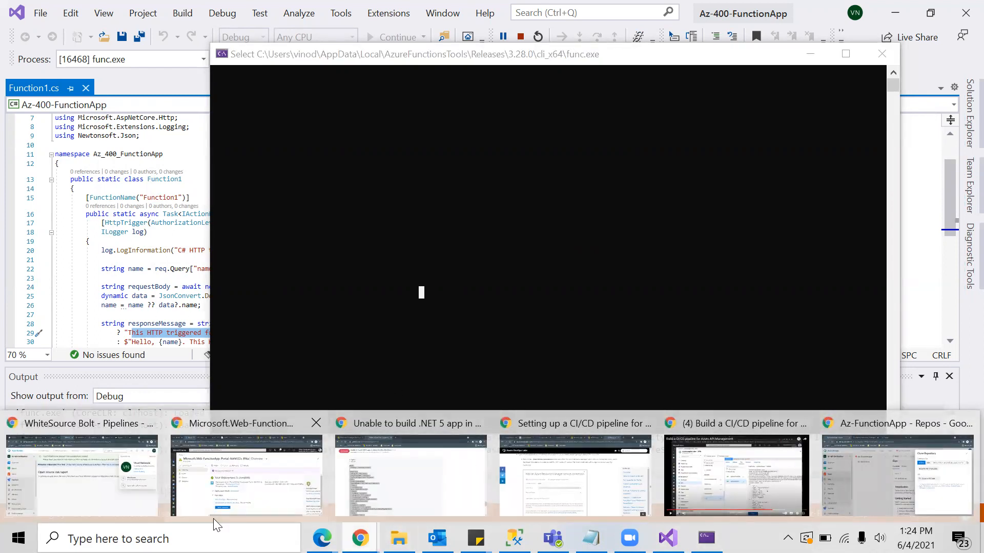
pyautogui.click(237, 484)
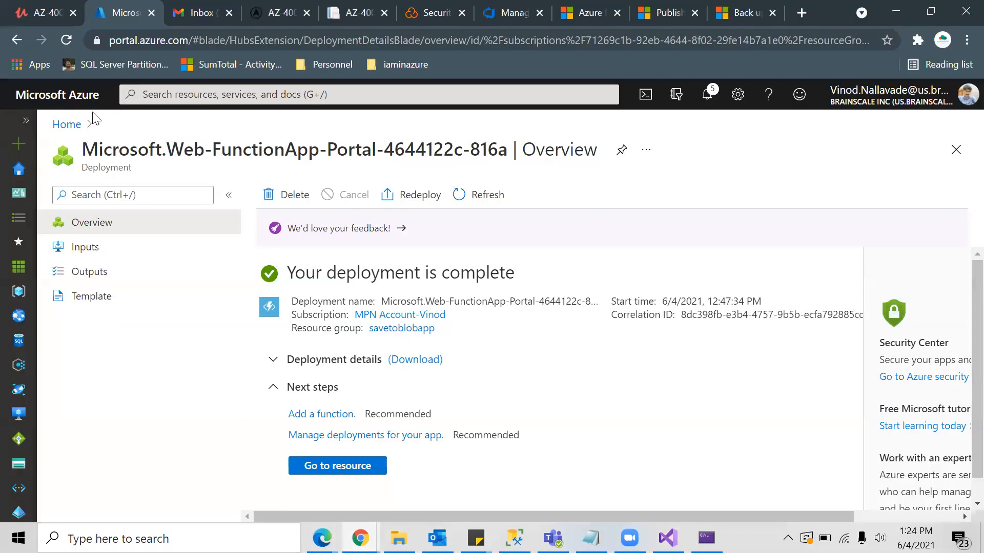
pyautogui.click(896, 11)
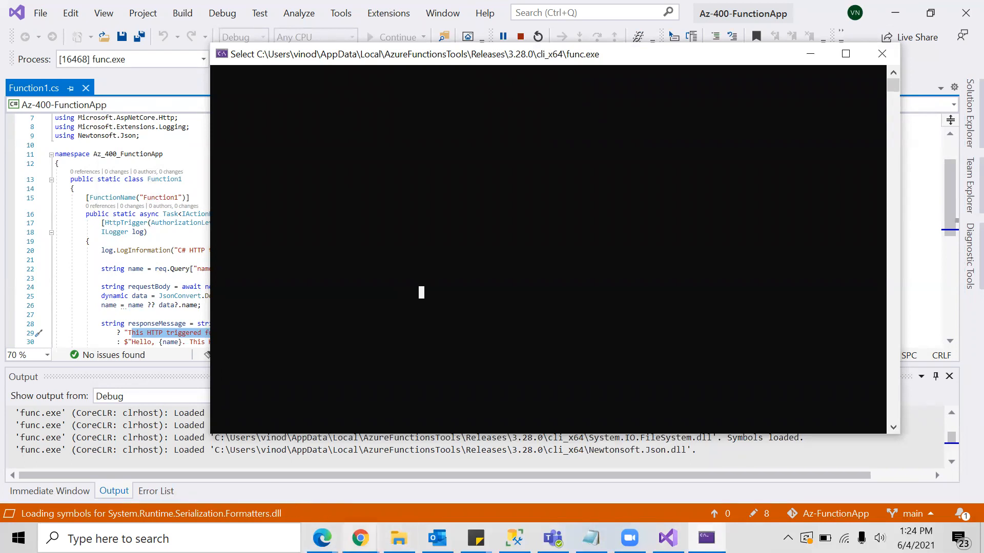
# Switch to the Chrome window with the Az-FunctionApp repository, sign in to the Azure portal with the work account and close the Signup page
pyautogui.moveTo(360, 538)
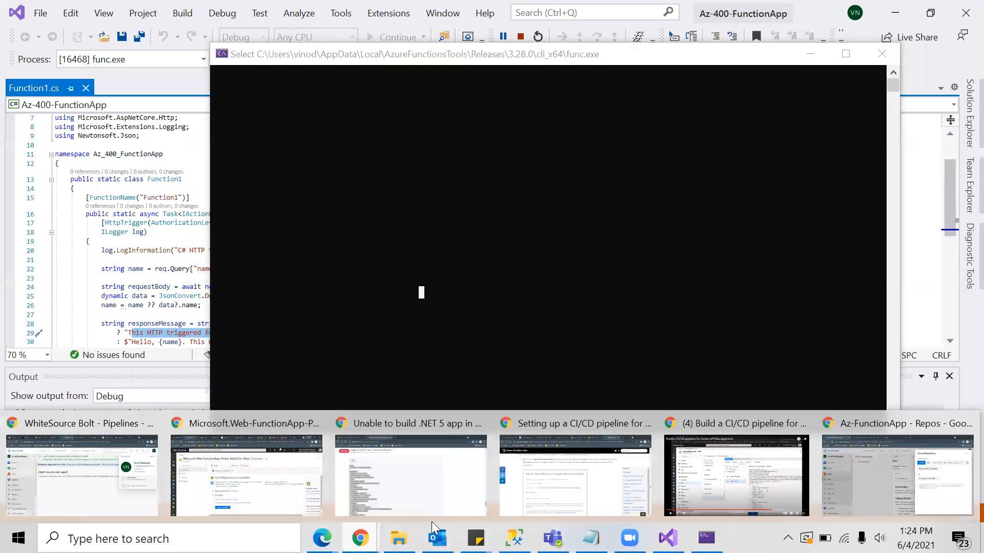
pyautogui.click(873, 484)
pyautogui.click(266, 12)
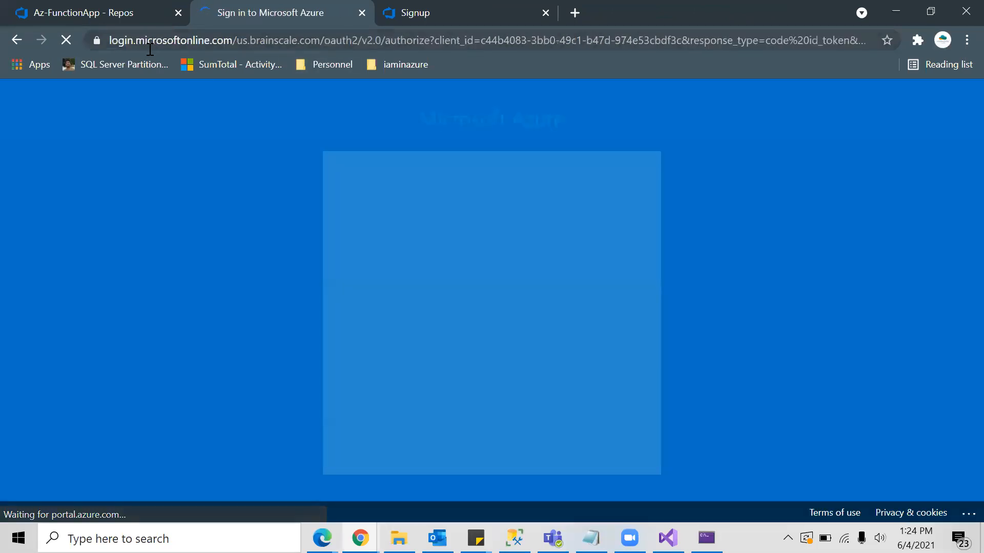
pyautogui.click(492, 297)
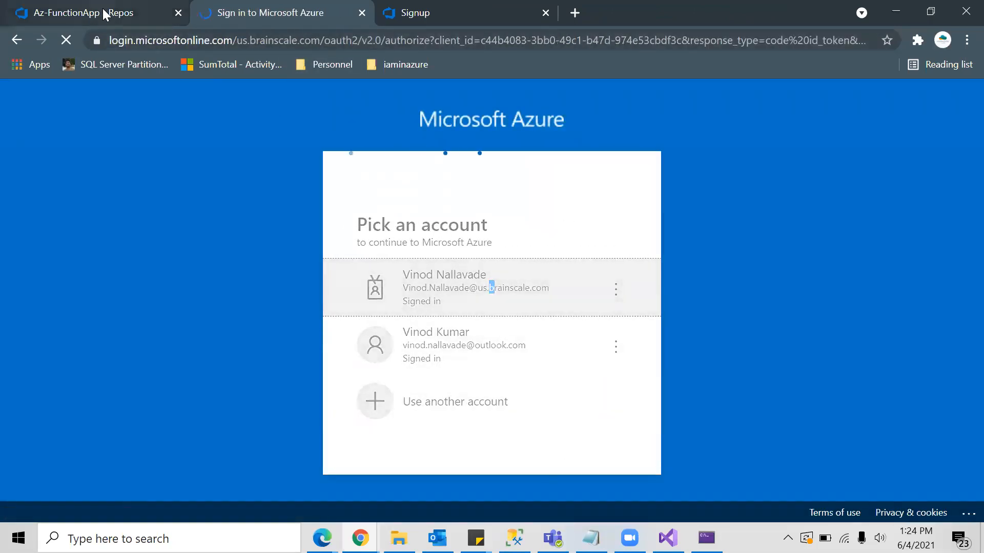
pyautogui.click(481, 23)
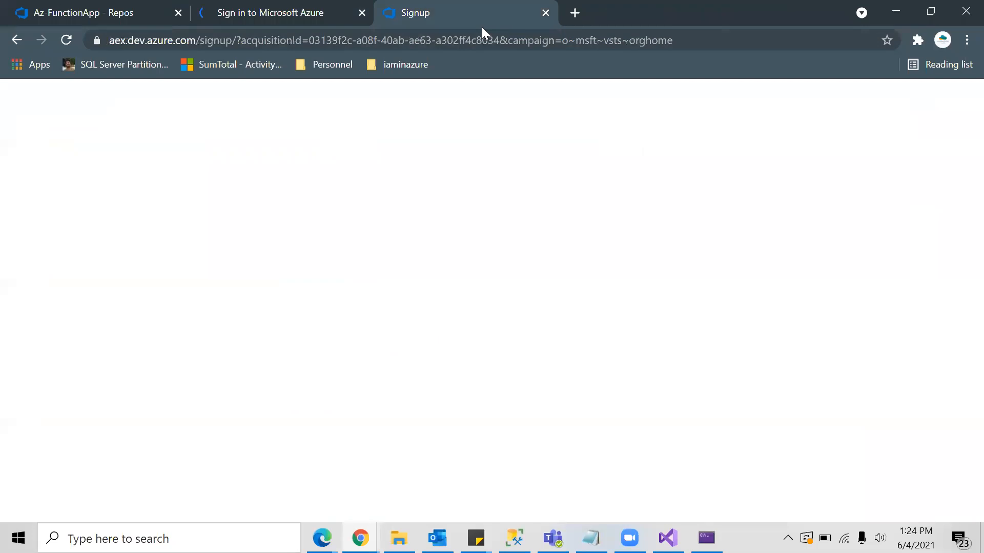
pyautogui.hotkey('ctrl', 'w')
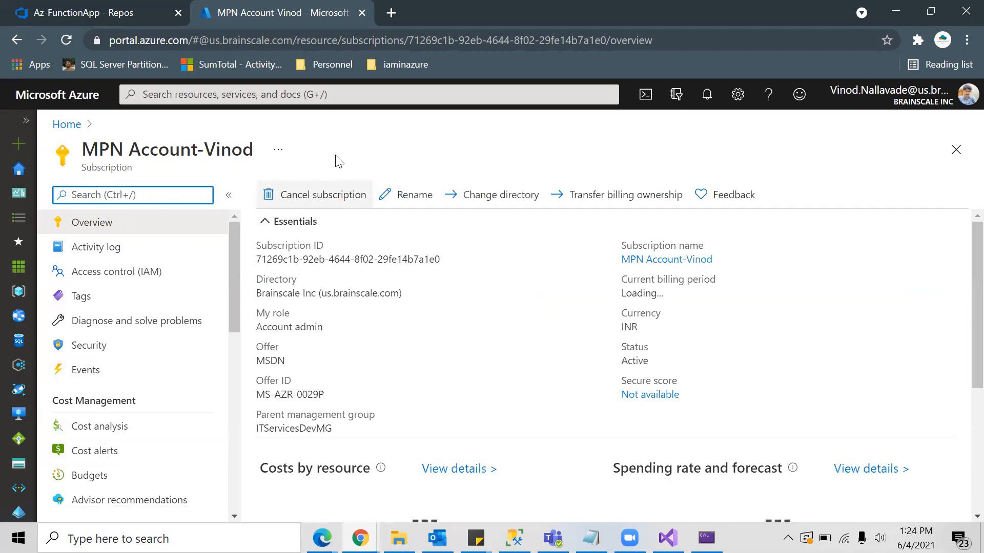
# Open the list of resource groups in the MPN Account subscription
pyautogui.scroll(-6, 158, 481)
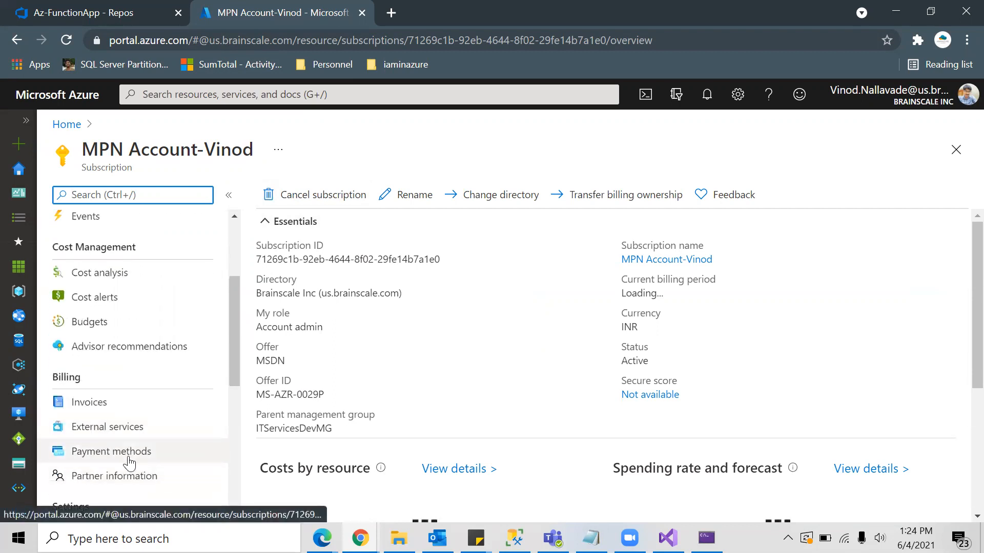
pyautogui.click(139, 383)
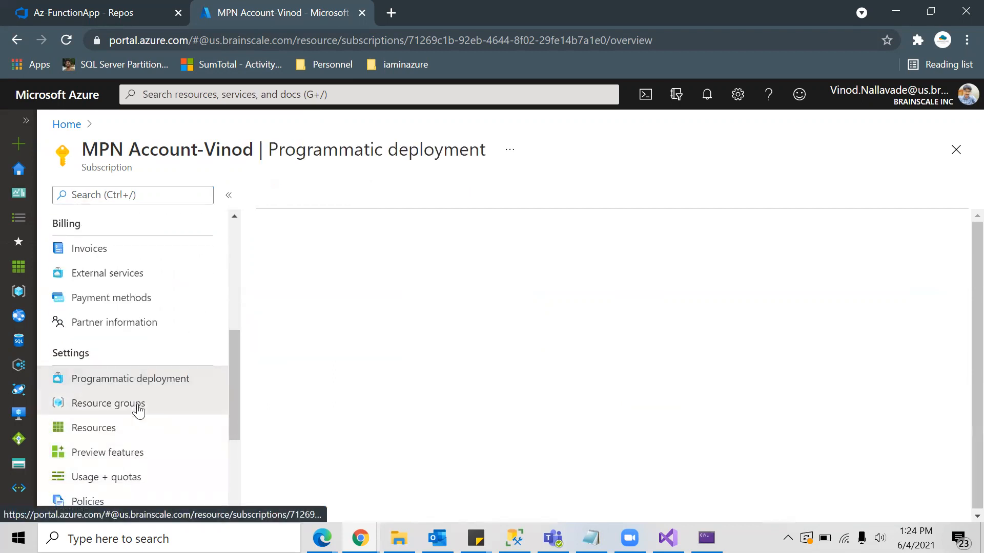
pyautogui.click(138, 406)
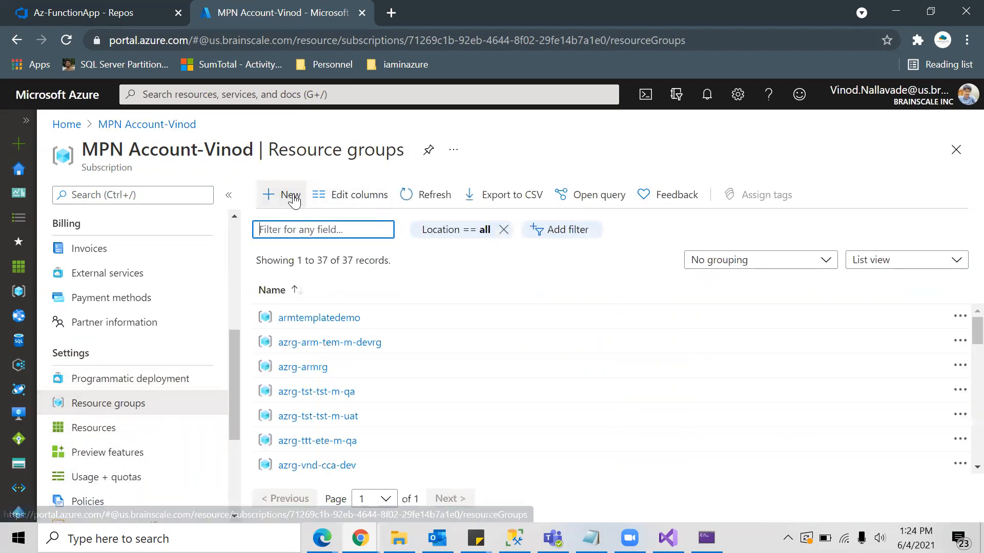
# Start a new resource group in the MPN Account subscription and name it azrg-iaminazure
pyautogui.click(286, 202)
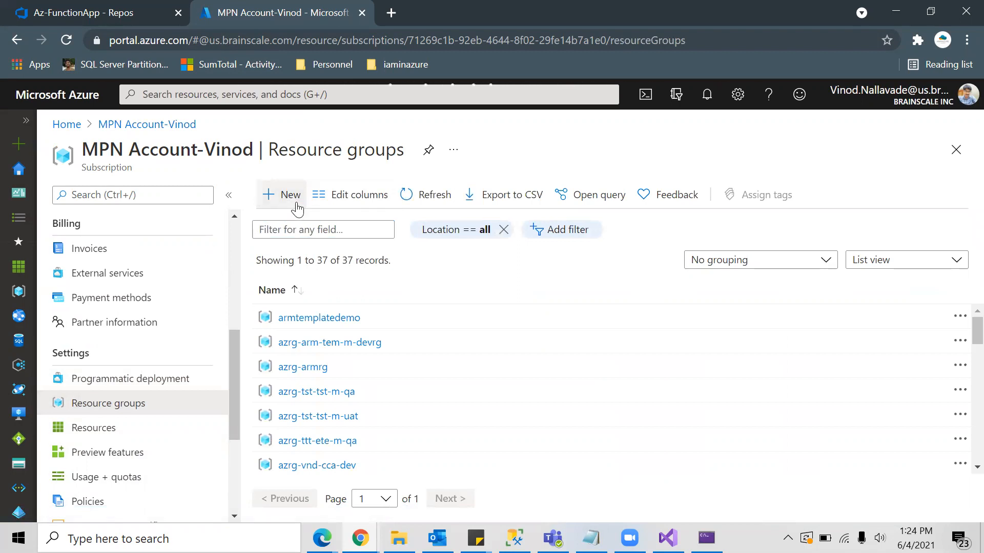
pyautogui.click(306, 344)
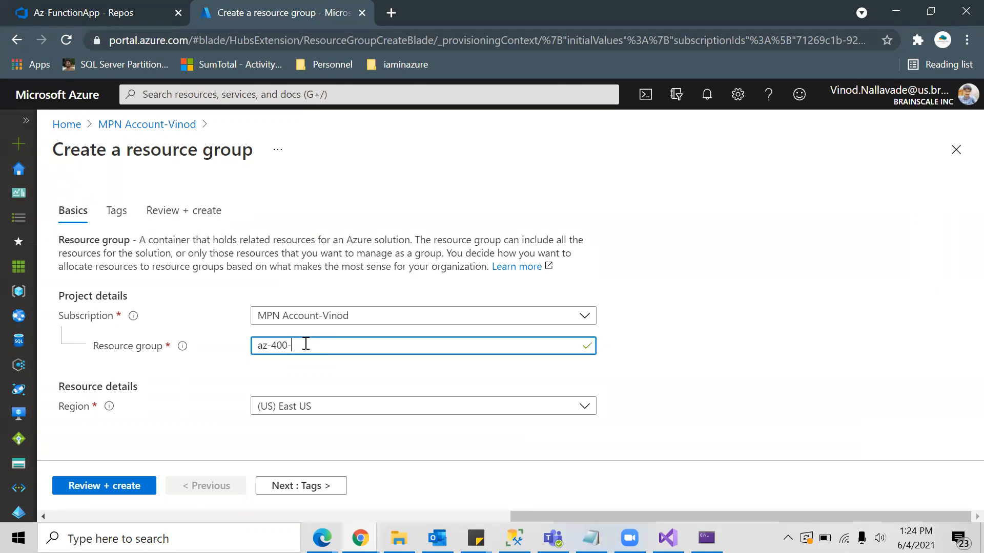
pyautogui.press('BackSpace')
pyautogui.press('BackSpace')
pyautogui.press('BackSpace')
pyautogui.press('BackSpace')
pyautogui.press('BackSpace')
pyautogui.write('az')
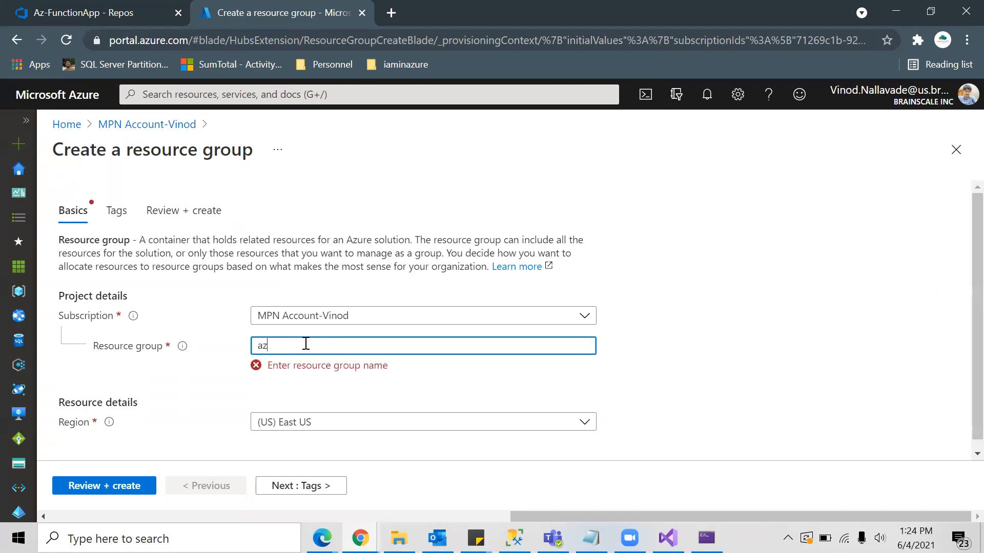
pyautogui.write('rg-iaminazure')
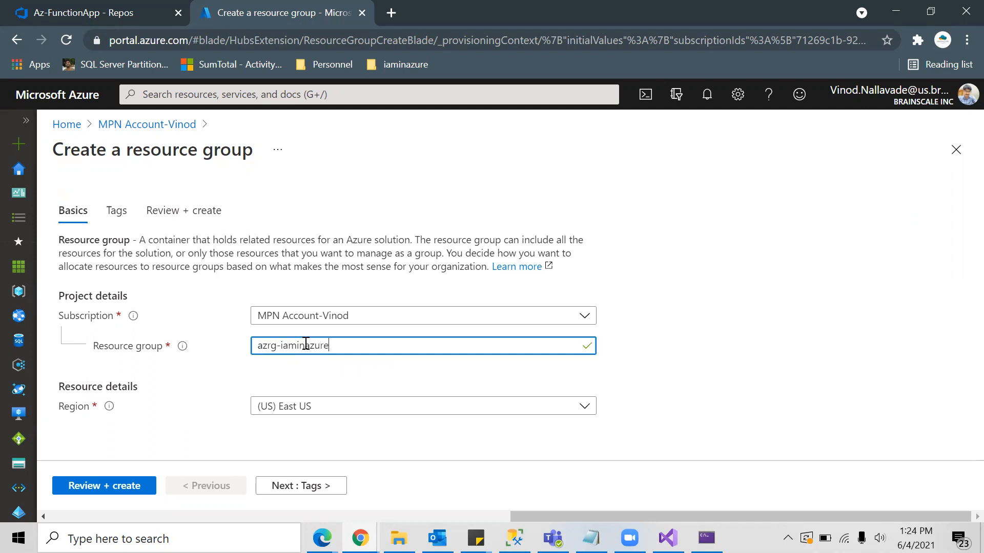
pyautogui.click(308, 374)
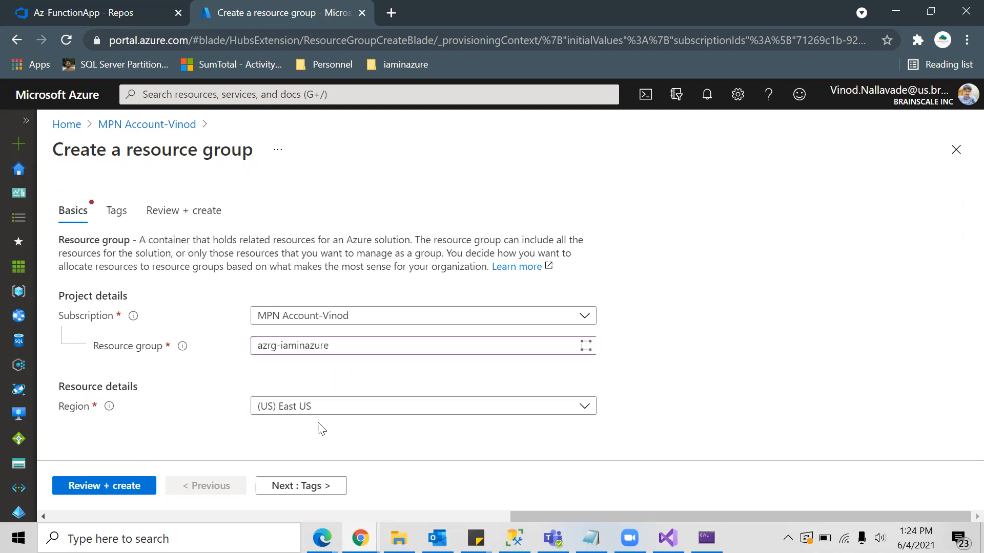
# Set the resource group's region to (Asia Pacific) Central India and create the group without tags
pyautogui.click(328, 408)
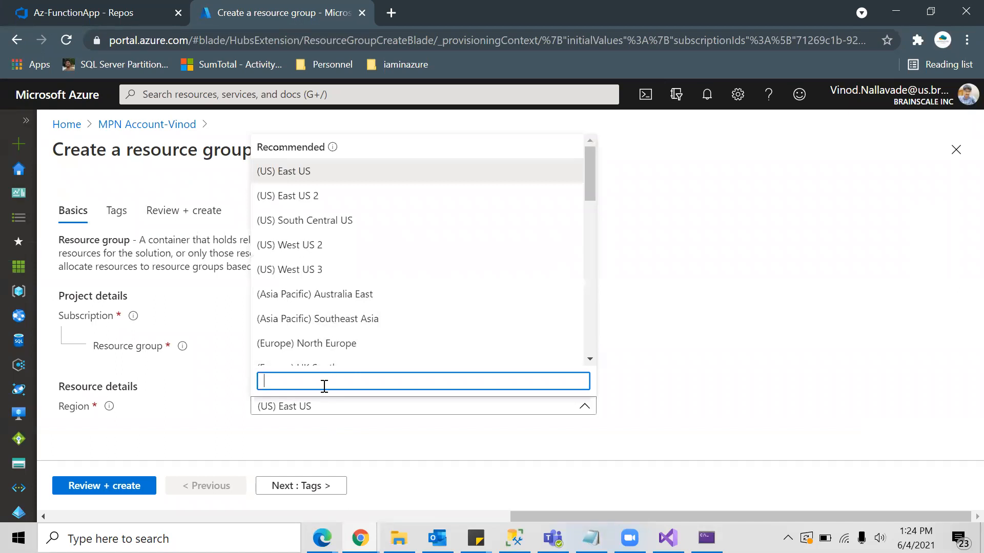
pyautogui.write('cen')
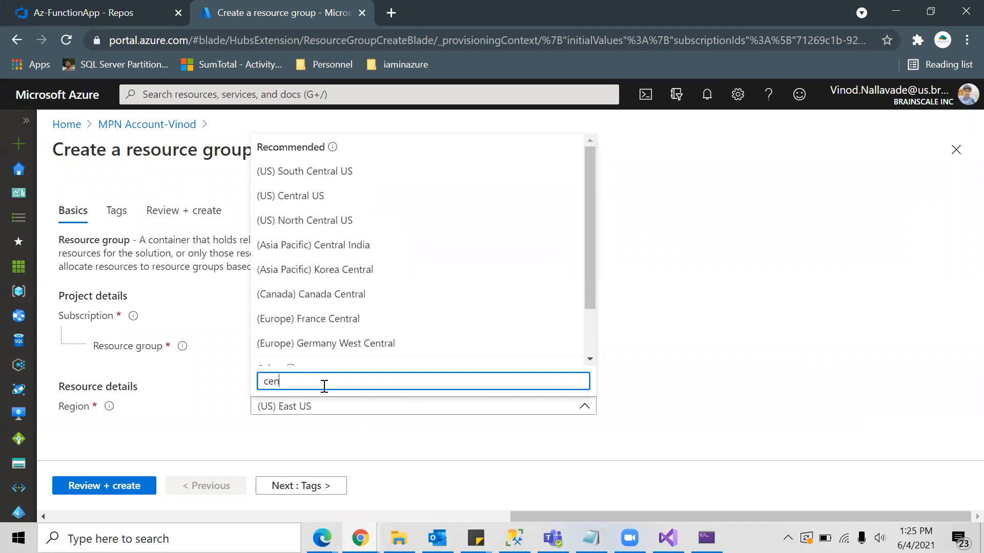
pyautogui.scroll(-2, 347, 282)
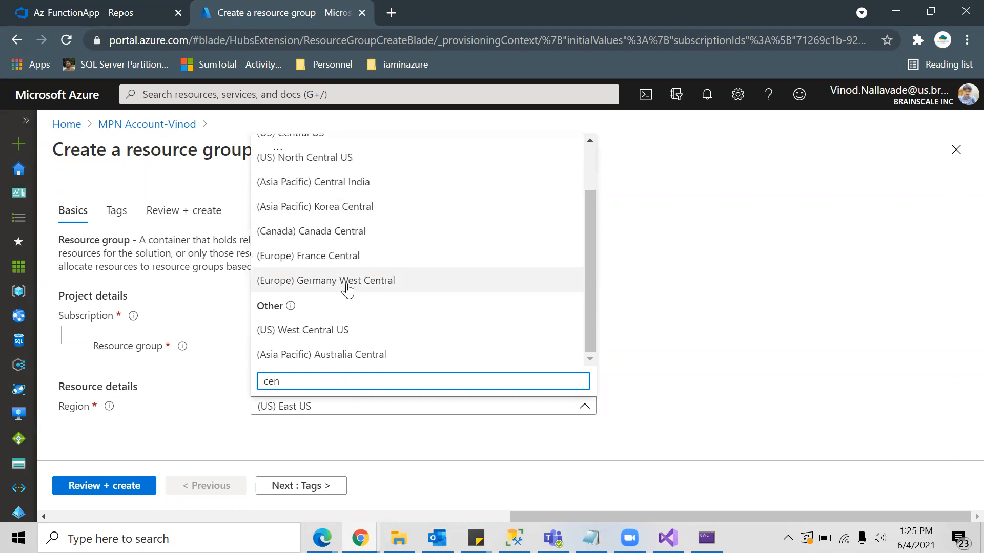
pyautogui.scroll(3, 358, 314)
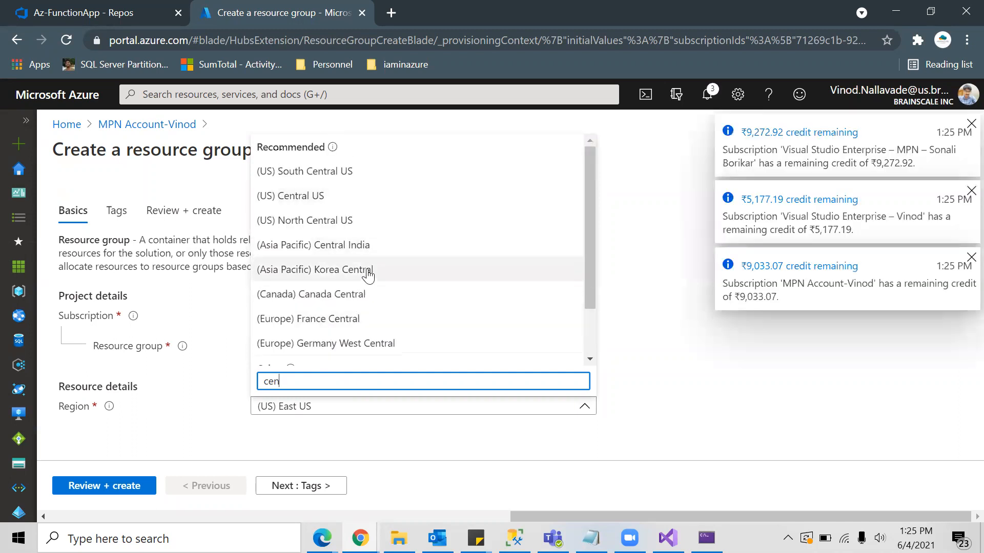
pyautogui.click(358, 248)
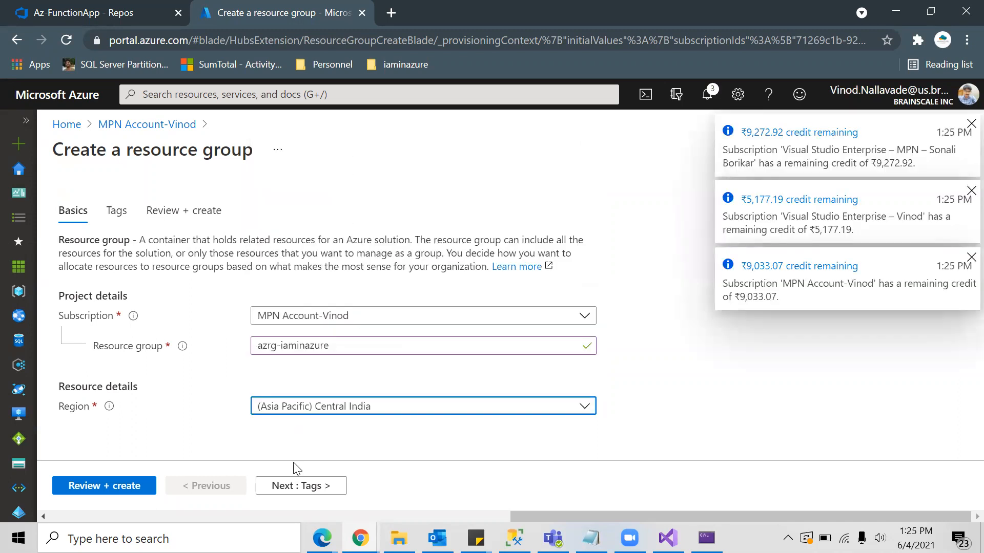
pyautogui.click(314, 488)
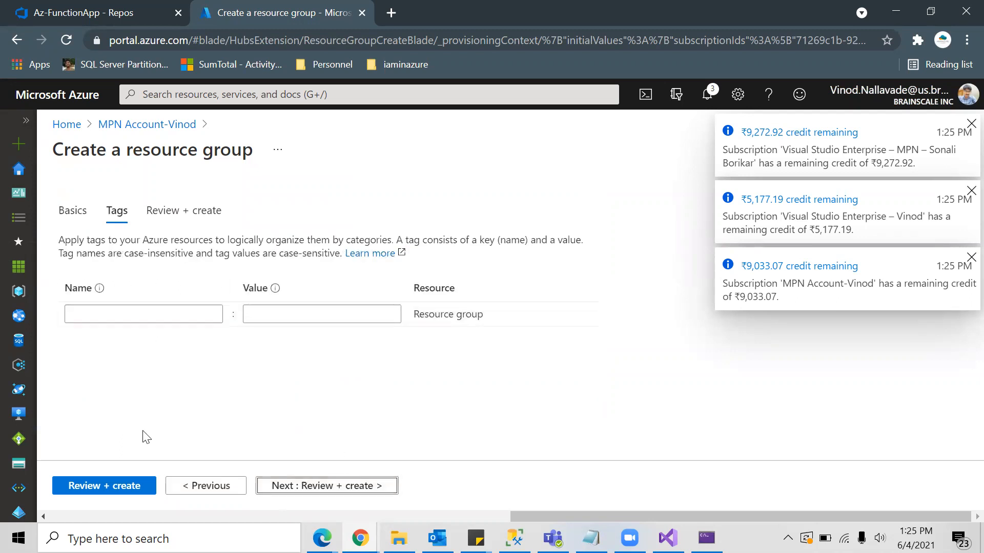
pyautogui.click(123, 487)
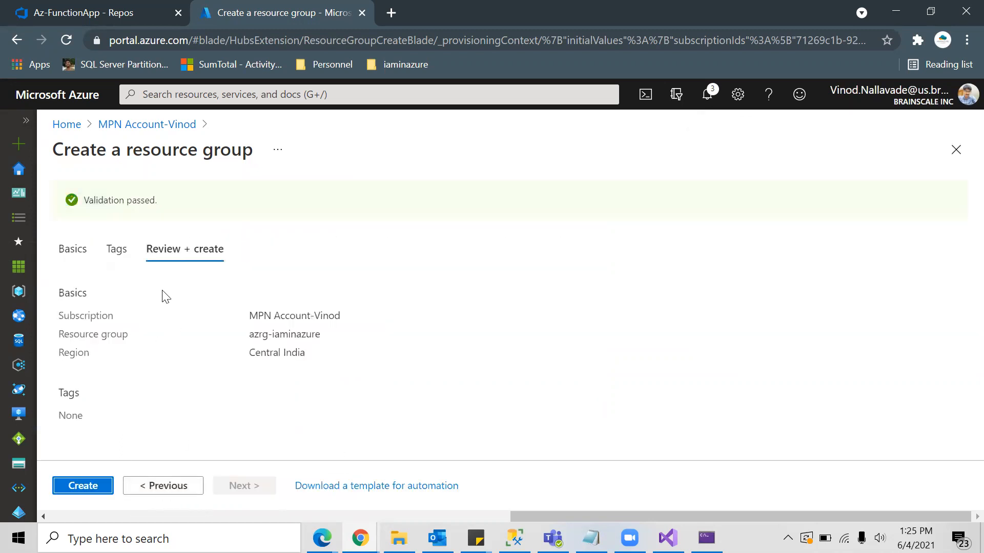
pyautogui.click(83, 486)
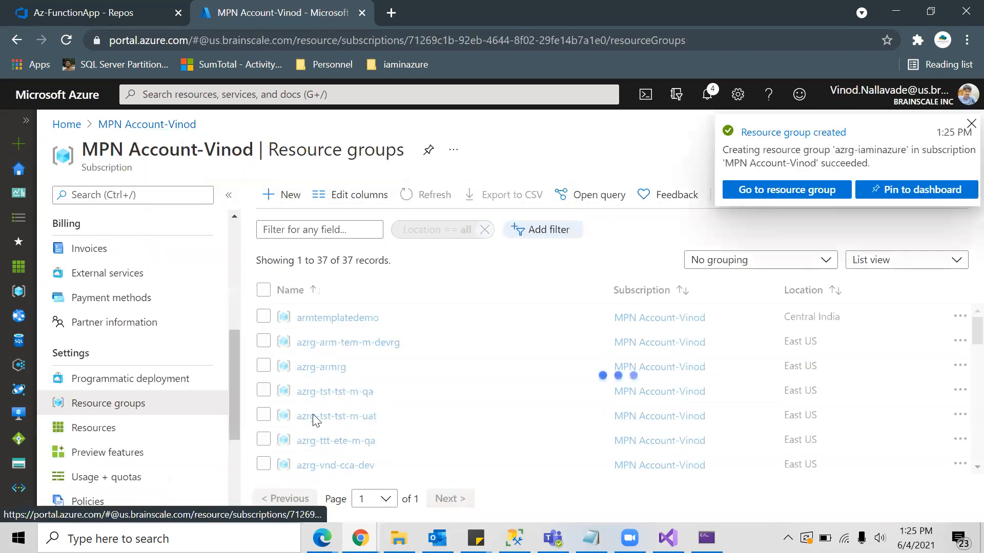
# Open the azrg-iaminazure resource group and start creating a Function App in it
pyautogui.click(802, 194)
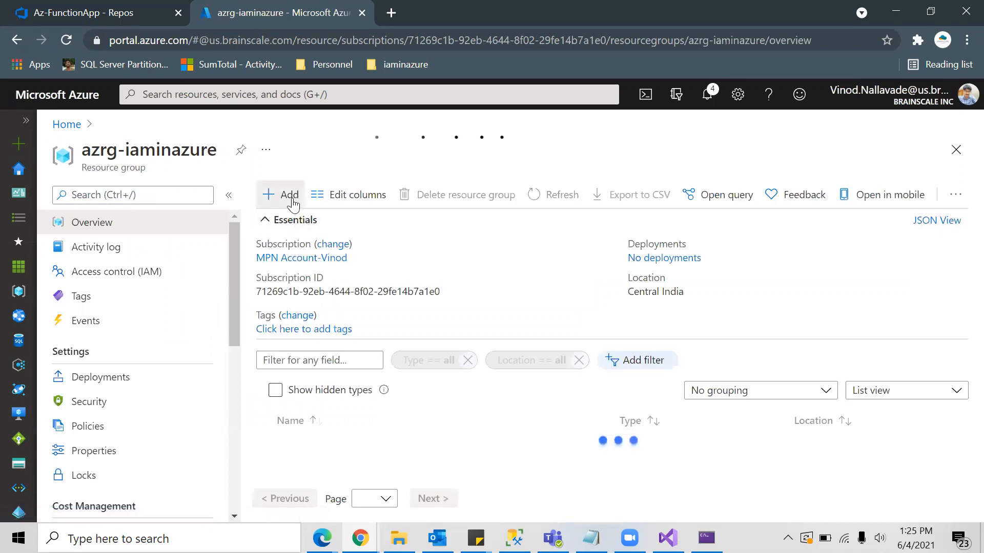
pyautogui.click(274, 197)
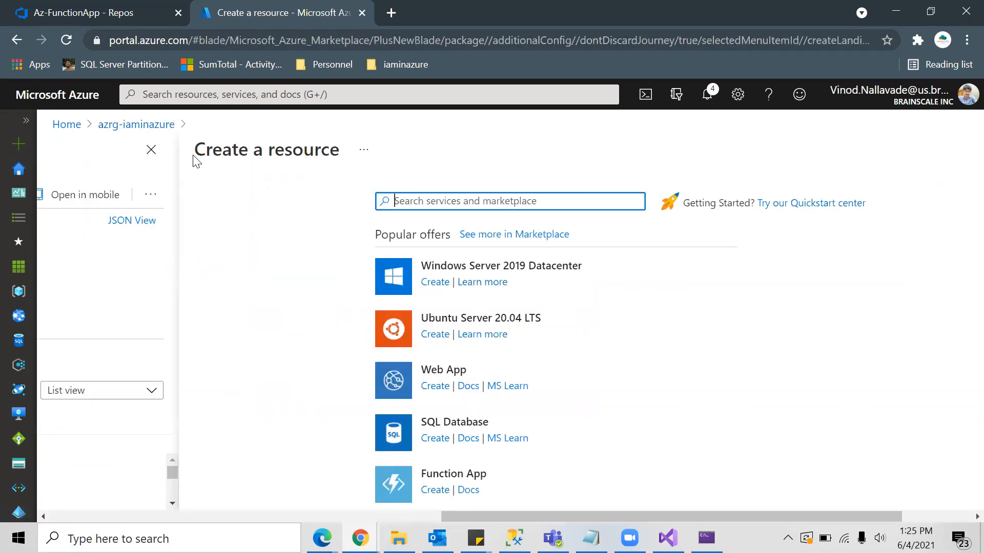
pyautogui.scroll(-2, 504, 410)
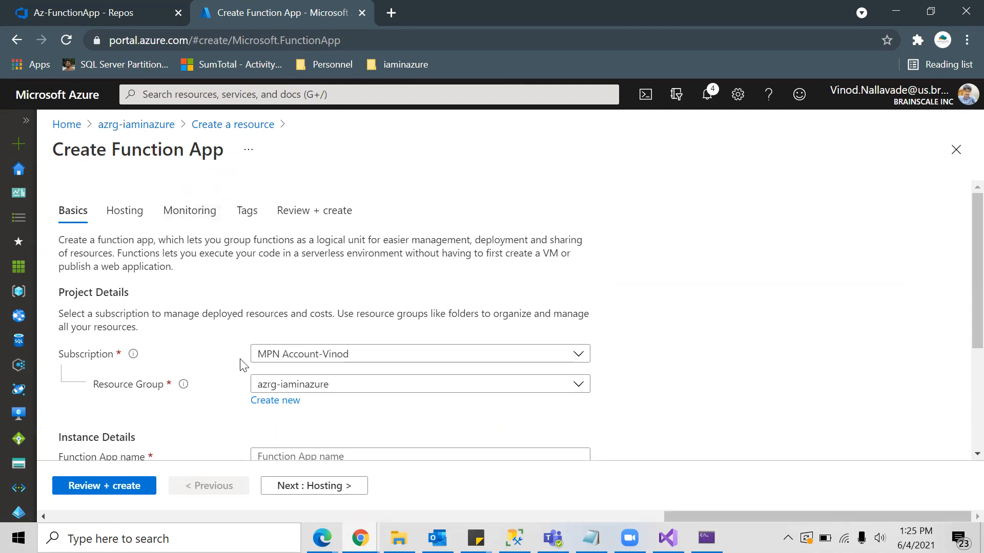
# Name the function app az400function
pyautogui.scroll(-3, 238, 364)
pyautogui.click(342, 302)
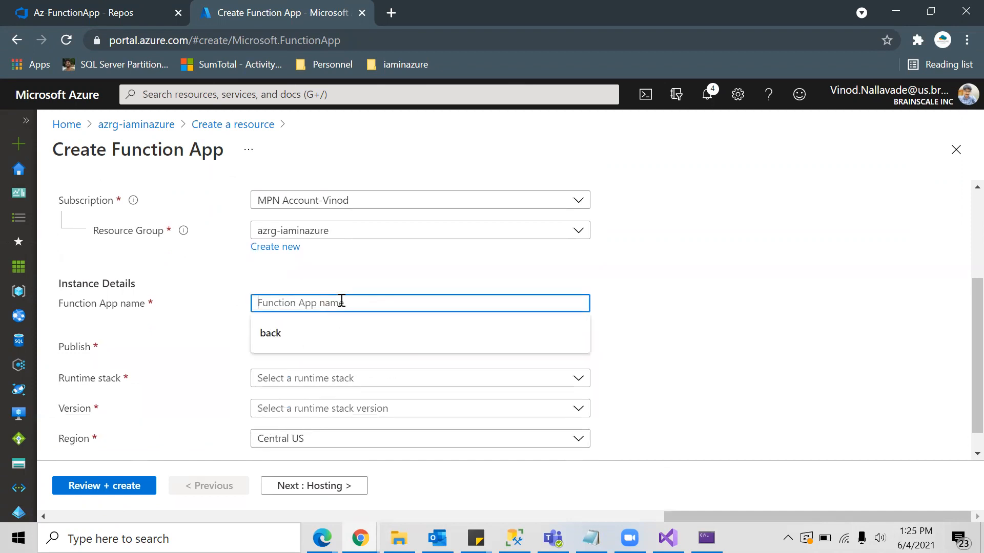
pyautogui.write('az-fu')
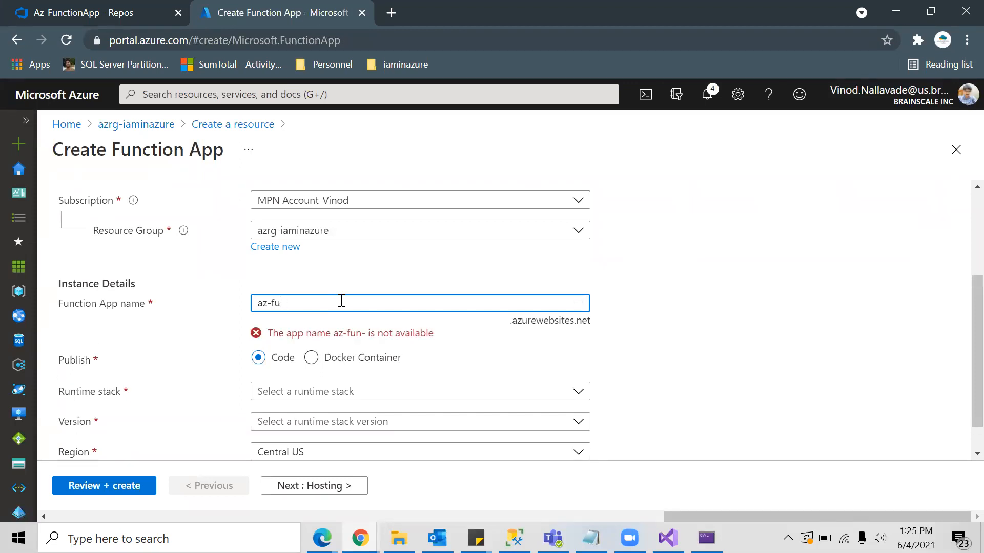
pyautogui.write('on')
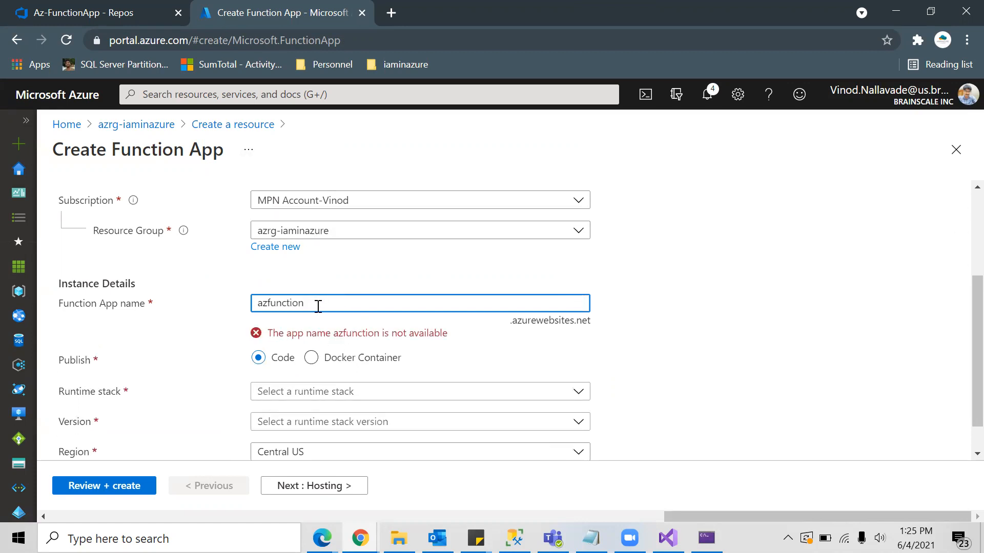
pyautogui.write('-')
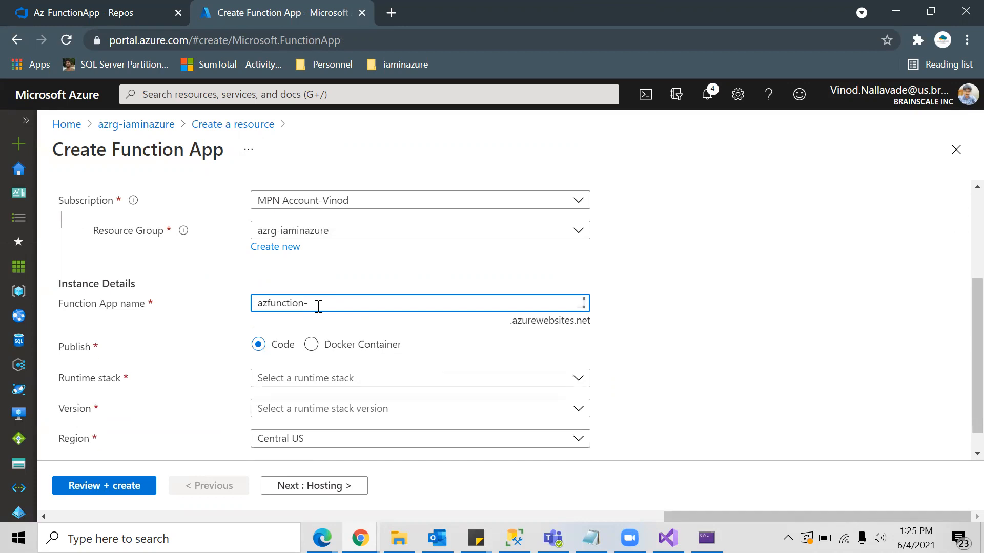
pyautogui.press('Left')
pyautogui.press('Left')
pyautogui.press('Left')
pyautogui.write('400')
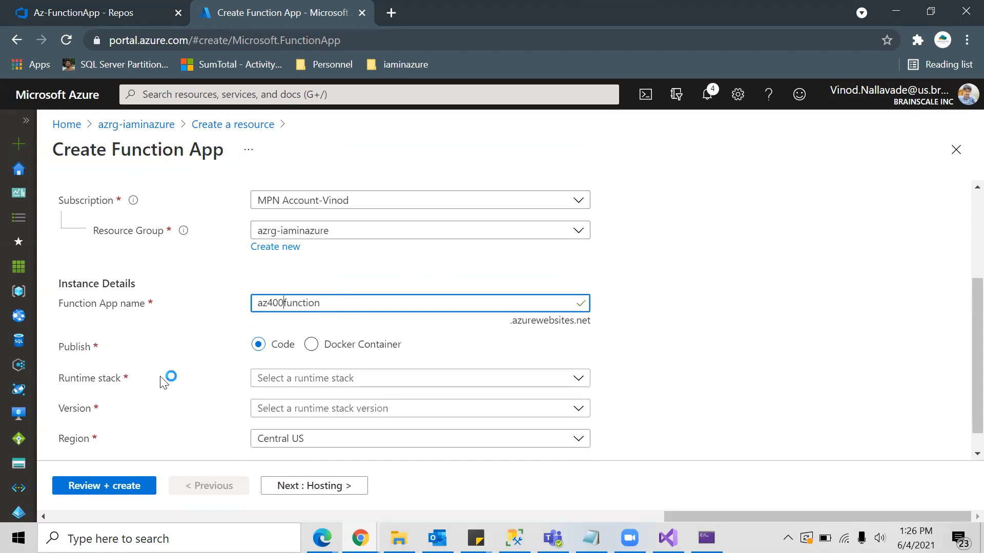
# Set the function app's runtime stack to .NET and its region to Central India
pyautogui.click(345, 382)
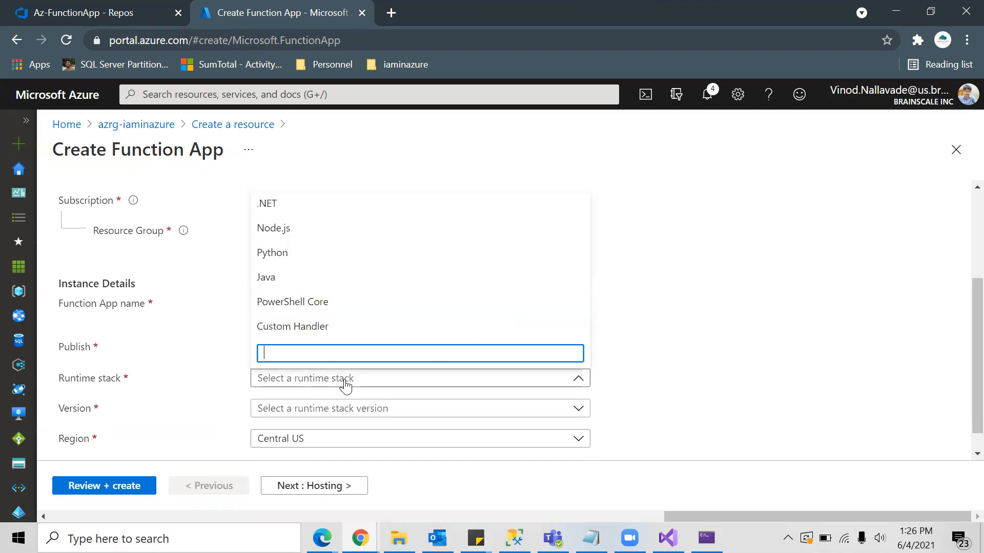
pyautogui.click(288, 207)
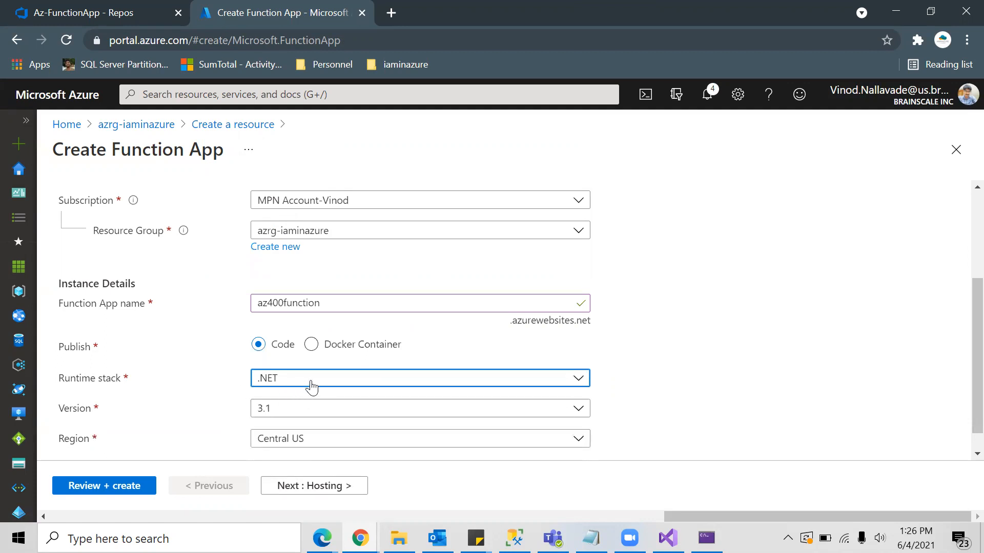
pyautogui.scroll(-1, 323, 376)
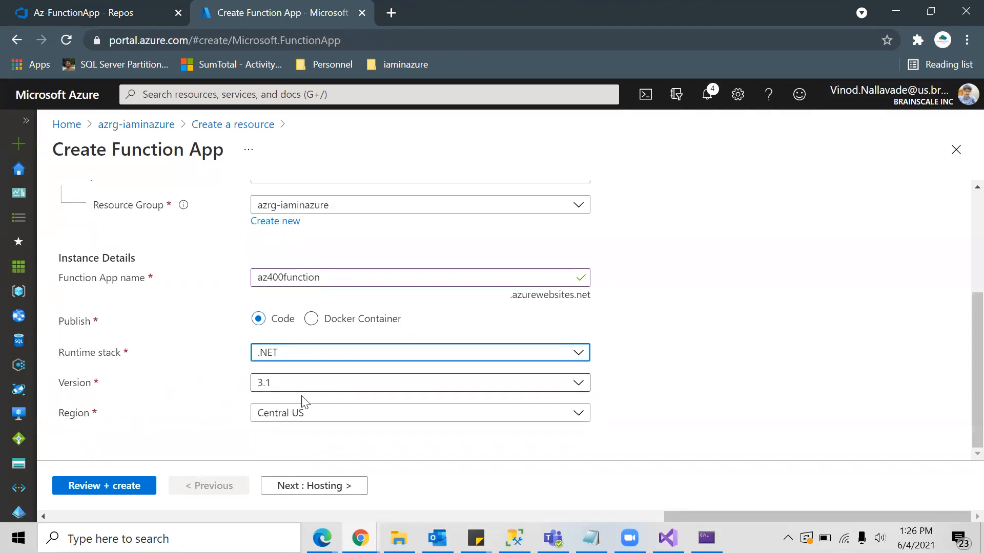
pyautogui.click(305, 418)
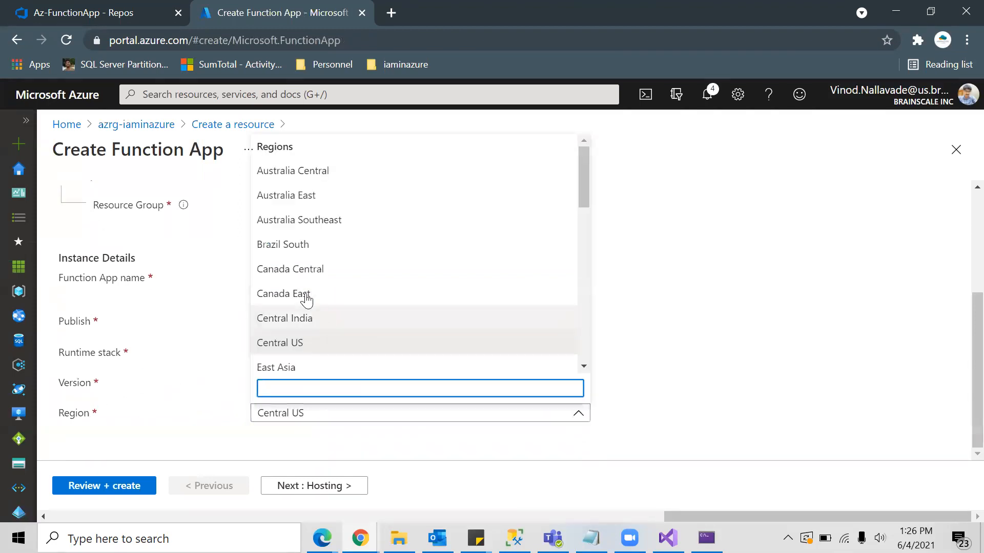
pyautogui.click(310, 318)
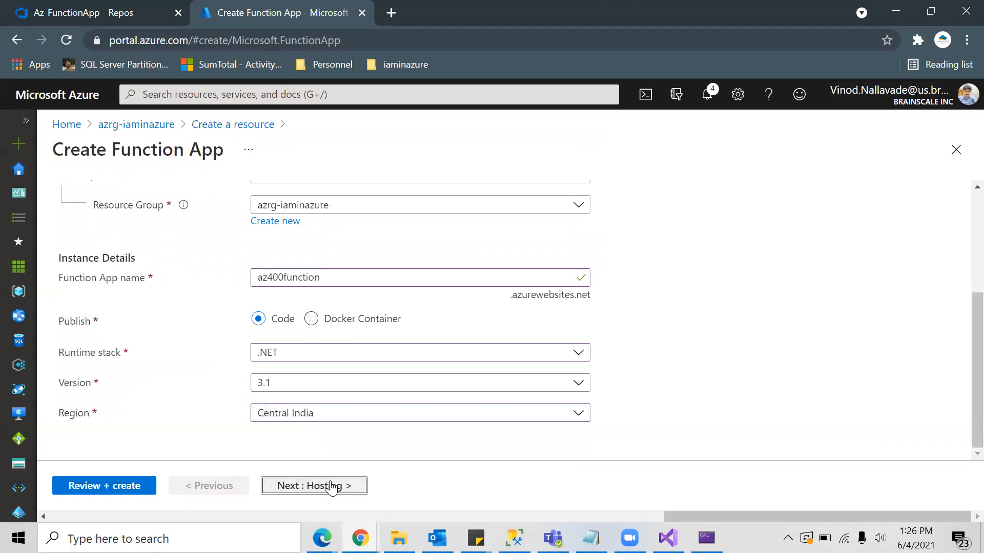
# Go to the function app's hosting settings and choose the Consumption (Serverless) plan type
pyautogui.click(310, 486)
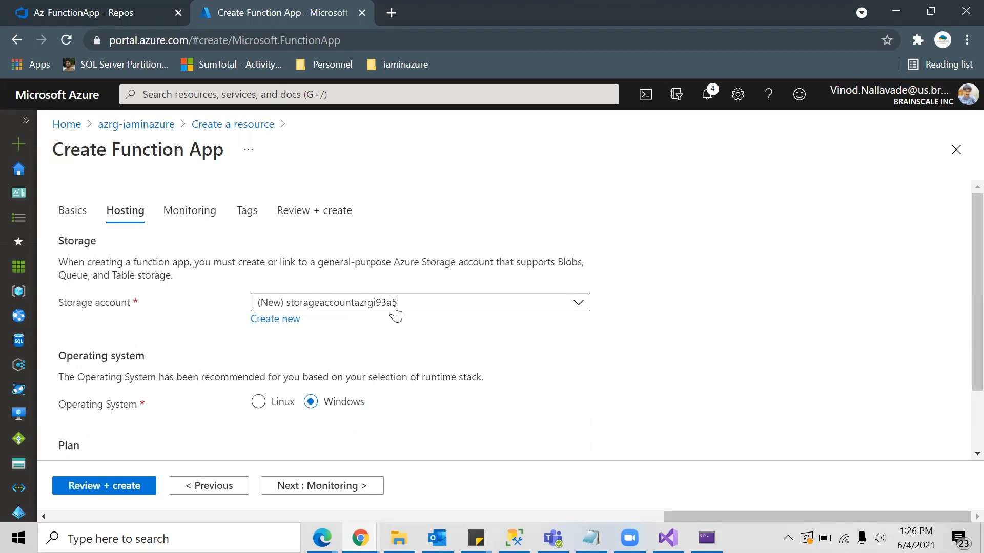
pyautogui.scroll(-2, 368, 333)
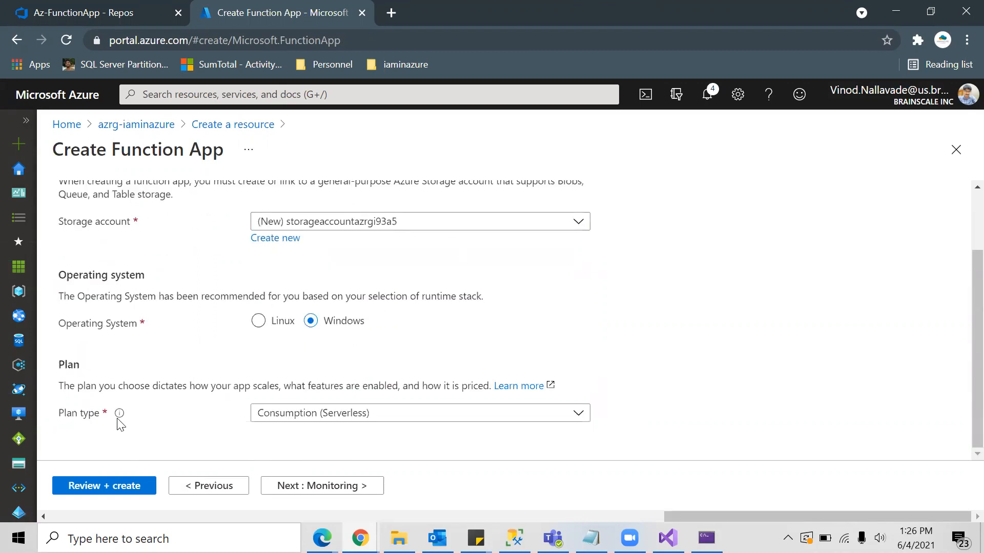
pyautogui.click(400, 413)
pyautogui.click(747, 353)
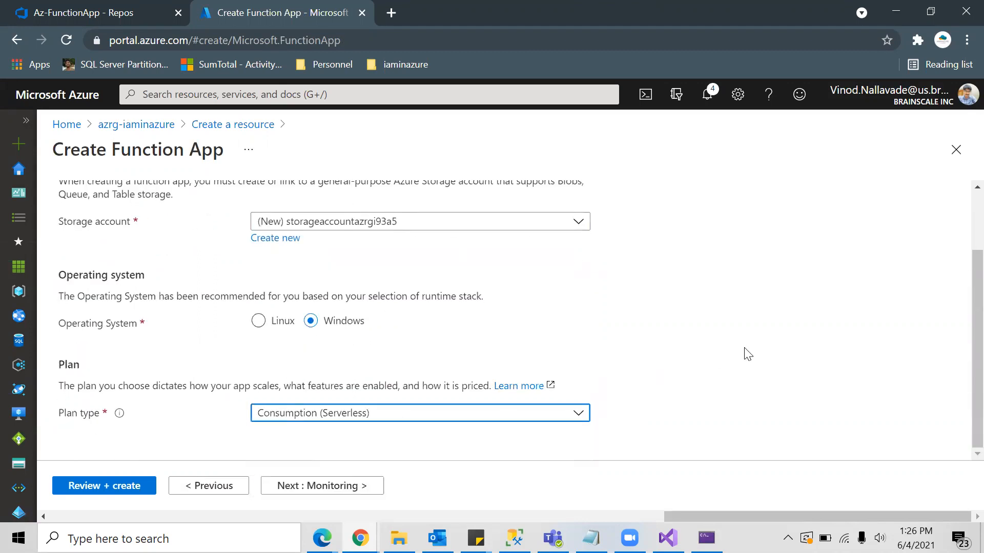
pyautogui.click(531, 414)
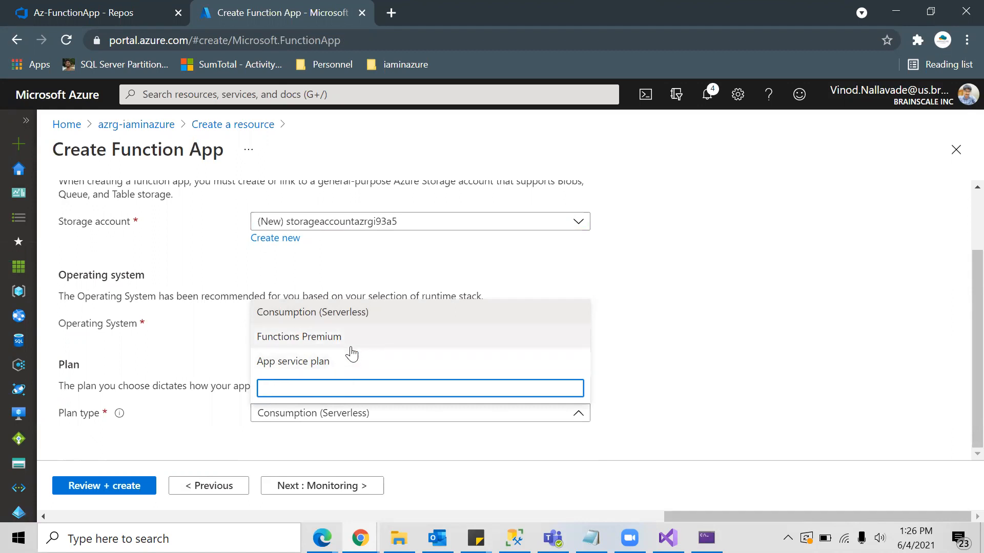
pyautogui.click(303, 318)
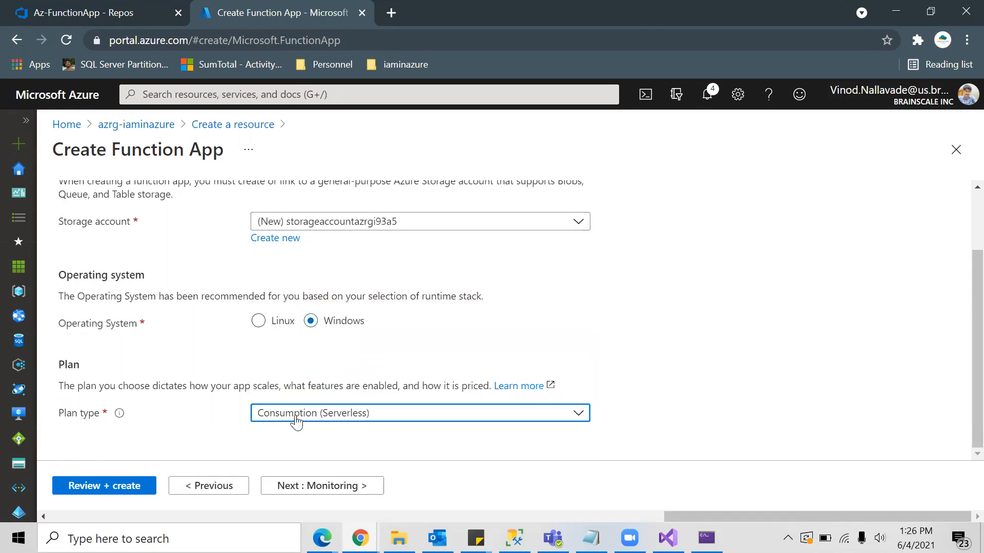
# Disable Application Insights for the function app, skip the tags and go on to the final review
pyautogui.scroll(2, 260, 299)
pyautogui.click(191, 212)
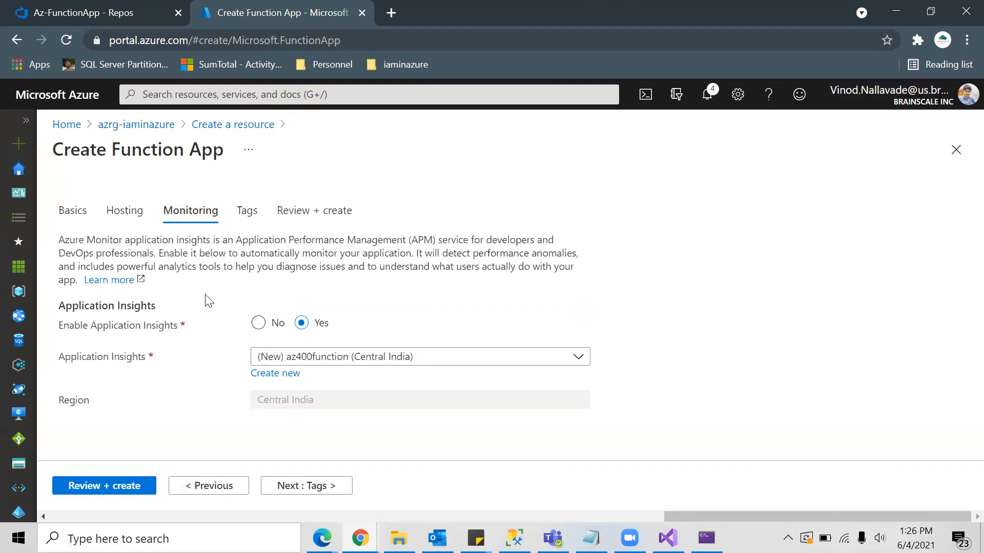
pyautogui.click(258, 324)
pyautogui.click(253, 214)
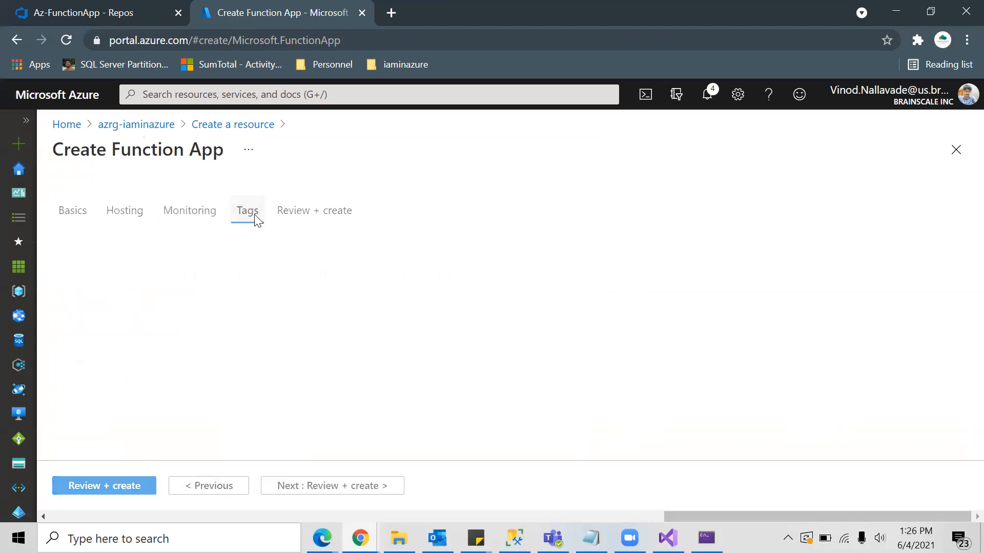
pyautogui.click(335, 214)
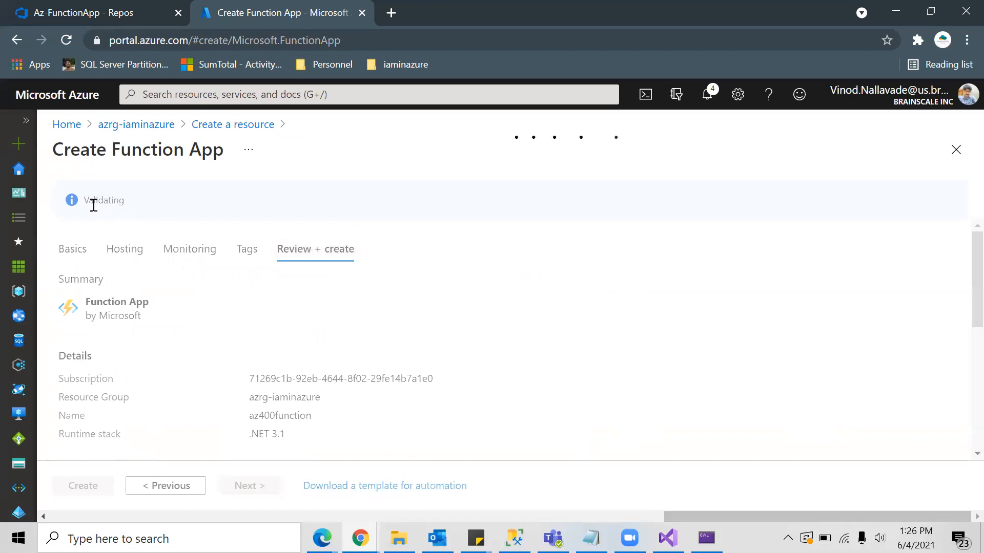
# Review the function app's summary, including runtime stack, storage account, plan, SKU and monitoring settings
pyautogui.moveTo(136, 208); pyautogui.dragTo(182, 174)
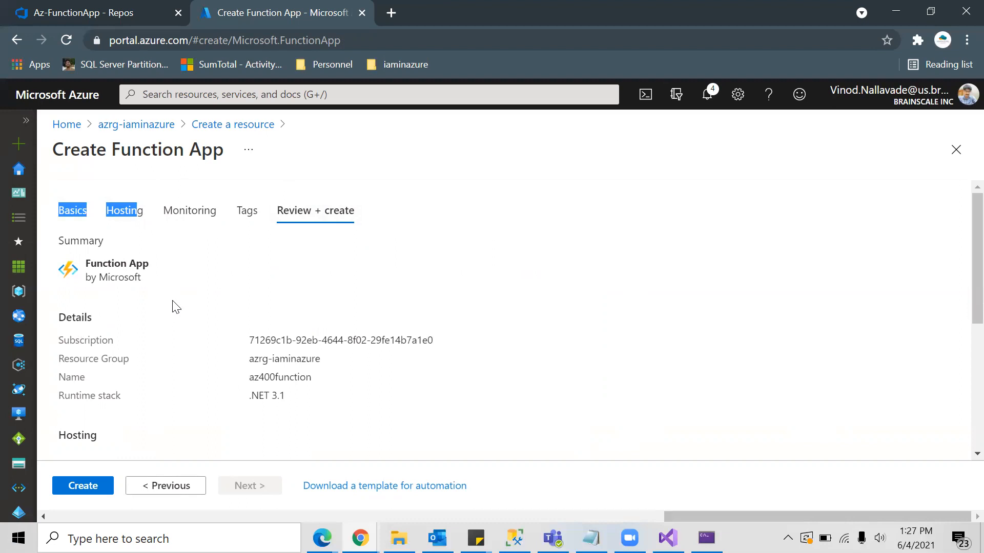
pyautogui.moveTo(298, 398); pyautogui.dragTo(237, 397)
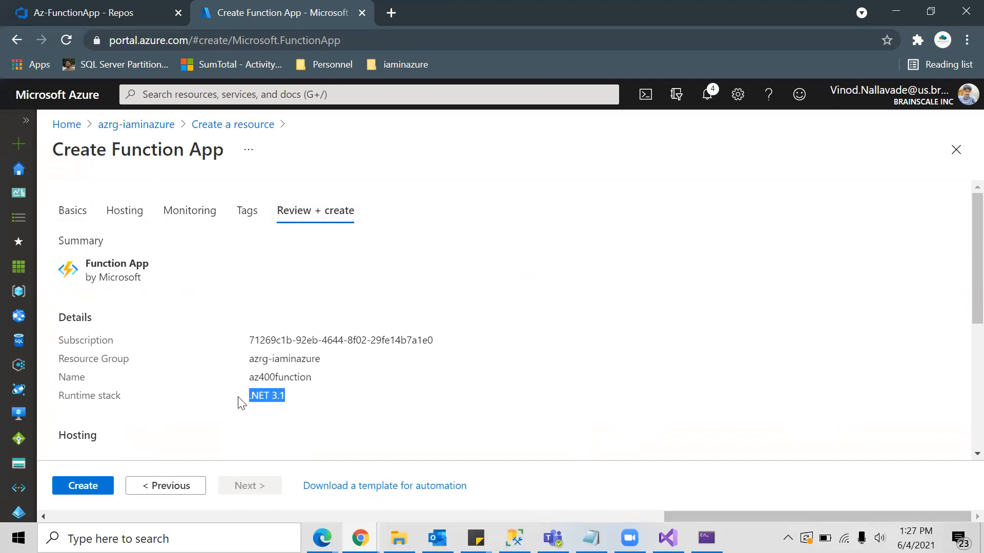
pyautogui.scroll(-1, 315, 399)
pyautogui.scroll(-3, 315, 398)
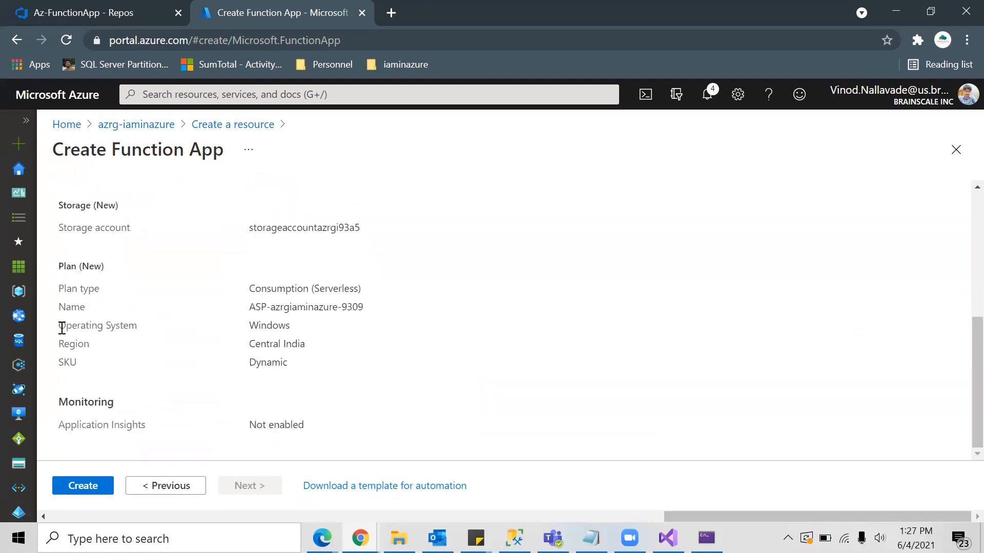
pyautogui.moveTo(246, 370); pyautogui.dragTo(369, 365)
pyautogui.scroll(4, 328, 361)
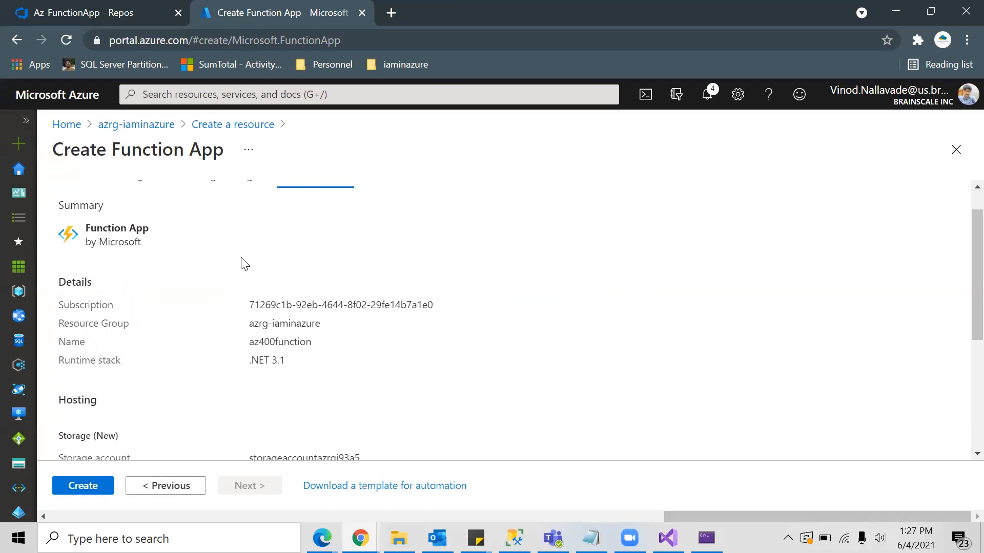
pyautogui.scroll(1, 241, 264)
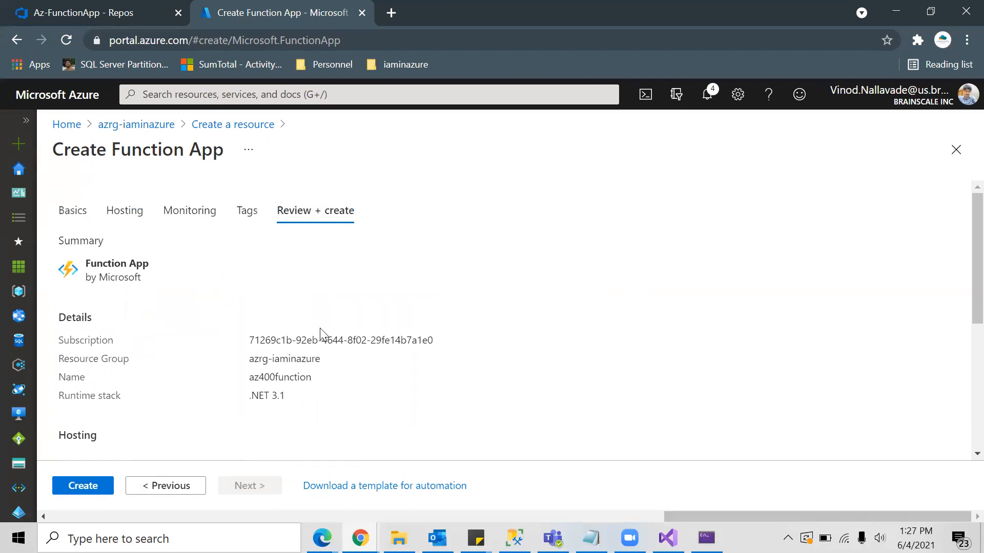
pyautogui.scroll(-3, 323, 392)
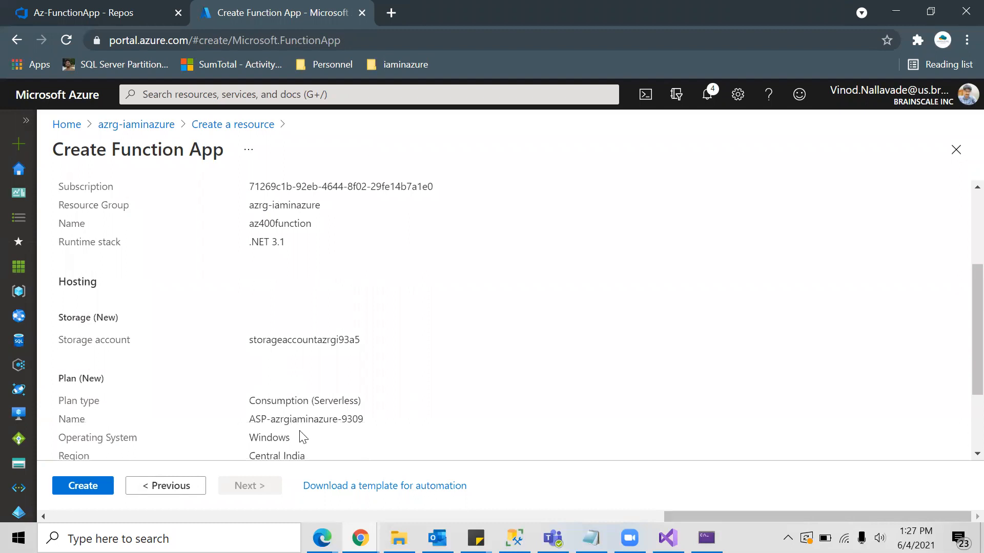
# Recheck the plan's SKU and the runtime stack in the summary, and create the az400function app
pyautogui.scroll(-2, 326, 416)
pyautogui.moveTo(317, 383); pyautogui.dragTo(254, 402)
pyautogui.scroll(-1, 299, 401)
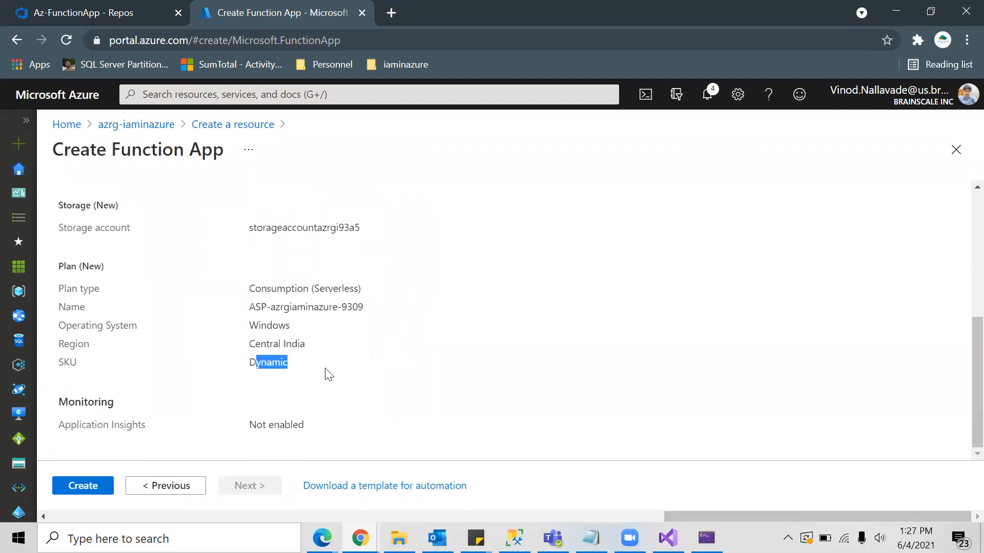
pyautogui.scroll(3, 324, 373)
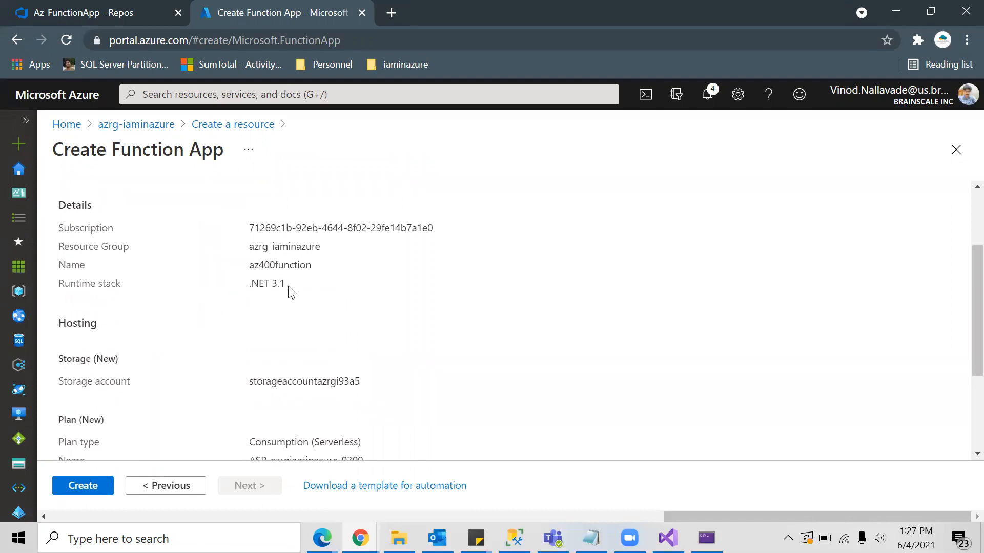
pyautogui.moveTo(292, 293); pyautogui.dragTo(250, 284)
pyautogui.scroll(3, 353, 307)
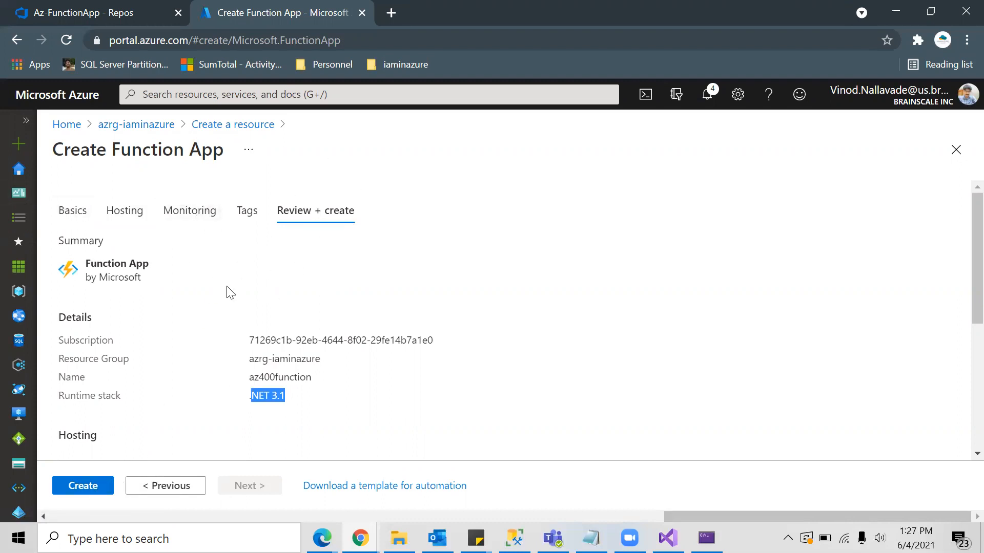
pyautogui.click(103, 485)
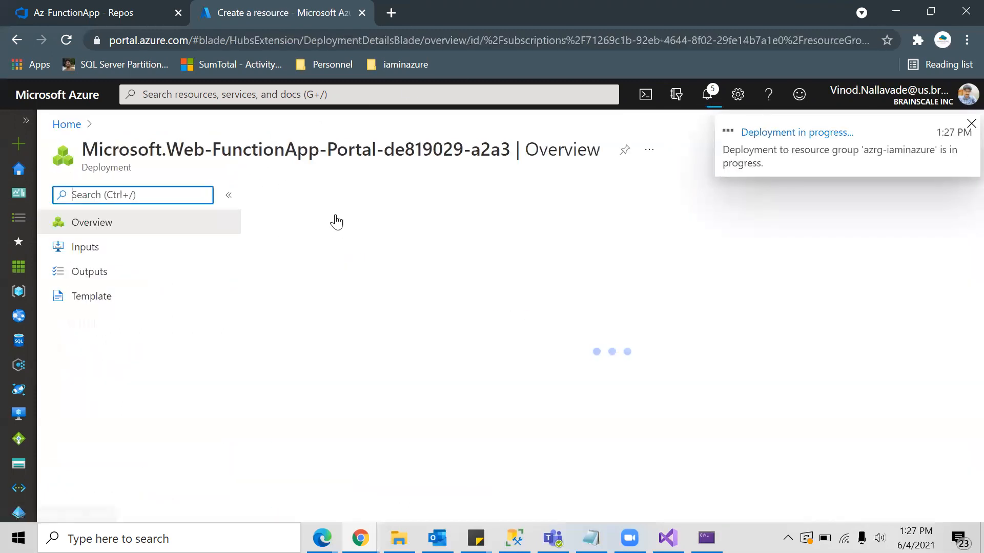
pyautogui.click(488, 195)
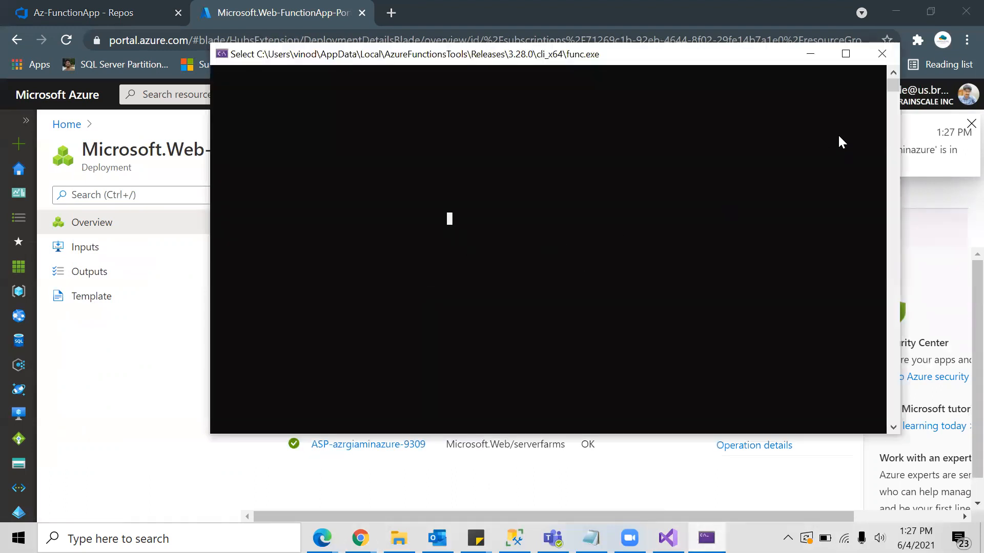
# Switch to Visual Studio and check the Azure Functions Core Tools console output of the running Az-400-FunctionApp project
pyautogui.click(810, 54)
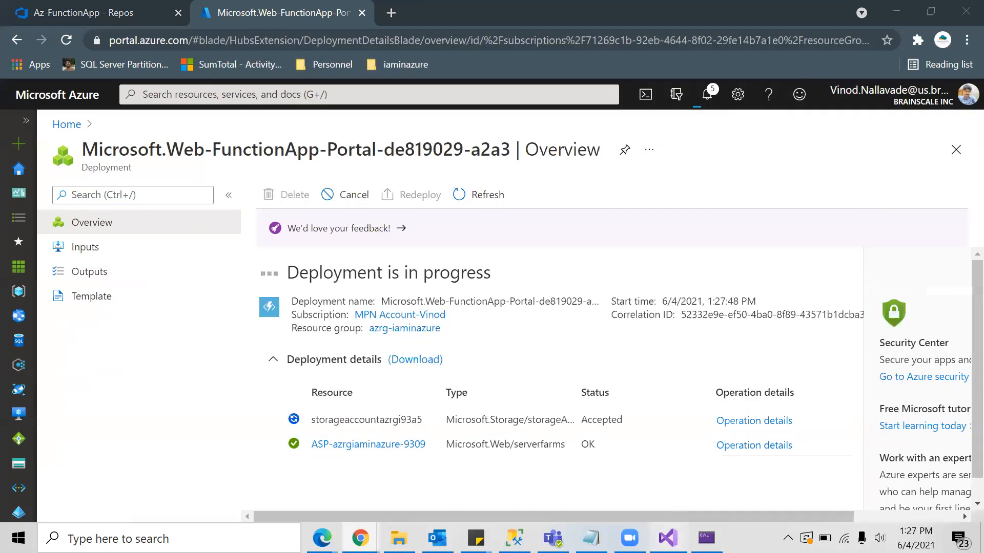
pyautogui.click(668, 538)
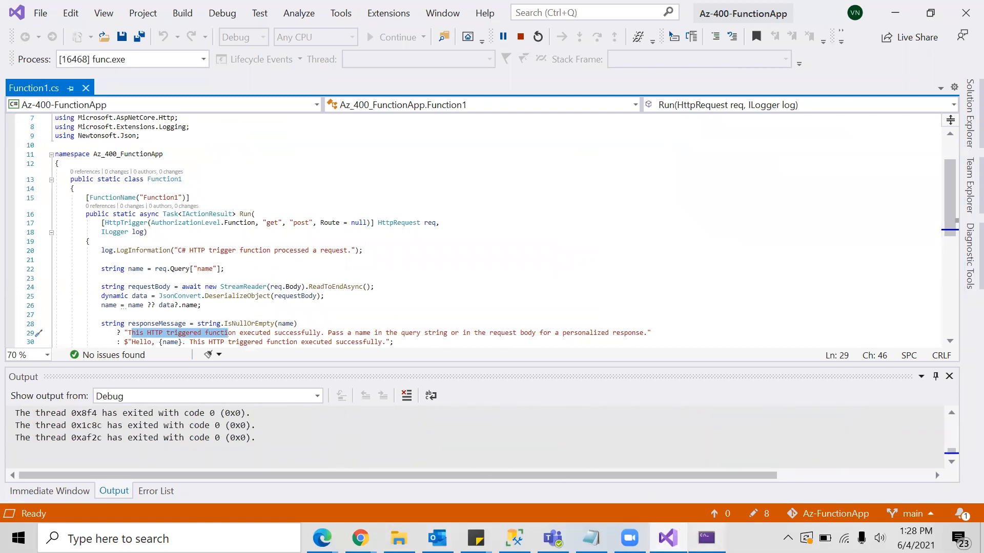
pyautogui.click(706, 538)
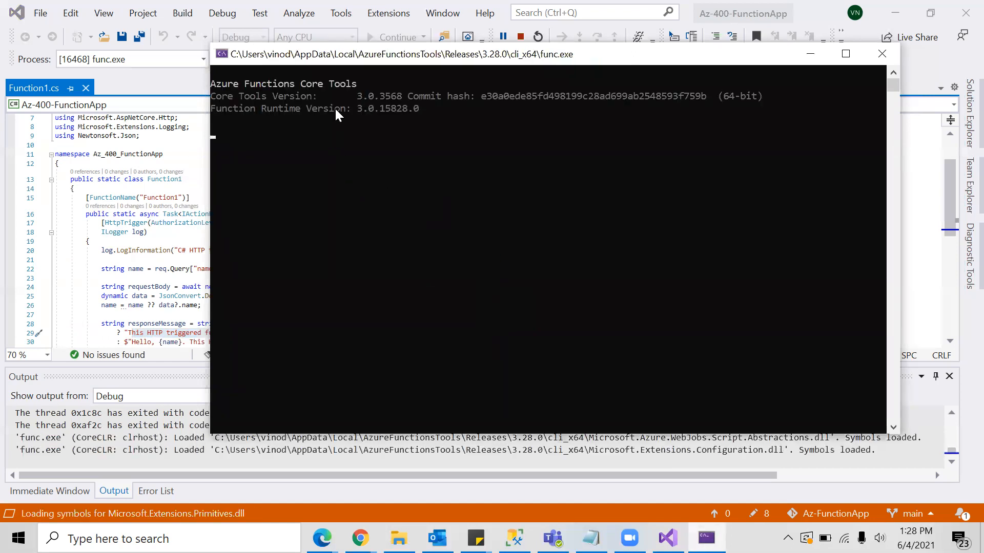
pyautogui.moveTo(429, 107); pyautogui.dragTo(212, 89)
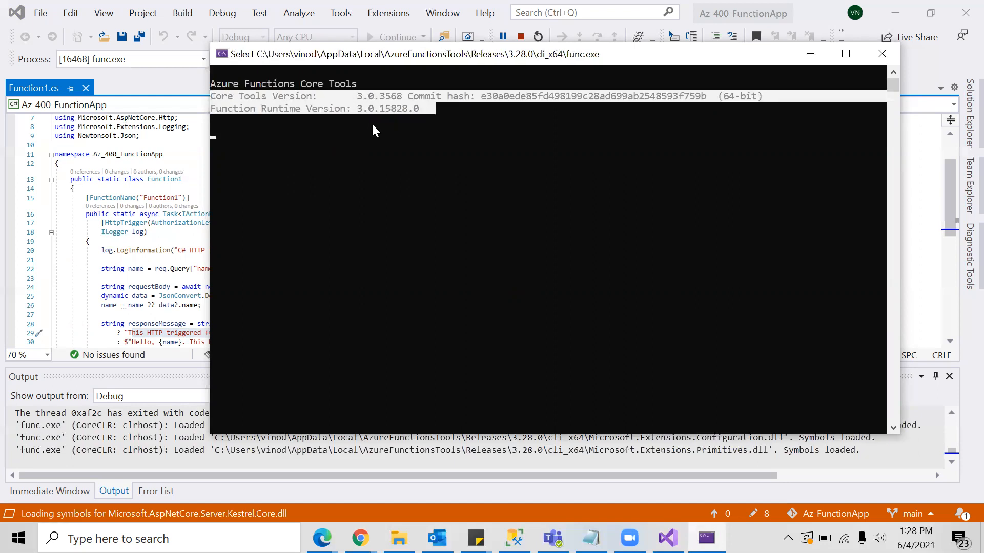
pyautogui.click(446, 131)
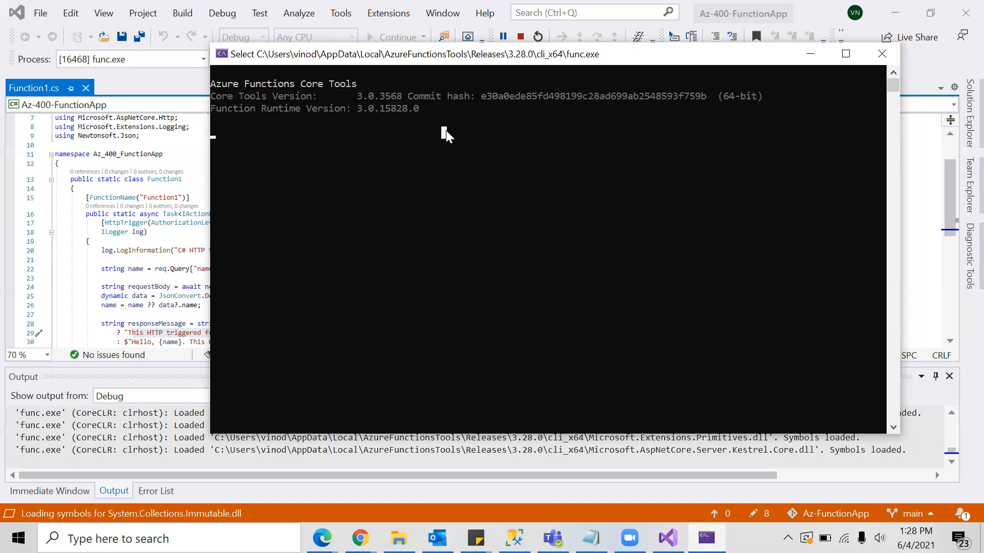
pyautogui.rightClick(445, 131)
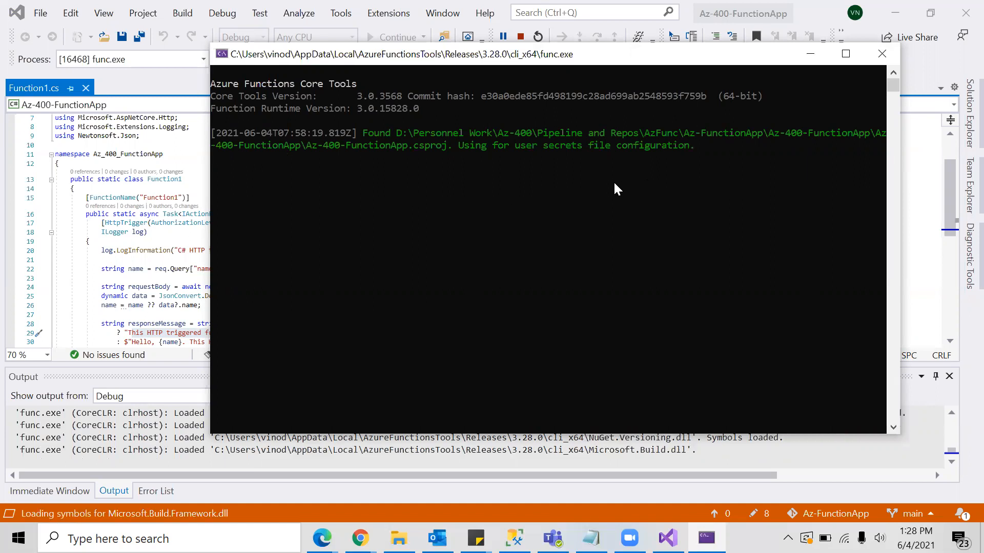
pyautogui.click(360, 188)
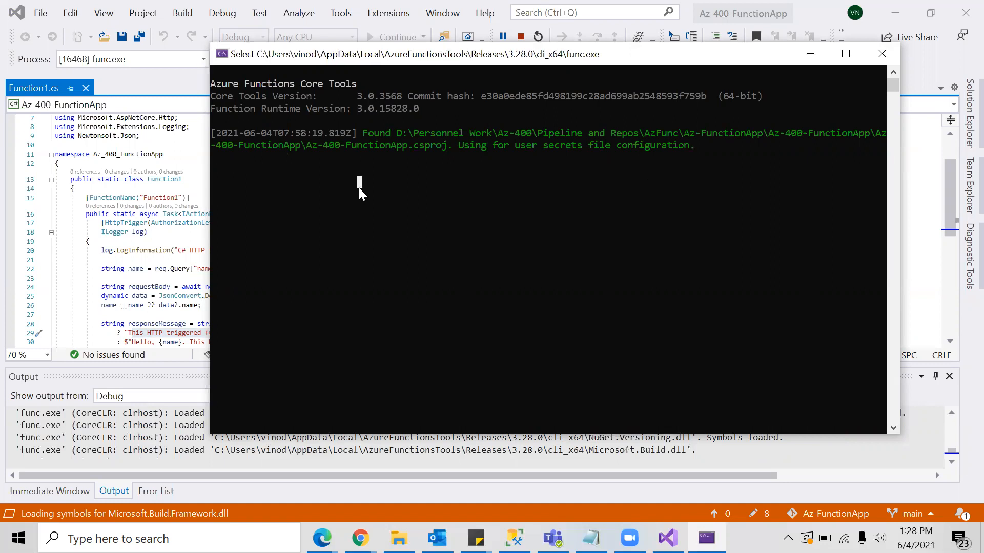
pyautogui.rightClick(360, 188)
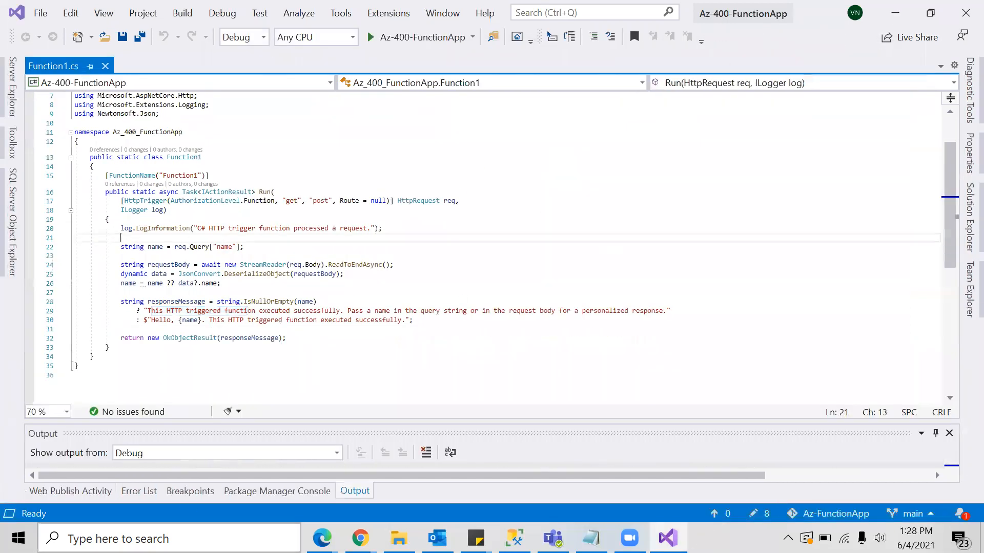
# Start the Microsoft Azure Storage Emulator v5.10 and run the Az-400-FunctionApp project in debug mode again
pyautogui.press('super+s')
pyautogui.write('storag')
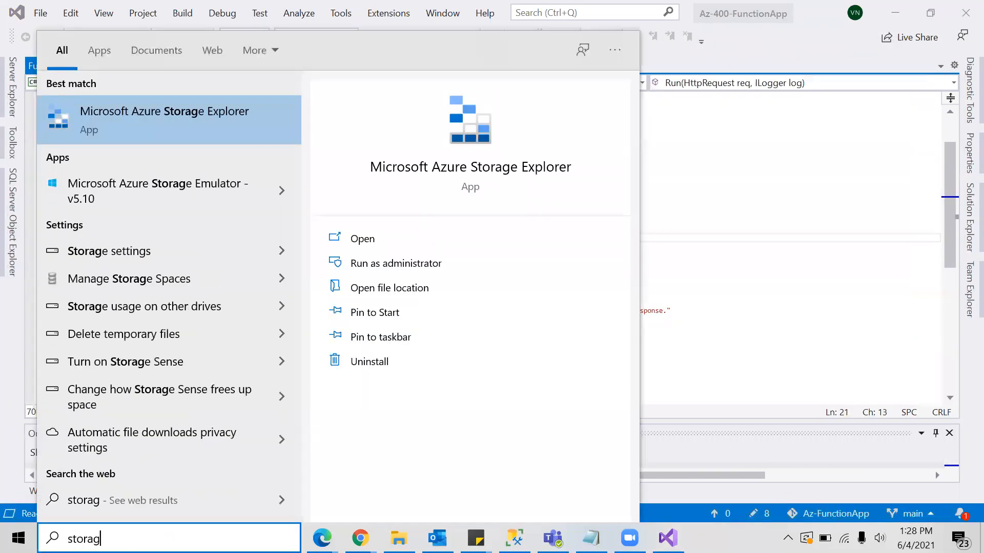
pyautogui.click(216, 185)
pyautogui.click(856, 221)
pyautogui.click(413, 39)
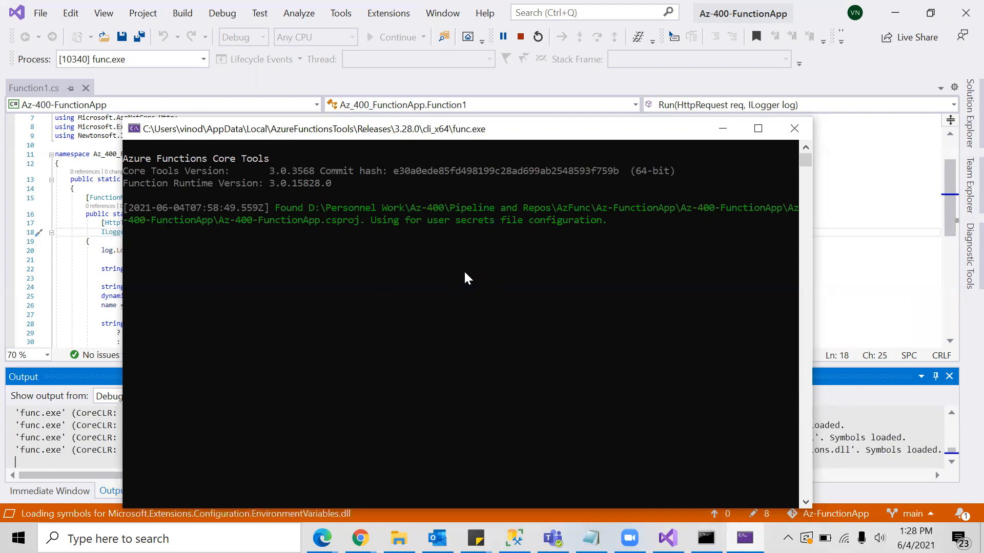
pyautogui.click(579, 247)
pyautogui.press('Escape')
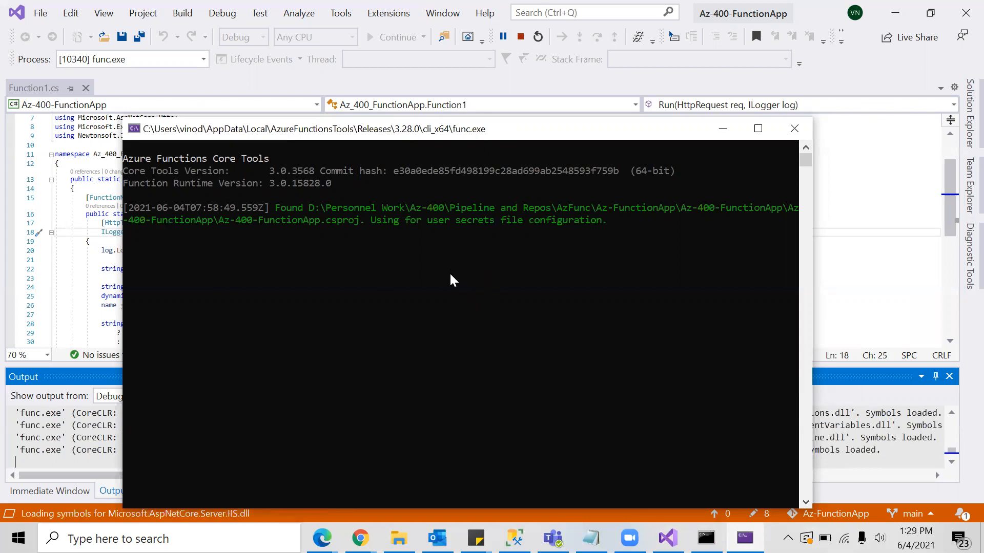
pyautogui.click(614, 221)
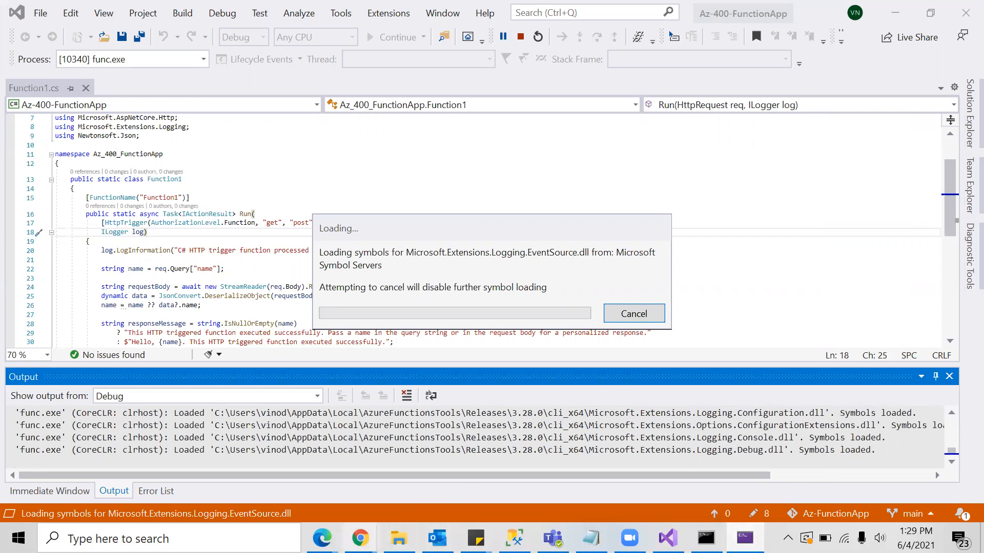
# Switch to the Azure portal in Chrome, open the azrg-iaminazure resource group and refresh its resource list
pyautogui.moveTo(360, 538)
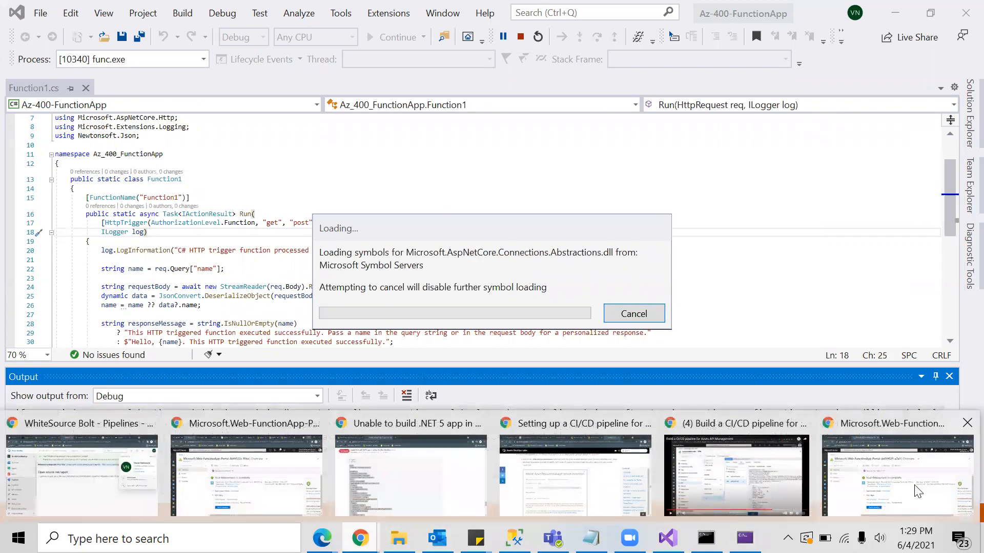
pyautogui.click(854, 468)
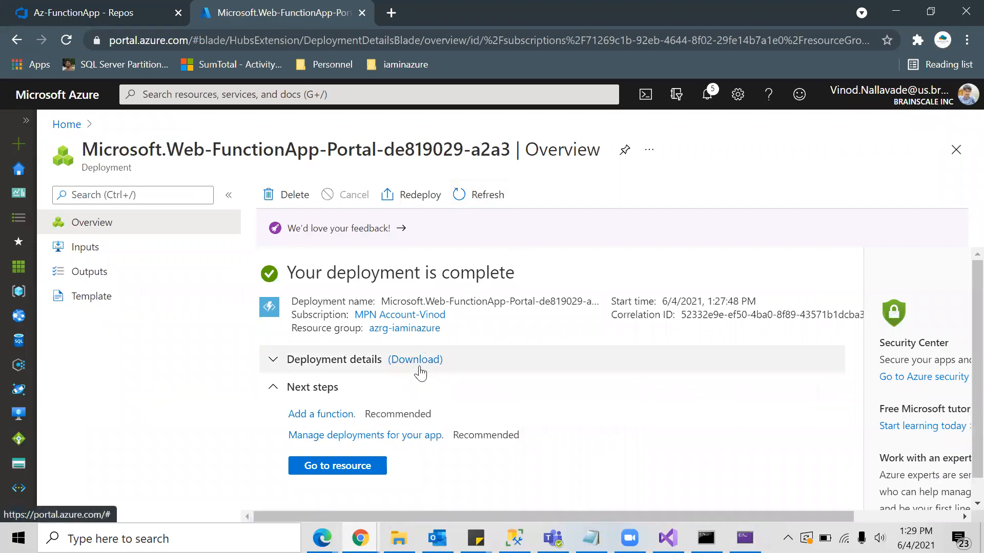
pyautogui.click(416, 329)
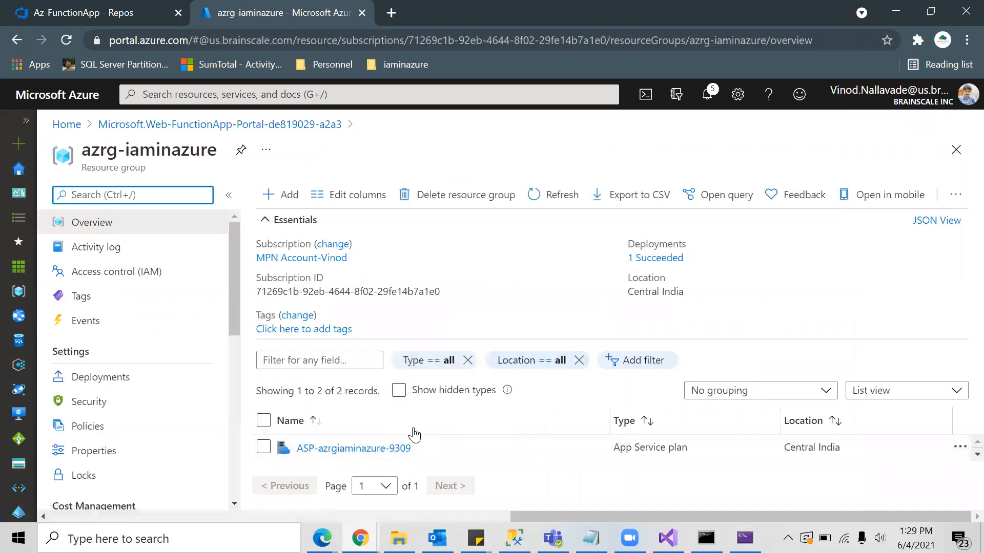
pyautogui.click(269, 219)
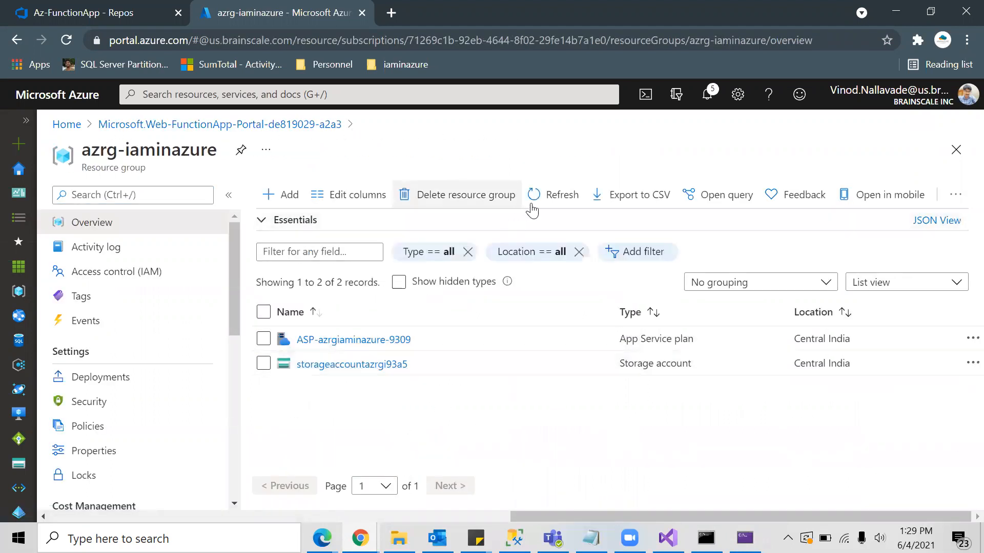
pyautogui.click(562, 197)
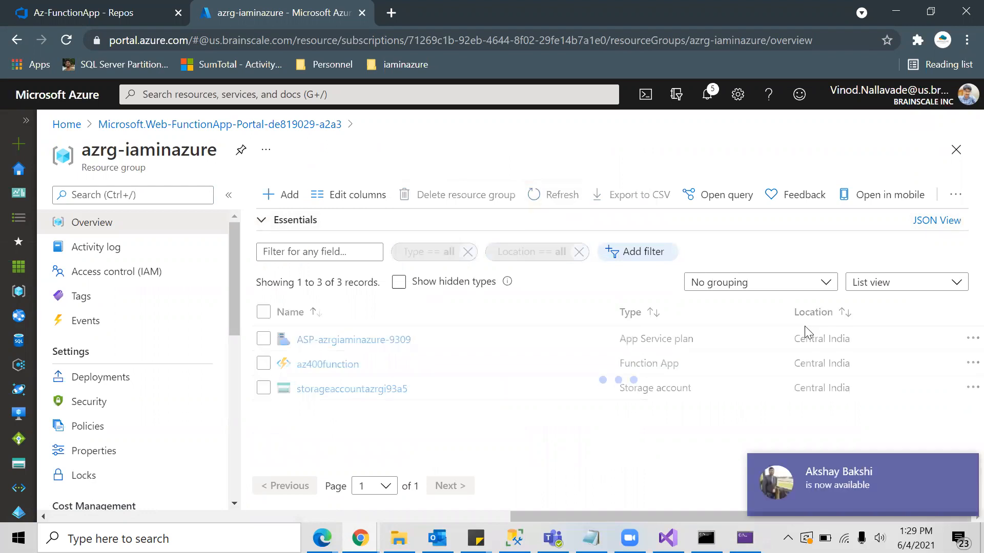
pyautogui.click(963, 480)
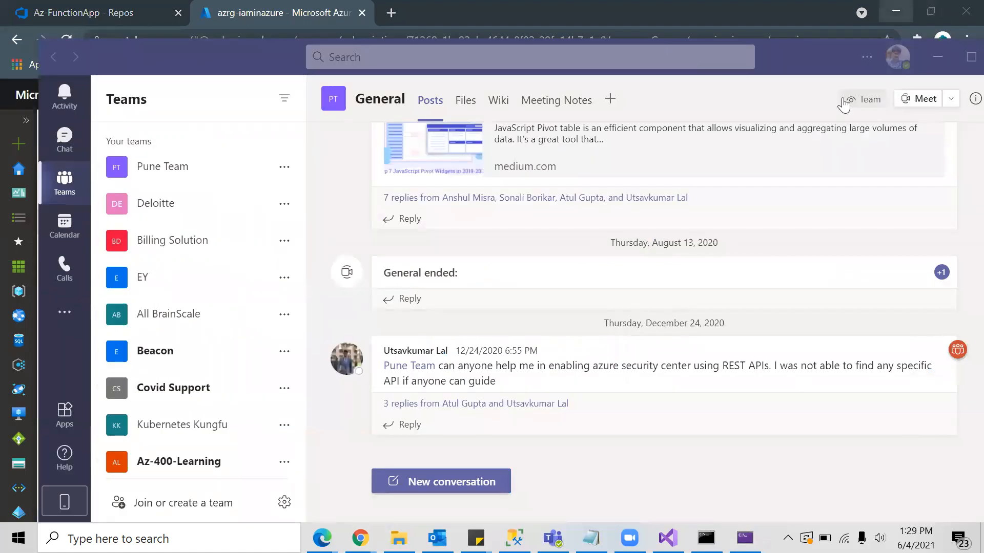
pyautogui.click(938, 57)
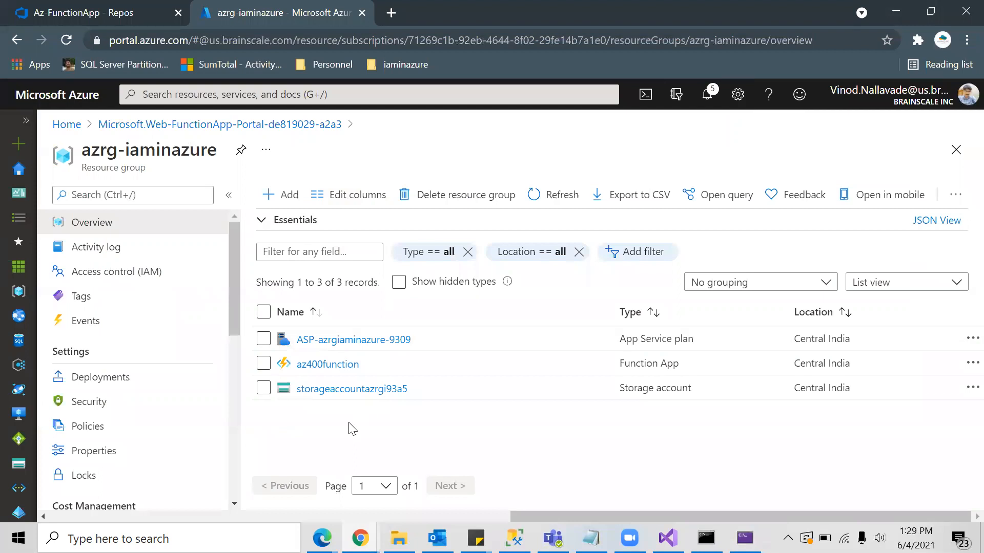
# Open the az400function app, look over its overview and check its list of functions
pyautogui.click(315, 366)
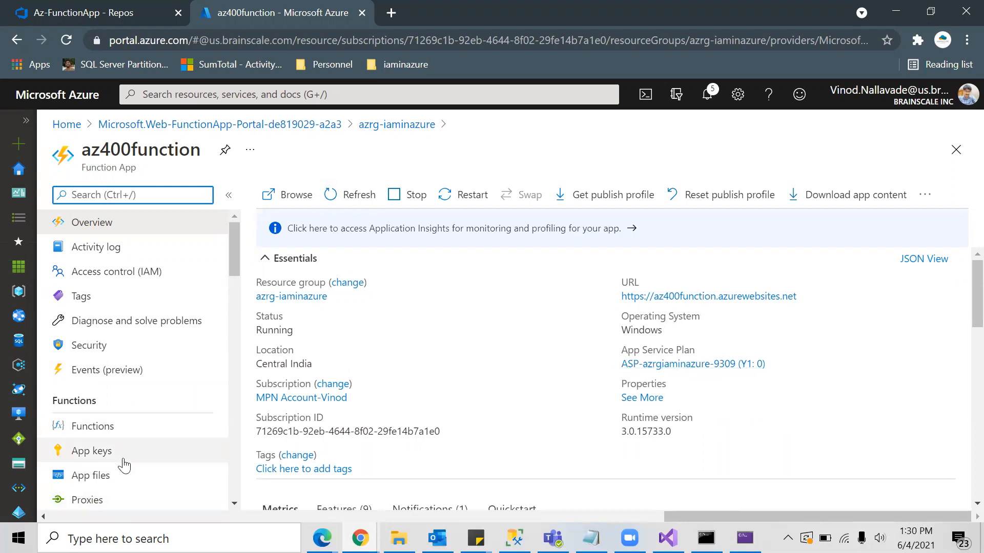
pyautogui.scroll(-5, 459, 394)
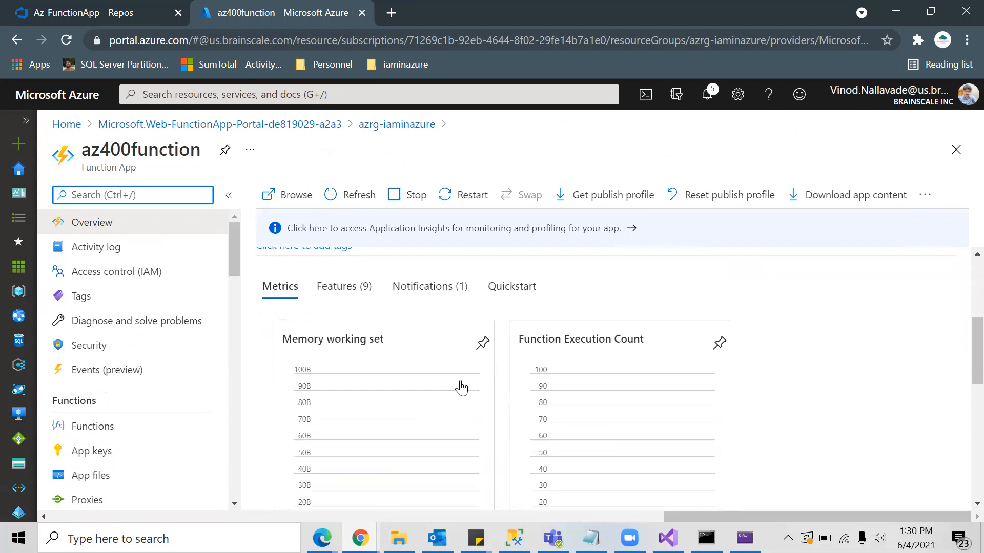
pyautogui.click(115, 429)
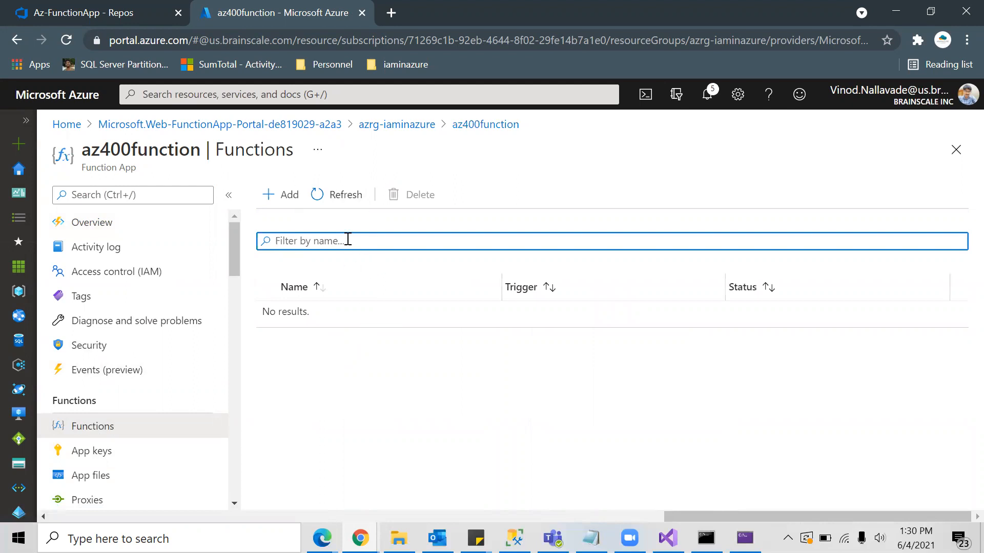
pyautogui.click(326, 207)
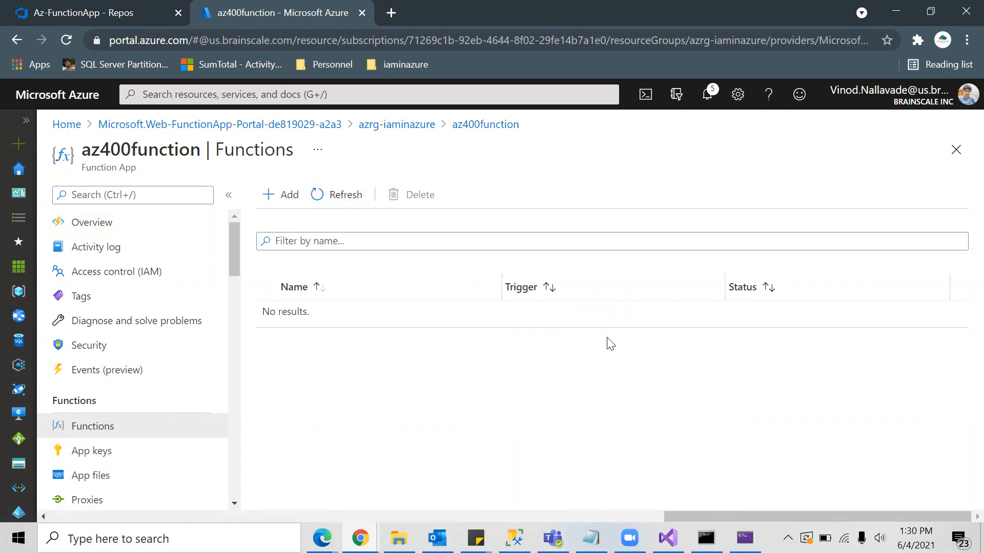
# Switch to Visual Studio, check the debug run of Function1.cs and verify the storage emulator's status
pyautogui.click(745, 538)
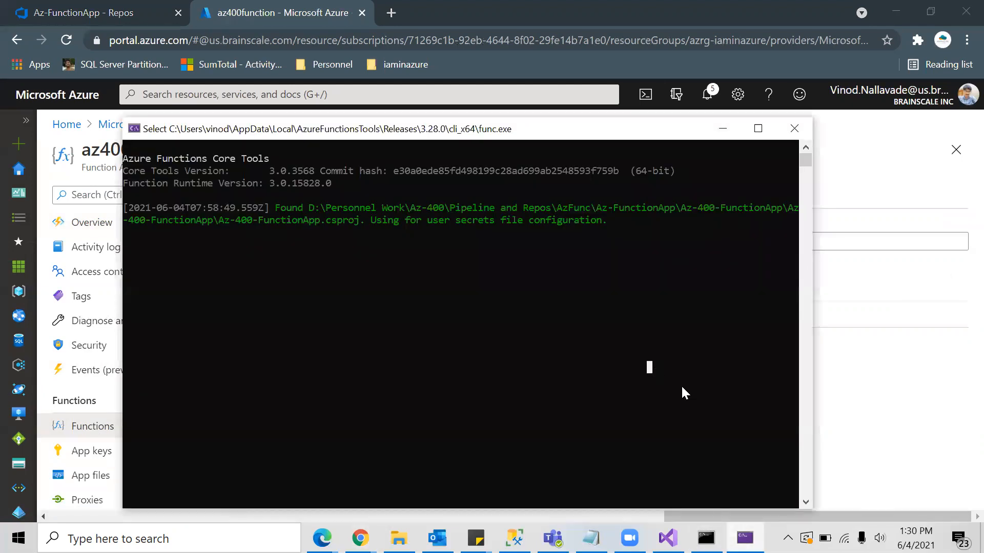
pyautogui.hotkey('alt', 'Tab')
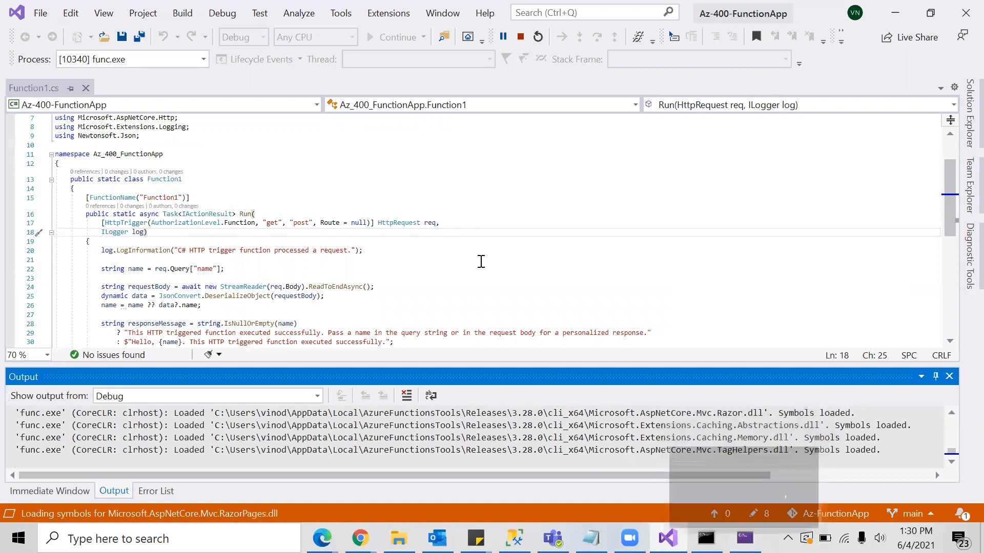
pyautogui.scroll(-3, 481, 262)
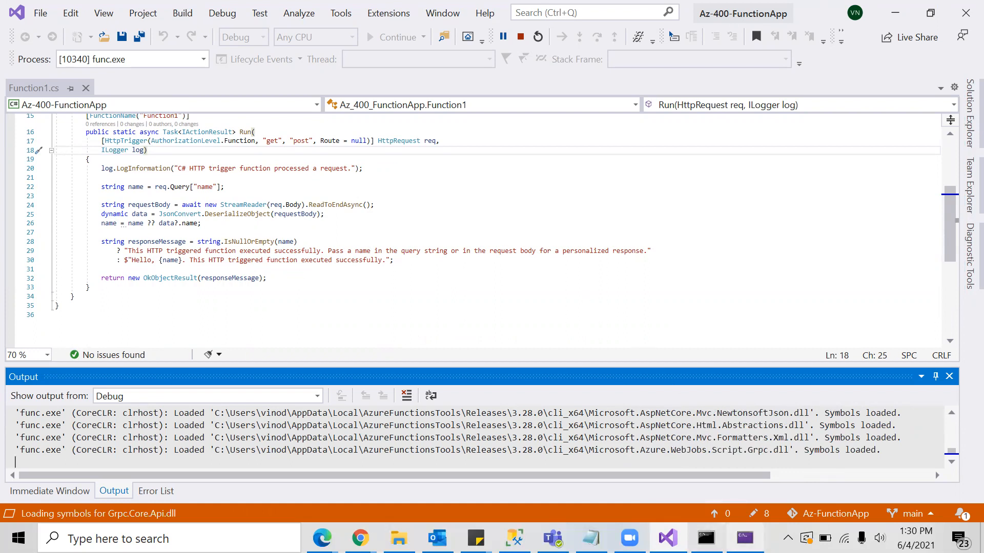
pyautogui.click(745, 538)
pyautogui.click(745, 538)
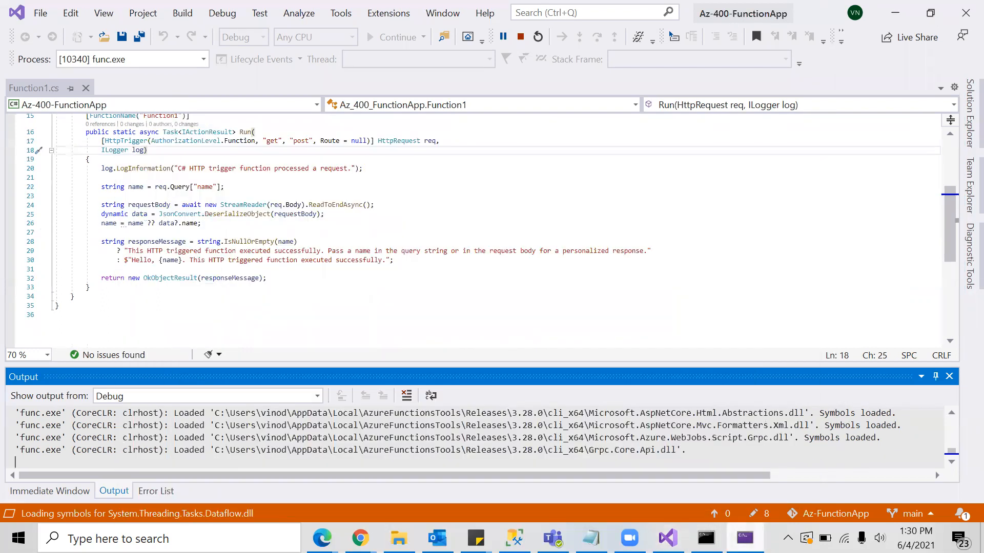
pyautogui.click(788, 538)
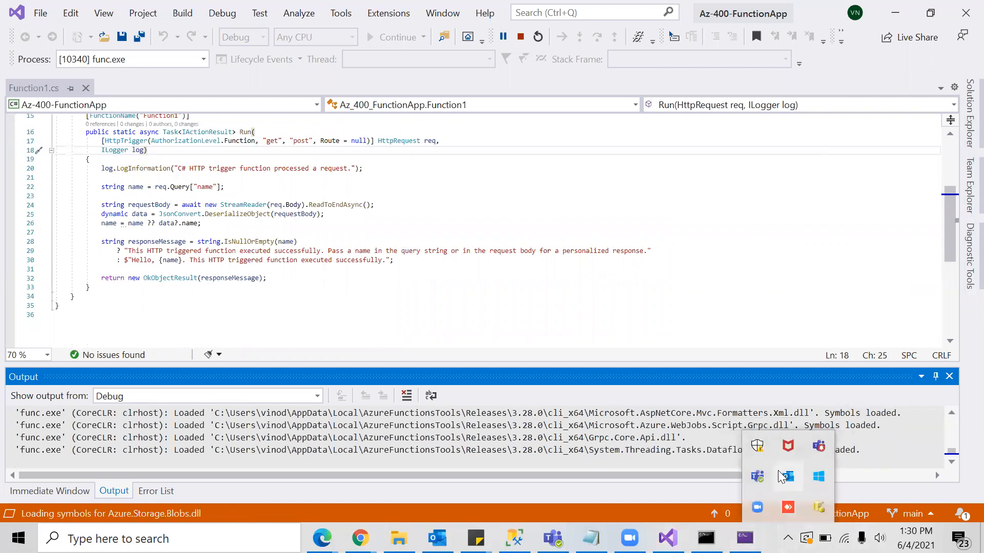
pyautogui.moveTo(822, 483)
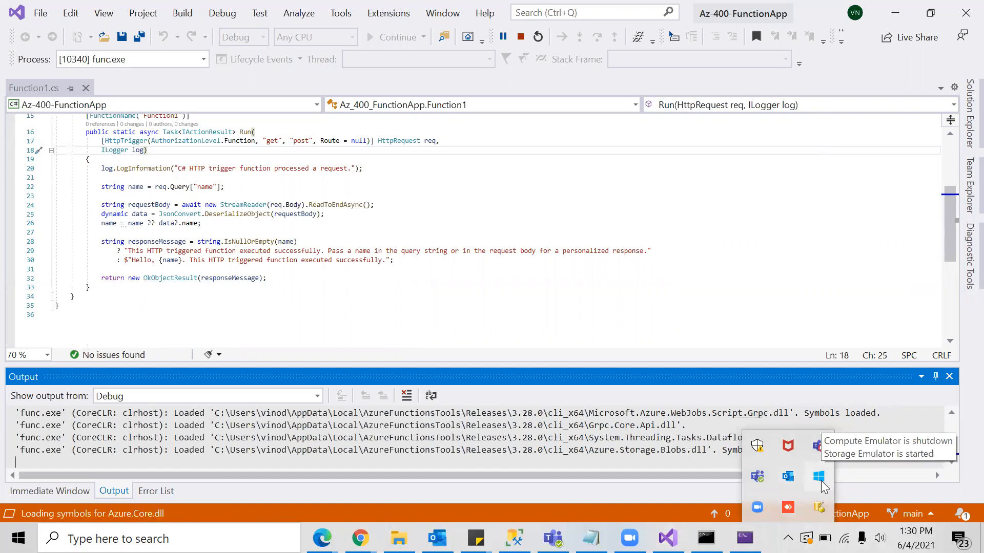
pyautogui.click(661, 437)
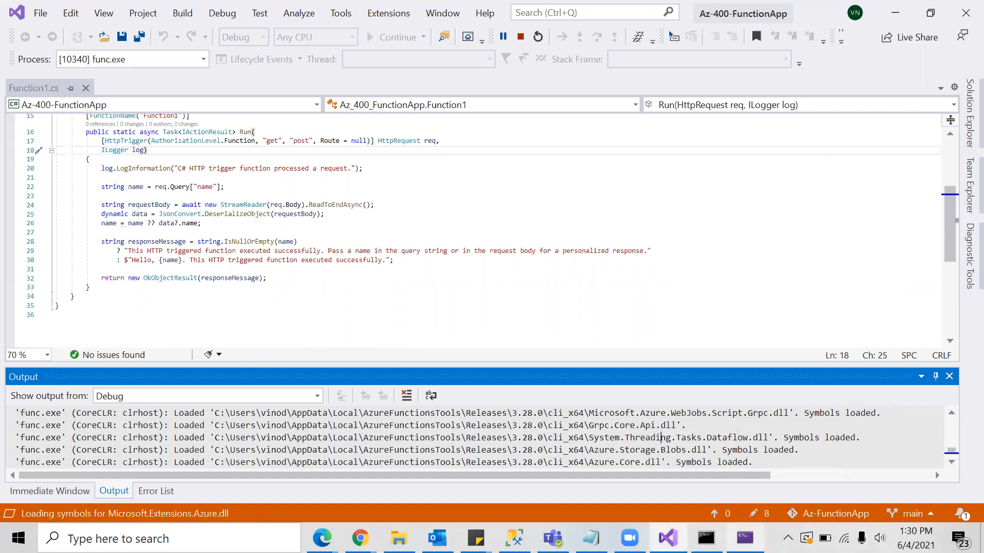
# Bring up the func.exe console, resume its paused output and minimise the console again
pyautogui.click(745, 538)
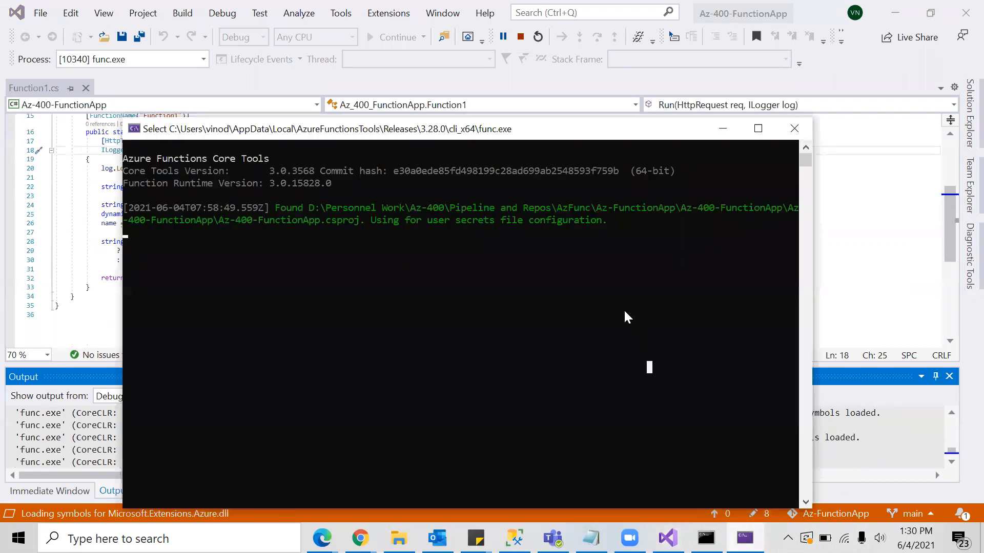
pyautogui.click(595, 243)
pyautogui.press('Return')
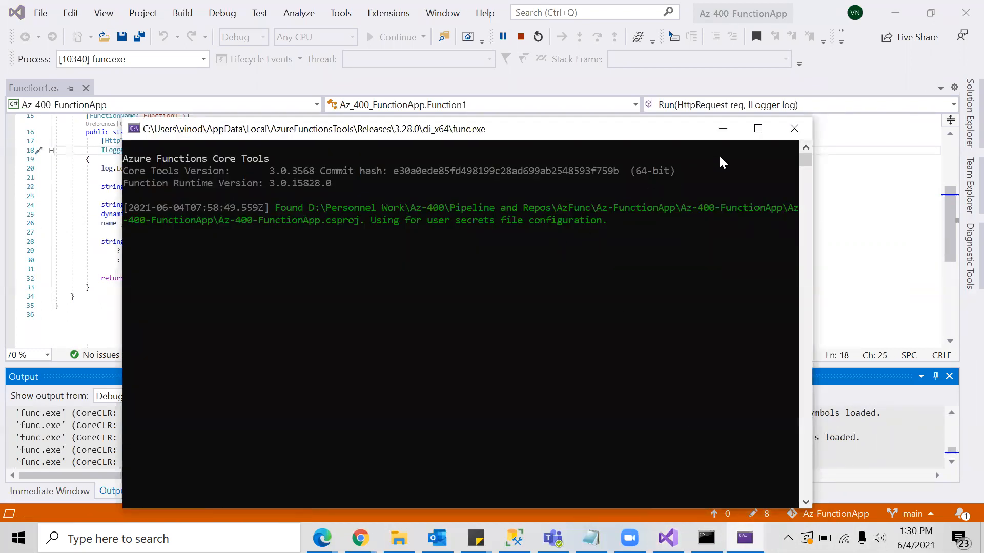
pyautogui.click(718, 129)
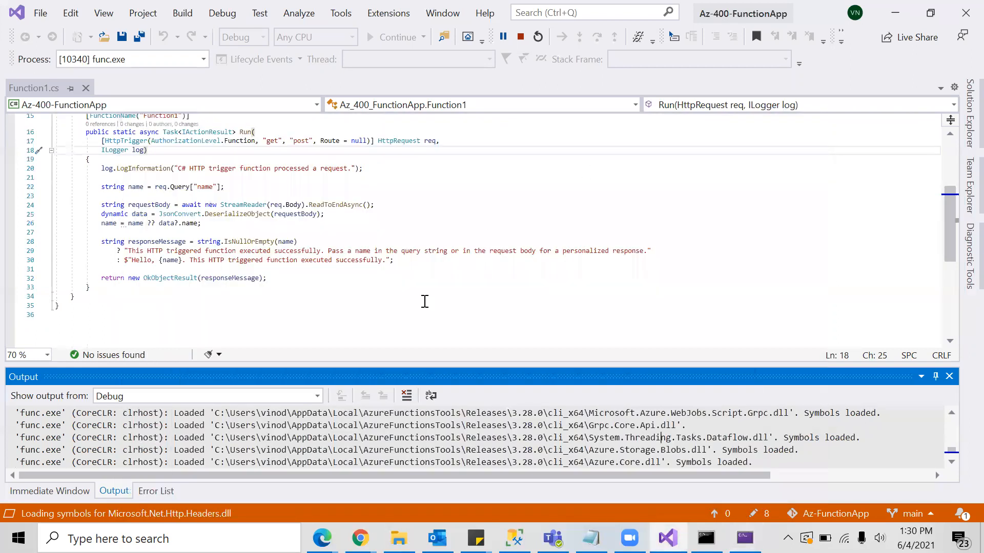
# Enlarge the debug output area to read the latest func.exe log lines and shrink it back
pyautogui.moveTo(538, 360); pyautogui.dragTo(538, 269)
pyautogui.click(500, 187)
pyautogui.click(507, 363)
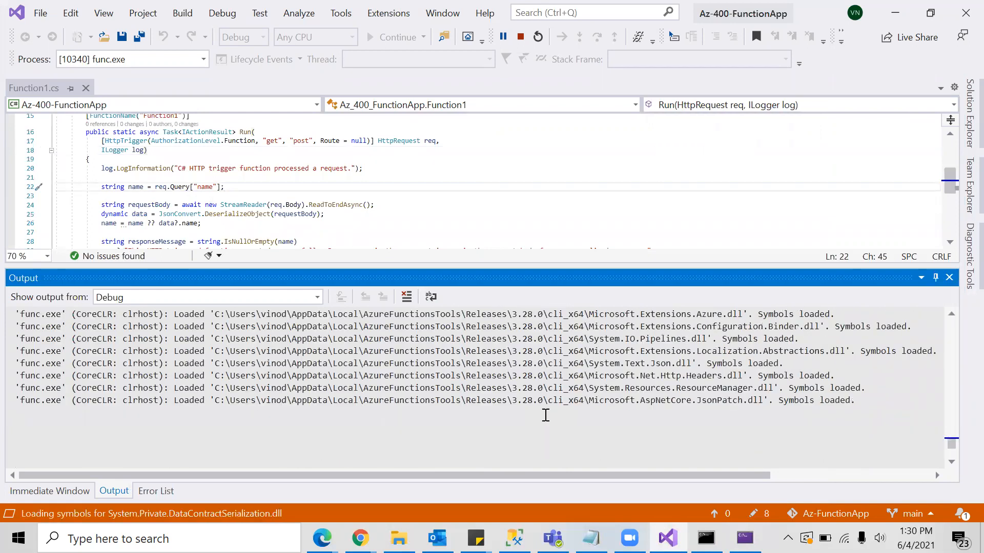
pyautogui.moveTo(530, 271); pyautogui.dragTo(597, 394)
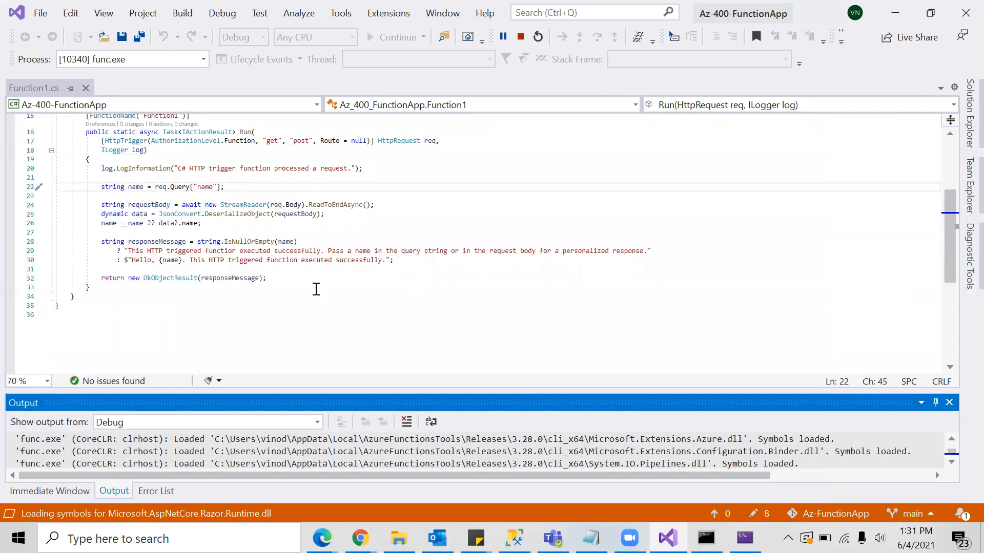
# Review the Run method's body in Function1.cs, from the log.LogInformation line to the return statement
pyautogui.moveTo(286, 281); pyautogui.dragTo(155, 270)
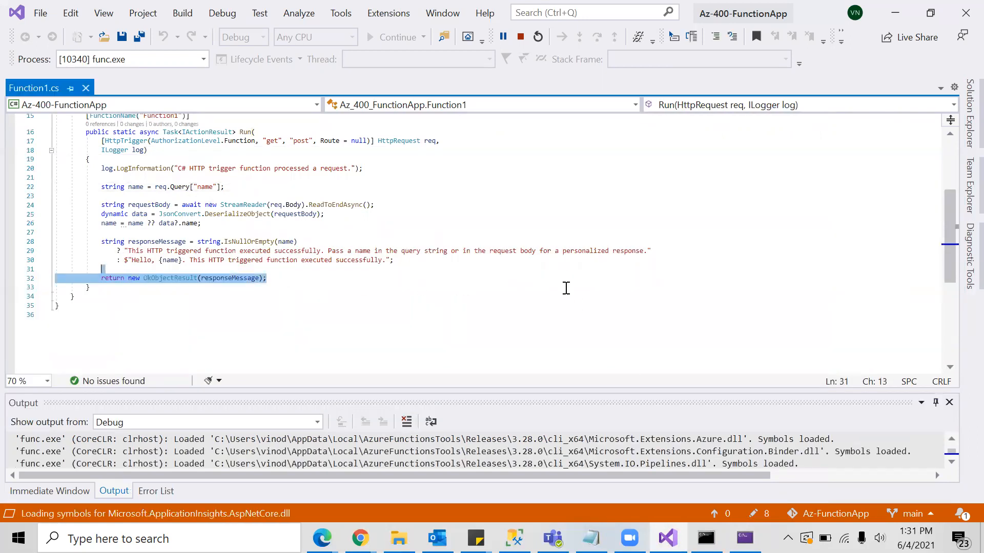
pyautogui.click(366, 222)
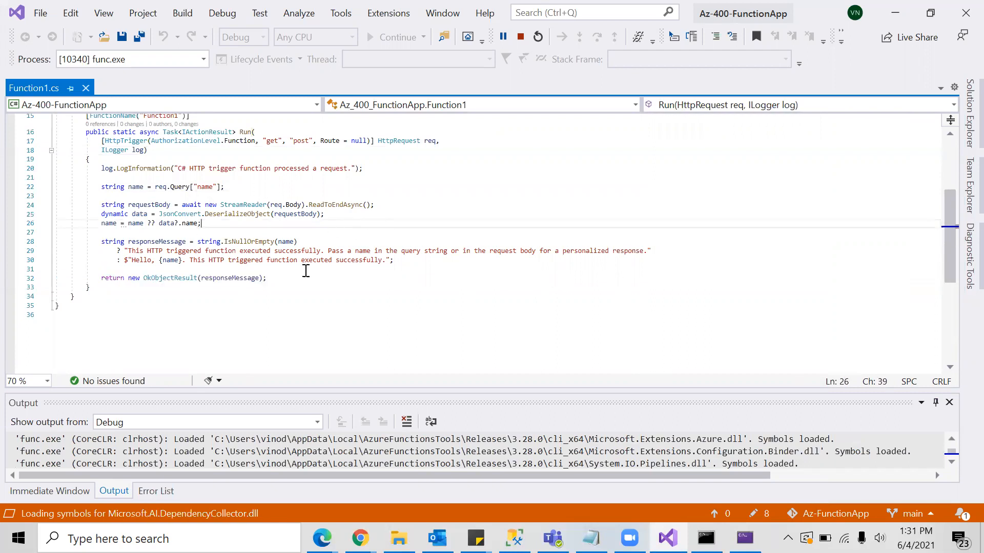
pyautogui.moveTo(285, 280); pyautogui.dragTo(101, 168)
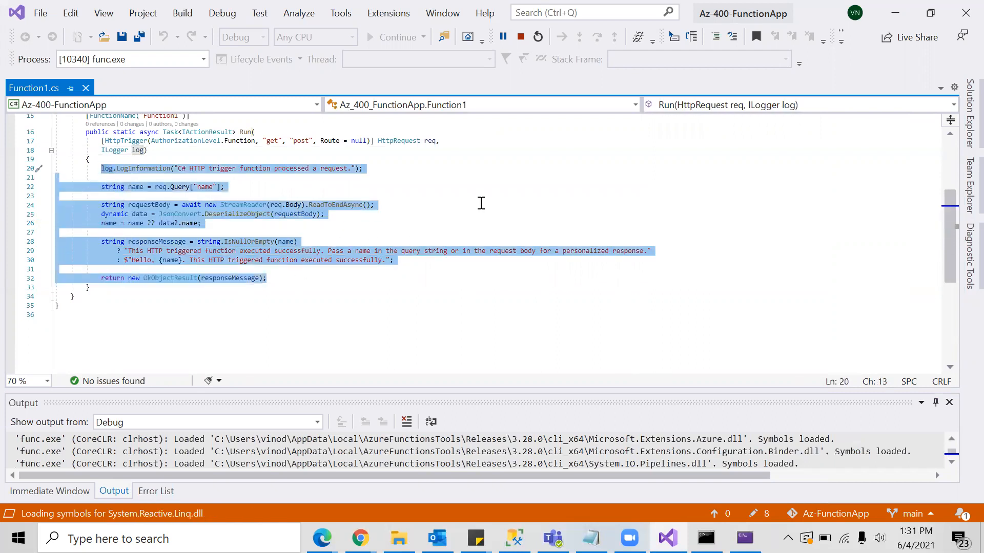
pyautogui.click(460, 204)
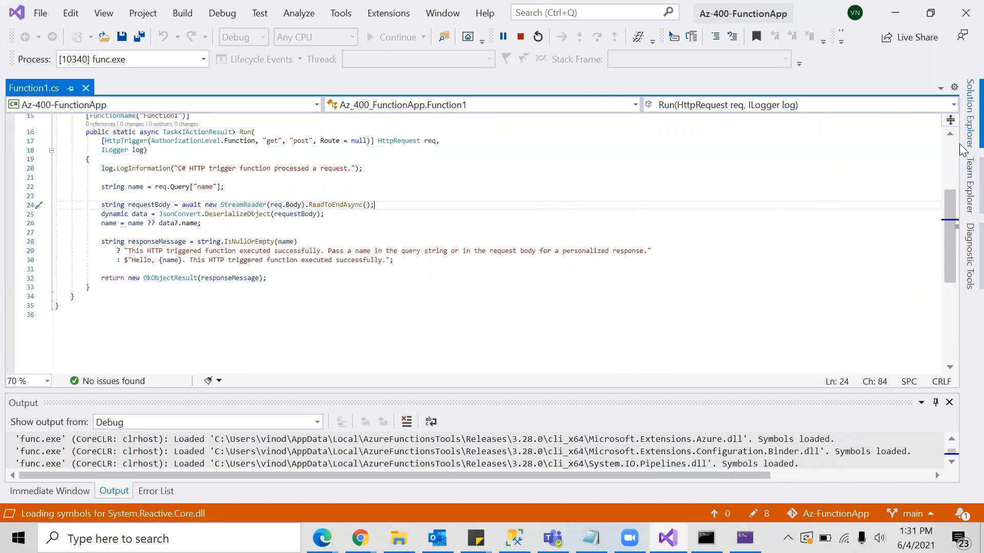
# Stop the running debug session of the Az-400-FunctionApp project
pyautogui.click(959, 185)
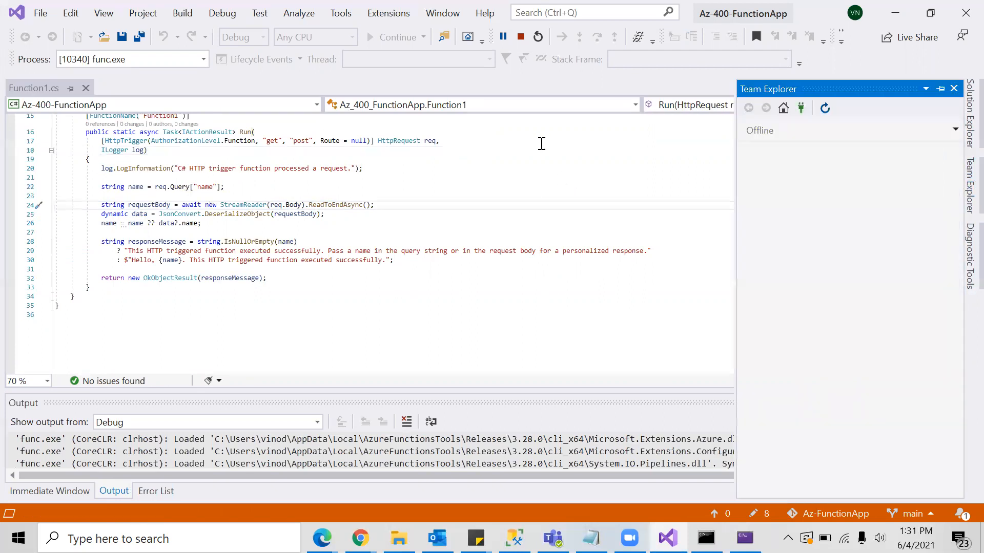
pyautogui.click(538, 168)
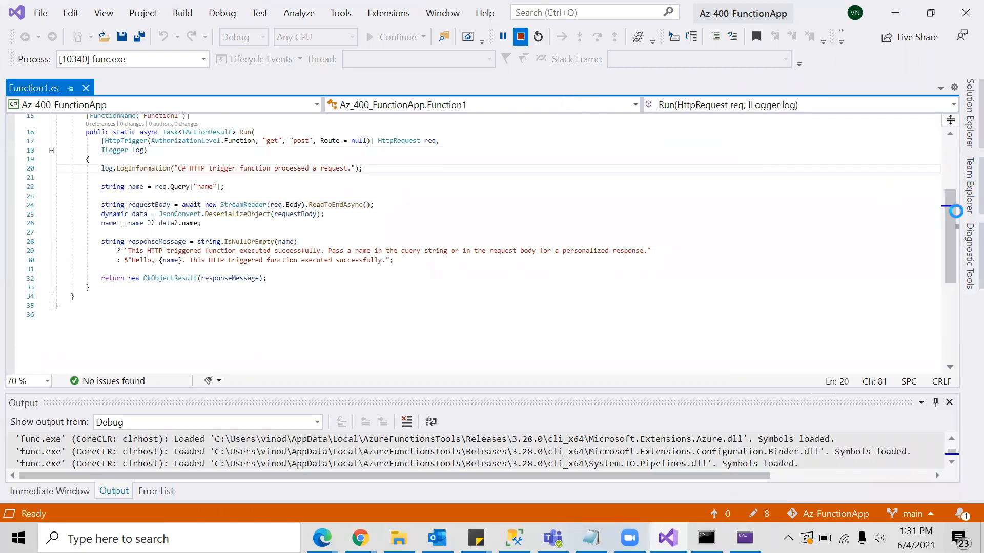
pyautogui.hotkey('shift', 'F5')
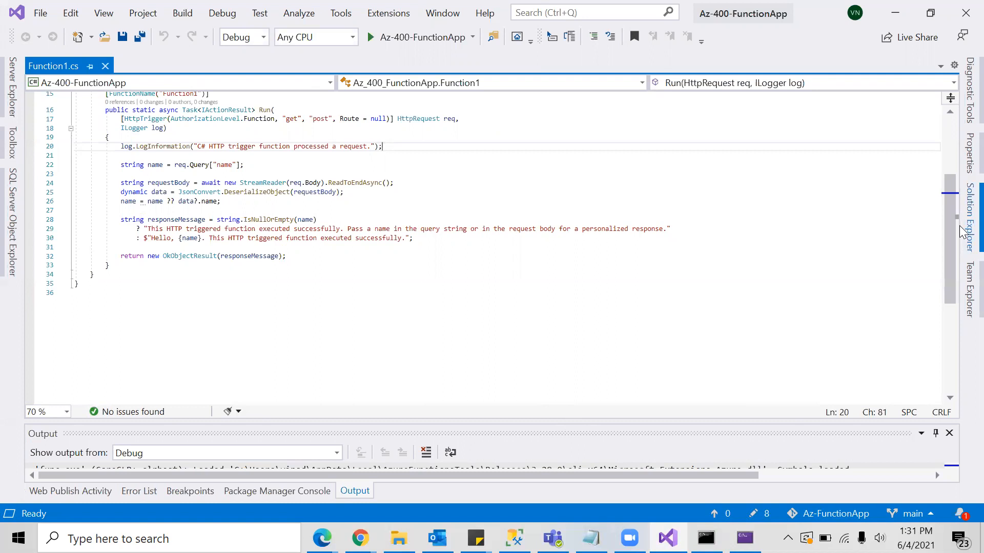
# Open the pending Git changes of the Az-FunctionApp repository and review the list of added files
pyautogui.click(963, 293)
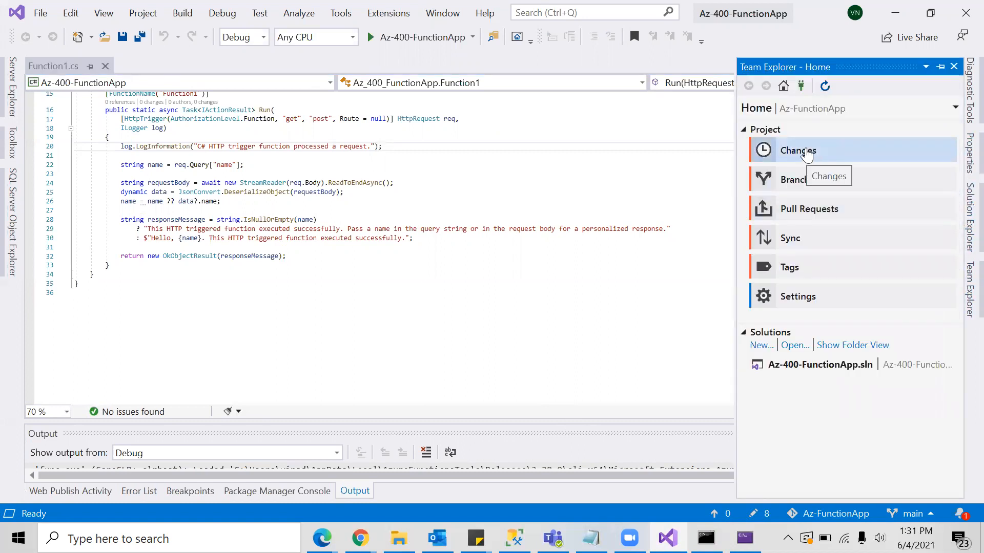
pyautogui.click(809, 154)
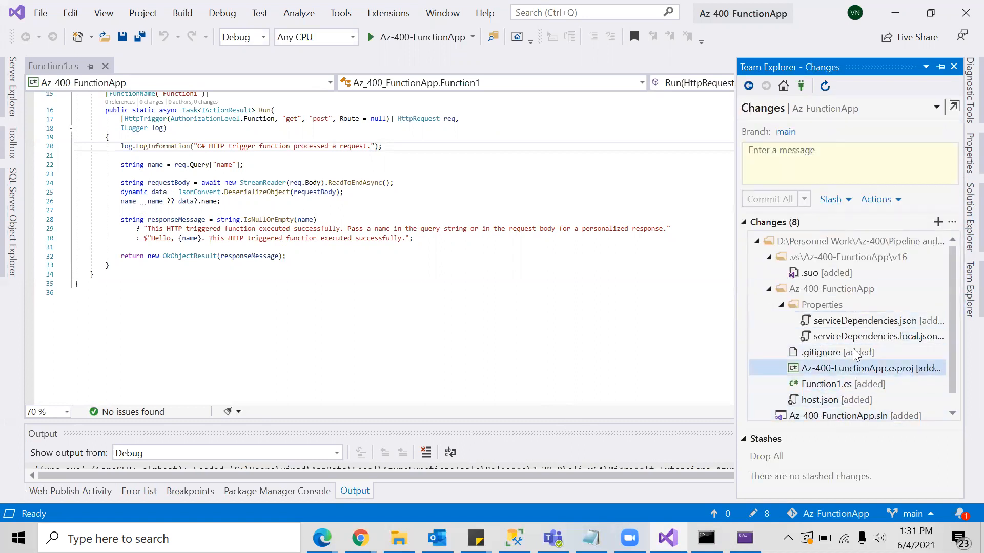
pyautogui.scroll(-1, 845, 368)
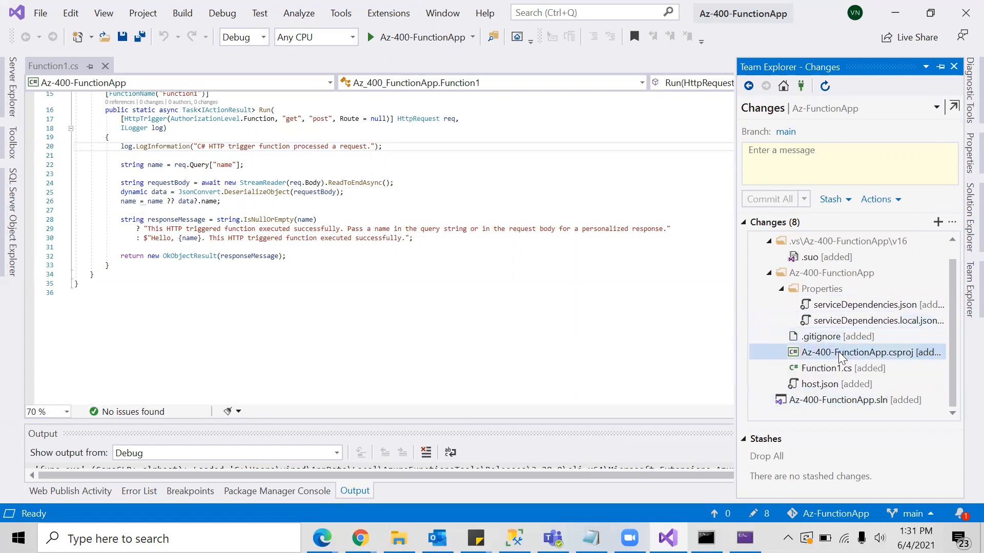
pyautogui.scroll(1, 843, 328)
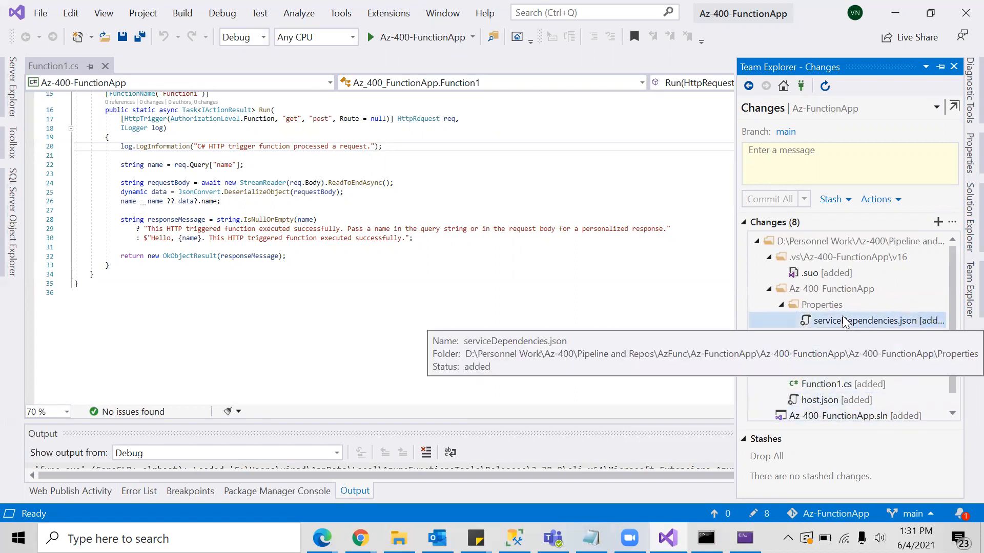
pyautogui.scroll(-1, 819, 284)
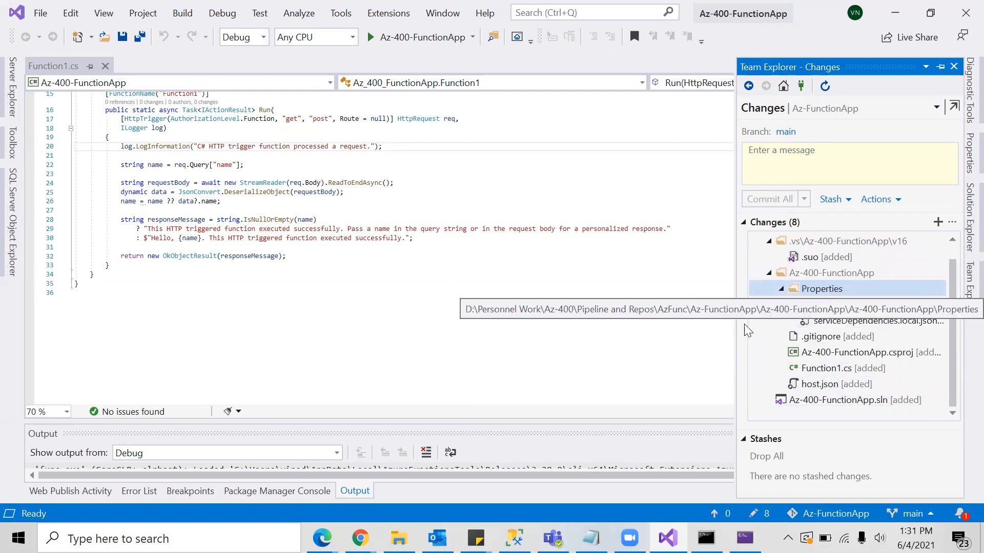
# Switch to File Explorer, open Git Bash in the Az-FunctionApp repository folder, run git status and close the terminal
pyautogui.click(399, 538)
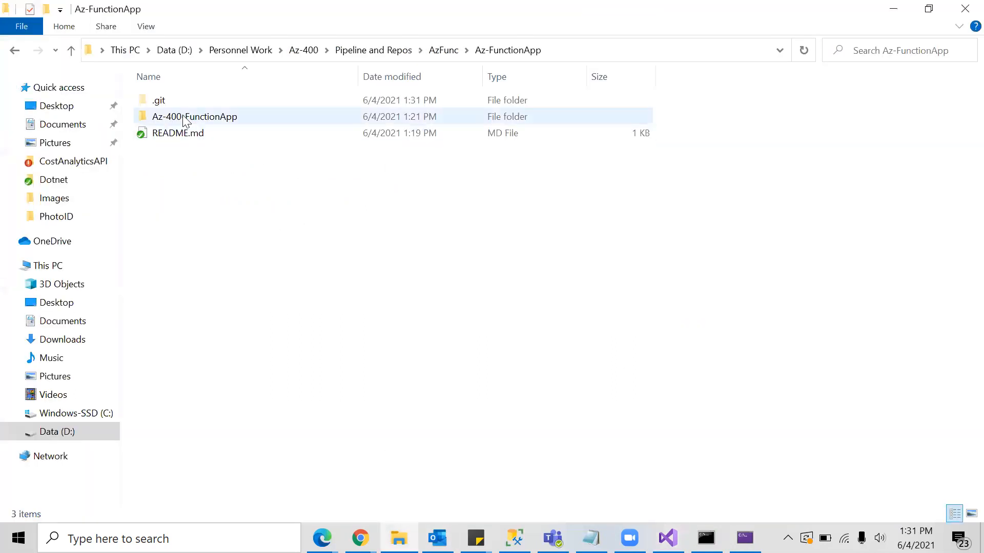
pyautogui.click(444, 49)
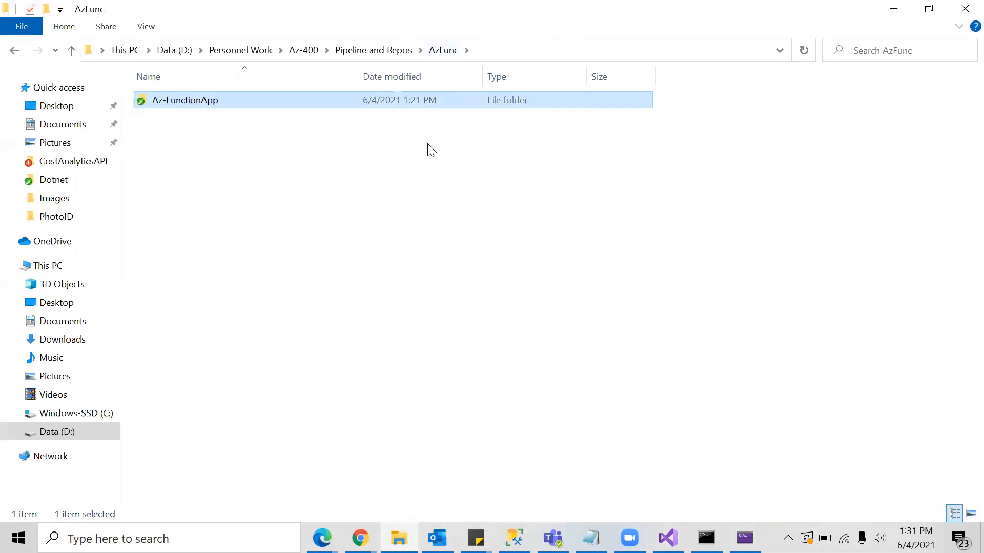
pyautogui.doubleClick(279, 102)
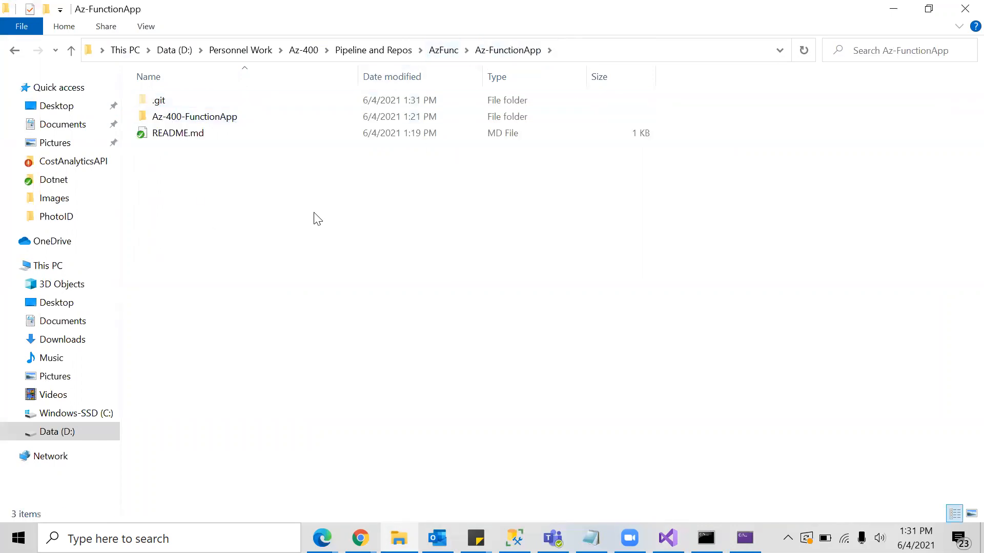
pyautogui.rightClick(312, 217)
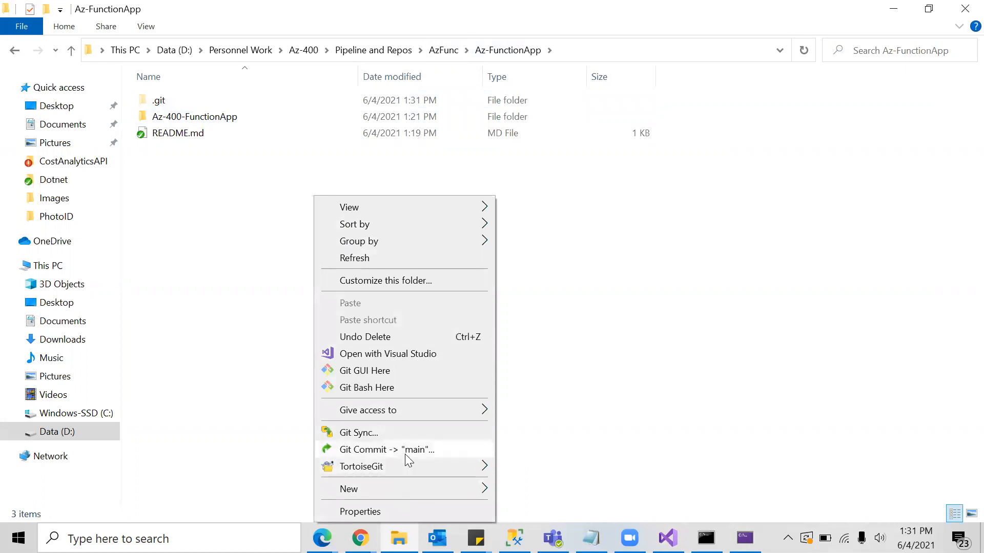
pyautogui.click(393, 389)
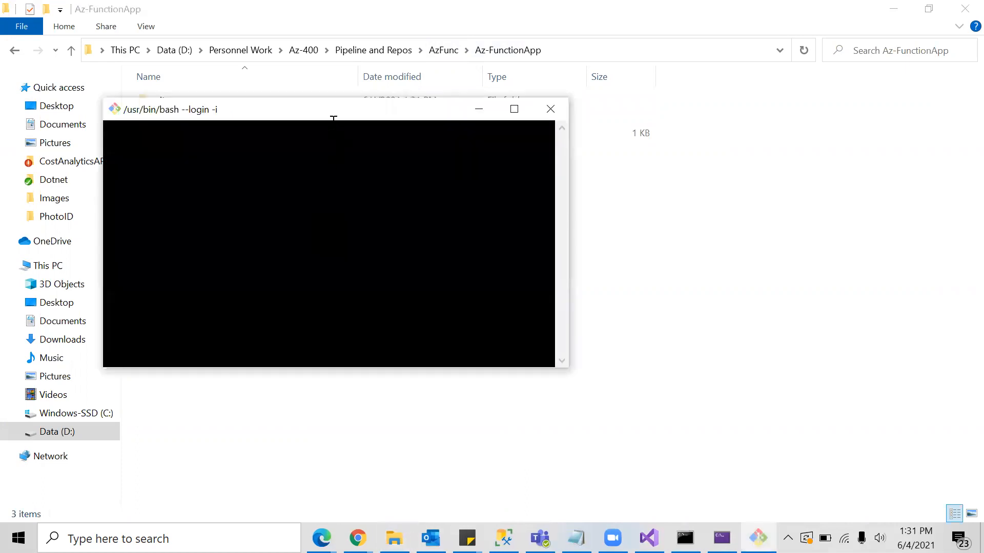
pyautogui.moveTo(307, 110); pyautogui.dragTo(585, 187)
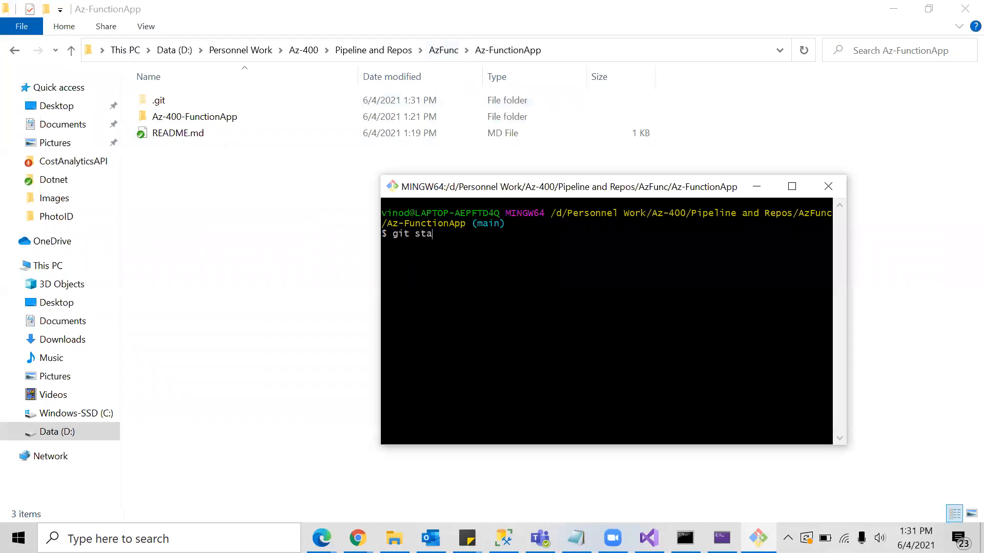
pyautogui.write('git status')
pyautogui.press('Return')
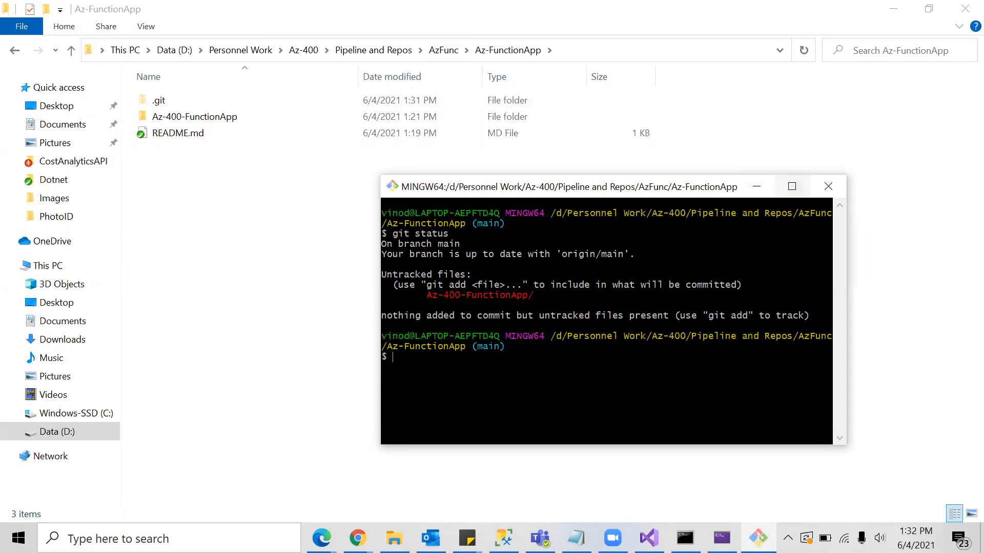
pyautogui.click(828, 187)
# Go into the inner Az-400-FunctionApp project folder, run git status in Git Bash there and close the terminal
pyautogui.doubleClick(220, 117)
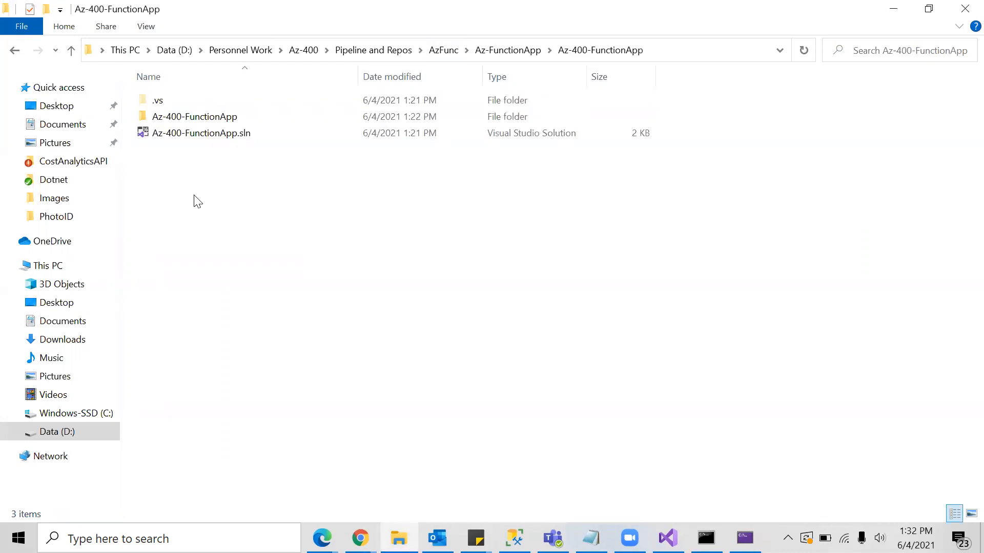
pyautogui.doubleClick(177, 117)
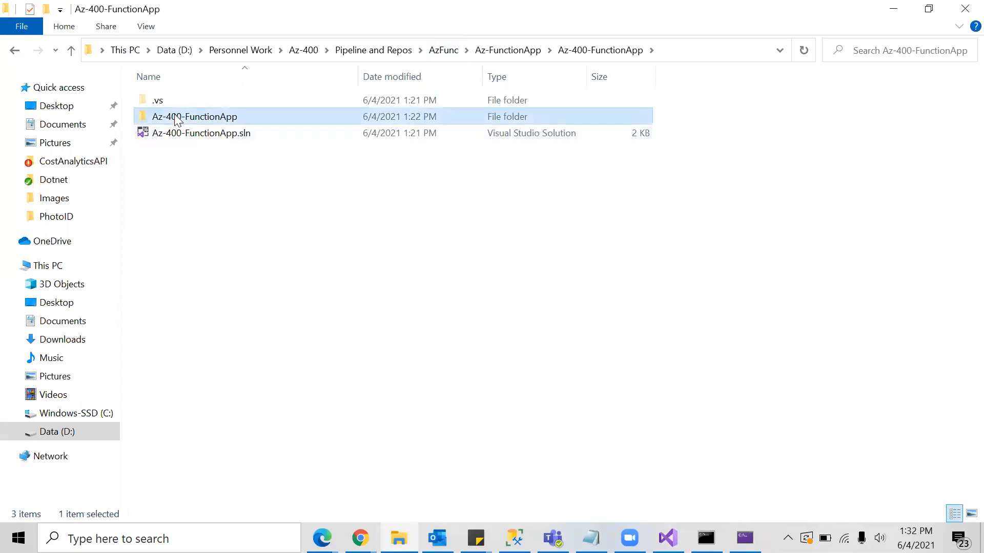
pyautogui.rightClick(265, 303)
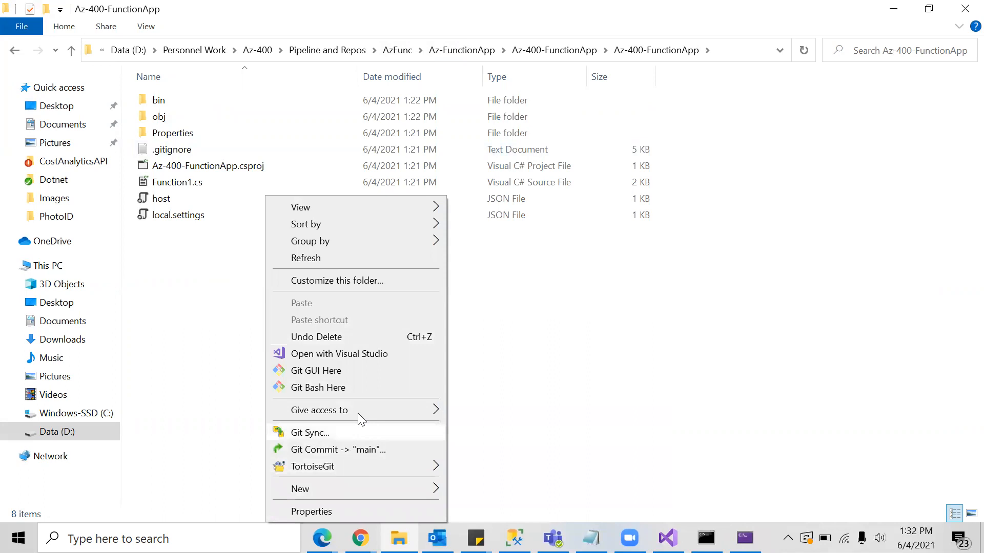
pyautogui.click(339, 388)
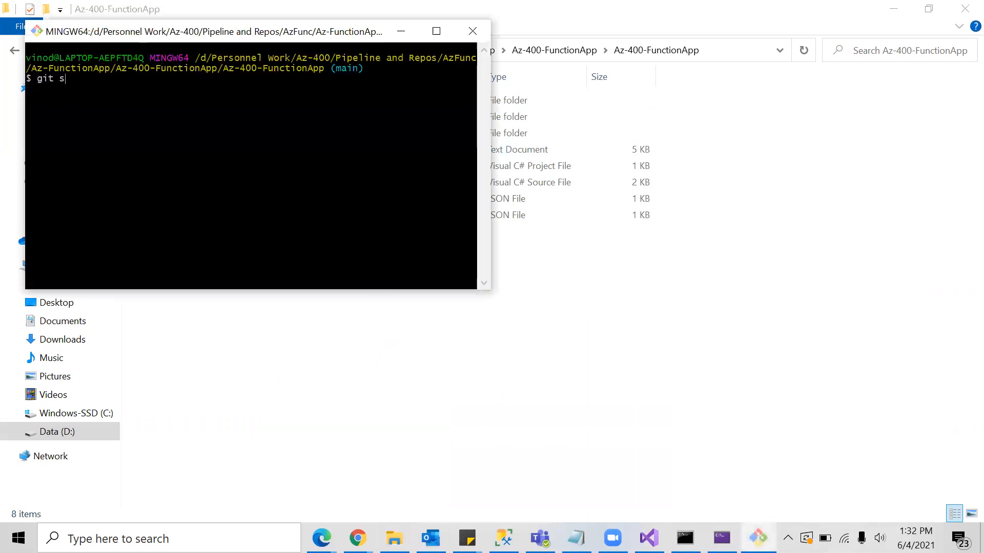
pyautogui.write('git status')
pyautogui.press('Return')
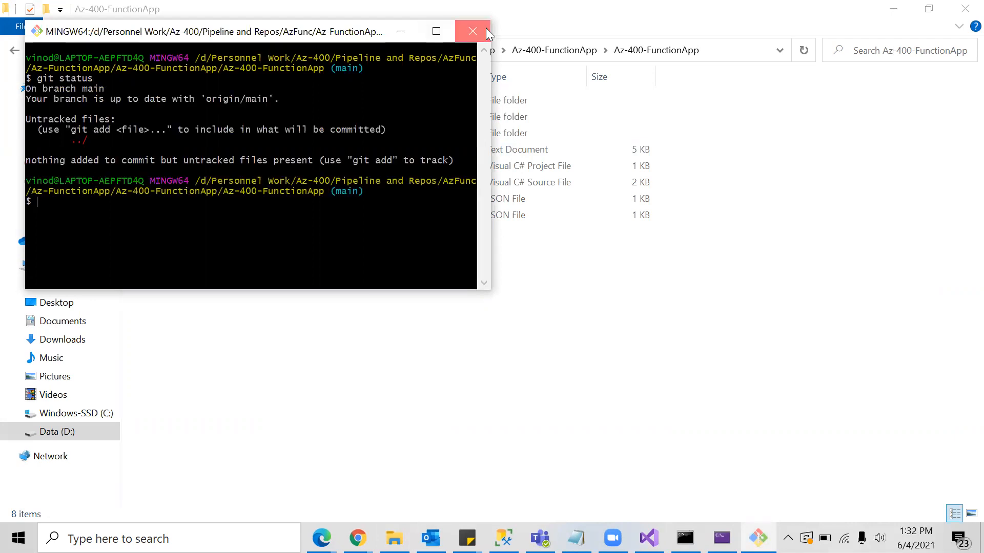
pyautogui.click(473, 31)
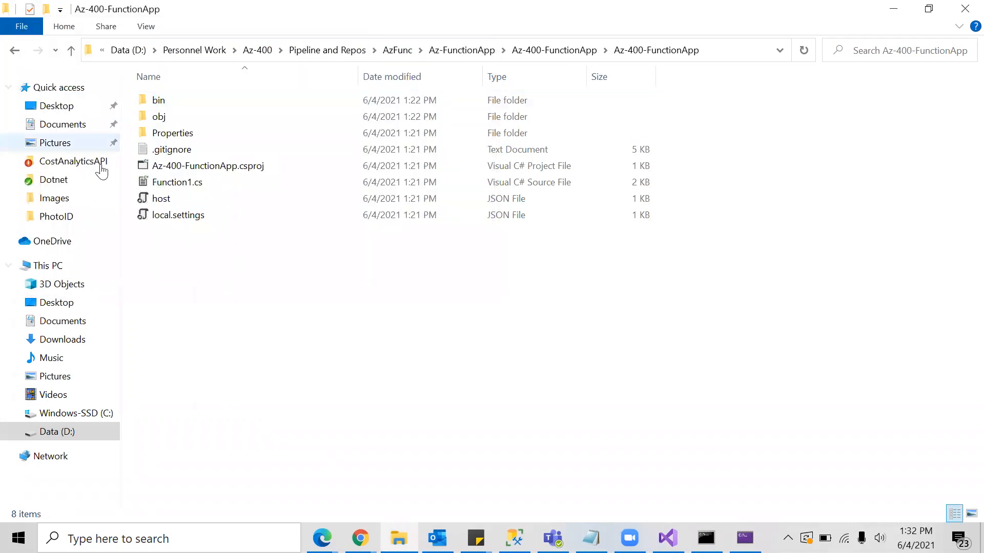
# Return to the Az-FunctionApp repository root, open TortoiseGit's commit dialog for main, review the unversioned files and cancel the commit
pyautogui.click(72, 51)
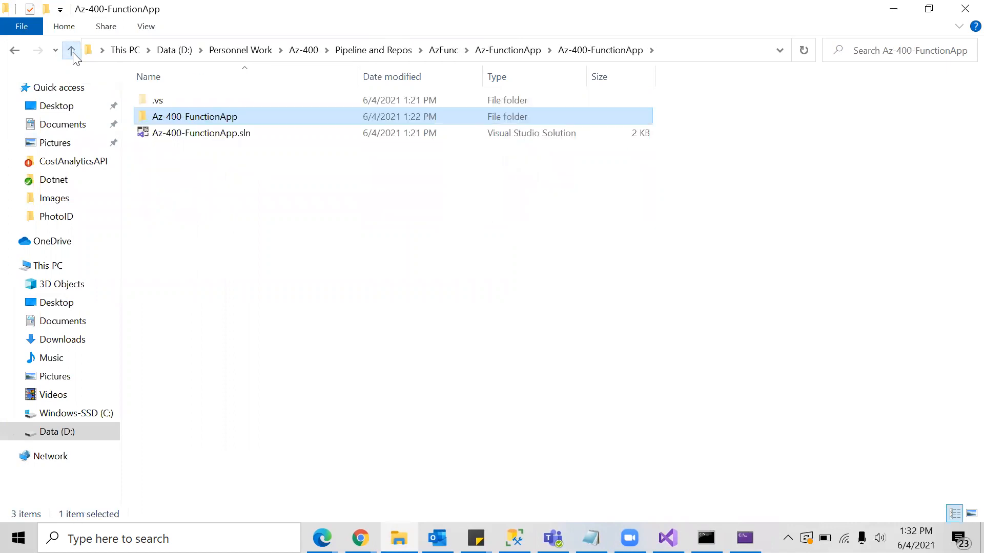
pyautogui.rightClick(201, 227)
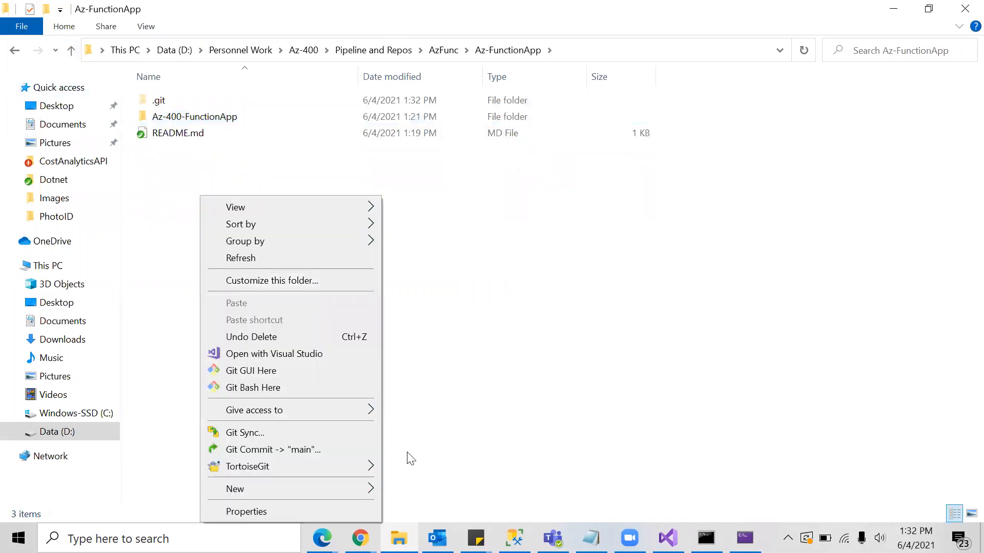
pyautogui.click(307, 452)
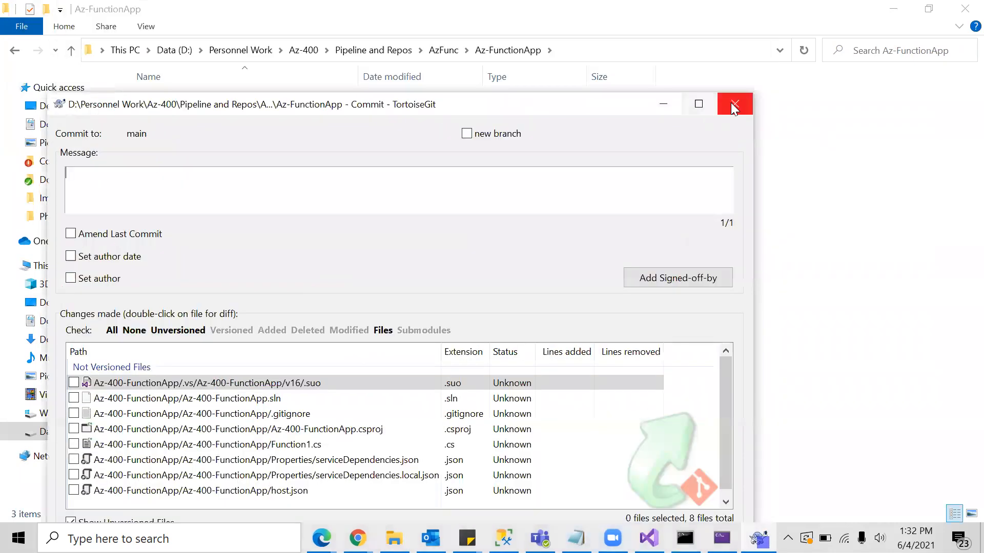
pyautogui.click(734, 104)
pyautogui.click(502, 374)
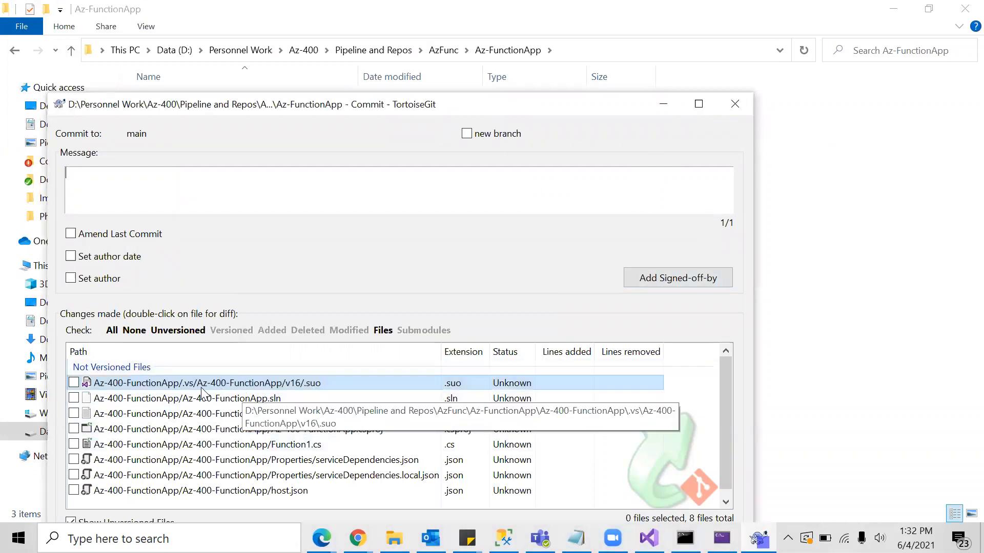
pyautogui.click(735, 105)
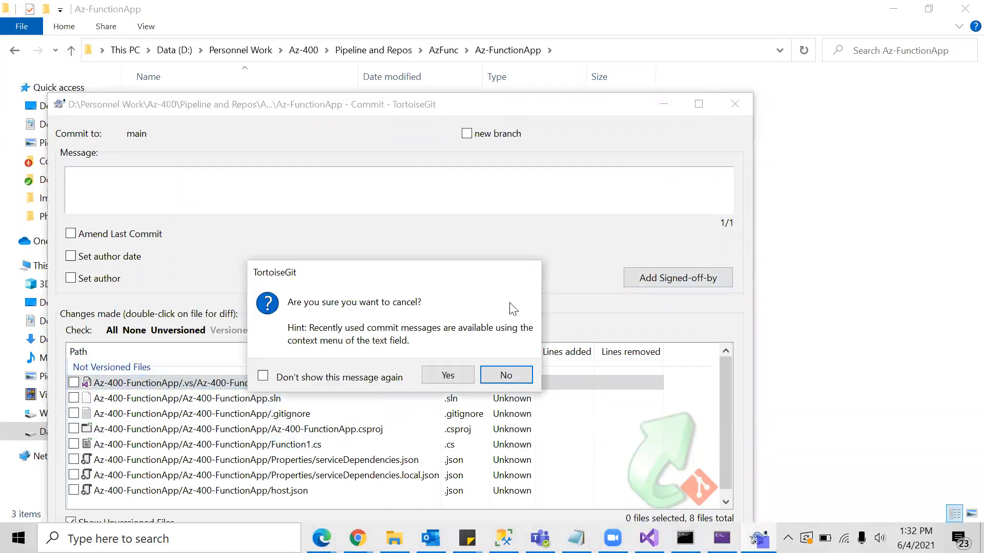
pyautogui.click(457, 374)
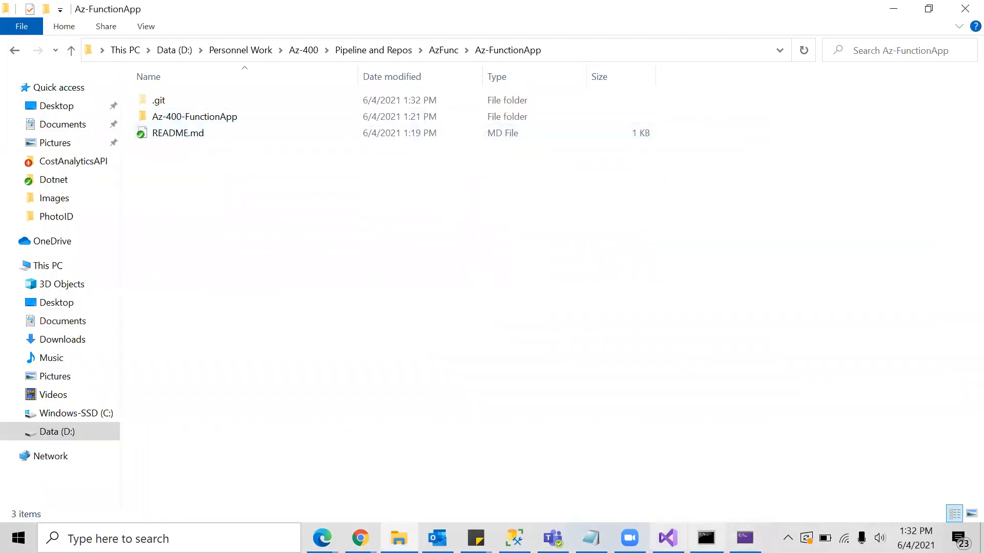
# Open the inner Az-400-FunctionApp project folder to locate .gitignore, and check the .suo entry in Visual Studio's pending changes
pyautogui.doubleClick(215, 119)
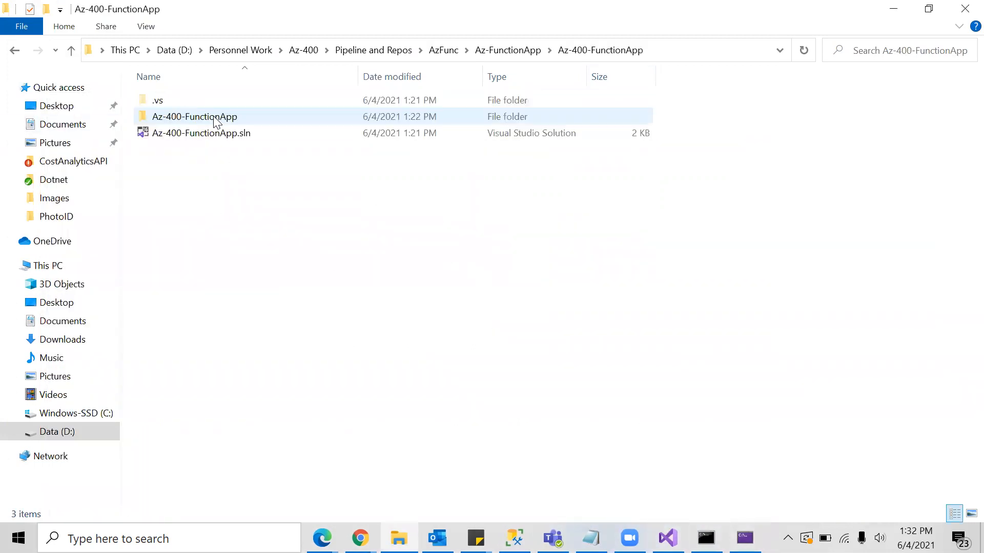
pyautogui.doubleClick(180, 119)
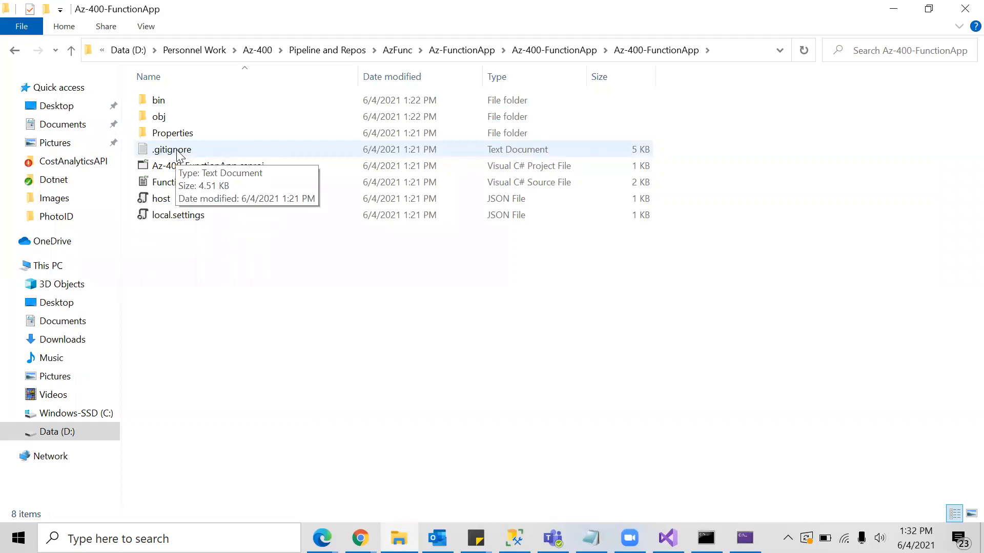
pyautogui.click(668, 538)
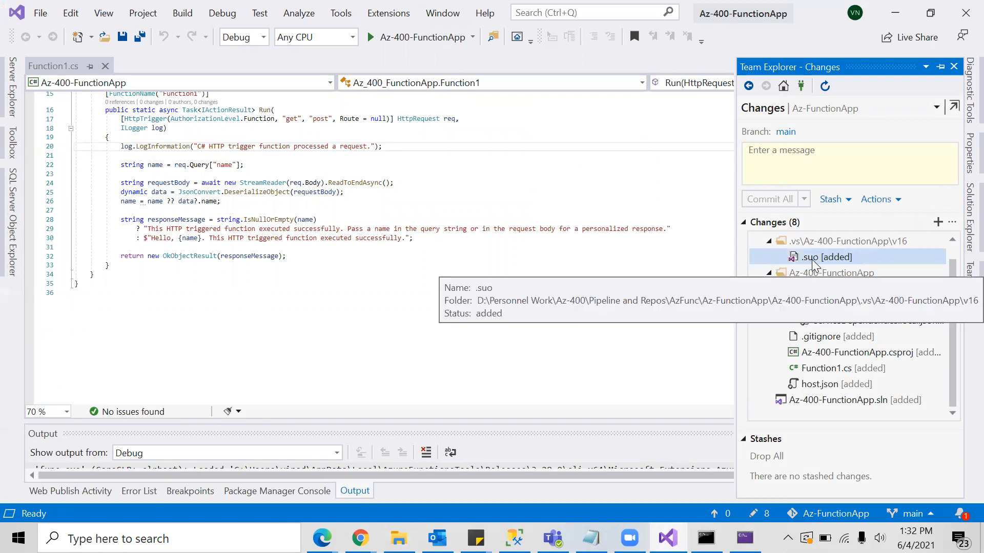
pyautogui.click(895, 13)
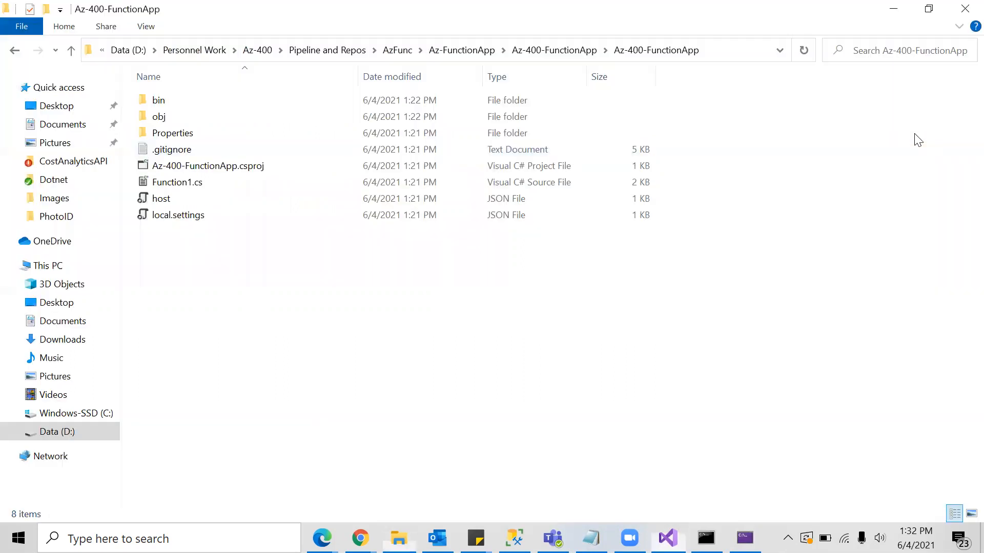
# Move the .gitignore file from the inner Az-400-FunctionApp project folder to the Az-FunctionApp repository root
pyautogui.click(180, 152)
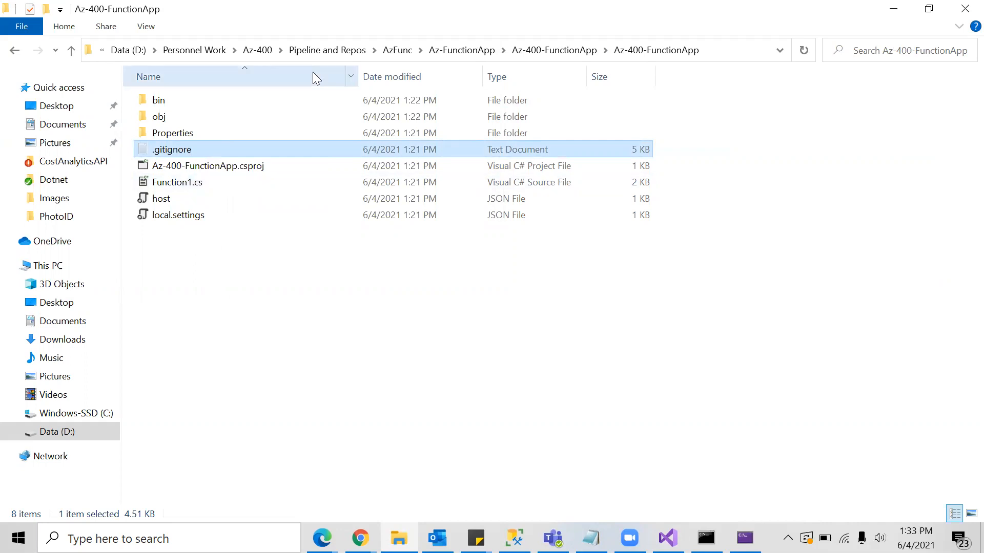
pyautogui.click(566, 50)
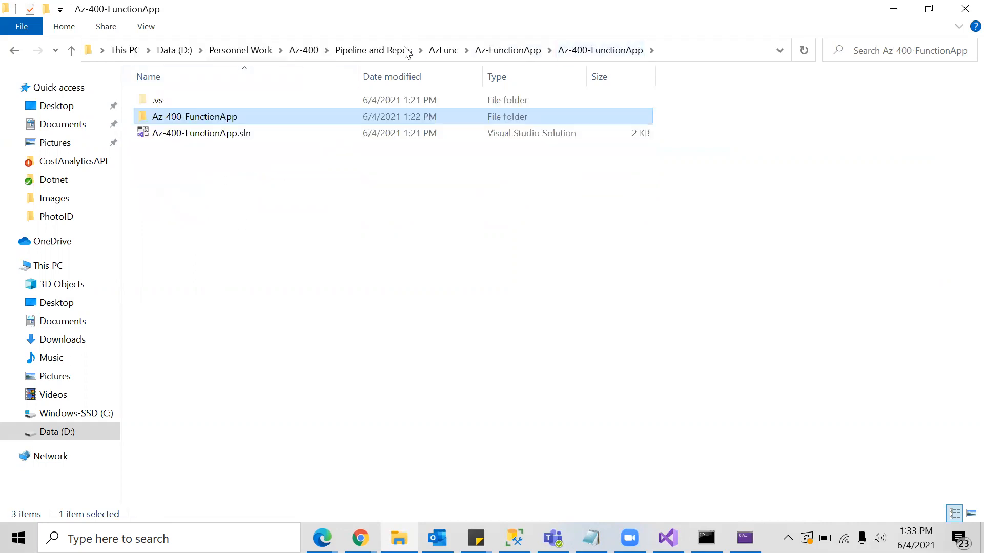
pyautogui.click(529, 55)
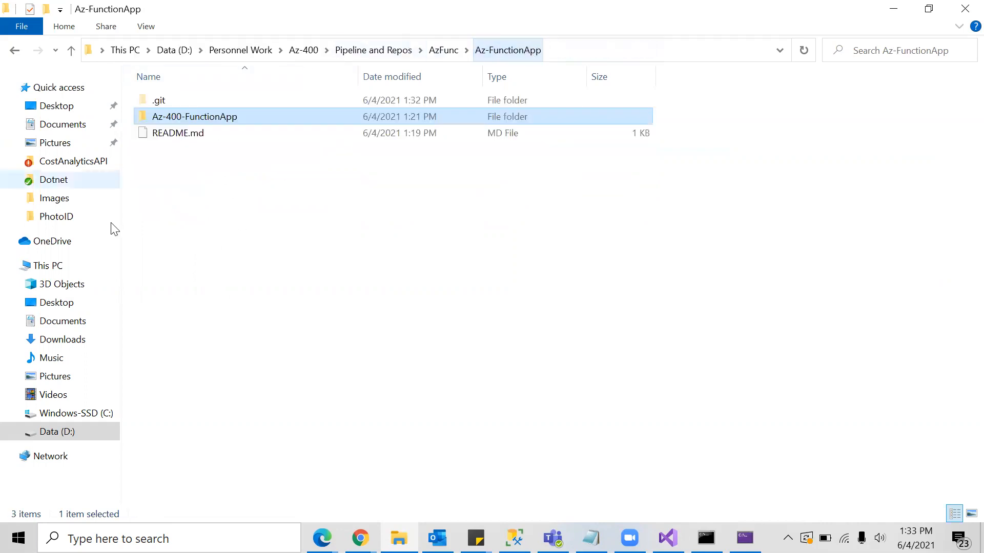
pyautogui.click(223, 191)
pyautogui.hotkey('ctrl', 'v')
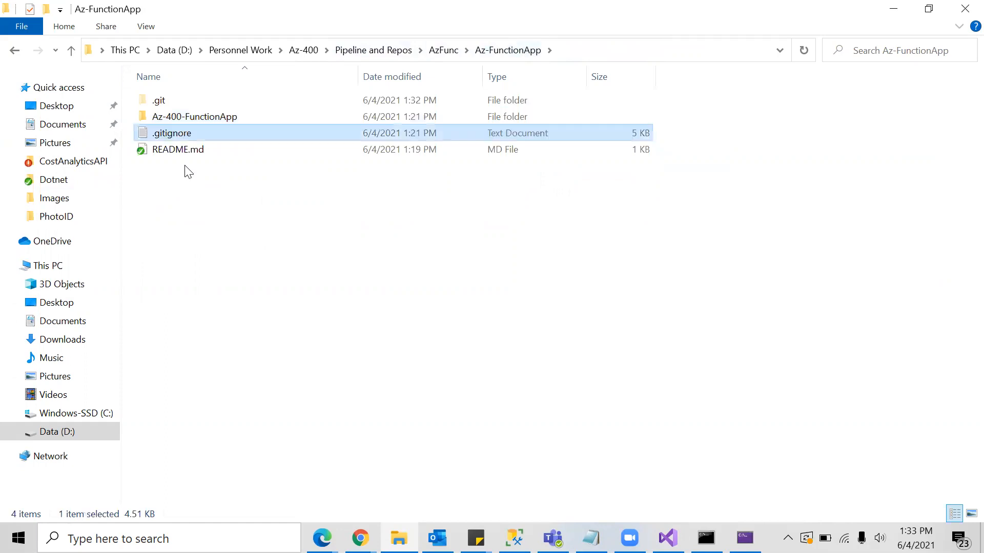
# Open the .gitignore file in the repository root to view it, and close it again
pyautogui.click(186, 133)
pyautogui.click(187, 270)
pyautogui.doubleClick(194, 135)
pyautogui.moveTo(261, 162); pyautogui.dragTo(245, 162)
pyautogui.click(928, 33)
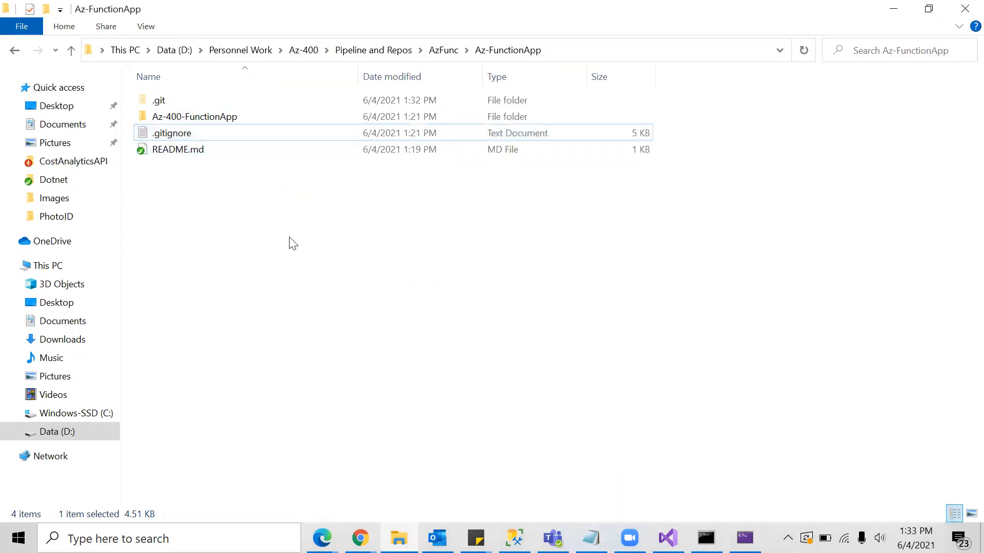
# Switch to Visual Studio, stage all pending changes and commit them to main with the message "Initial commit"
pyautogui.click(668, 538)
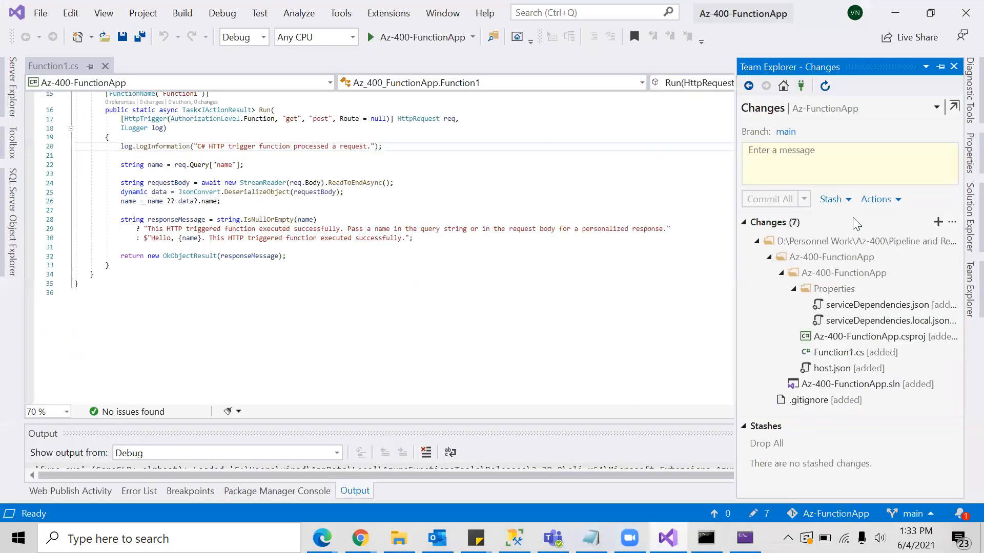
pyautogui.click(966, 230)
pyautogui.click(966, 294)
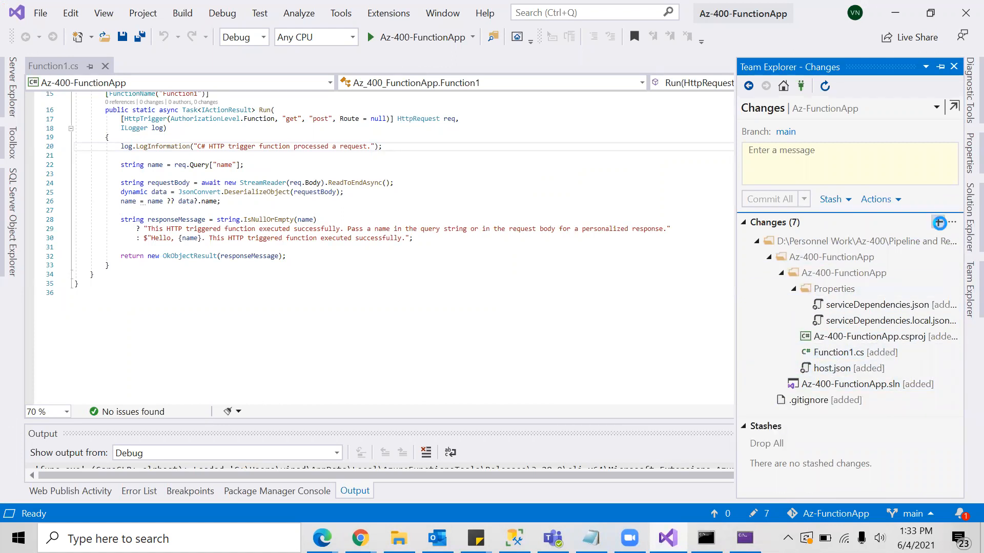
pyautogui.click(938, 223)
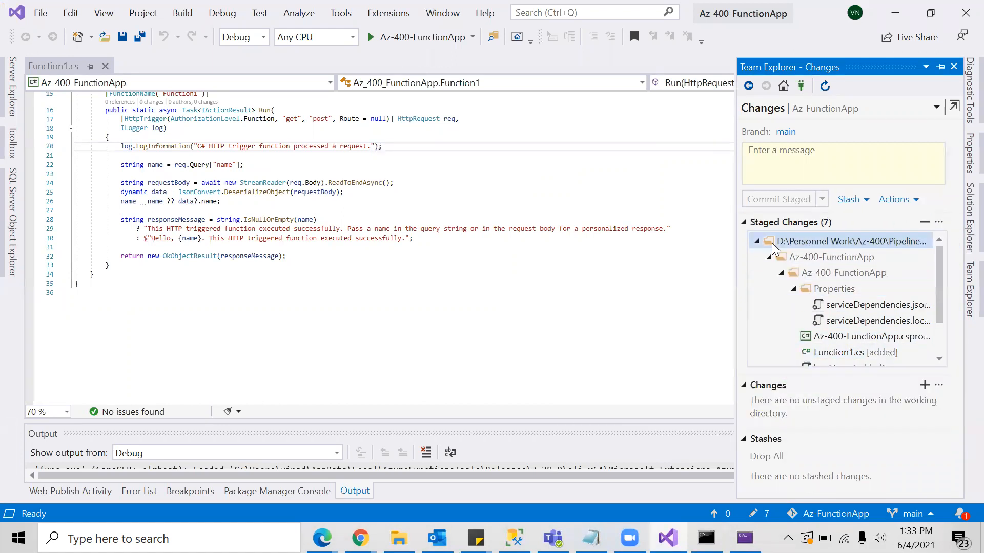
pyautogui.click(758, 242)
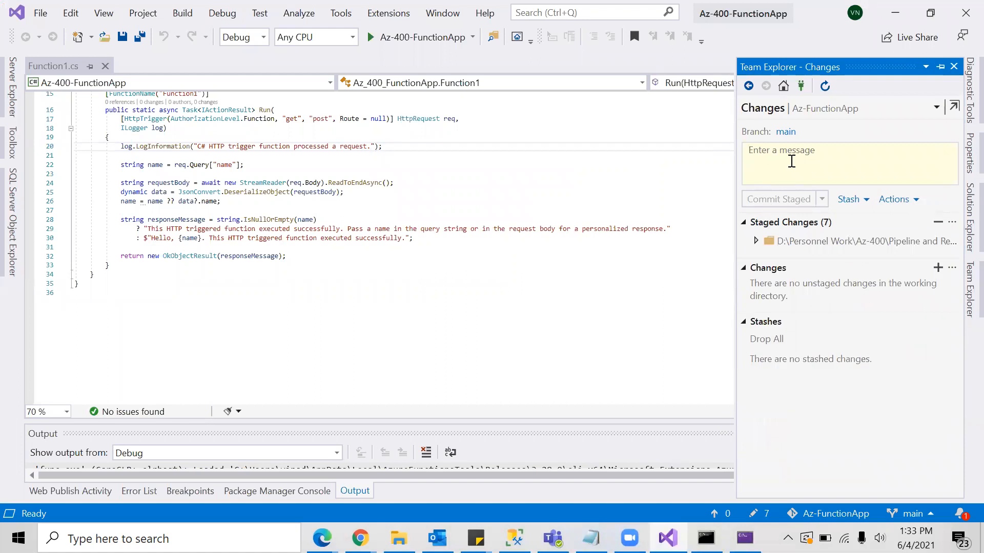
pyautogui.click(792, 162)
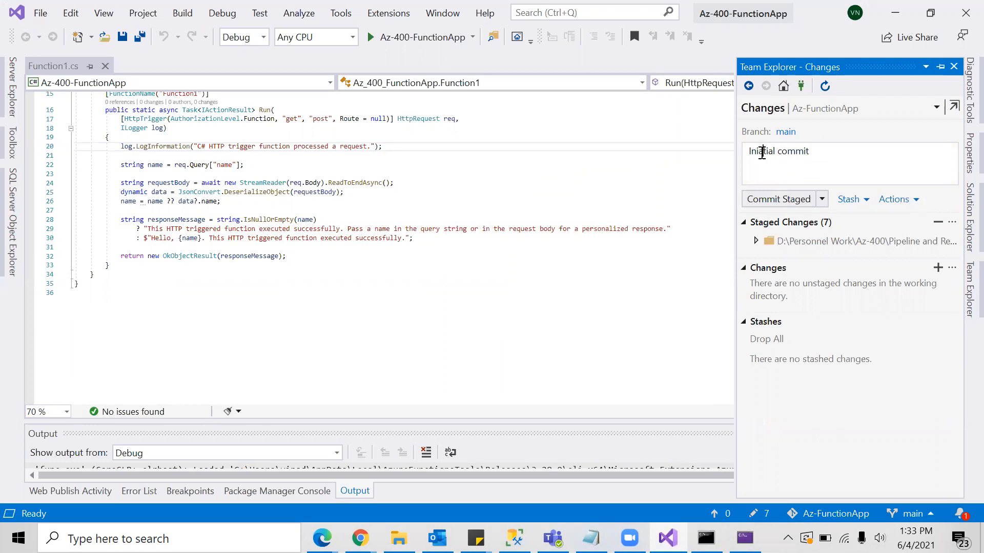
pyautogui.click(784, 201)
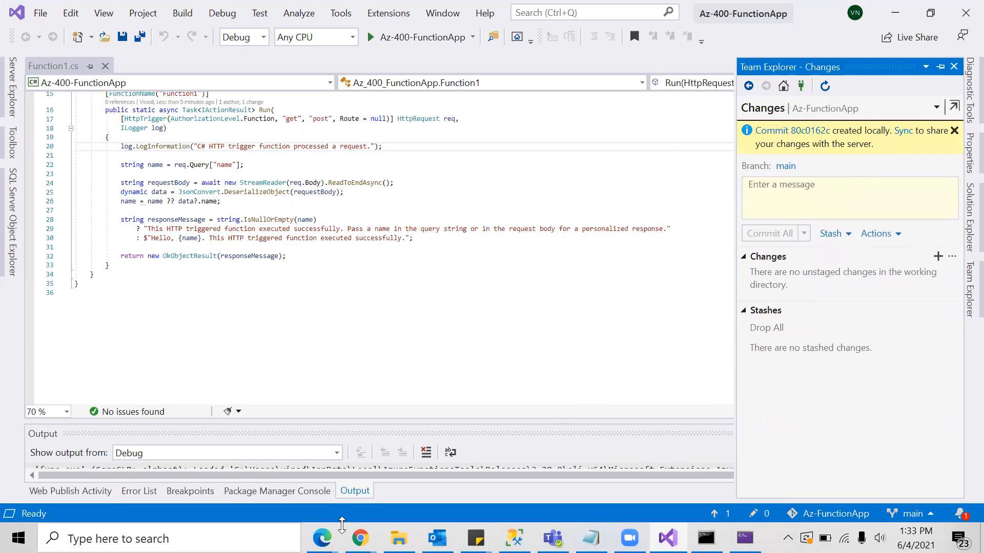
# Switch to the Az-FunctionApp repository page in Chrome, close the Clone Repository pane and refresh the file list
pyautogui.click(360, 538)
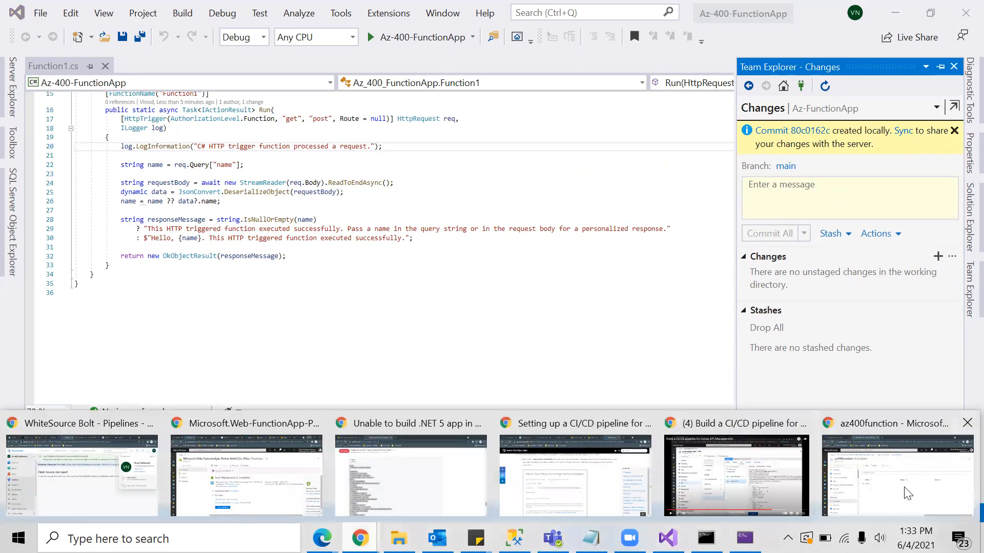
pyautogui.click(908, 493)
pyautogui.click(157, 22)
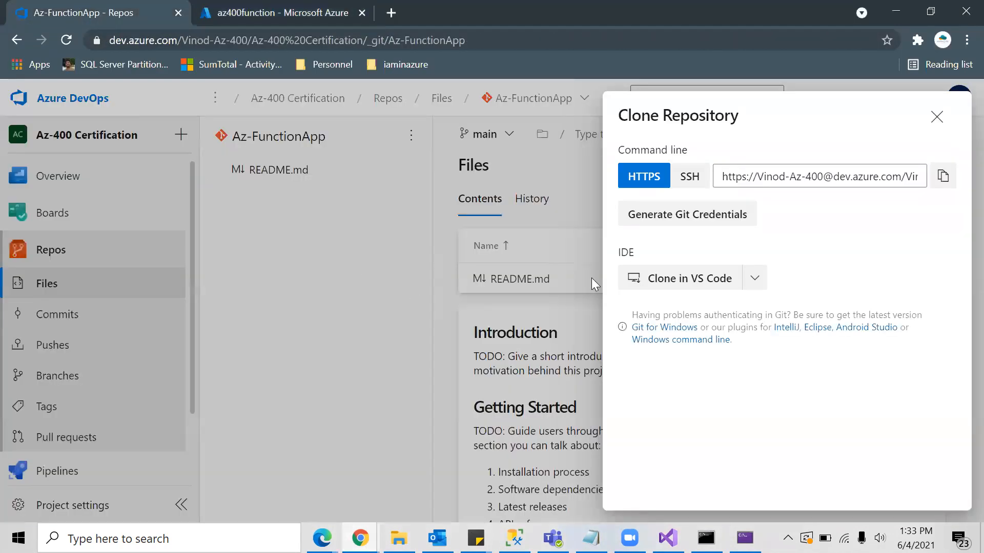
pyautogui.click(937, 118)
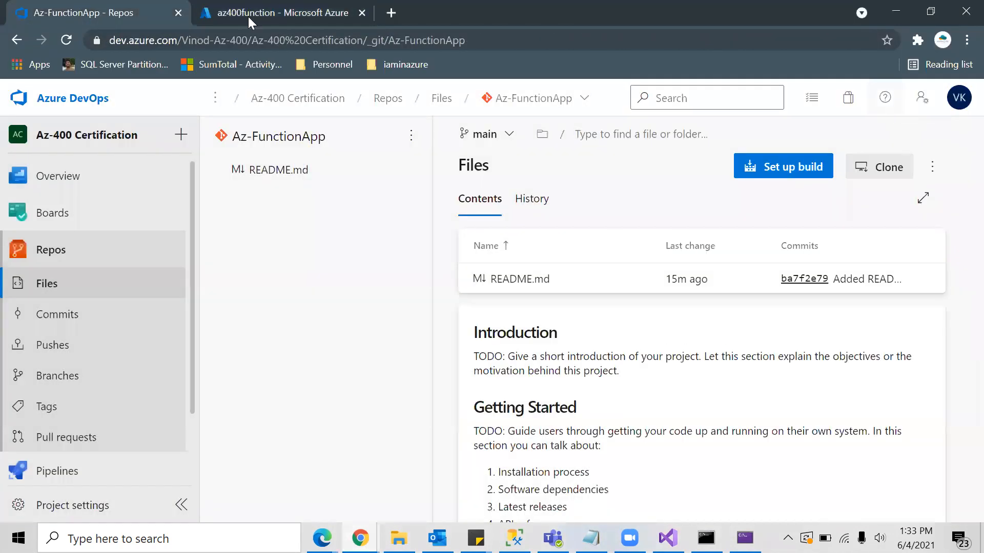
pyautogui.click(68, 41)
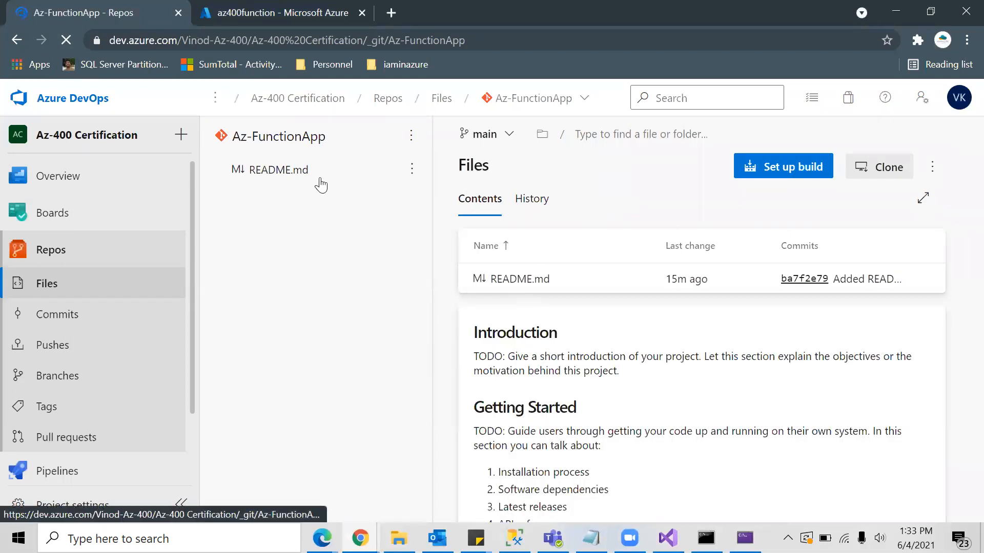
# Switch back to Visual Studio, open the synchronization view and push the outgoing commit to the remote main branch
pyautogui.hotkey('alt', 'Tab')
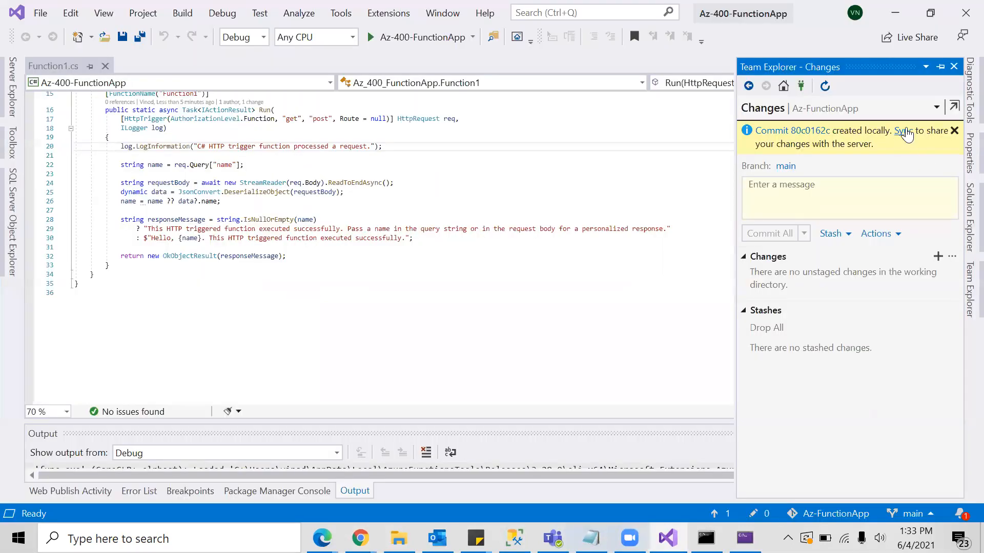
pyautogui.click(905, 133)
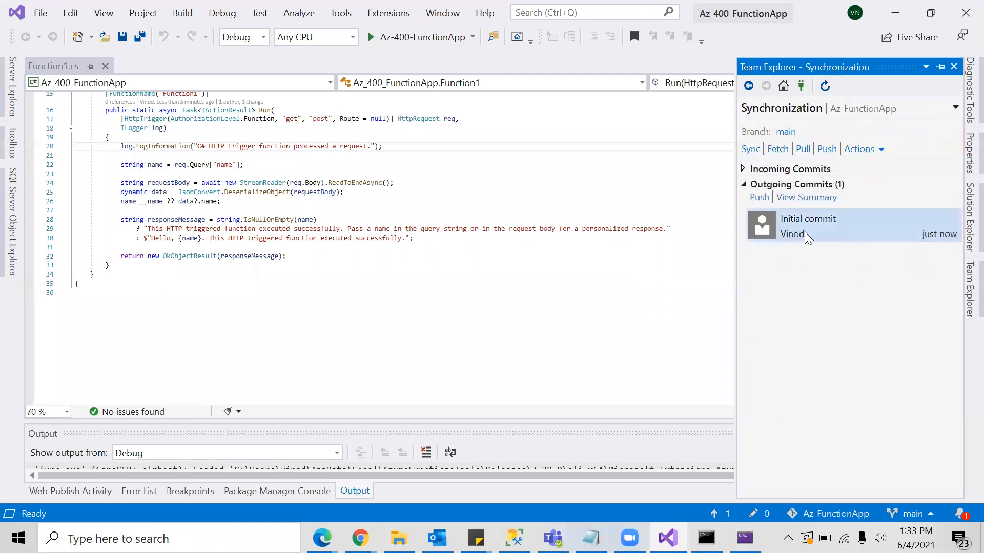
pyautogui.click(759, 198)
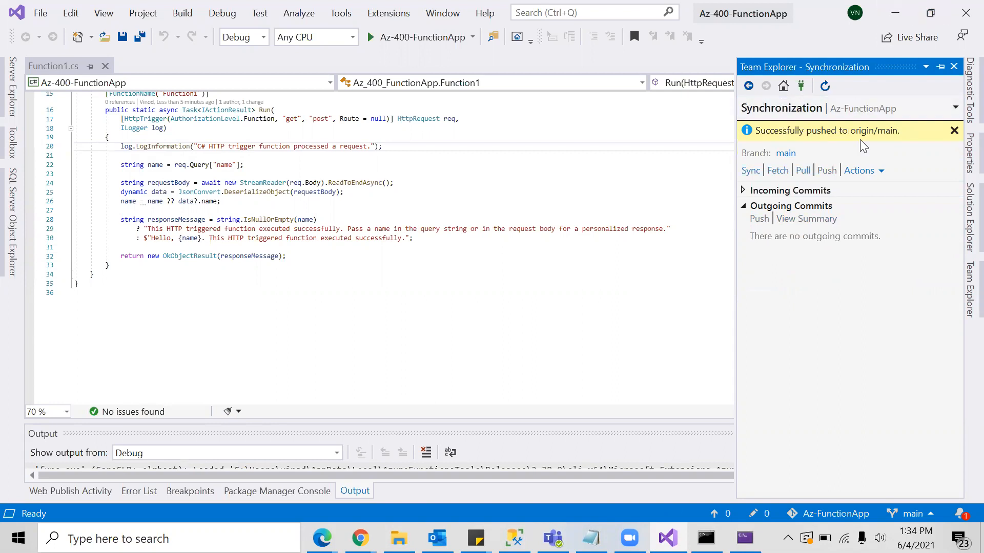
# Return to the Azure DevOps repository page, refresh it, expand the Az-400-FunctionApp folders and read the Function1.cs code
pyautogui.click(897, 14)
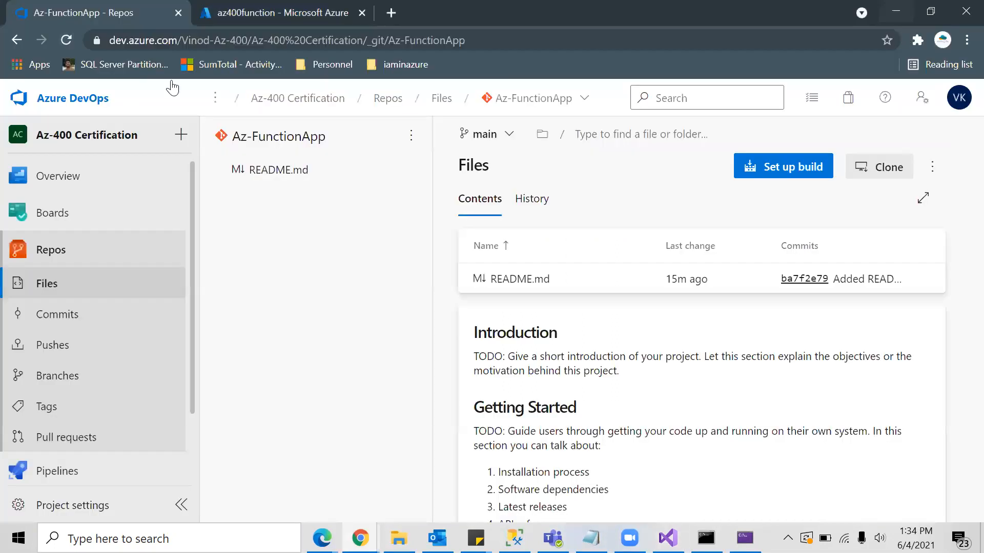
pyautogui.click(66, 40)
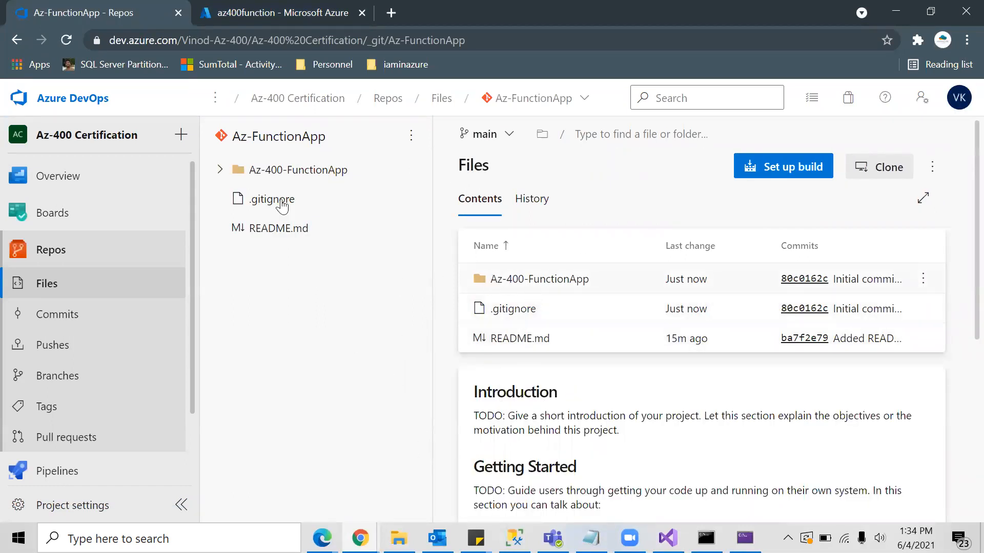
pyautogui.click(220, 170)
pyautogui.click(323, 201)
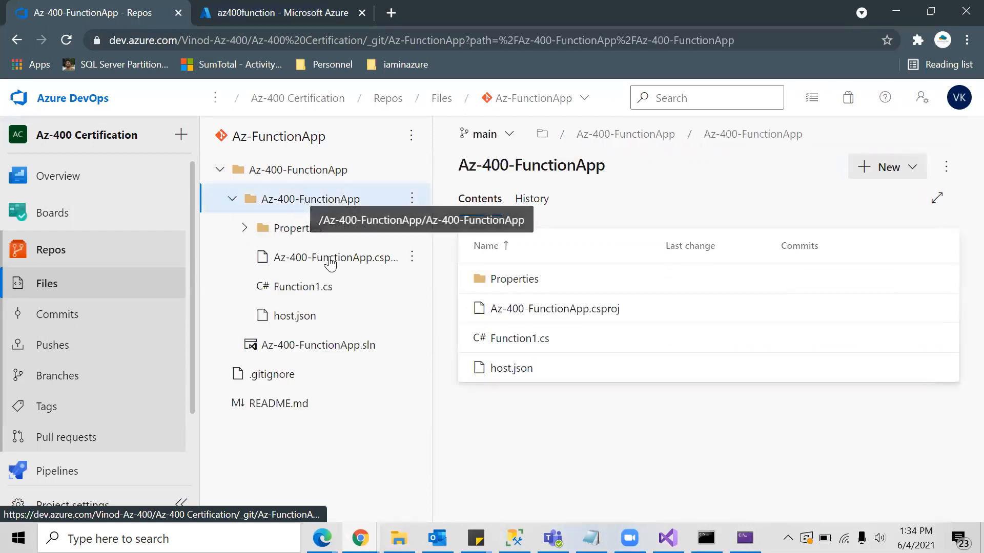
pyautogui.click(302, 288)
pyautogui.scroll(-3, 681, 395)
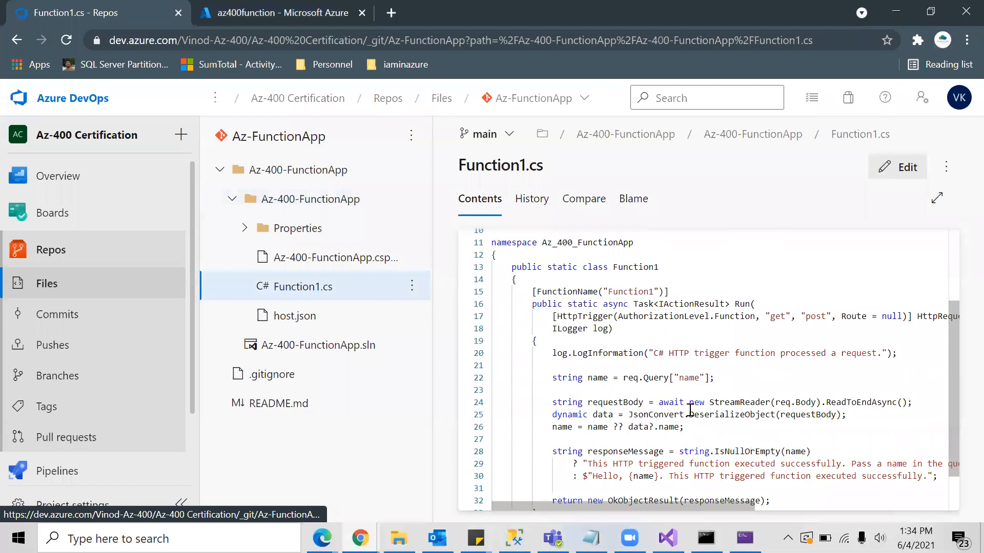
pyautogui.scroll(-2, 690, 410)
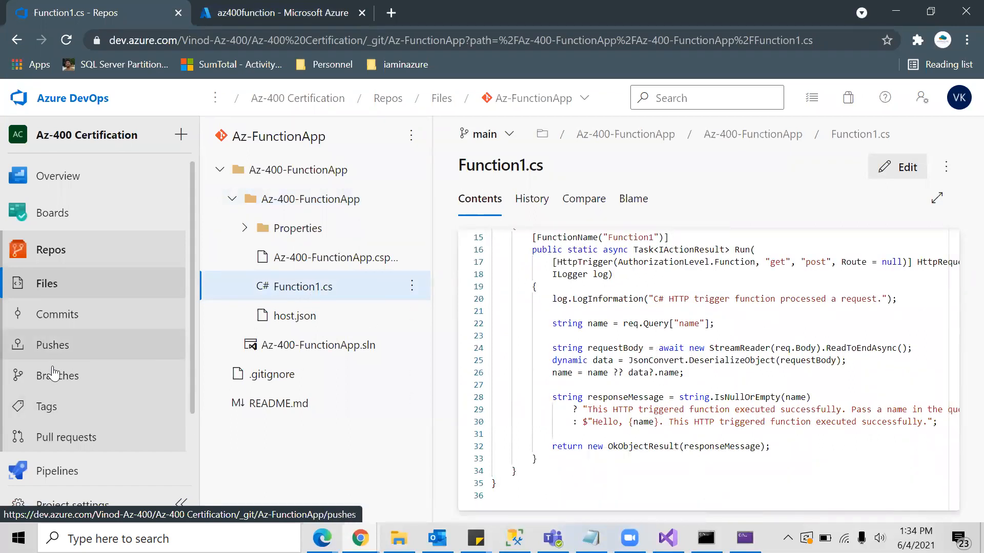
# Go to the project's pipelines and start creating a new pipeline with the classic editor instead of YAML
pyautogui.click(68, 474)
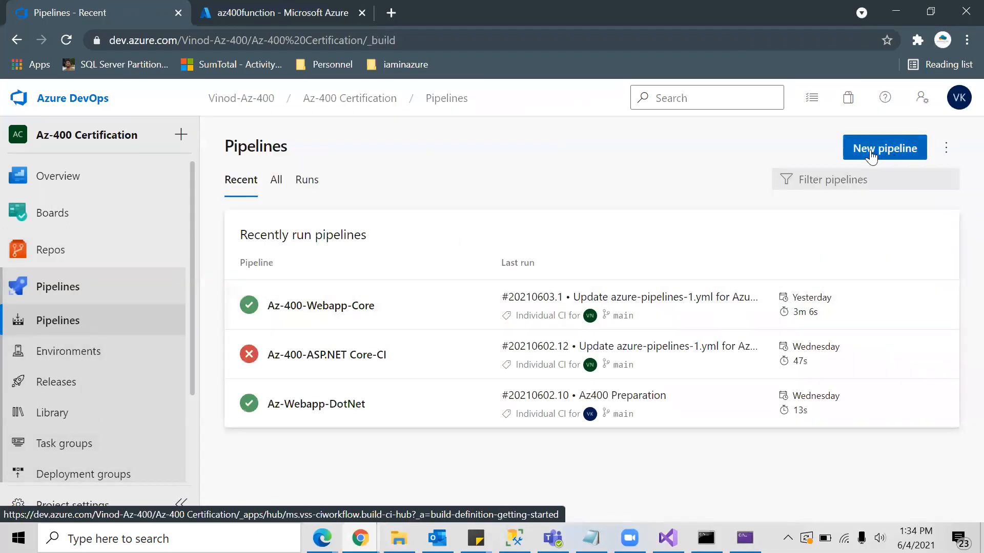
pyautogui.click(884, 163)
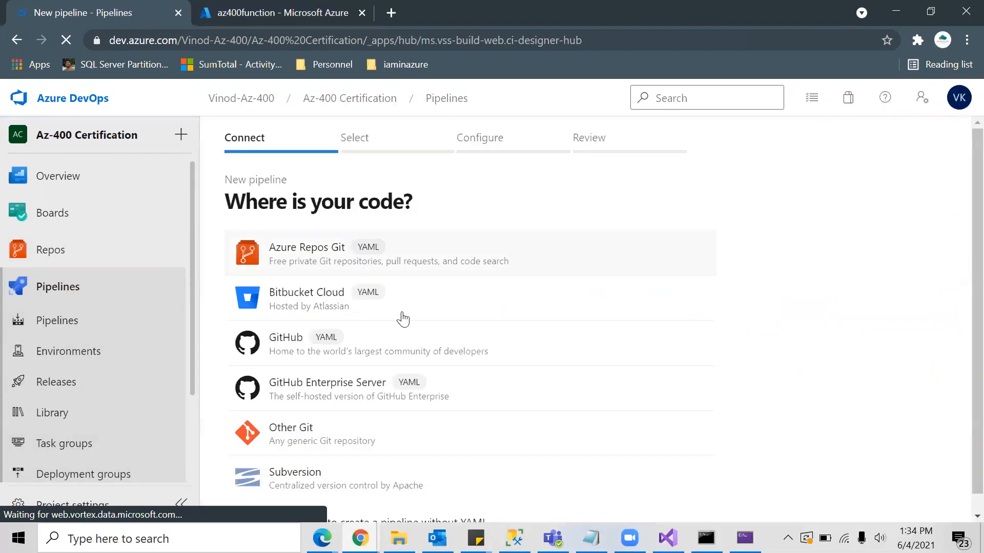
pyautogui.scroll(-1, 426, 369)
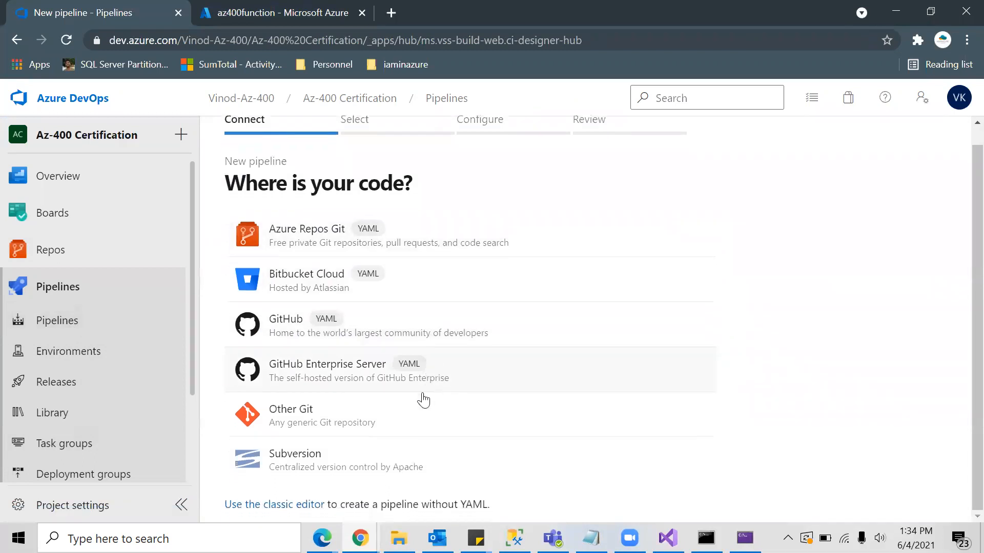
pyautogui.click(301, 512)
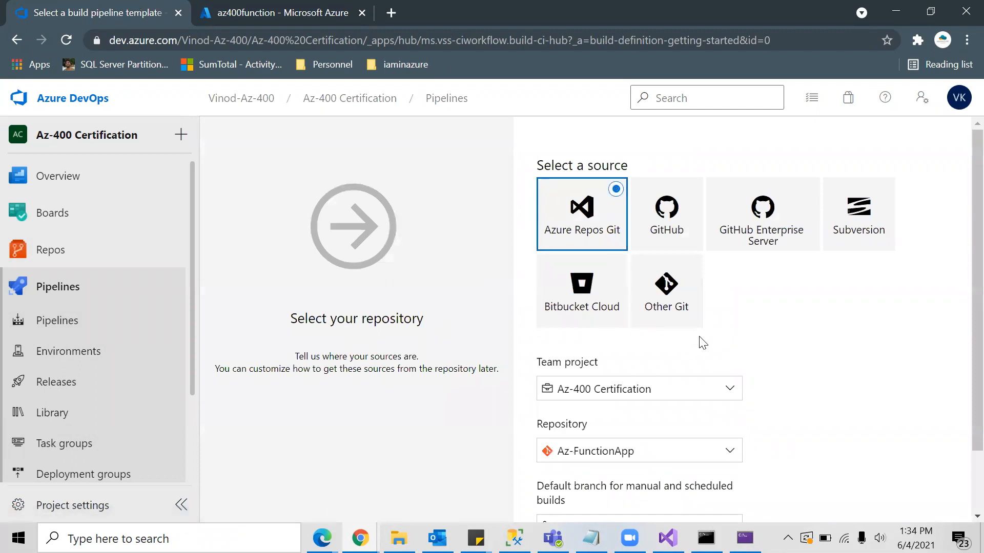
# Choose the Az-FunctionApp repository in the Az-400 Certification project with the main branch as the pipeline source and continue to the templates
pyautogui.scroll(-2, 779, 338)
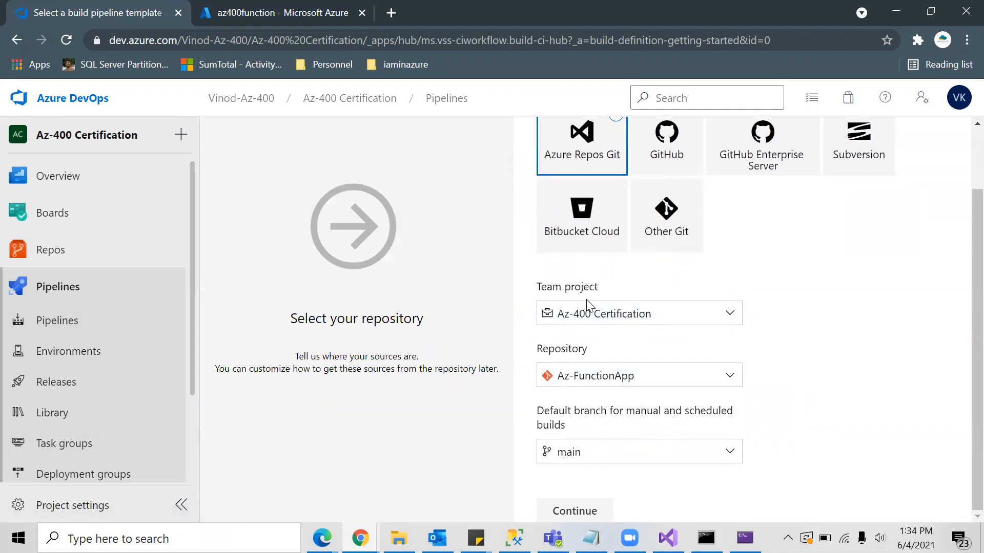
pyautogui.click(658, 384)
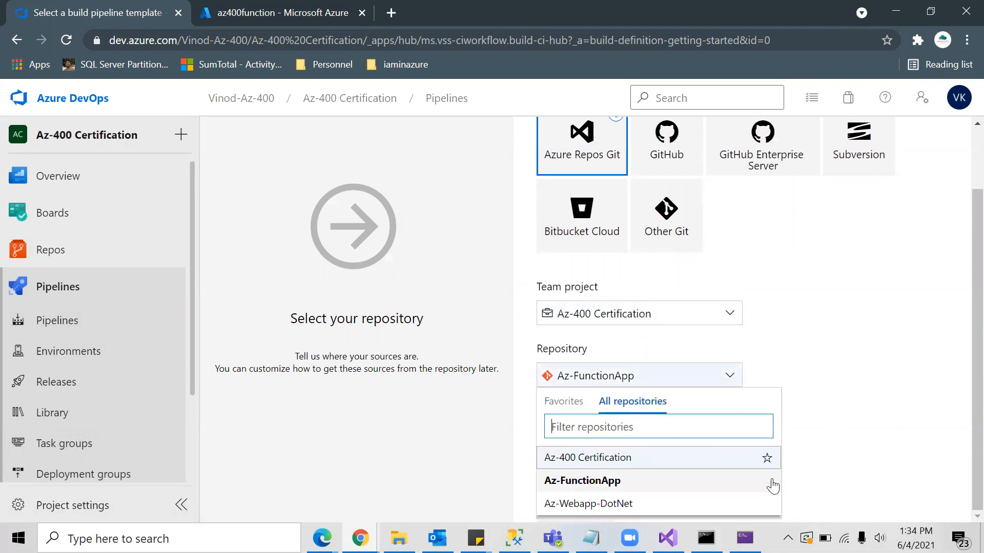
pyautogui.click(581, 486)
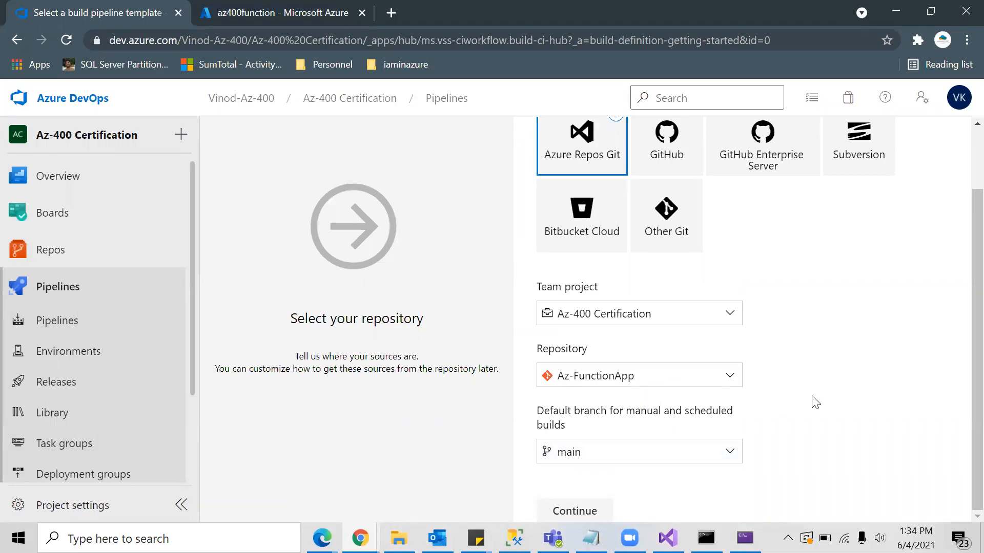
pyautogui.click(578, 512)
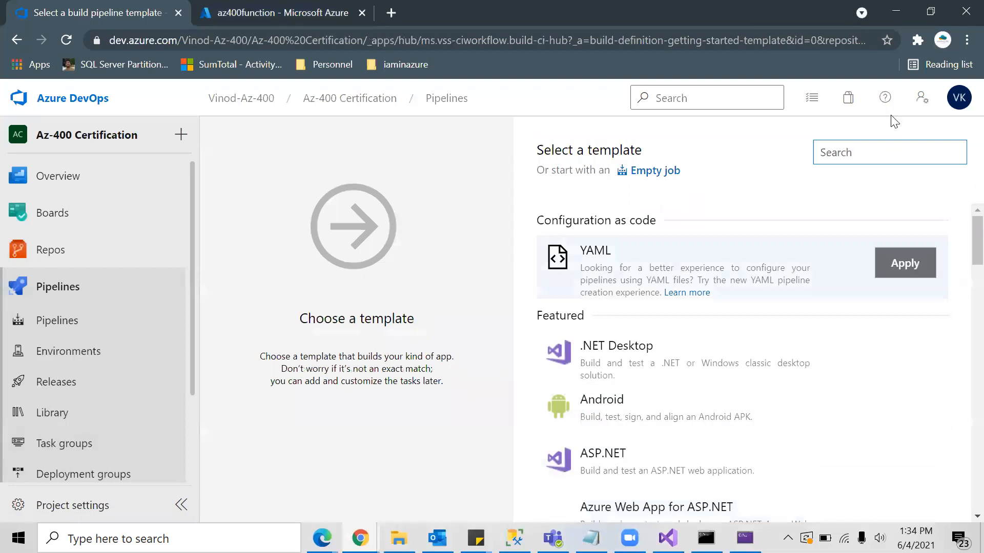
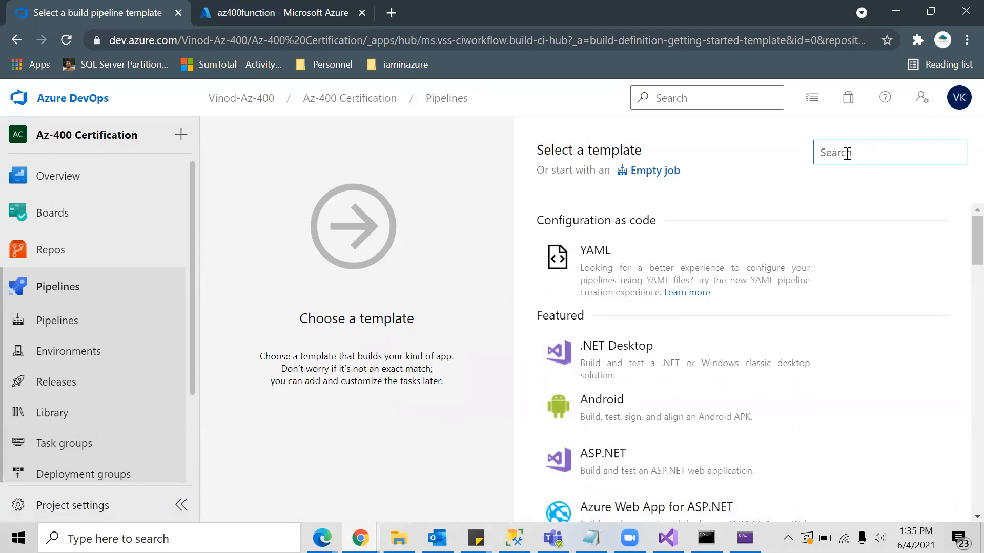
# Search the pipeline templates for "function" and apply the Azure Functions for .NET template
pyautogui.write('function')
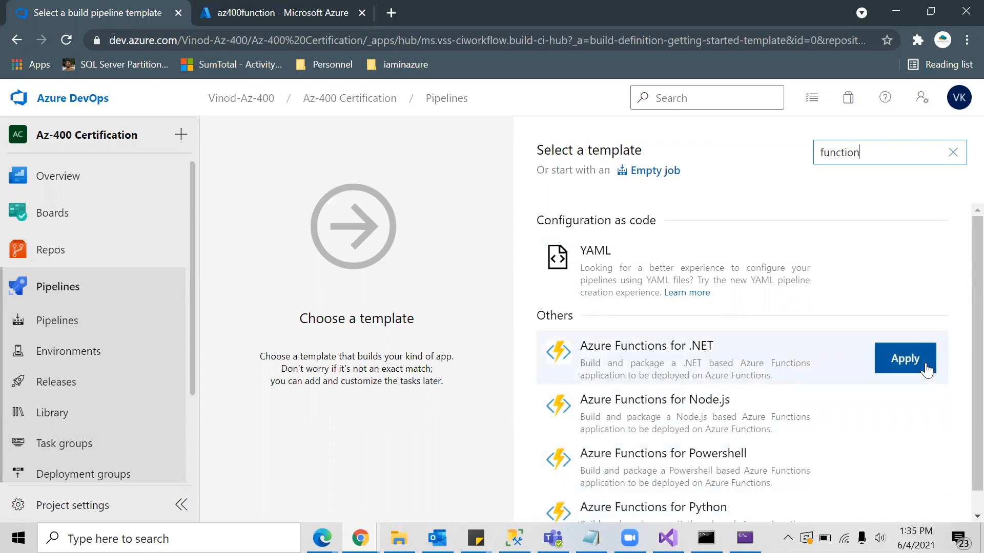
pyautogui.click(903, 362)
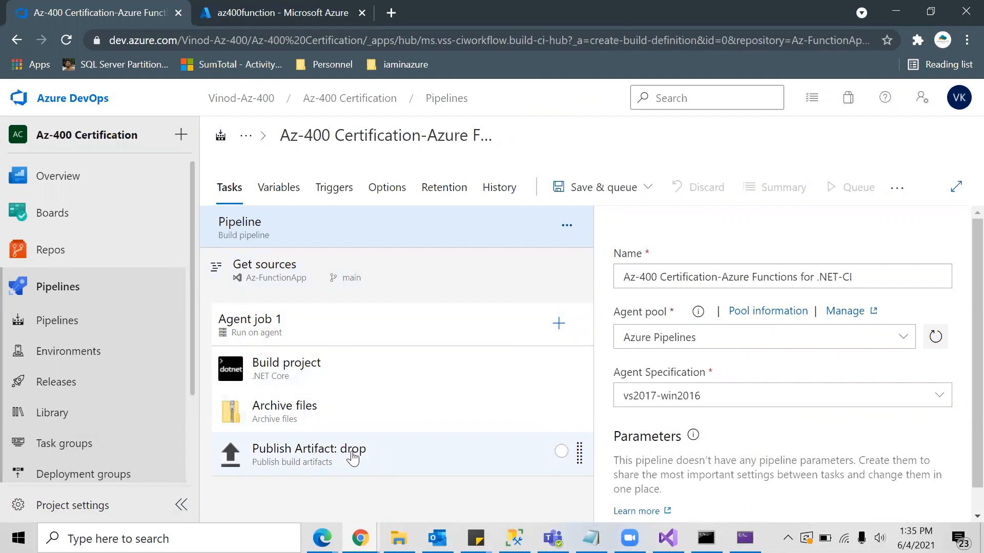
# Review the build pipeline's Build project and Publish Artifact tasks, source settings, Agent job 1 settings and variables
pyautogui.click(303, 378)
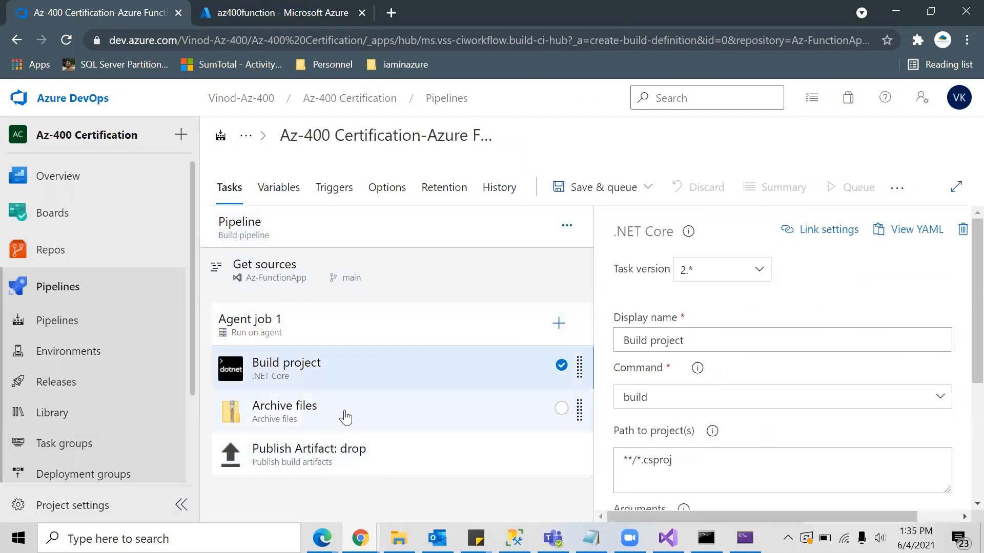
pyautogui.click(351, 462)
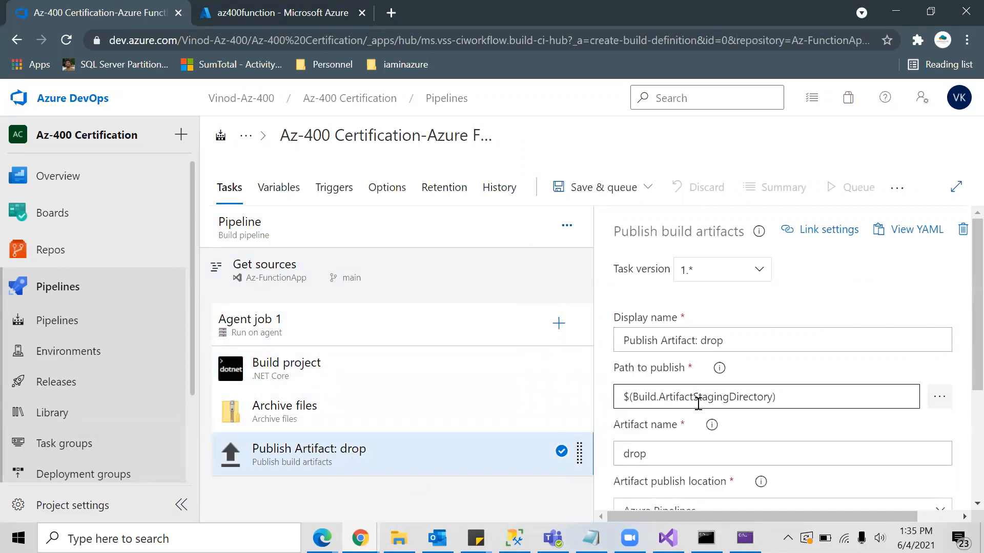
pyautogui.click(375, 328)
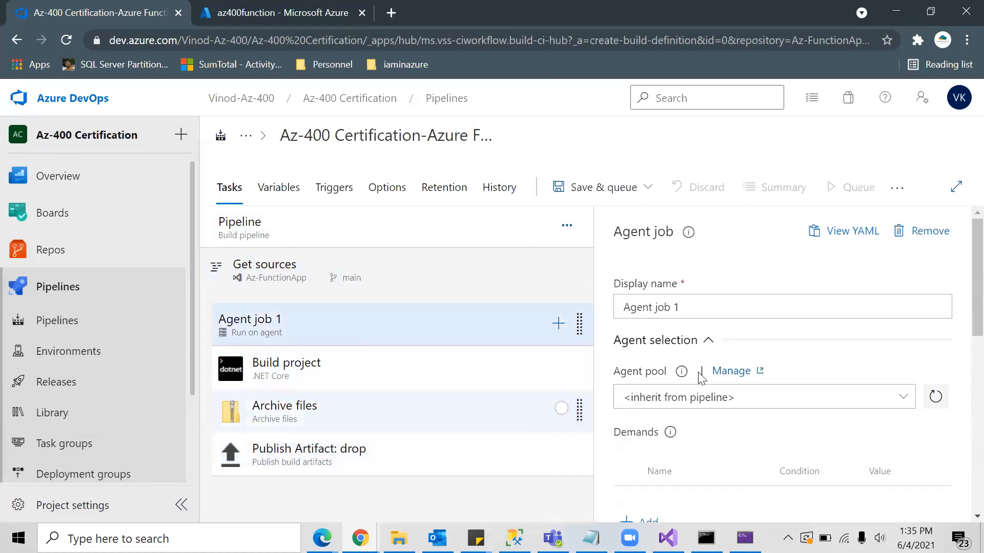
pyautogui.click(389, 237)
pyautogui.click(287, 264)
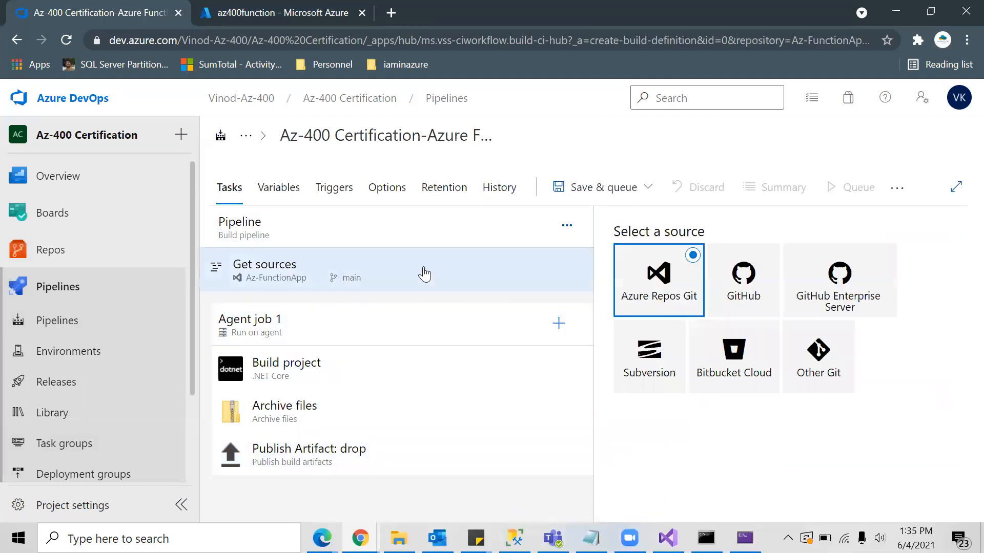
pyautogui.click(327, 336)
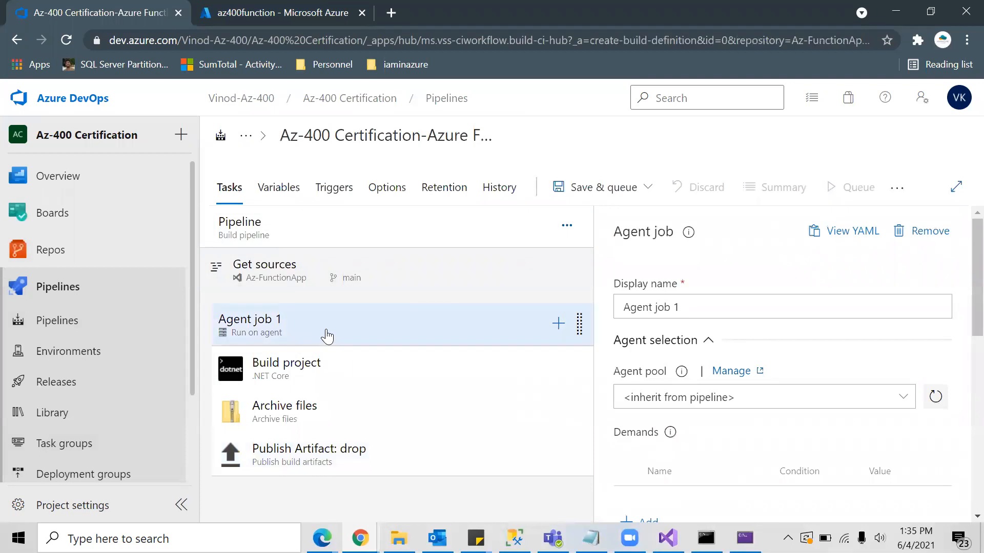
pyautogui.scroll(-5, 717, 449)
pyautogui.scroll(5, 717, 446)
pyautogui.click(281, 189)
# Return to the pipeline's general settings and open the available Agent Specification options
pyautogui.click(220, 189)
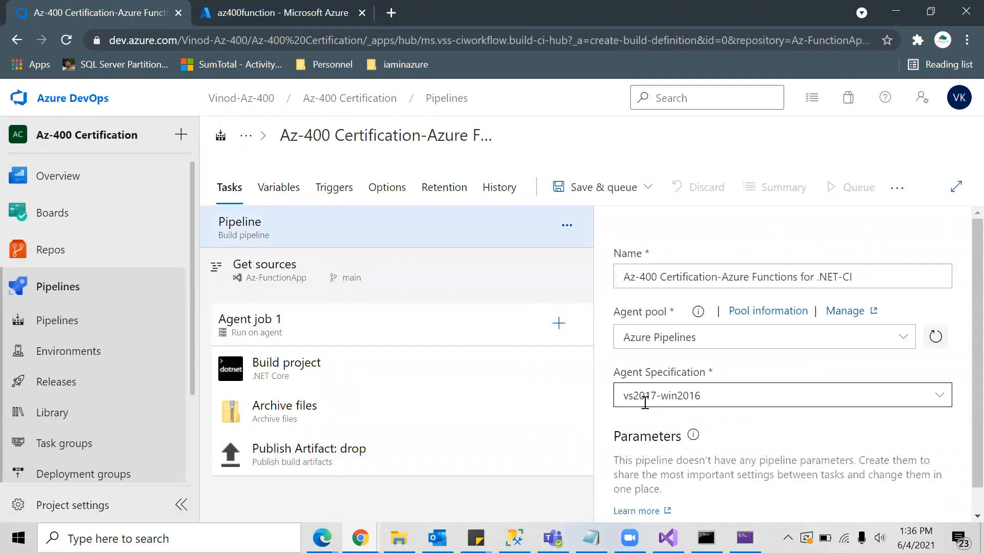
pyautogui.click(940, 397)
pyautogui.scroll(1, 759, 481)
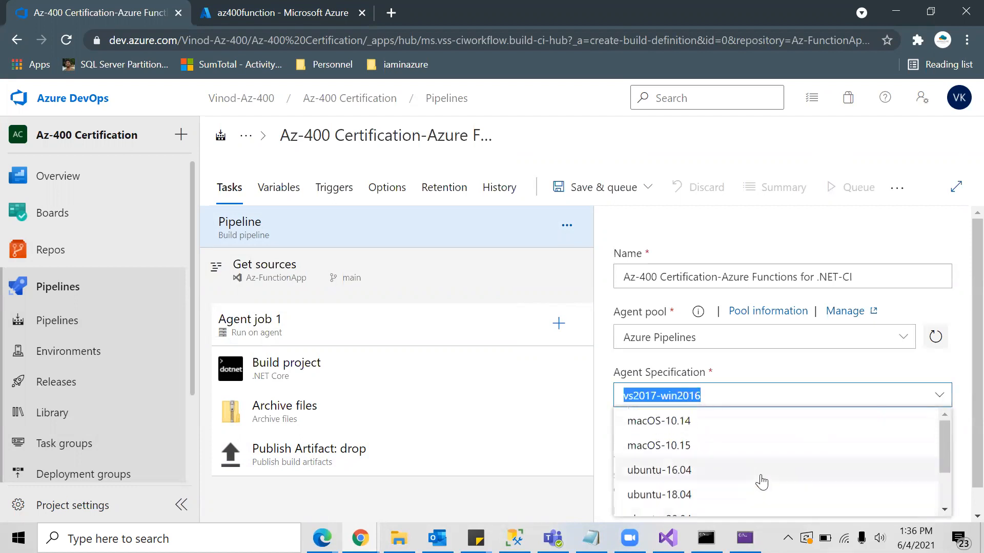
# Review the available agent specifications for the build pipeline and keep vs2017-win2016
pyautogui.scroll(-2, 754, 471)
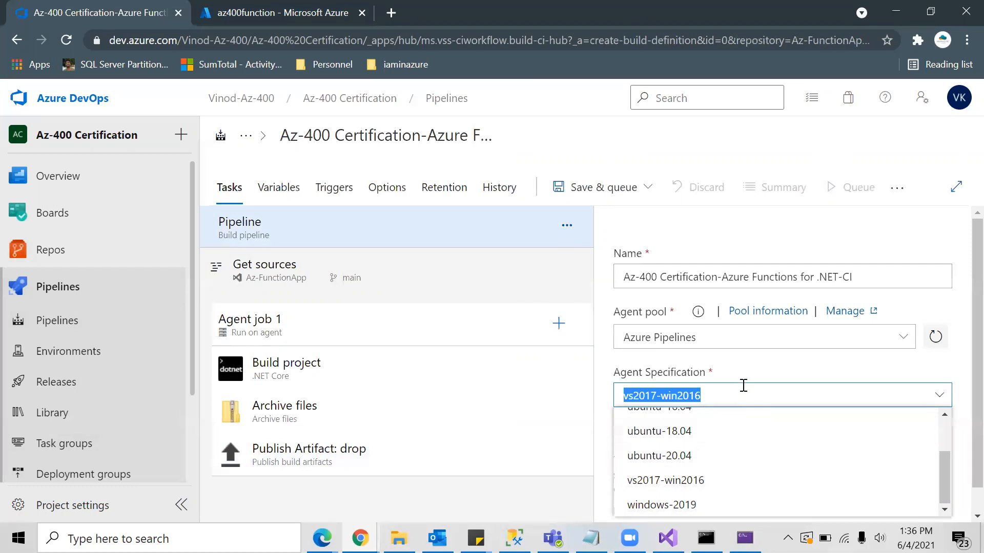
pyautogui.click(678, 386)
pyautogui.click(656, 385)
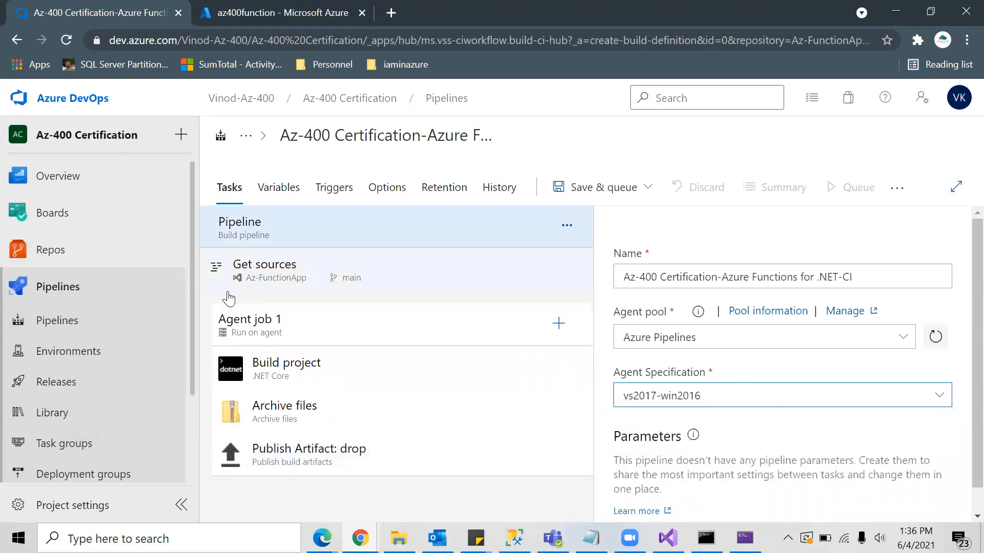
# Rename the build pipeline as Az-400-FunctionApp-CI
pyautogui.click(420, 142)
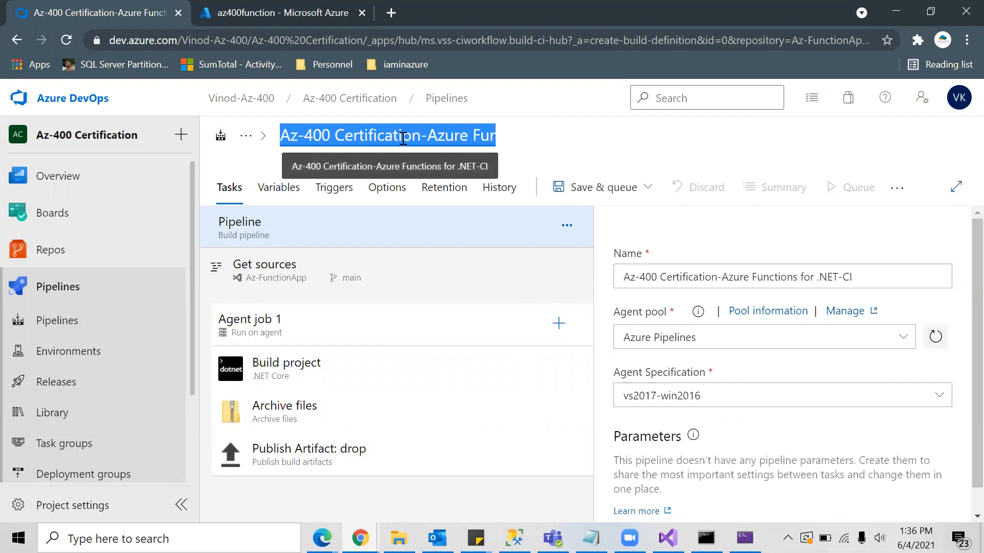
pyautogui.click(469, 137)
pyautogui.moveTo(429, 138); pyautogui.dragTo(522, 144)
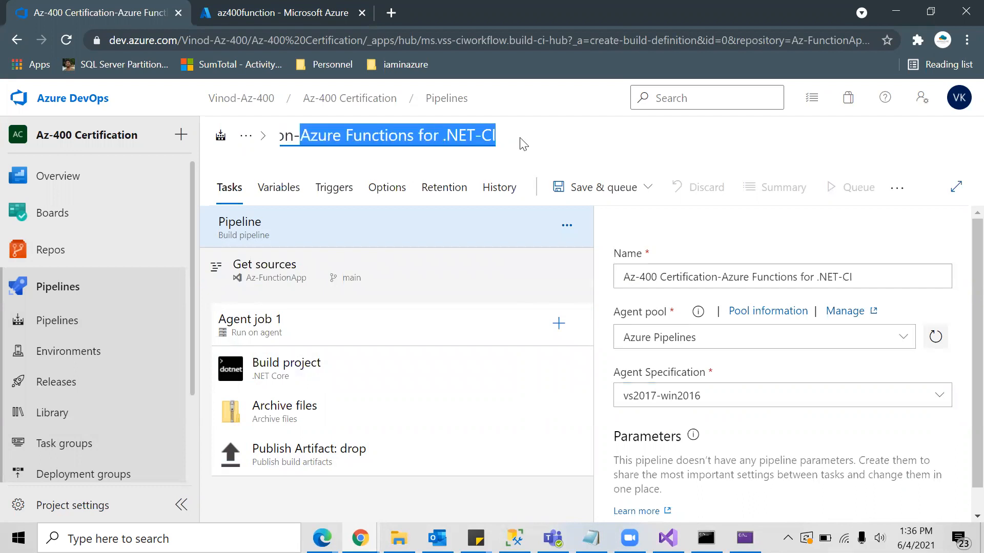
pyautogui.press('BackSpace')
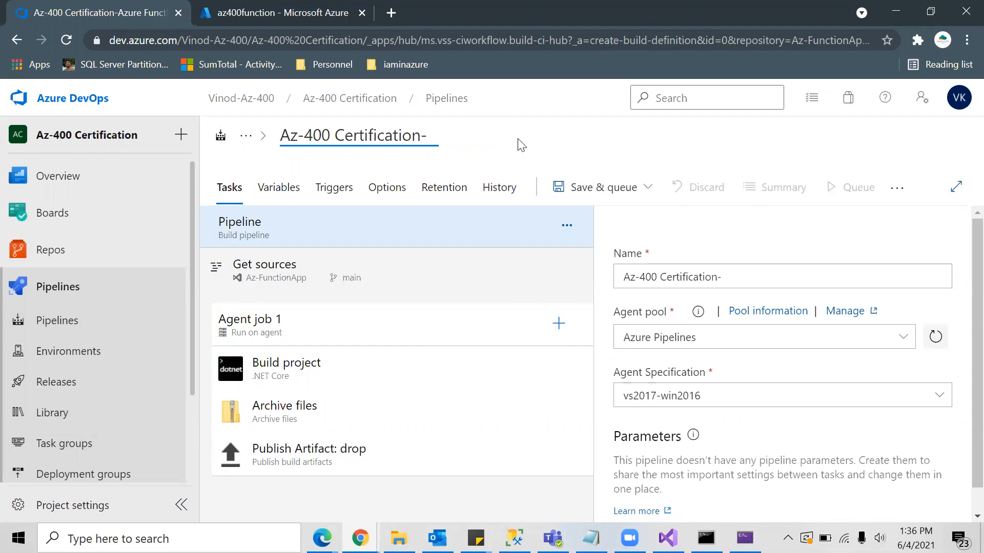
pyautogui.press('BackSpace')
pyautogui.press('BackSpace')
pyautogui.press('BackSpace')
pyautogui.press('BackSpace')
pyautogui.press('BackSpace')
pyautogui.press('BackSpace')
pyautogui.press('BackSpace')
pyautogui.press('BackSpace')
pyautogui.press('BackSpace')
pyautogui.press('BackSpace')
pyautogui.press('BackSpace')
pyautogui.press('BackSpace')
pyautogui.press('BackSpace')
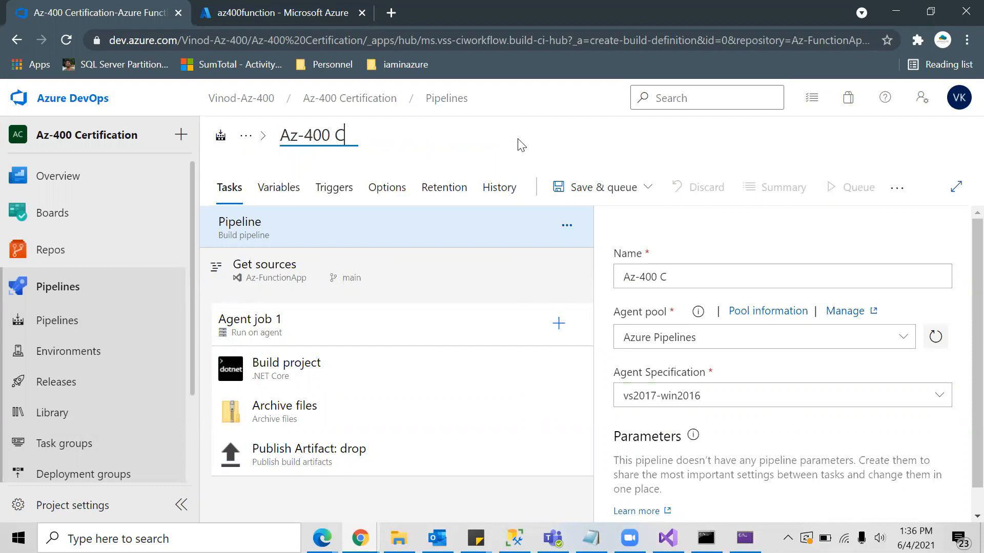
pyautogui.write('-FunctionApp-CI')
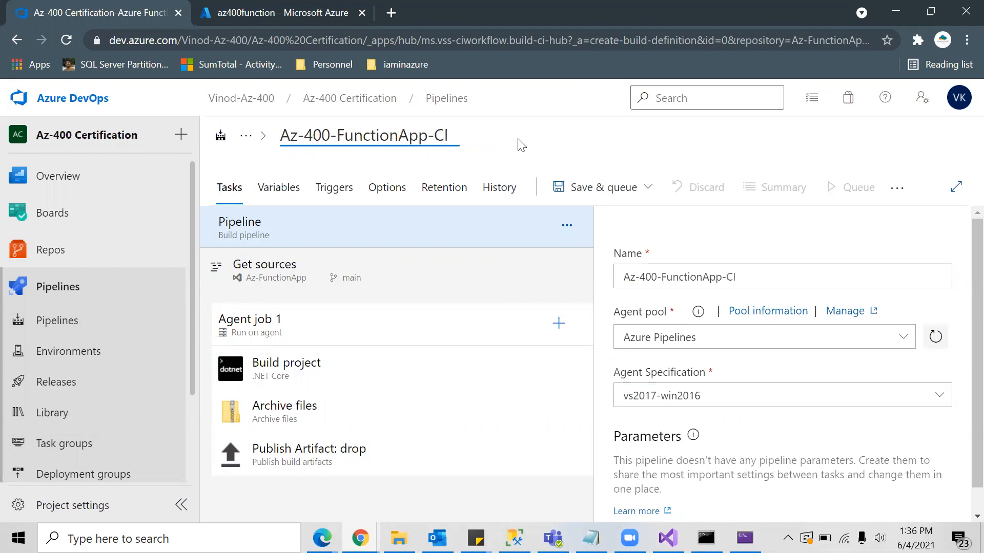
# Save the build pipeline in the root folder without queuing a run
pyautogui.click(647, 187)
pyautogui.click(568, 243)
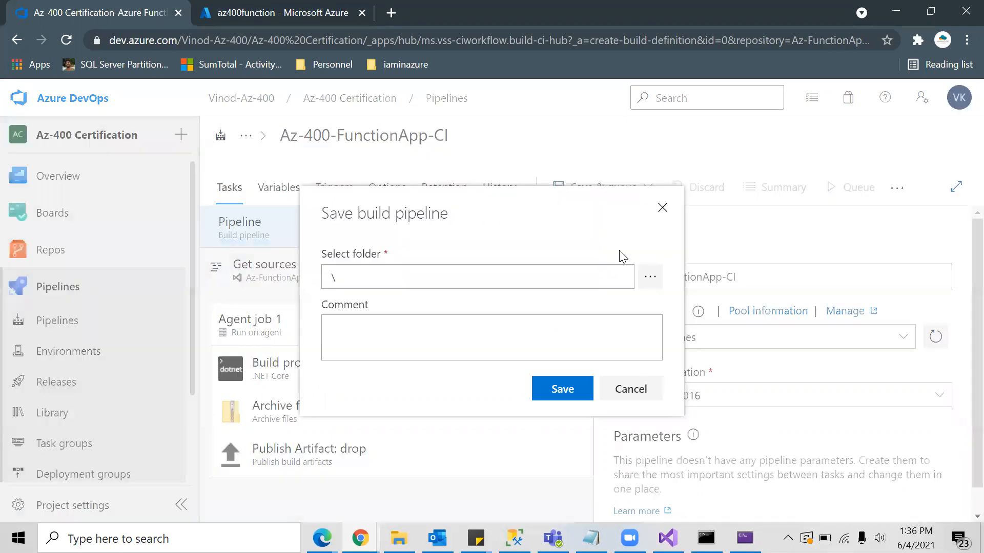
pyautogui.click(561, 391)
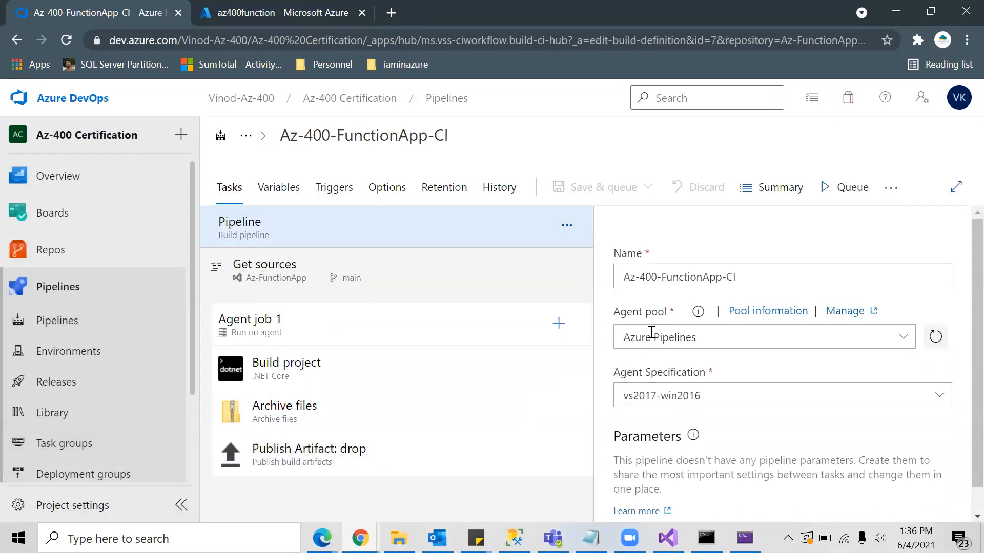
# Create a new release pipeline from the "Deploy a function app to Azure Functions" template
pyautogui.click(76, 388)
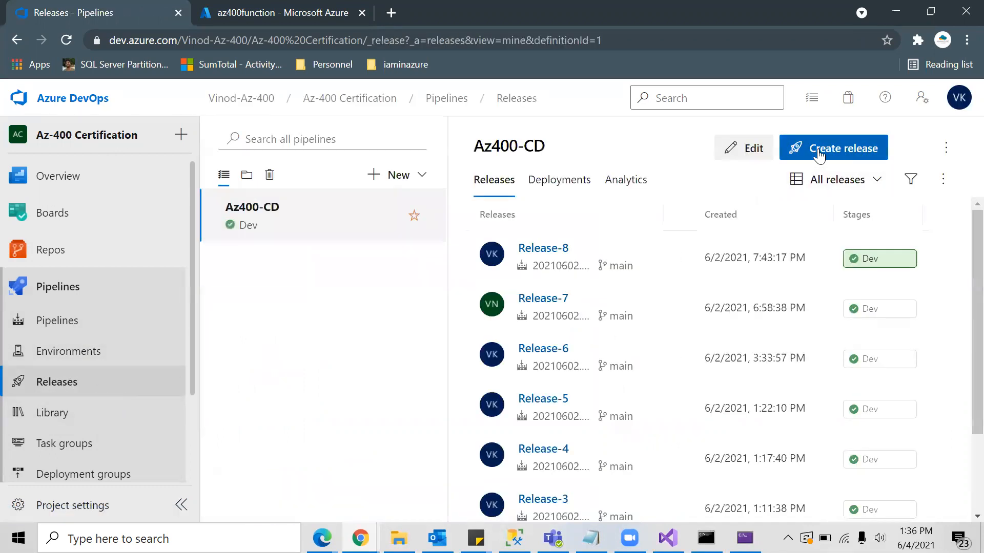
pyautogui.click(397, 177)
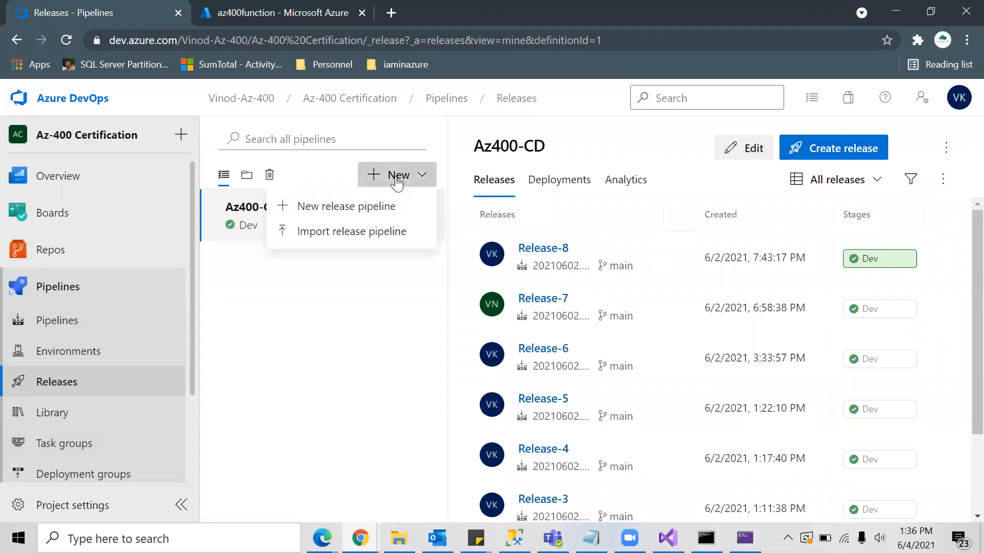
pyautogui.click(345, 213)
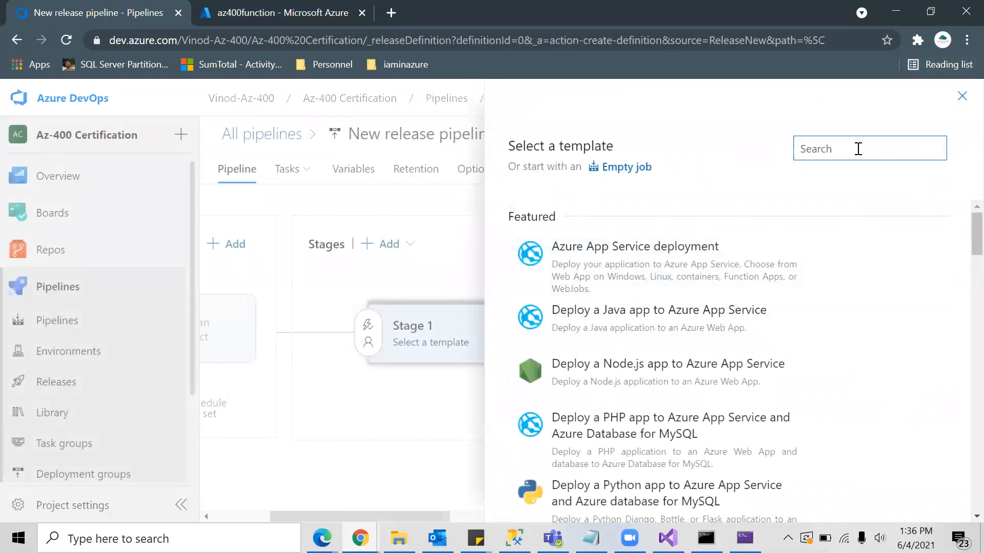
pyautogui.write('funct')
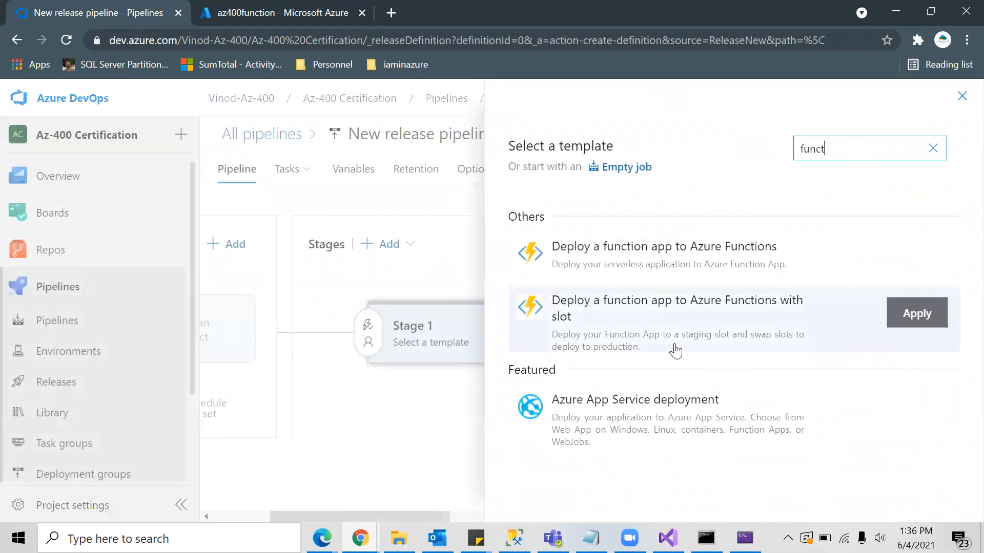
pyautogui.click(916, 260)
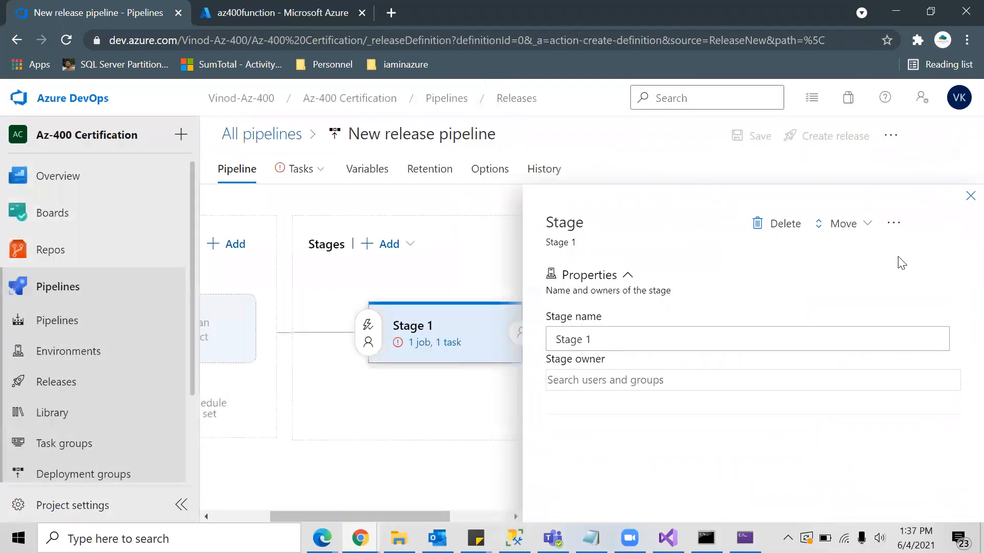
# Name the release pipeline's stage Dev and close the stage properties
pyautogui.tripleClick(560, 336)
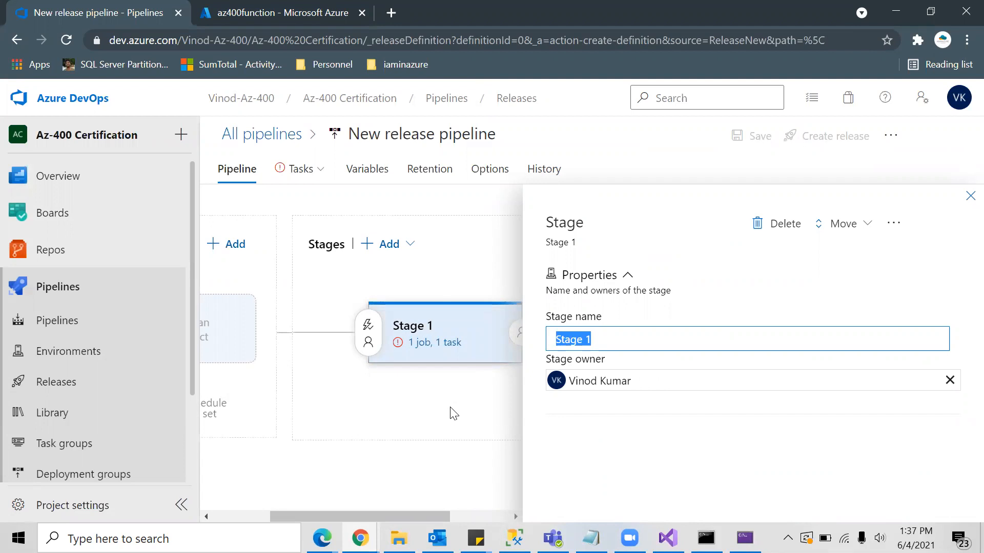
pyautogui.write('Dev')
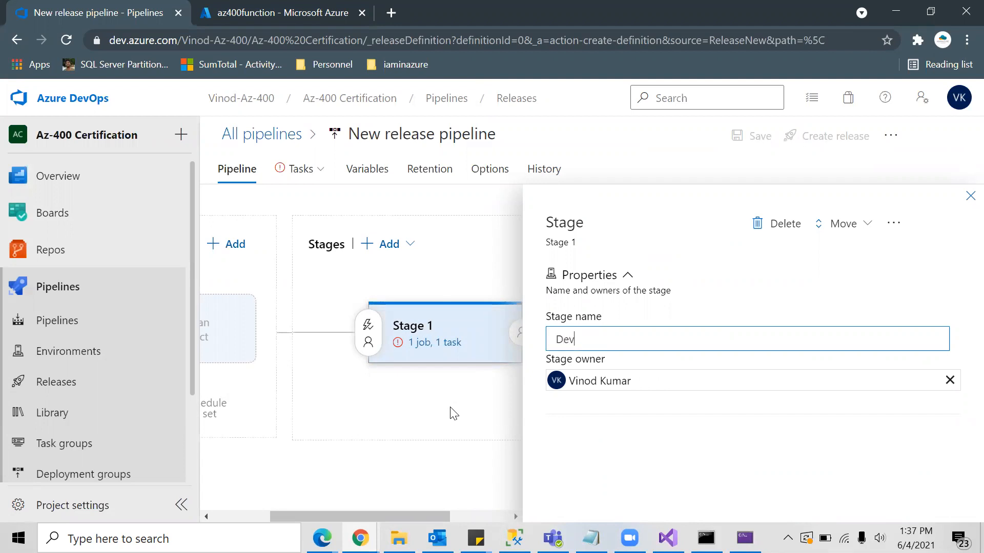
pyautogui.click(966, 195)
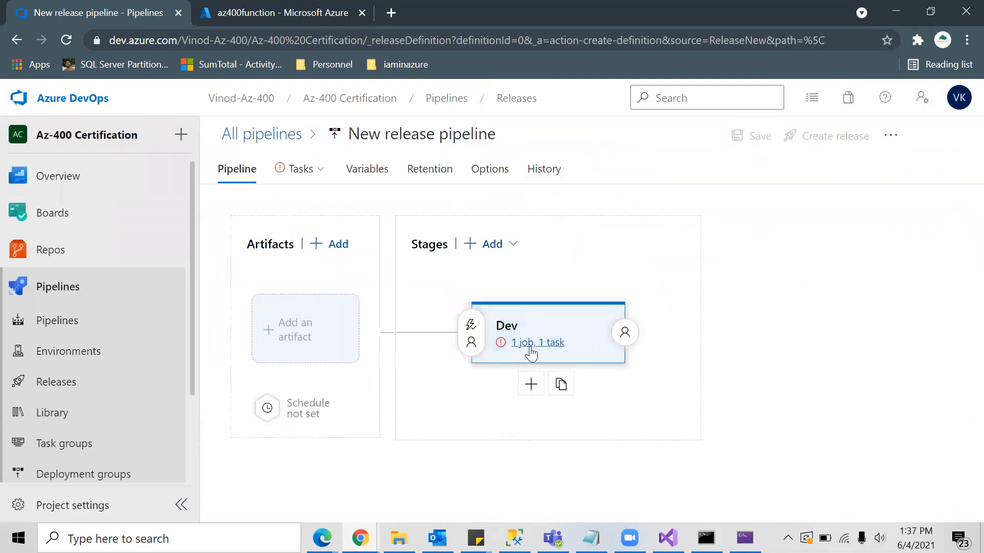
# Open the Dev stage's tasks, dismiss the errors, and check which connections are available for the Azure subscription
pyautogui.click(531, 348)
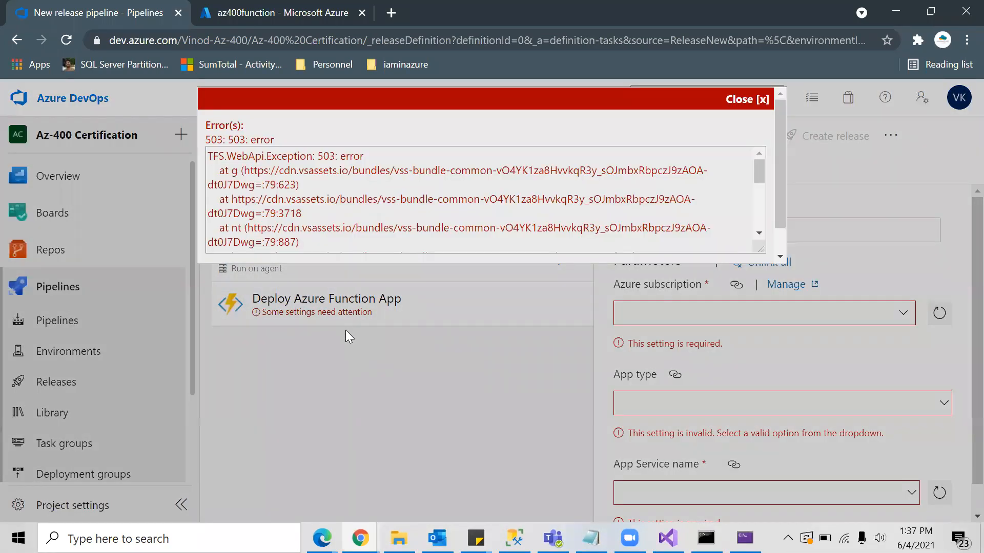
pyautogui.click(733, 102)
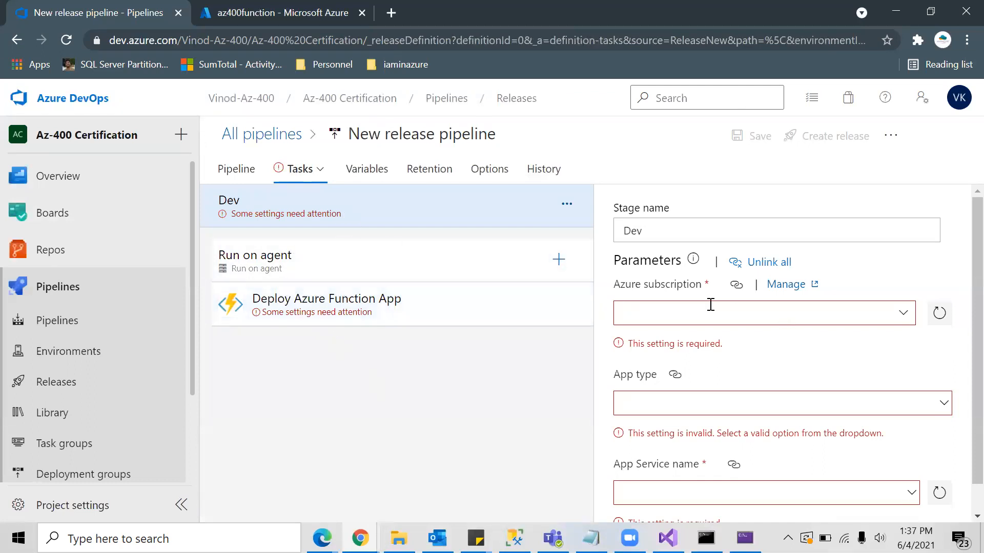
pyautogui.click(903, 314)
pyautogui.click(766, 97)
pyautogui.click(789, 286)
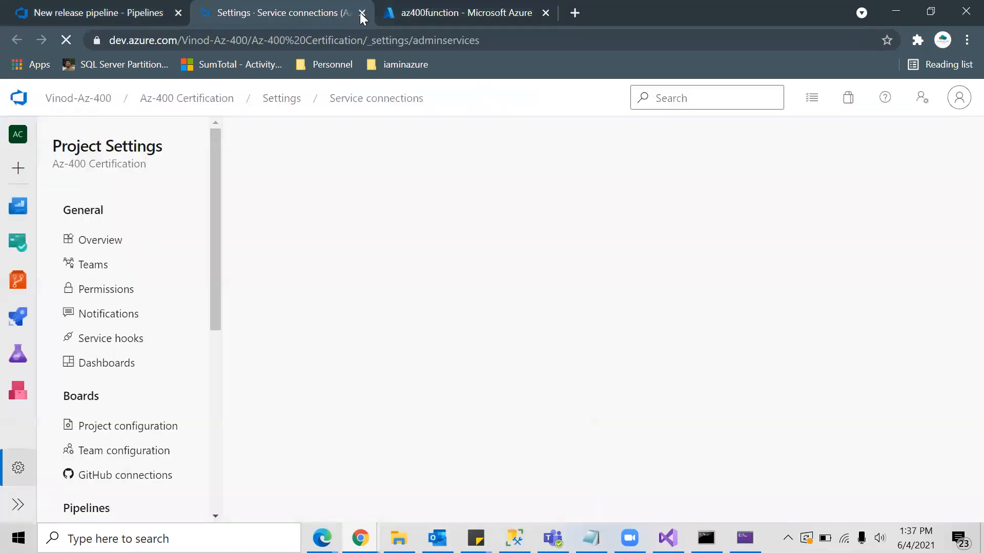
pyautogui.click(362, 12)
pyautogui.click(898, 314)
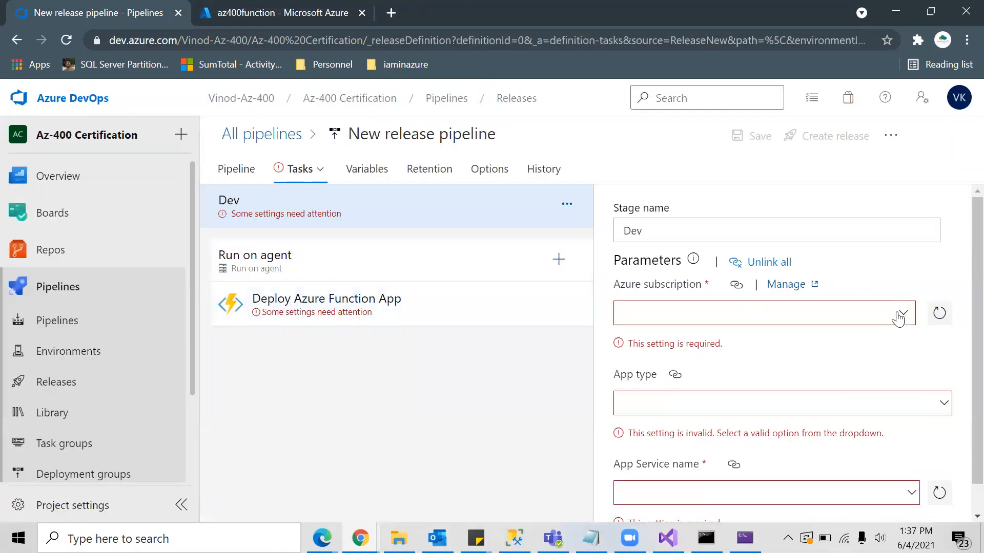
pyautogui.click(764, 99)
pyautogui.moveTo(939, 313)
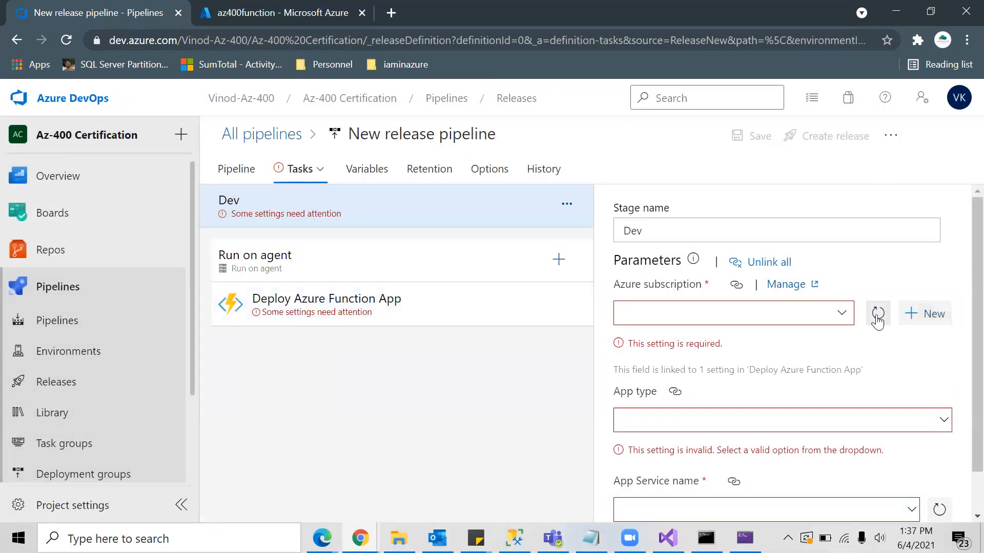
pyautogui.click(843, 315)
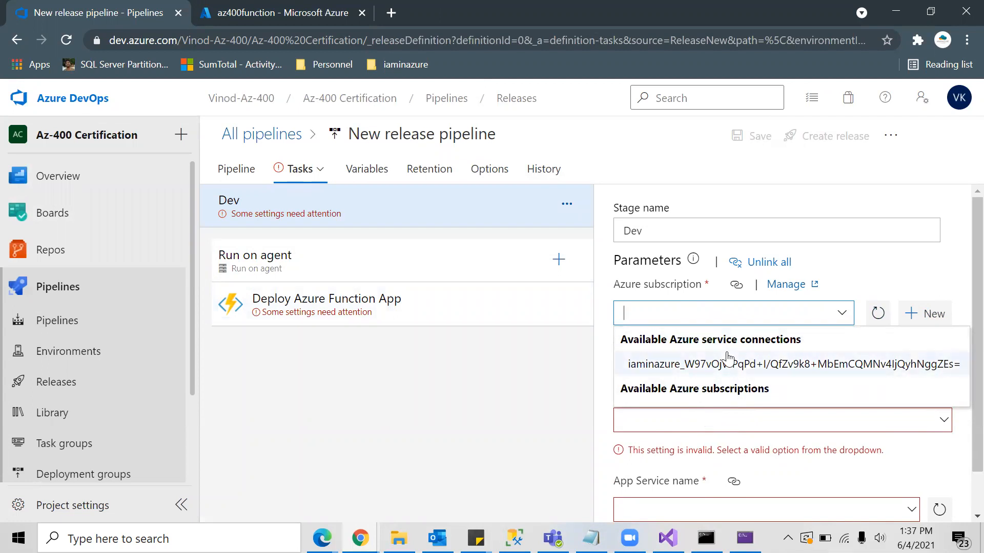
pyautogui.click(858, 271)
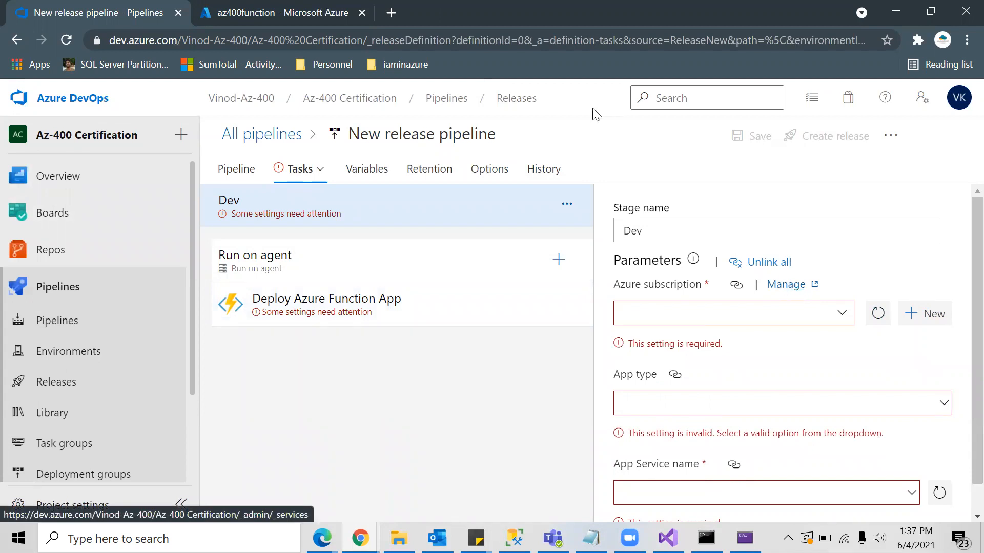
# View the project's service connections through the Azure subscription's manage link
pyautogui.click(297, 12)
pyautogui.click(125, 12)
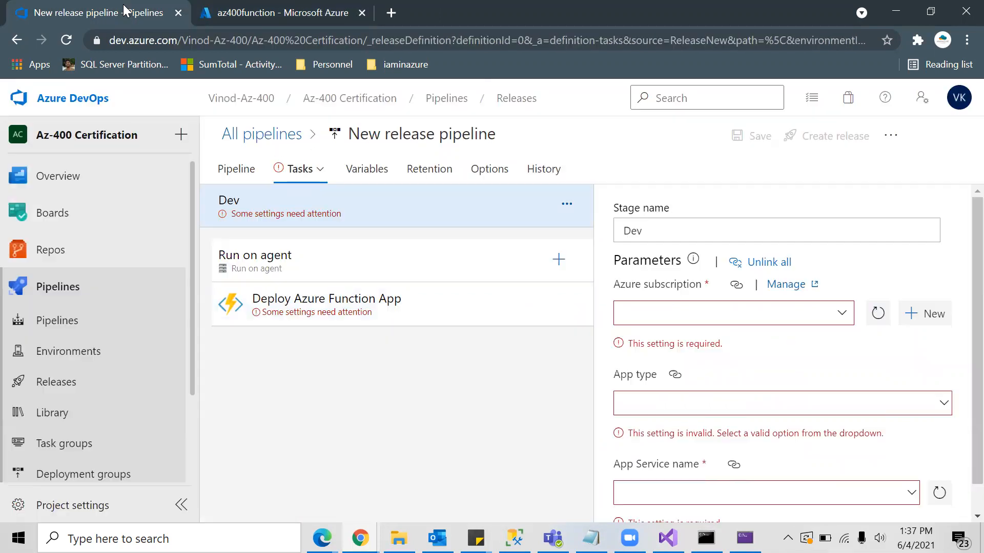
pyautogui.click(783, 284)
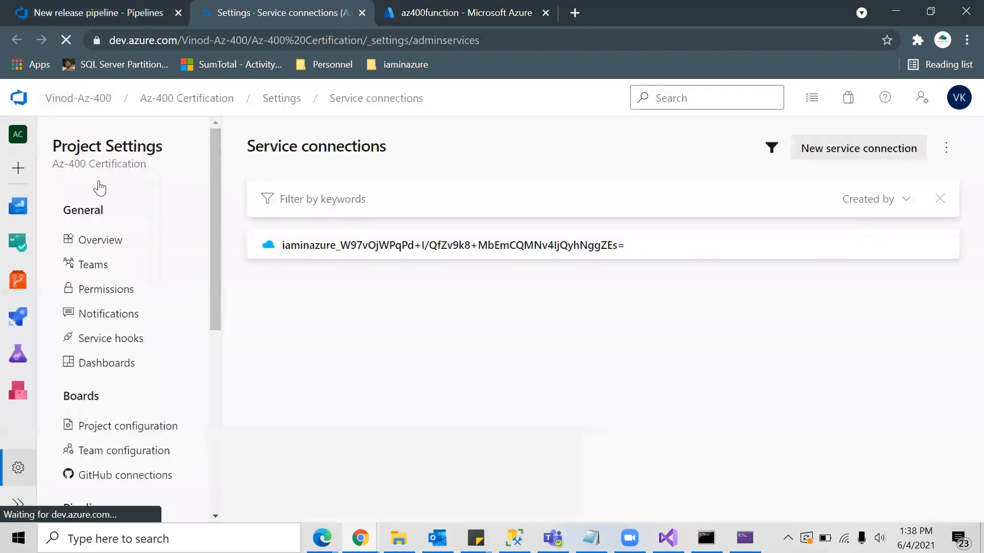
pyautogui.moveTo(55, 149); pyautogui.dragTo(218, 162)
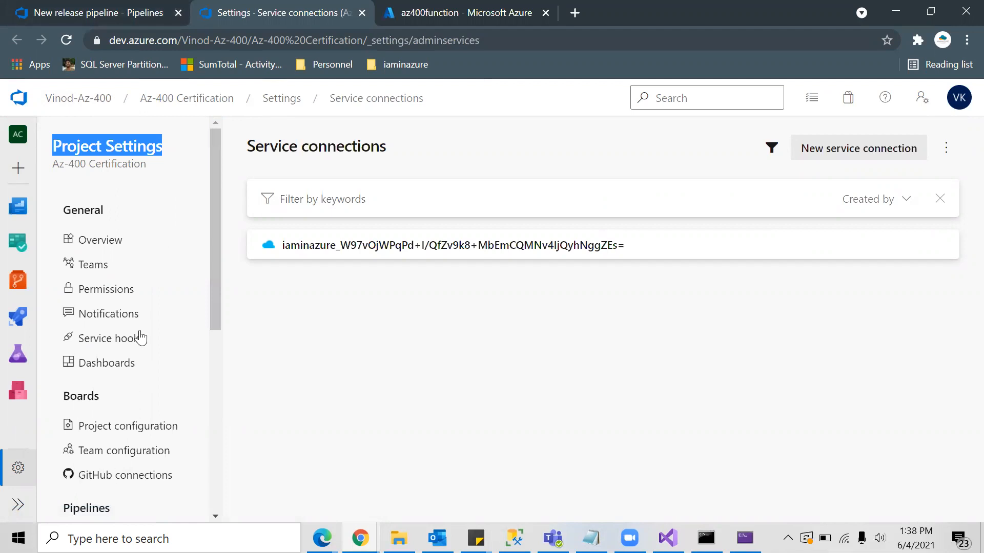
pyautogui.moveTo(242, 148); pyautogui.dragTo(268, 153)
pyautogui.click(383, 147)
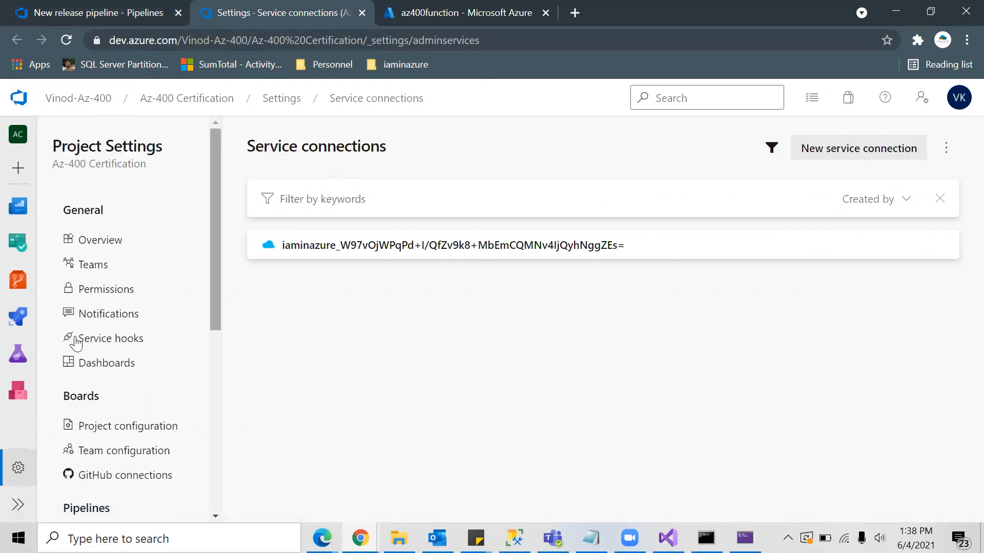
# Leave the unsaved release pipeline and open the service connections in the project settings
pyautogui.click(97, 12)
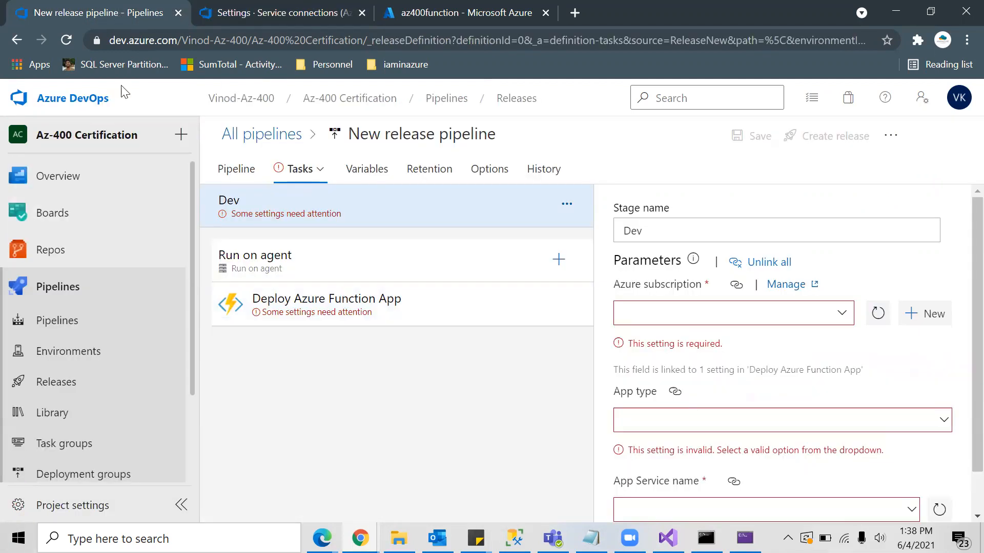
pyautogui.click(85, 507)
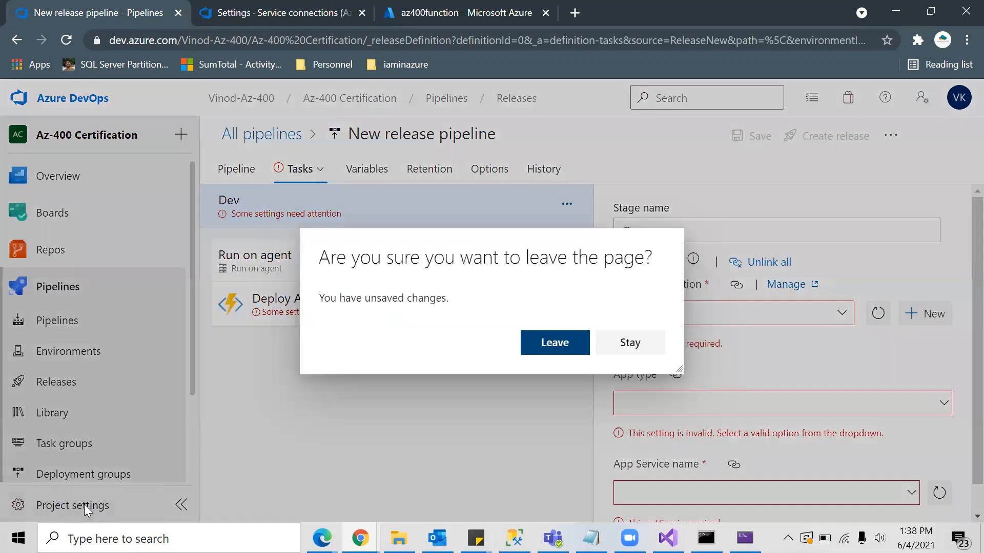
pyautogui.click(631, 346)
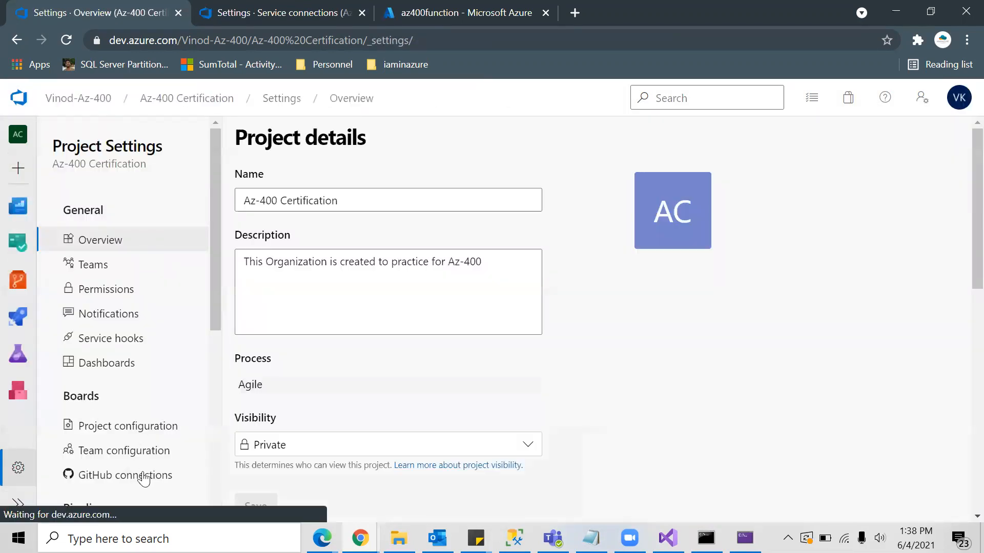
pyautogui.scroll(-3, 146, 477)
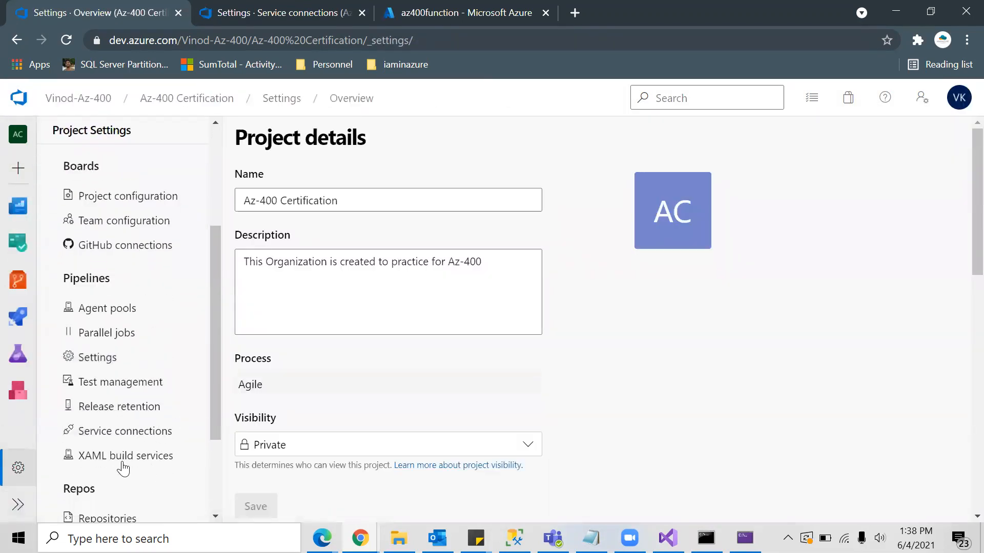
pyautogui.click(143, 438)
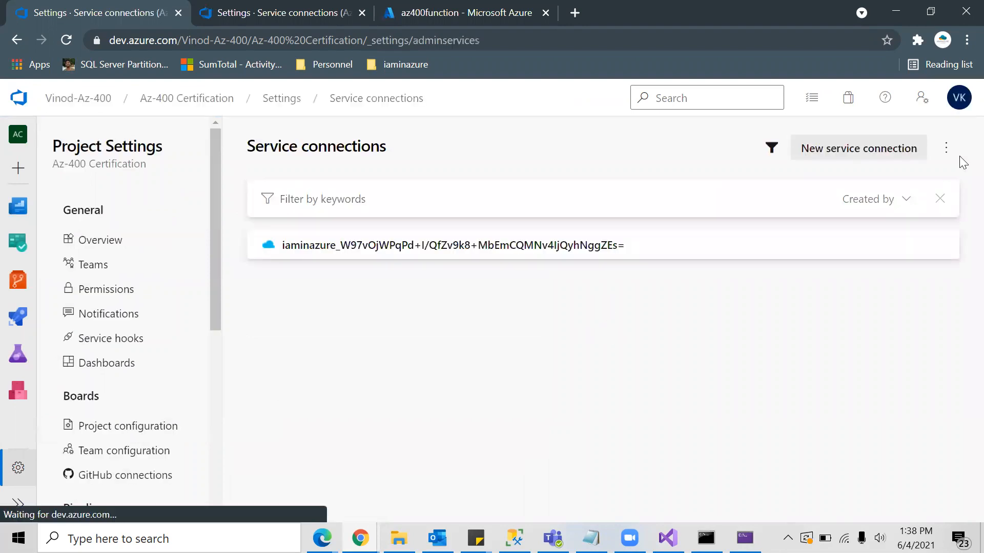
# Start a new service connection of type Azure Resource Manager and proceed to its authentication method
pyautogui.click(862, 157)
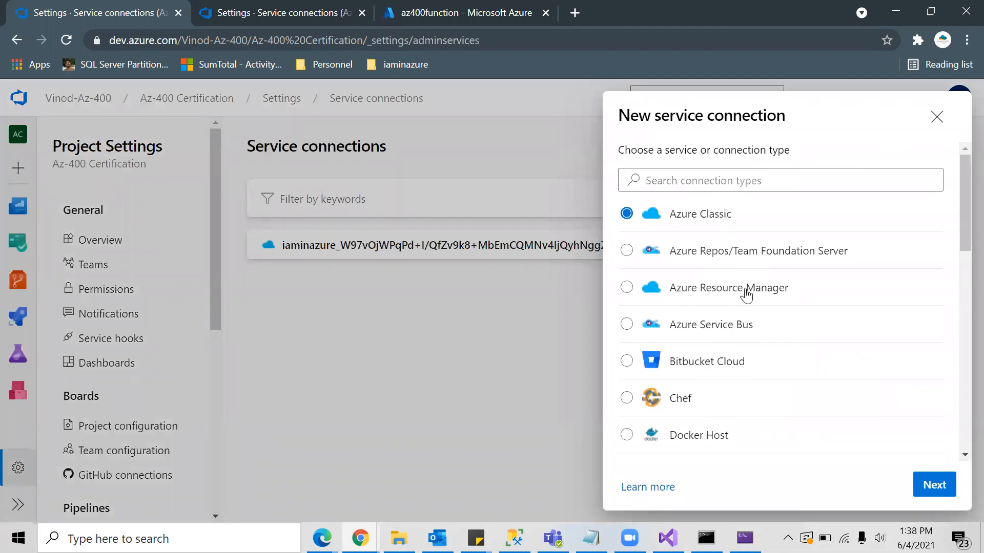
pyautogui.click(628, 288)
pyautogui.click(933, 484)
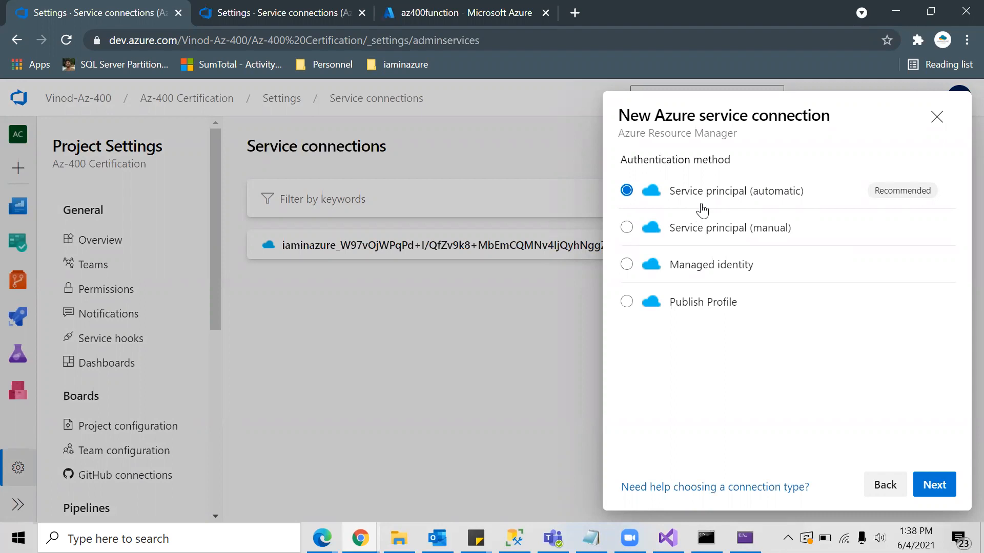
# Choose Service principal (manual) authentication, review the subscription, service principal key and tenant fields it requires, and discard the new connection
pyautogui.click(627, 228)
pyautogui.click(933, 487)
pyautogui.scroll(-2, 739, 338)
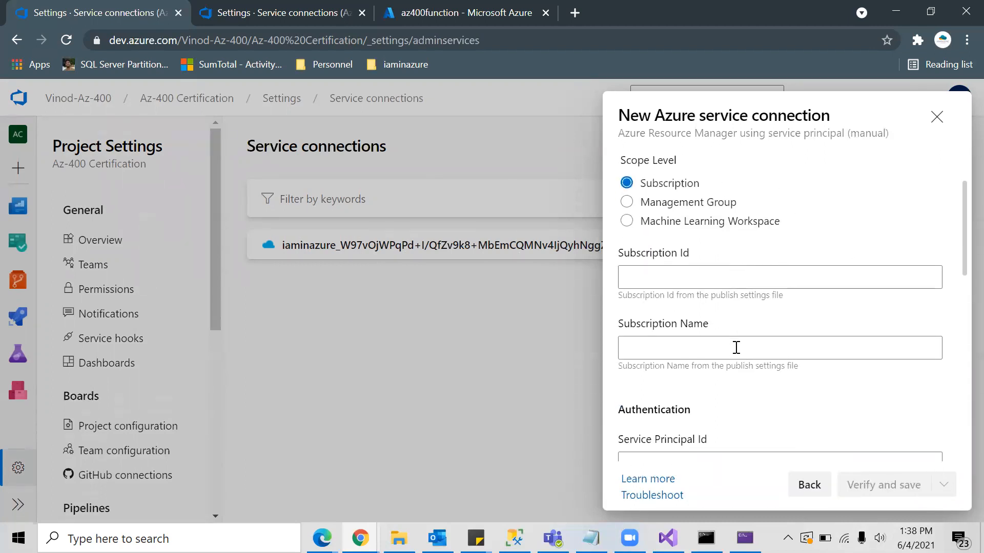
pyautogui.click(676, 348)
pyautogui.scroll(-3, 717, 358)
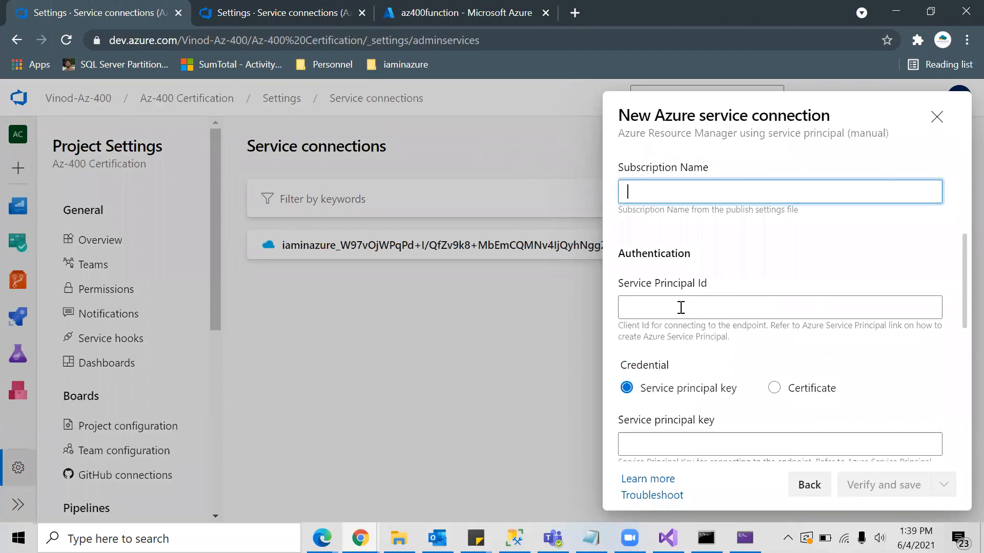
pyautogui.scroll(-5, 818, 357)
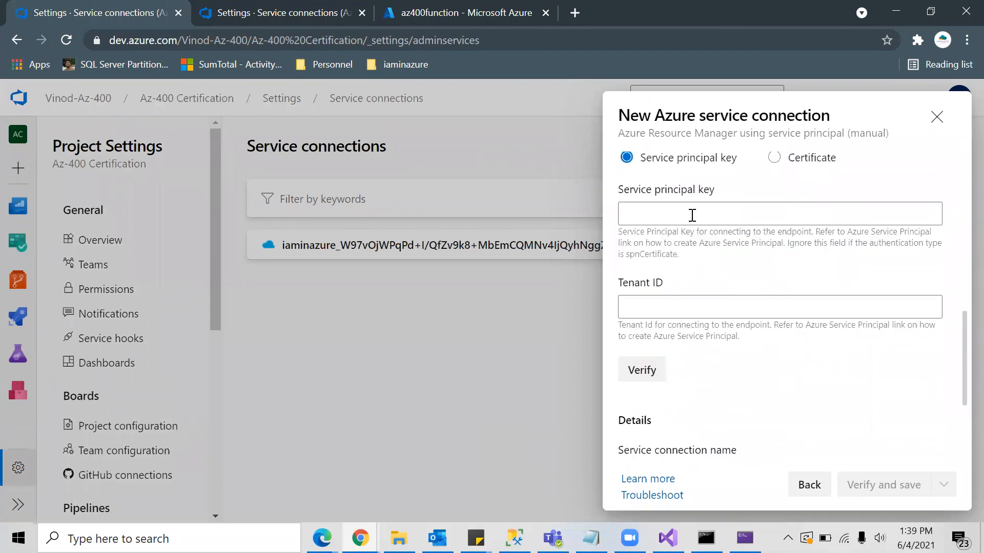
pyautogui.click(677, 311)
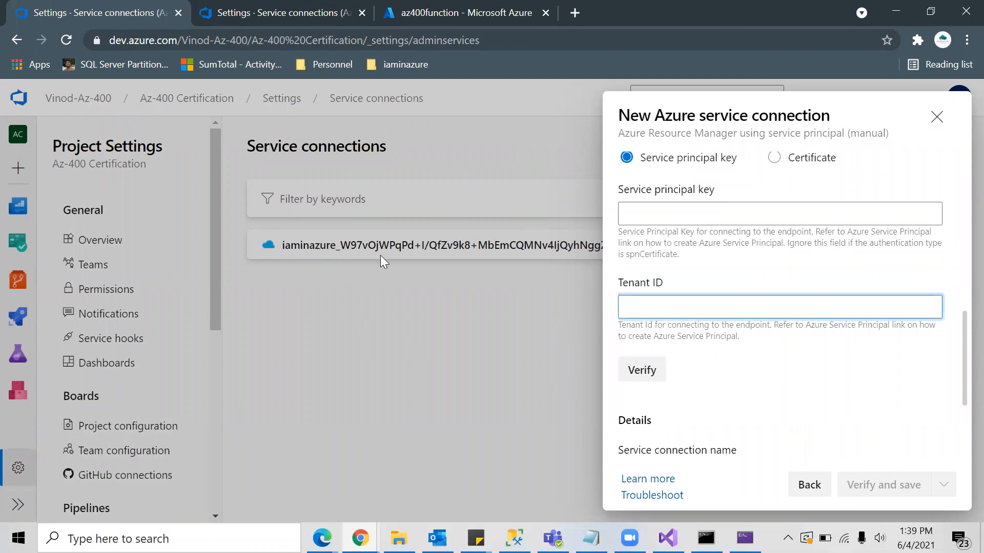
pyautogui.click(937, 117)
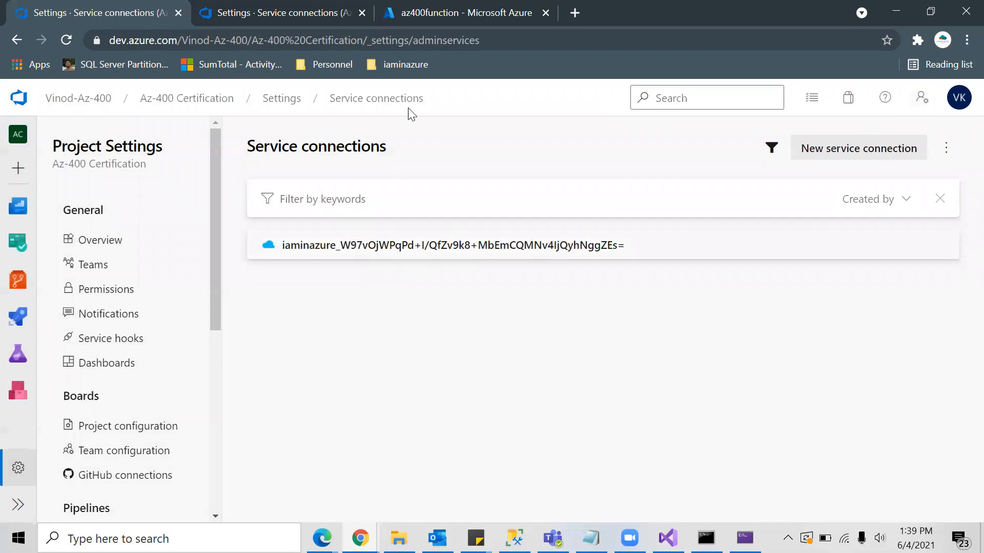
# Switch to the Azure portal, search for Azure Active Directory, and open that service
pyautogui.click(405, 13)
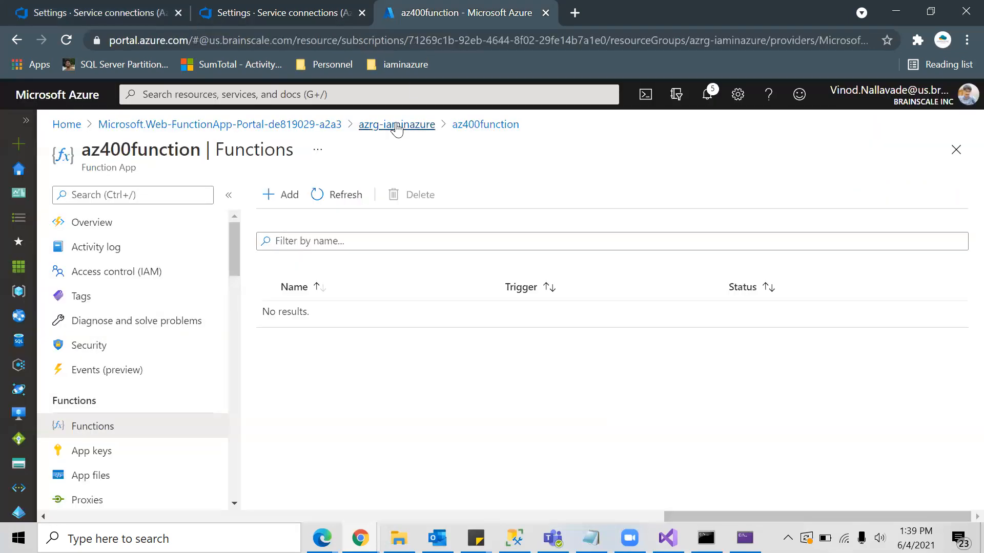
pyautogui.click(399, 96)
pyautogui.write('azue')
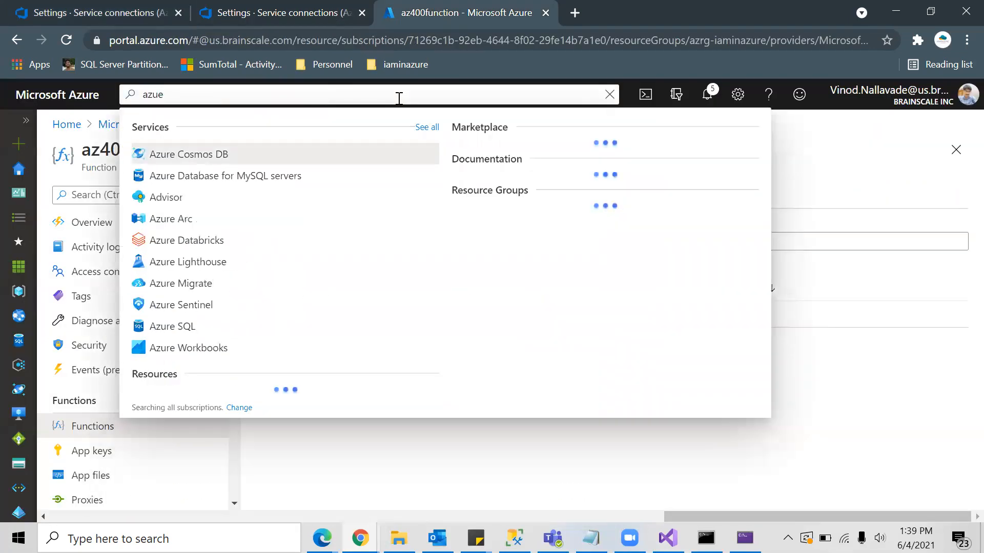
pyautogui.press('BackSpace')
pyautogui.write('re')
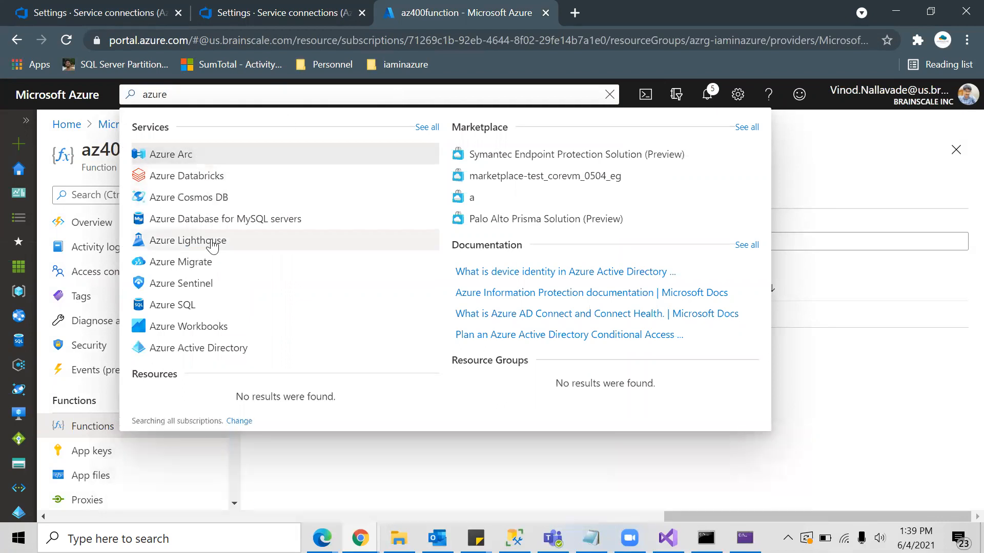
pyautogui.write(' a')
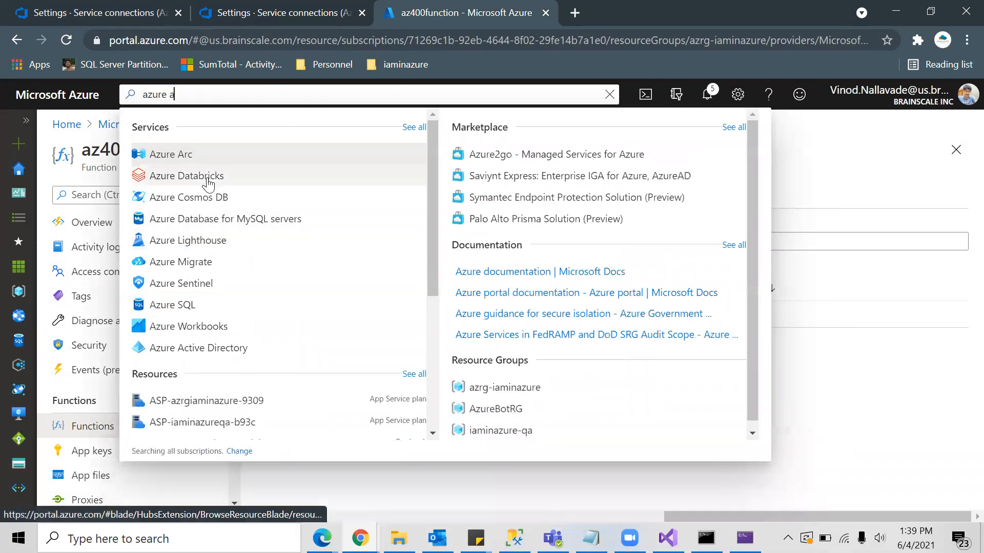
pyautogui.write('cti')
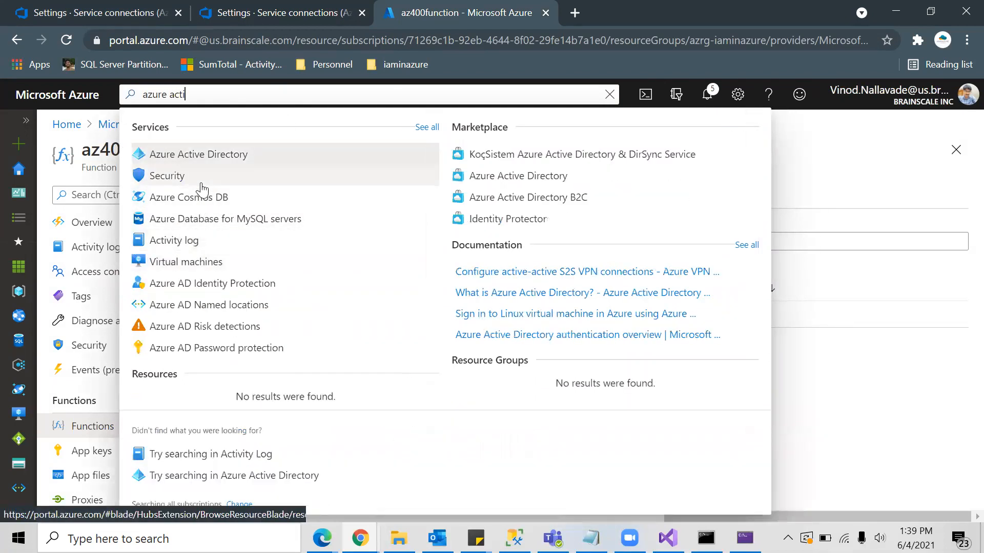
pyautogui.click(238, 158)
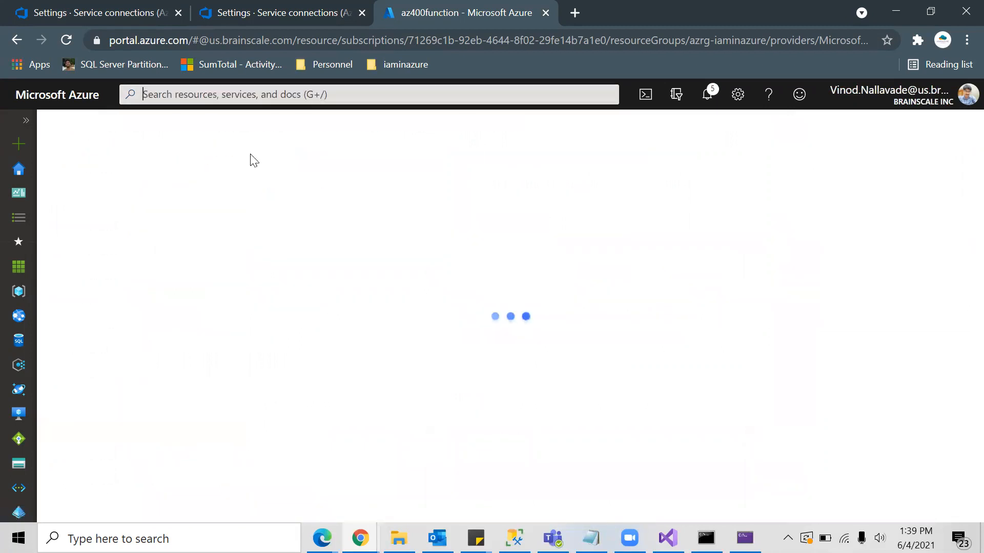
# Open the directory's app registrations
pyautogui.scroll(-3, 148, 417)
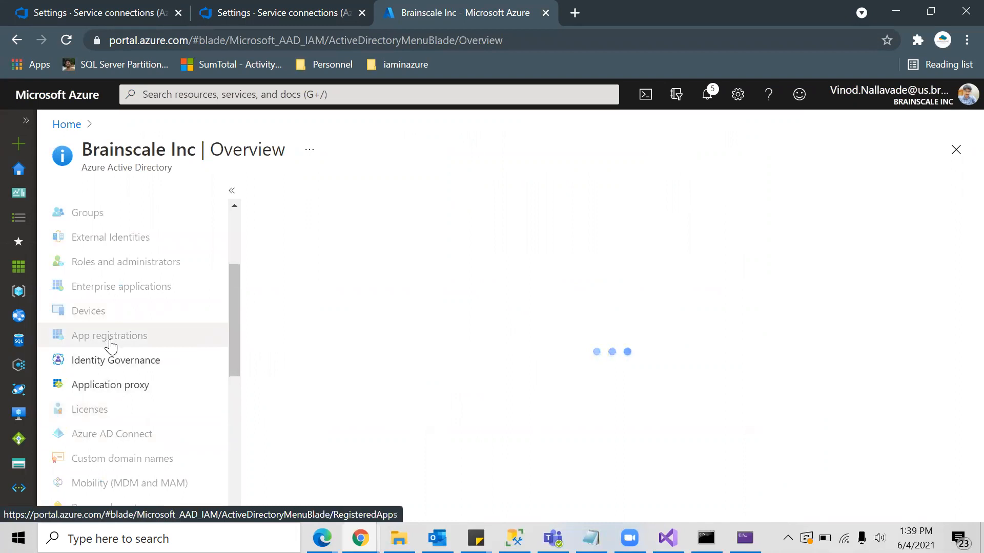
pyautogui.click(109, 342)
pyautogui.click(132, 364)
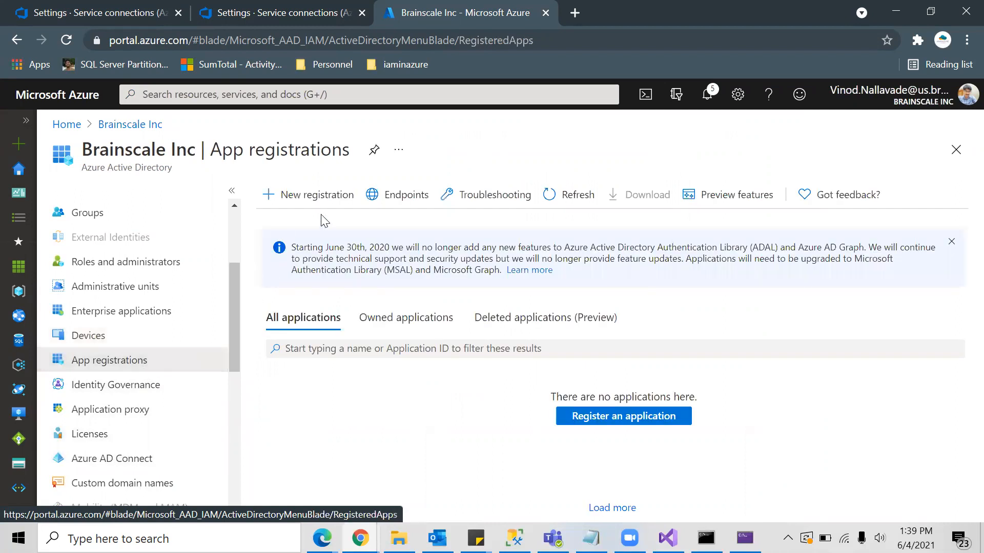
# Review the form for registering a new application, including the redirect URI section, and return to the app registrations without registering
pyautogui.click(318, 198)
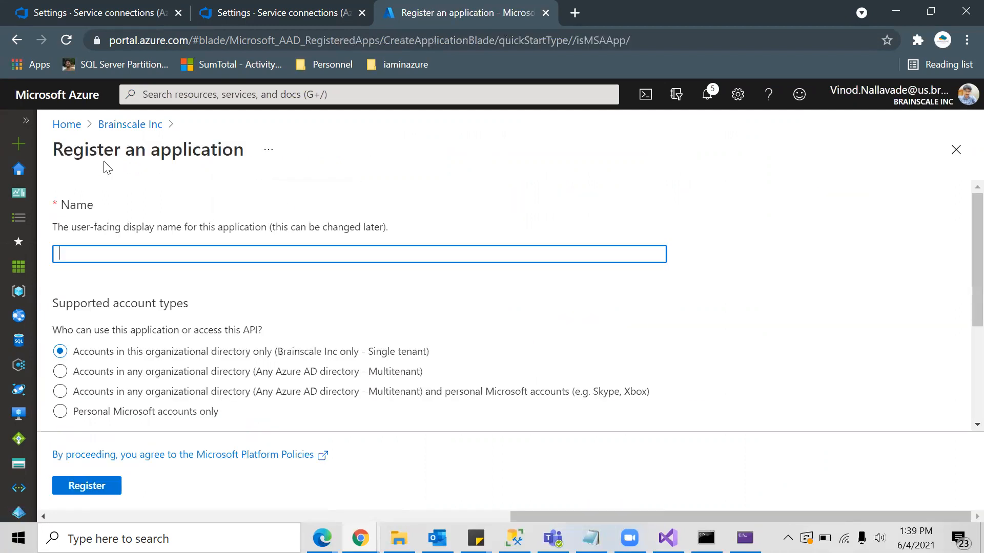
pyautogui.scroll(-3, 149, 248)
pyautogui.scroll(3, 95, 262)
pyautogui.scroll(-3, 180, 184)
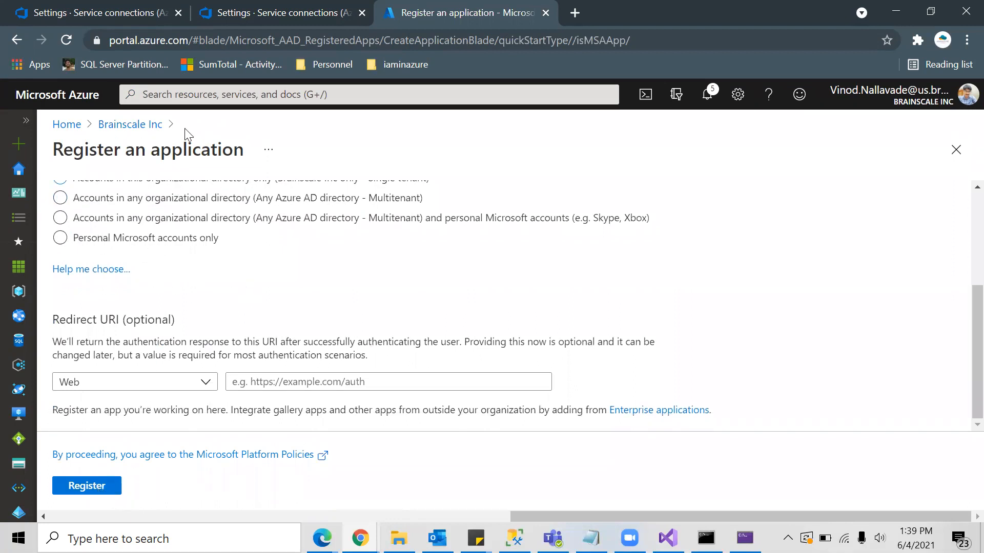
pyautogui.click(142, 125)
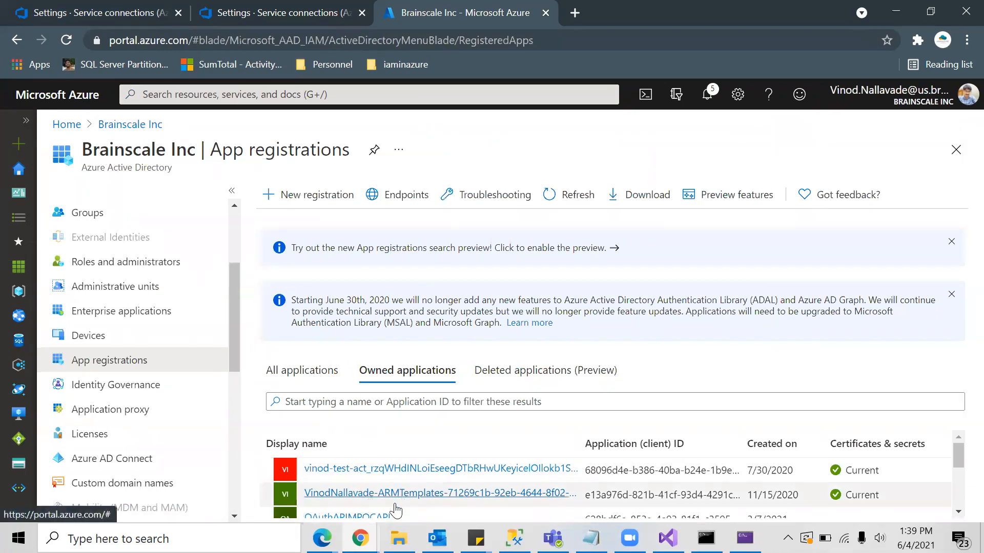
# Open the owned application whose name starts with iaminazure and view its client secrets
pyautogui.scroll(-5, 395, 511)
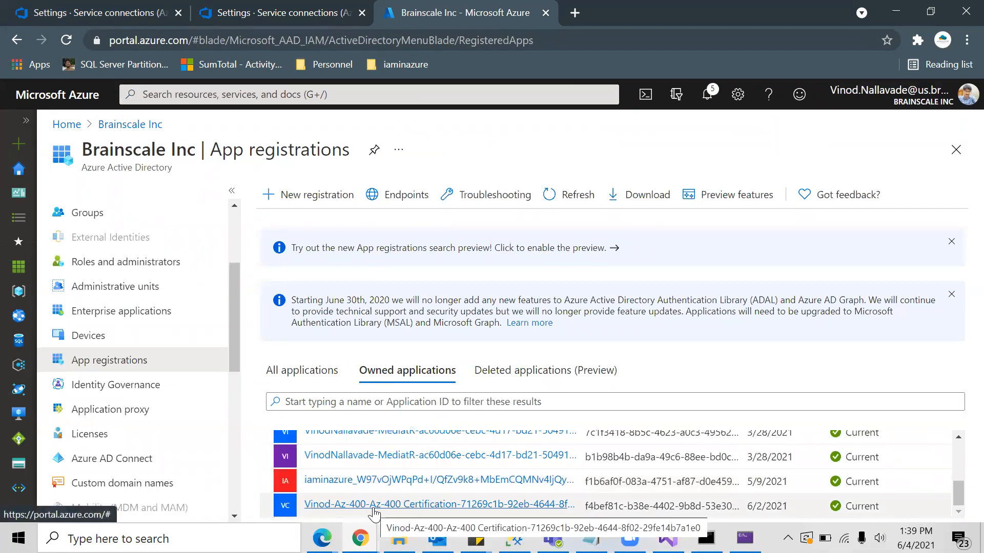
pyautogui.click(359, 482)
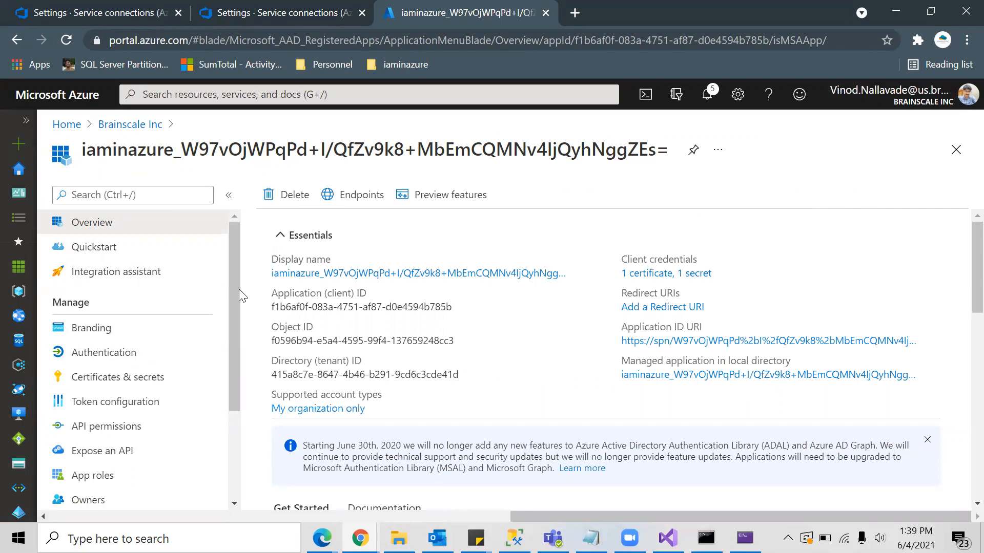
pyautogui.click(125, 385)
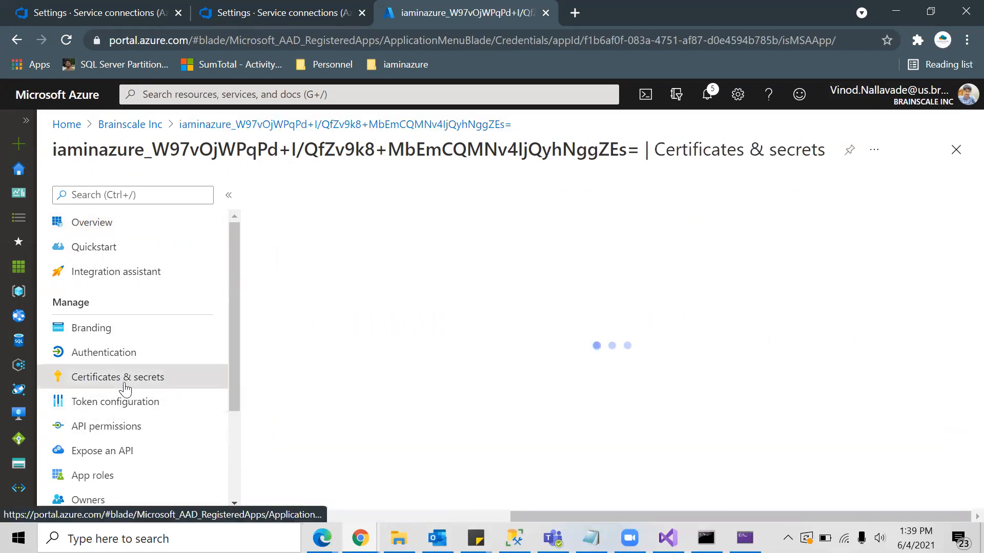
pyautogui.scroll(-3, 418, 405)
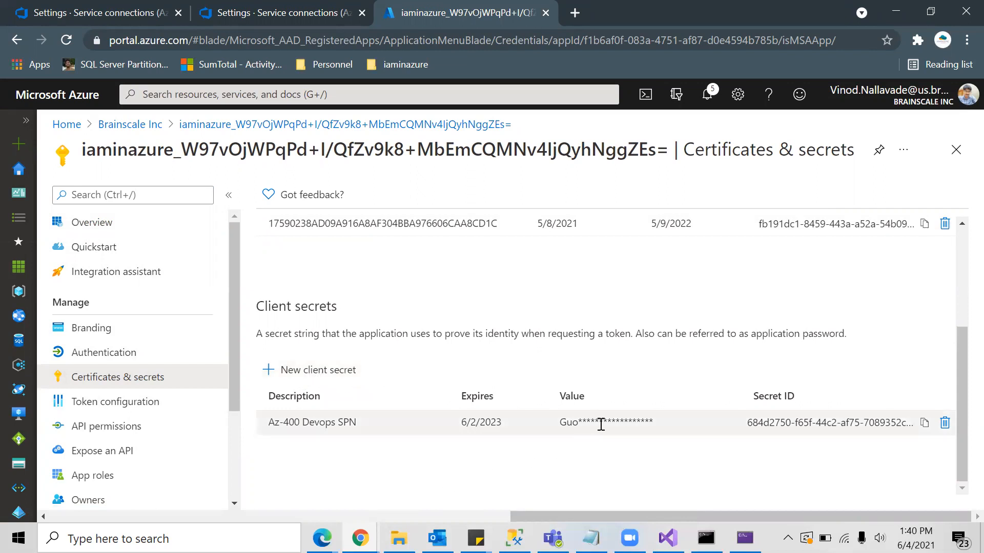
# Return to the Azure DevOps service connections and start a new Azure Resource Manager connection
pyautogui.click(274, 11)
pyautogui.click(820, 154)
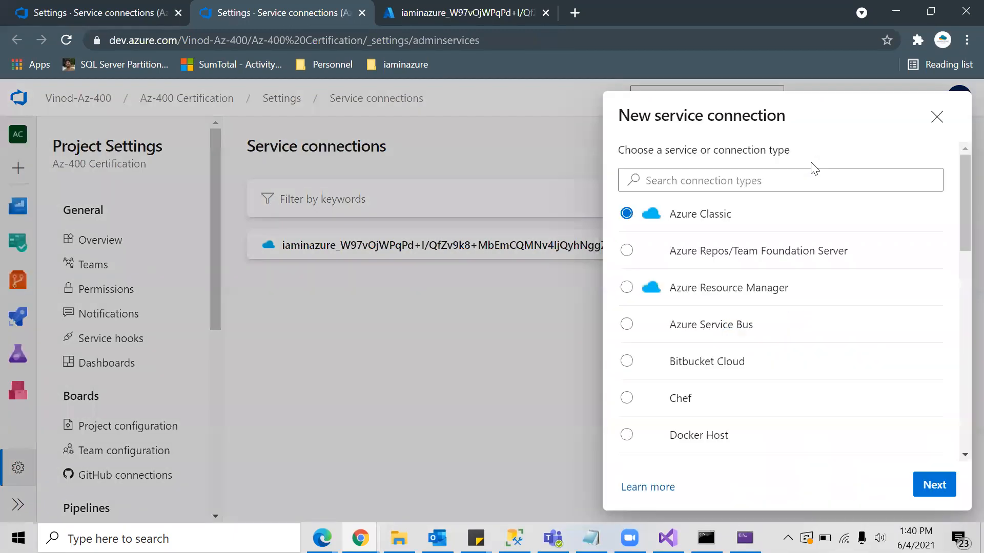
pyautogui.click(727, 295)
pyautogui.click(935, 487)
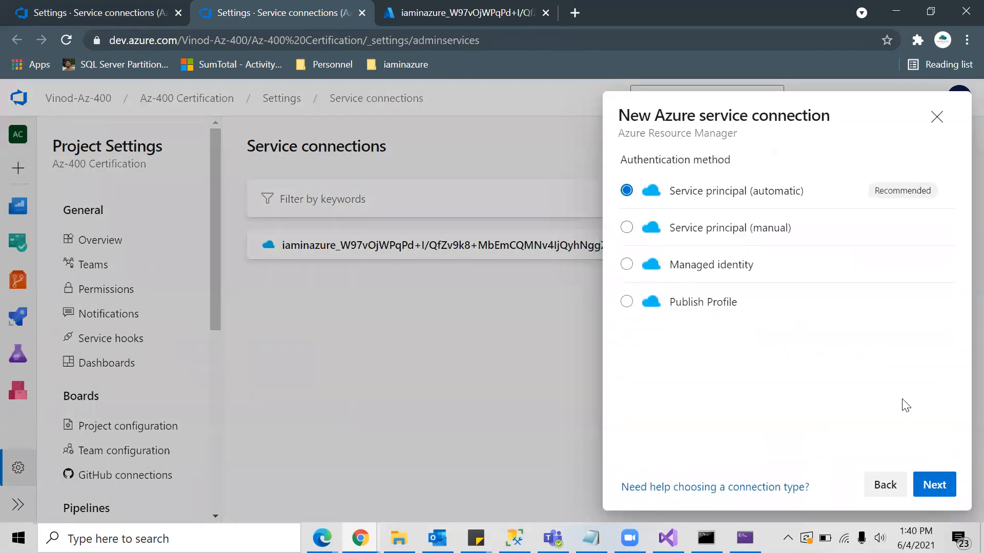
# Select Service principal (manual), review the authentication fields for service principal ID, key and tenant, and close the form without saving
pyautogui.click(738, 233)
pyautogui.click(935, 484)
pyautogui.scroll(-1, 769, 414)
pyautogui.scroll(-4, 770, 414)
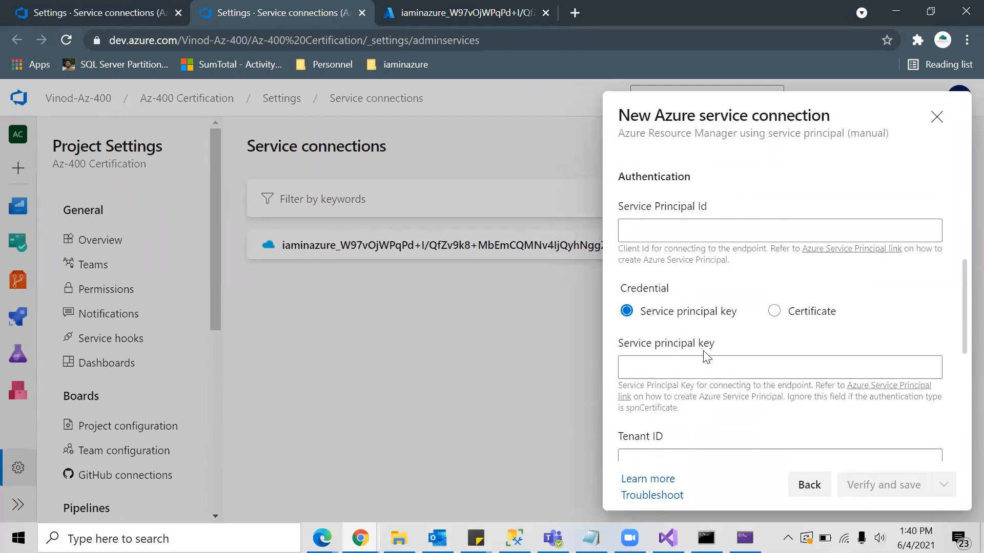
pyautogui.scroll(5, 763, 368)
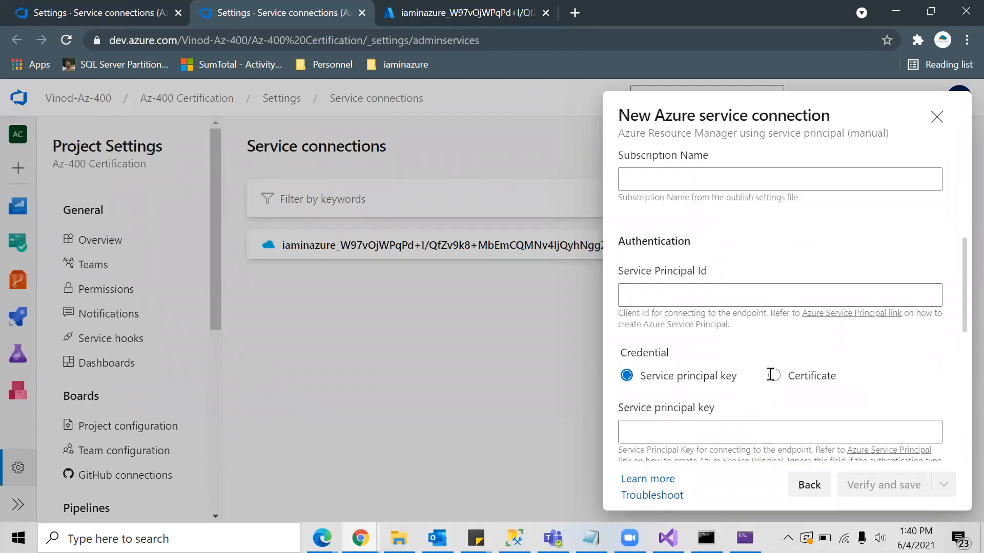
pyautogui.click(945, 124)
# View the authentication methods offered for a new Azure Resource Manager connection and close the form
pyautogui.click(871, 149)
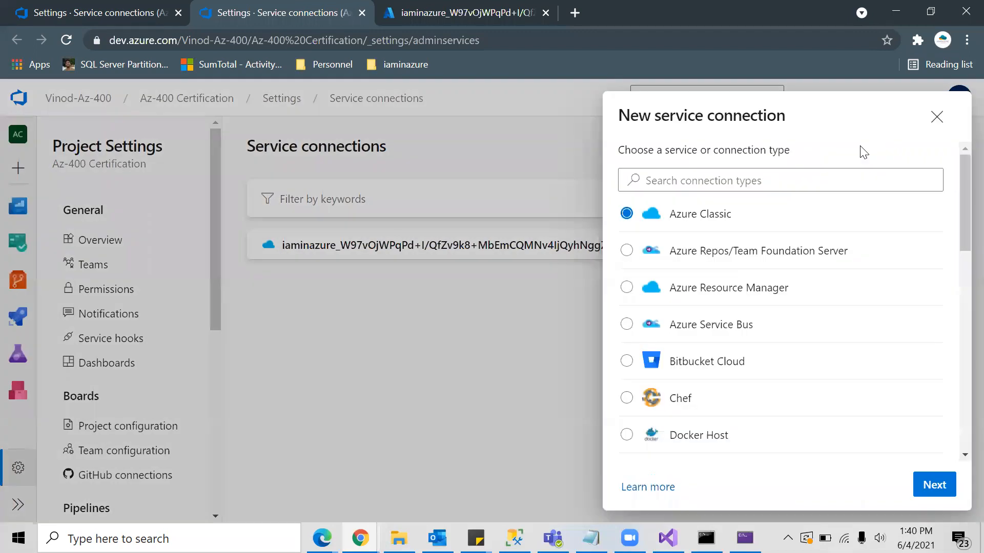
pyautogui.click(727, 288)
pyautogui.click(934, 485)
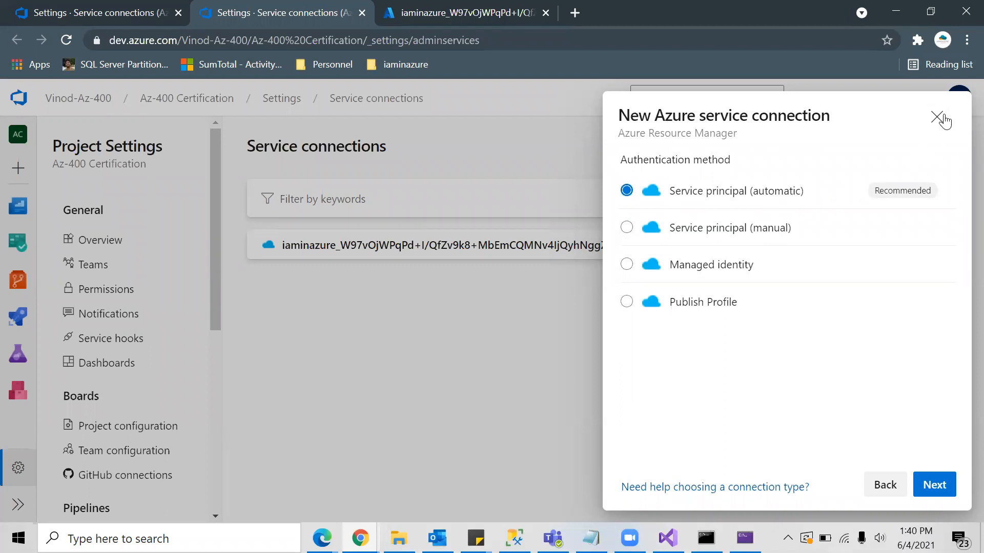
pyautogui.click(935, 122)
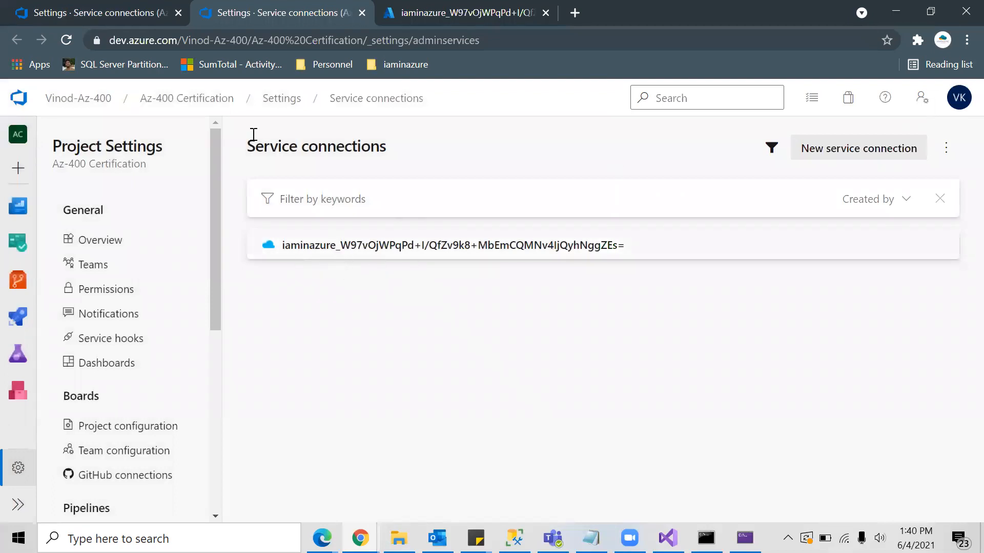
# Go to the project's releases and start a new release pipeline
pyautogui.click(96, 12)
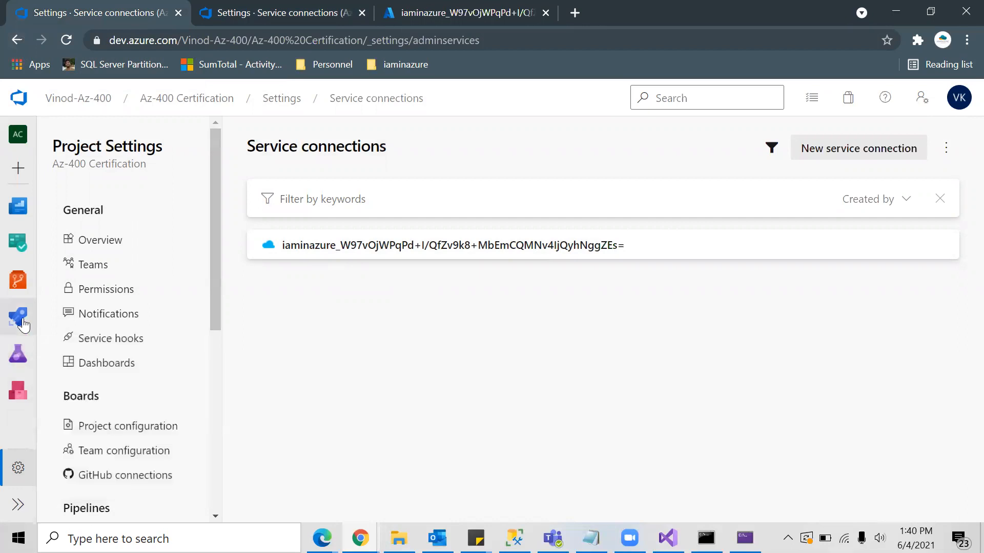
pyautogui.click(18, 317)
pyautogui.click(77, 382)
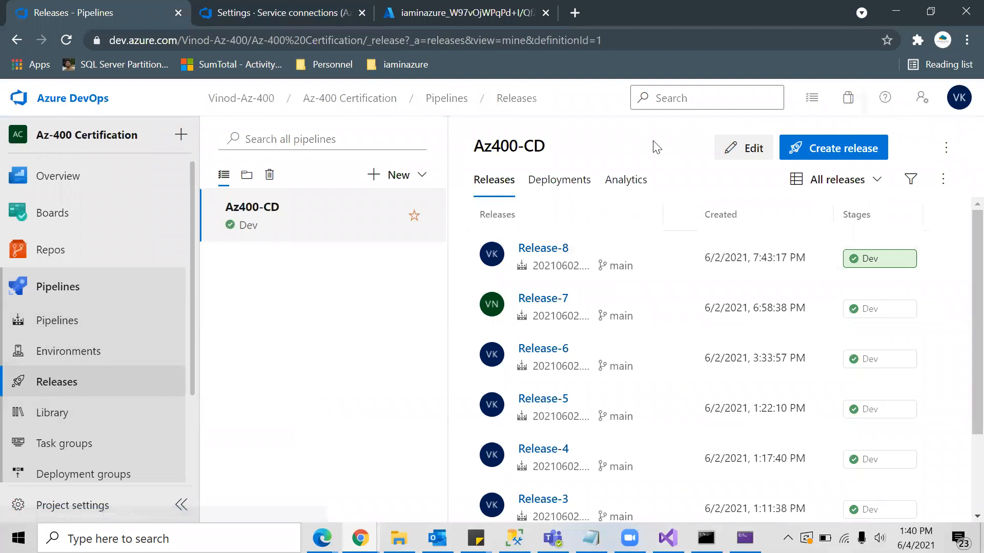
pyautogui.click(398, 178)
pyautogui.click(332, 206)
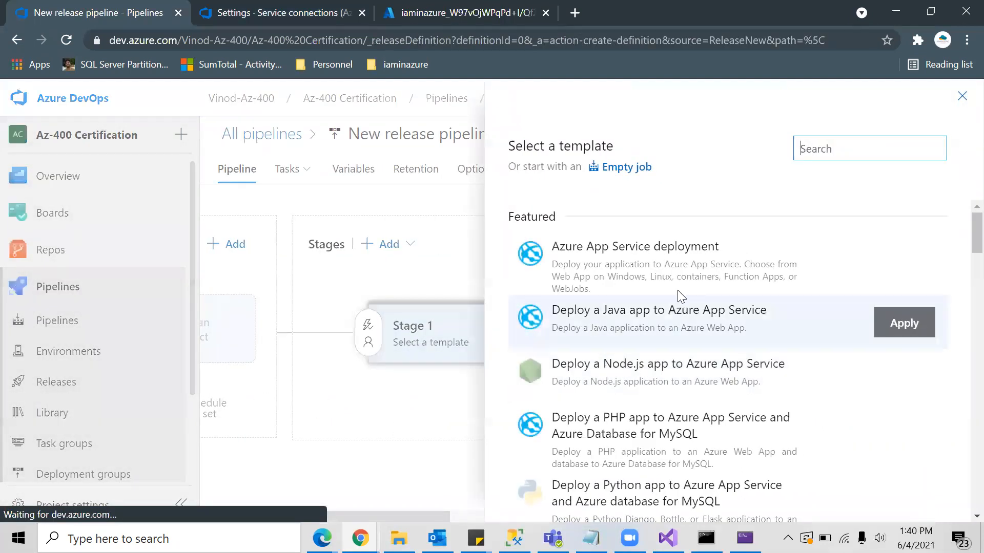
# Search the templates for "func" and apply Deploy a function app to Azure Functions
pyautogui.write('func')
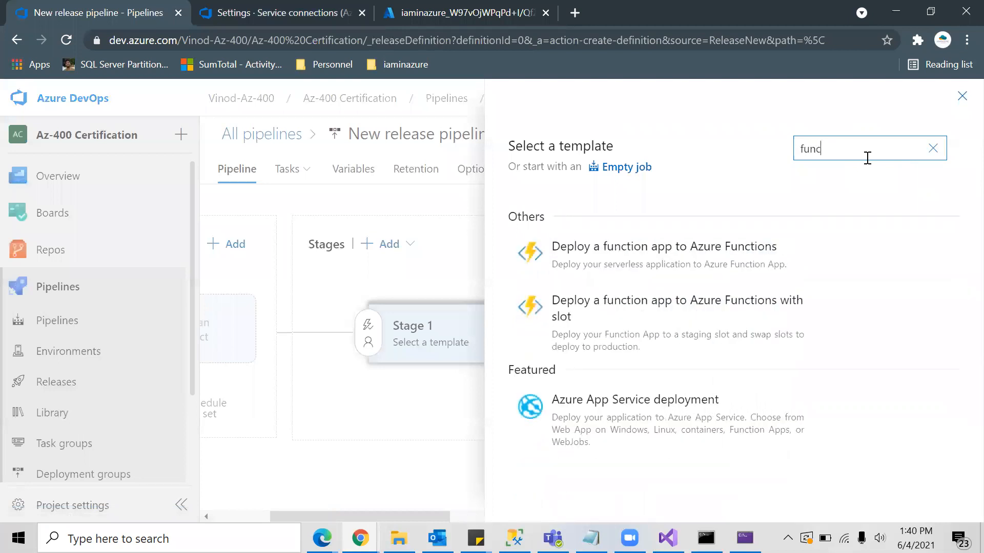
pyautogui.moveTo(784, 266)
pyautogui.click(918, 257)
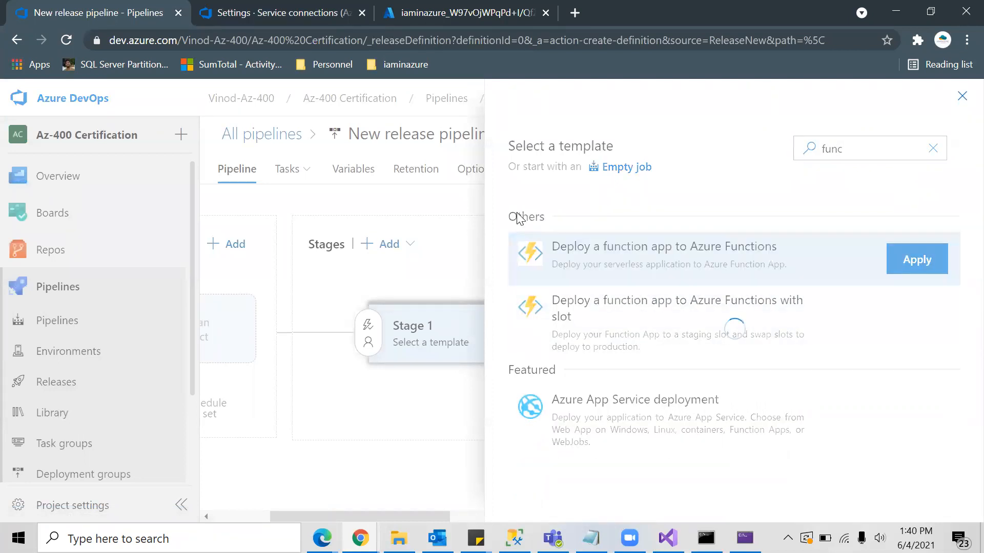
# Name the stage Development, close its properties, and open the stage's job and task settings
pyautogui.click(612, 341)
pyautogui.hotkey('ctrl', 'a')
pyautogui.write('Dev')
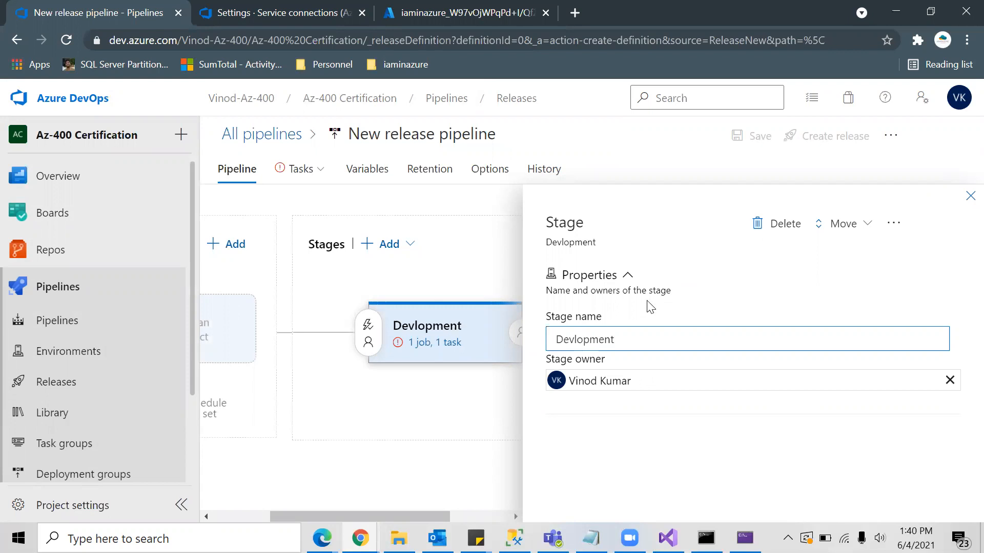
pyautogui.click(574, 340)
pyautogui.press('BackSpace')
pyautogui.write('ev')
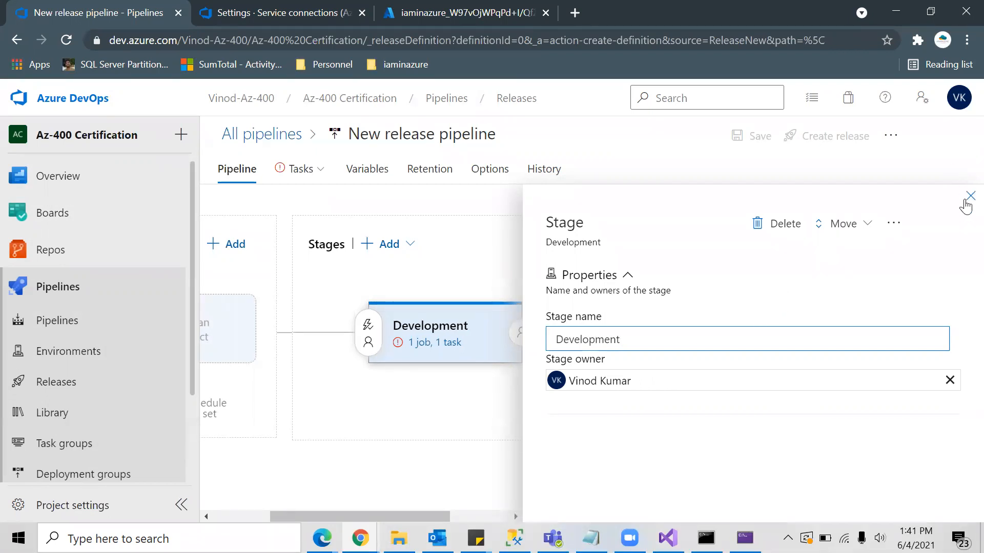
pyautogui.click(969, 196)
pyautogui.click(533, 343)
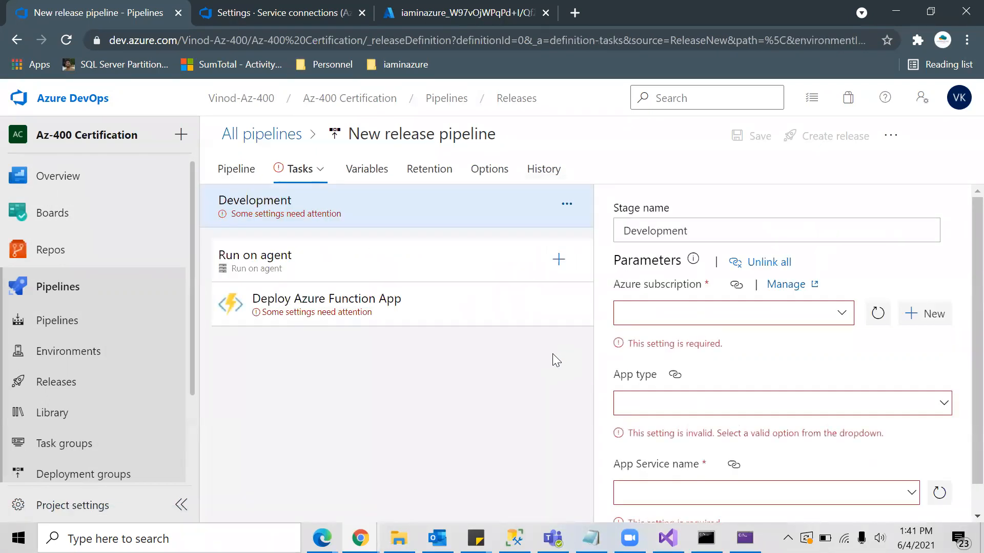
# Set the Development stage's Azure subscription to the iaminazure service connection and its app type to Function App on Windows
pyautogui.click(315, 315)
pyautogui.click(363, 202)
pyautogui.click(842, 316)
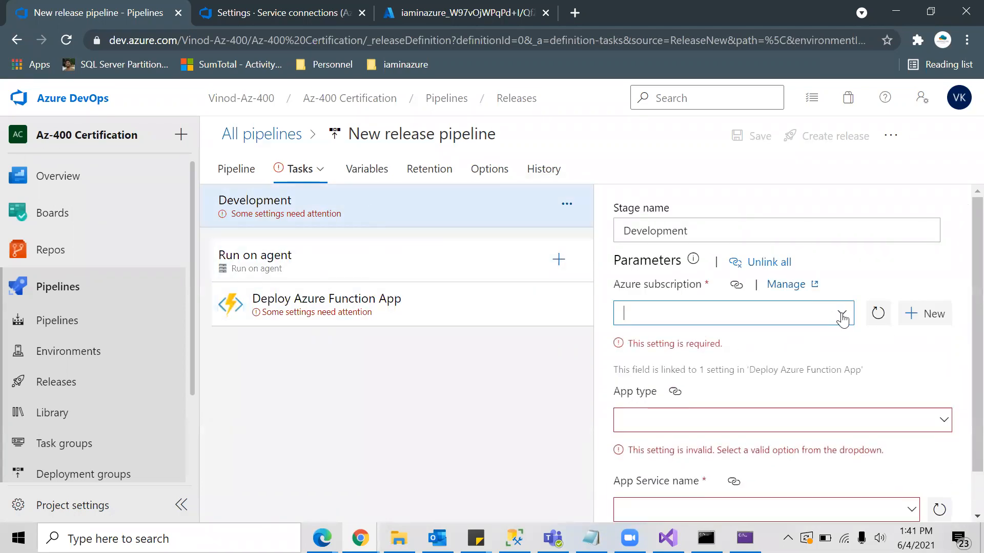
pyautogui.click(790, 362)
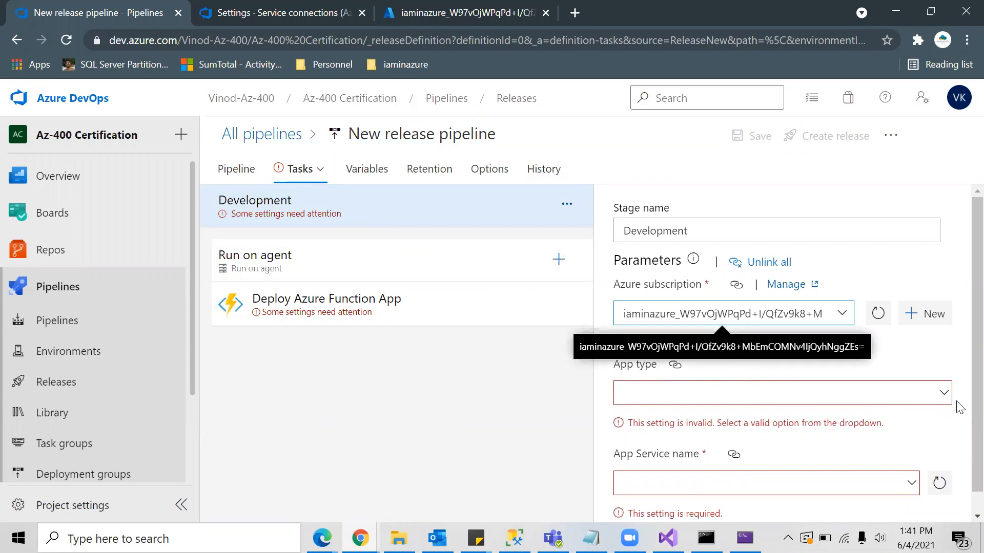
pyautogui.click(944, 382)
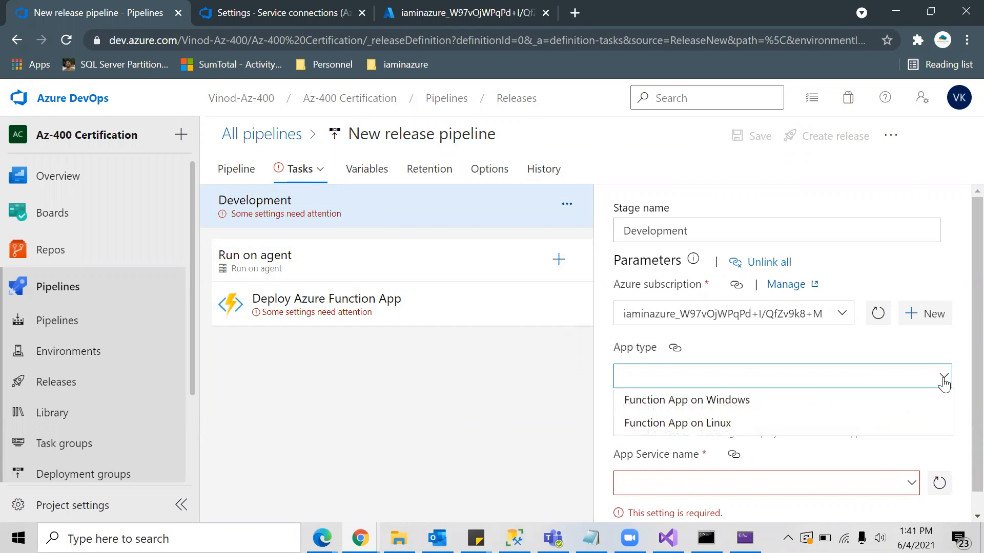
pyautogui.click(729, 403)
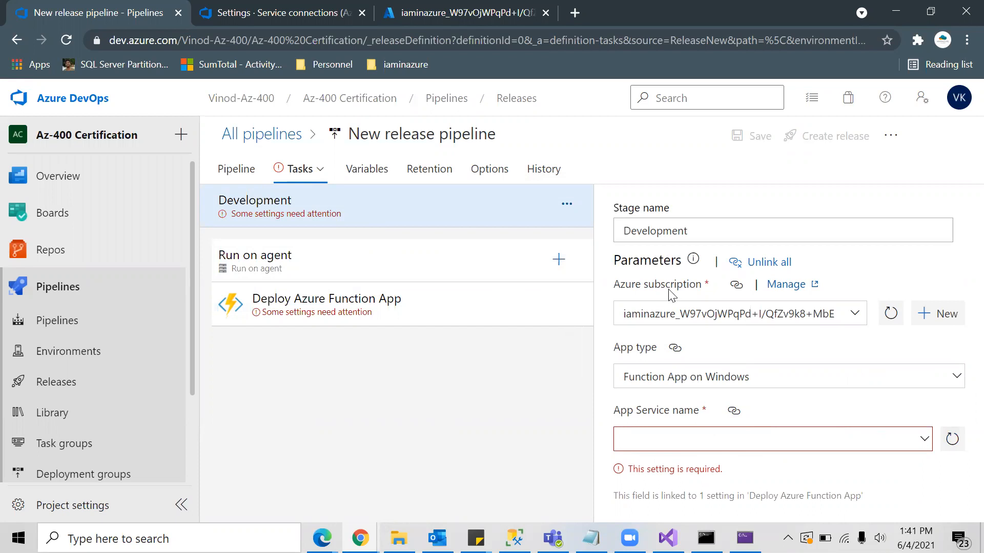
# In the Azure portal, open resource group azrg-iaminazure from the latest deployment notification and look up the function app's name
pyautogui.click(924, 439)
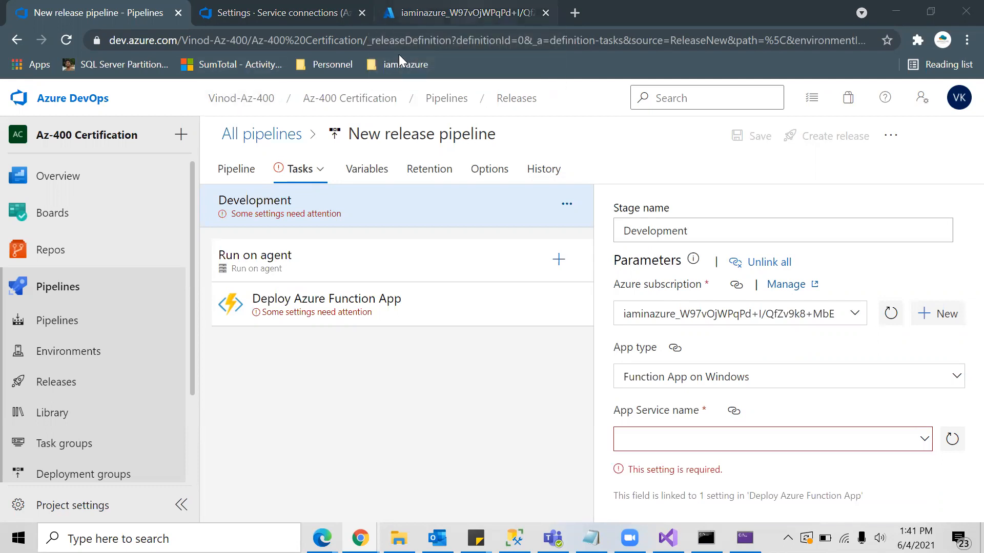
pyautogui.click(461, 13)
pyautogui.click(154, 129)
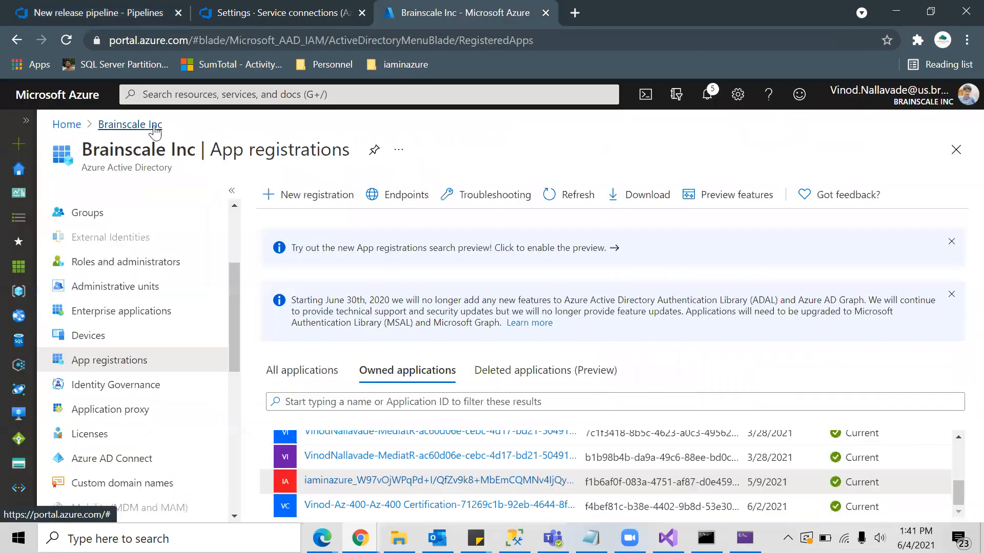
pyautogui.click(67, 125)
pyautogui.click(707, 94)
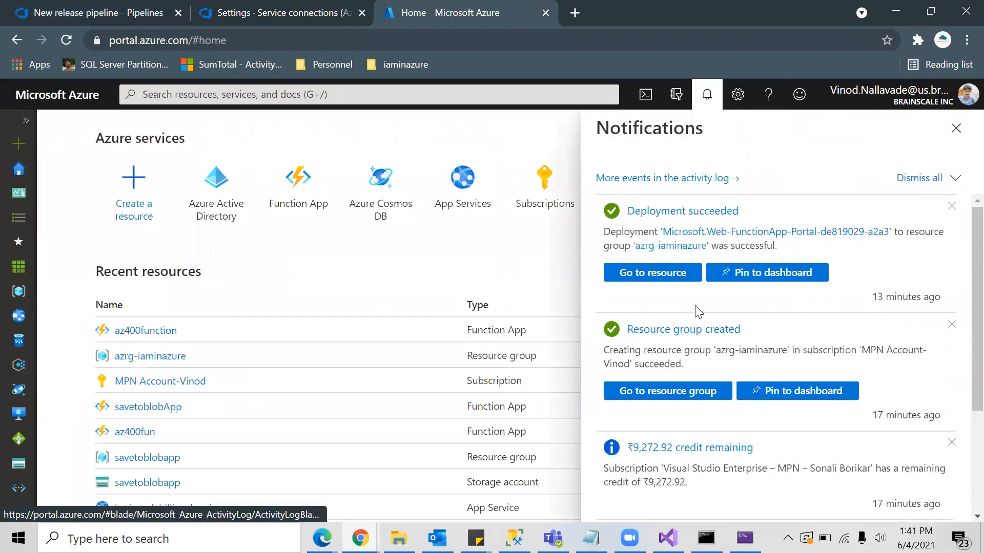
pyautogui.click(723, 212)
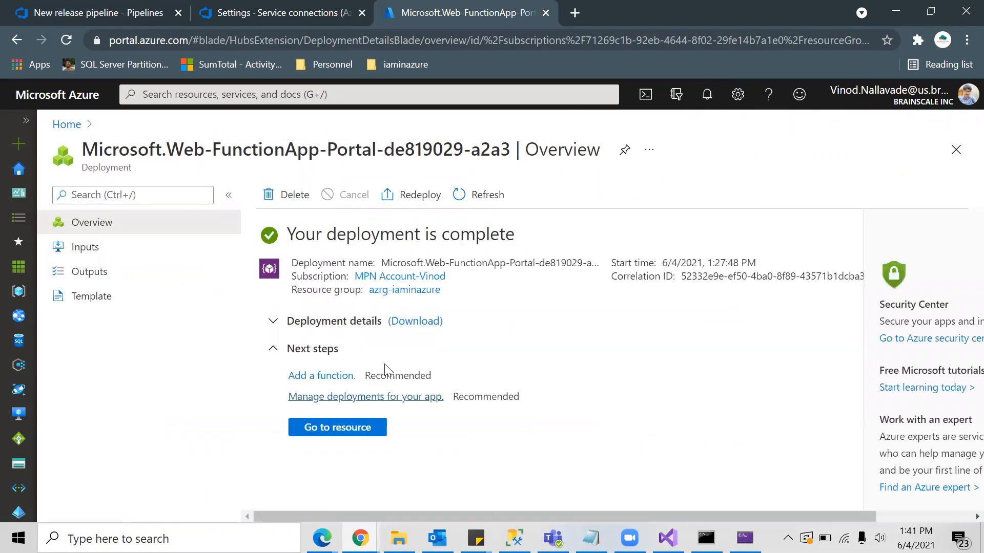
pyautogui.click(420, 290)
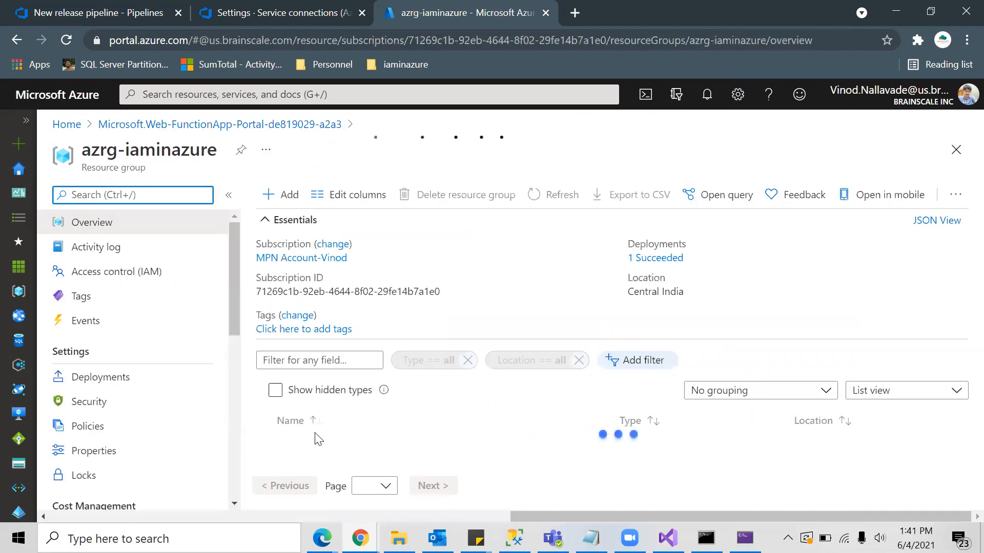
pyautogui.click(273, 220)
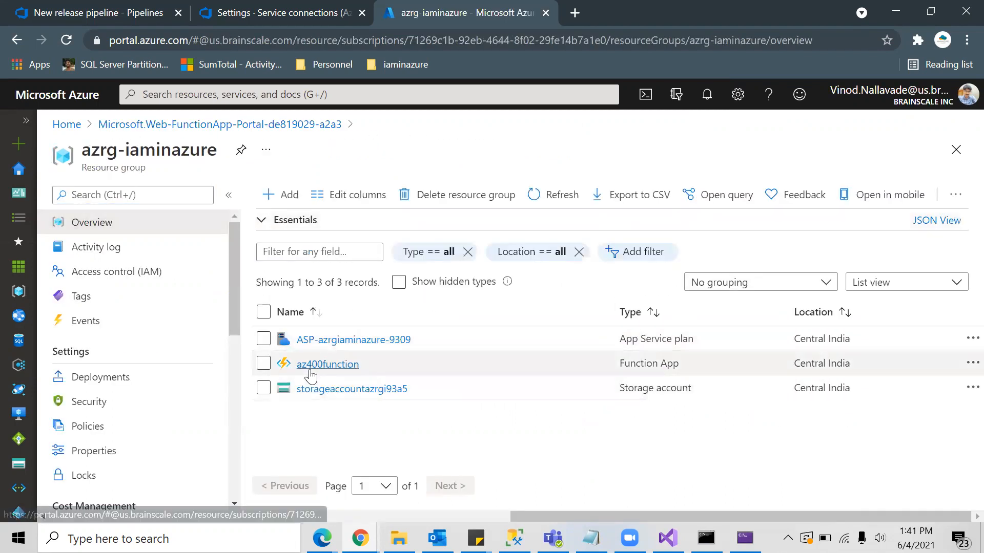
# Return to the release pipeline in Azure DevOps and set the App Service name to az400function
pyautogui.click(129, 12)
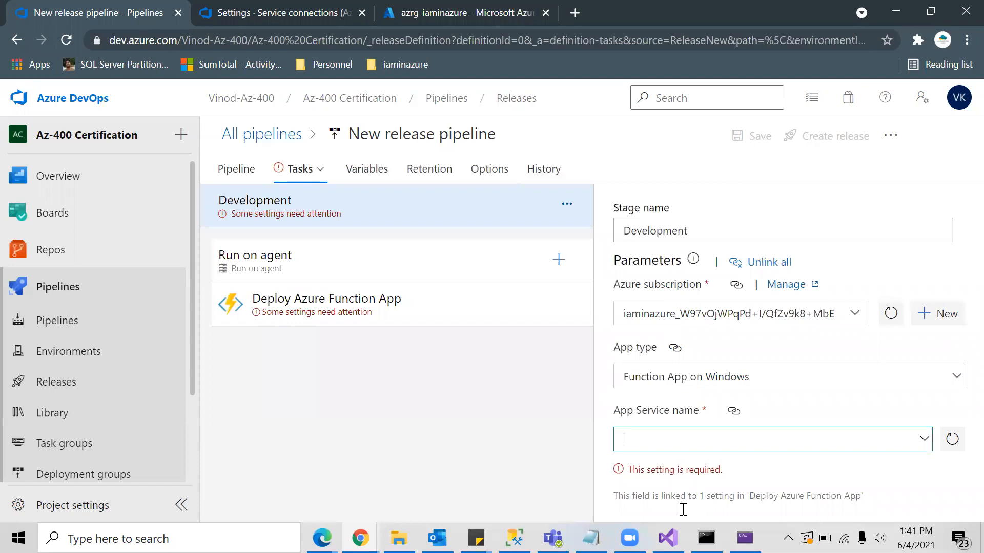
pyautogui.click(924, 439)
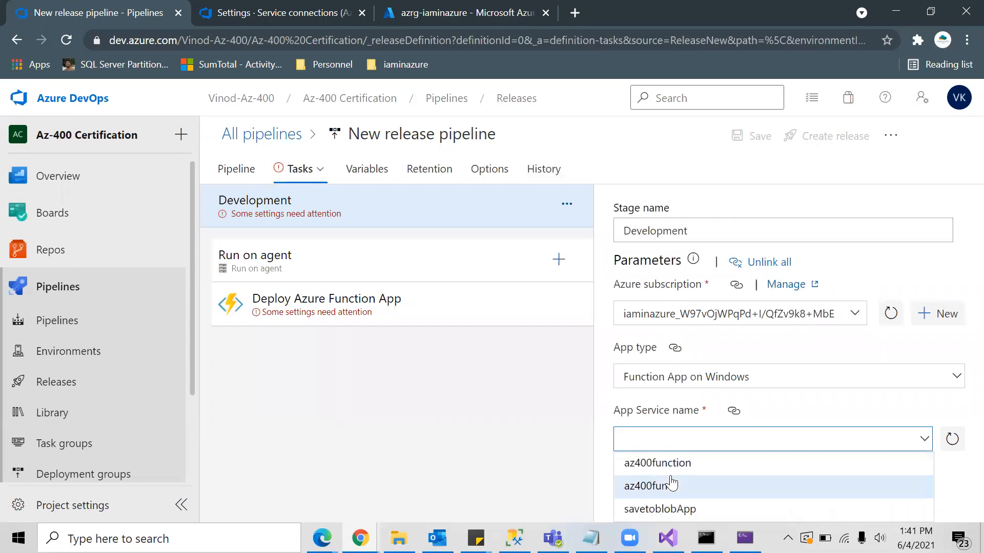
pyautogui.click(671, 461)
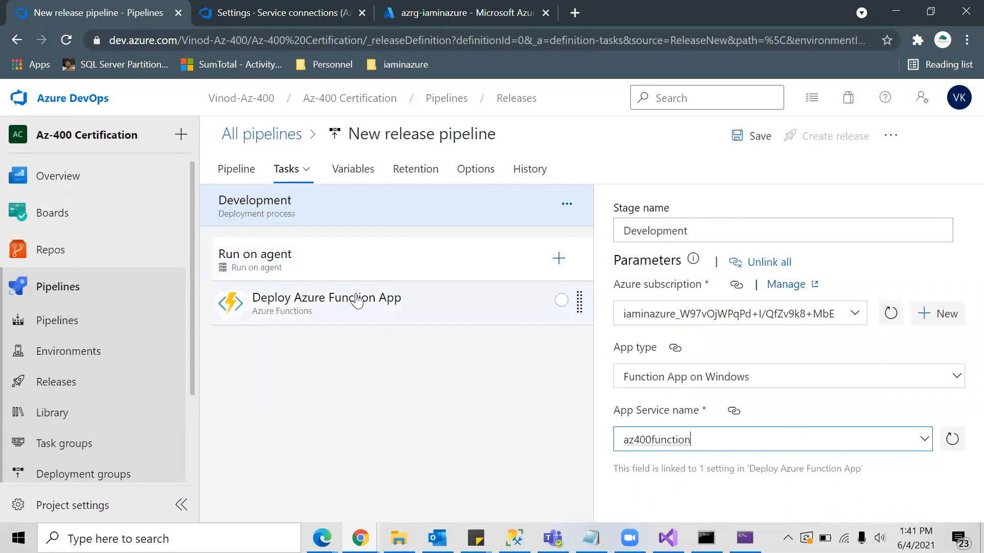
# Review the Deploy Azure Function App task's settings, including the package or folder path
pyautogui.click(361, 315)
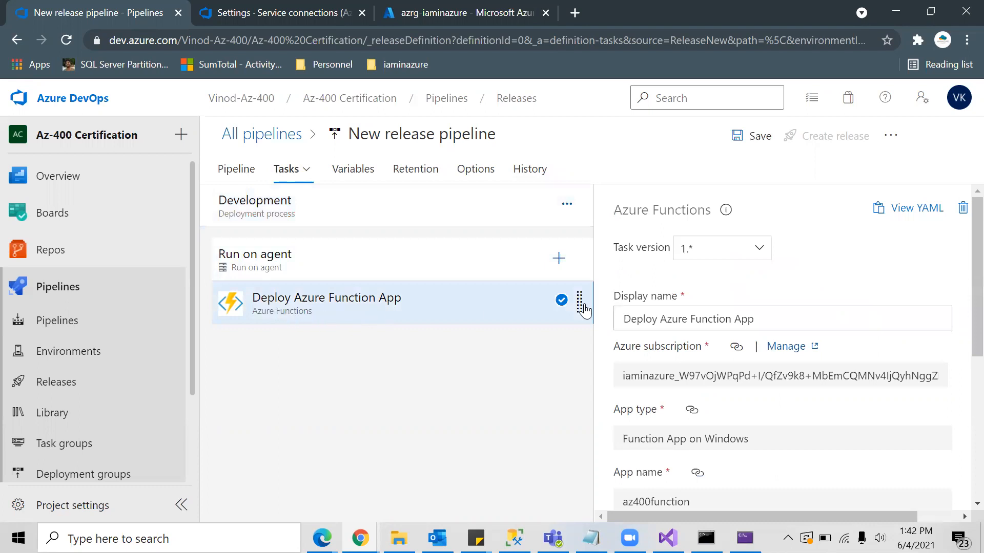
pyautogui.scroll(-4, 769, 420)
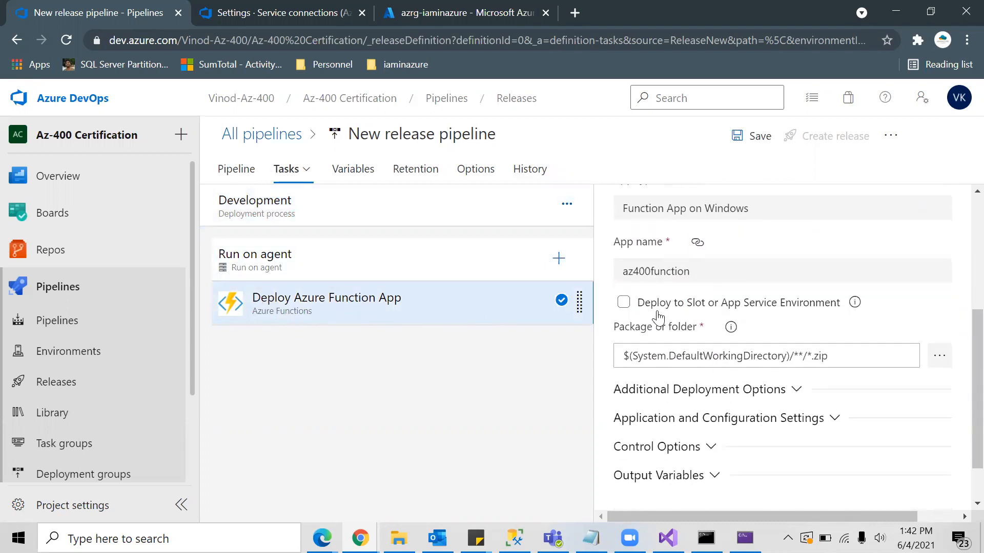
pyautogui.scroll(3, 697, 279)
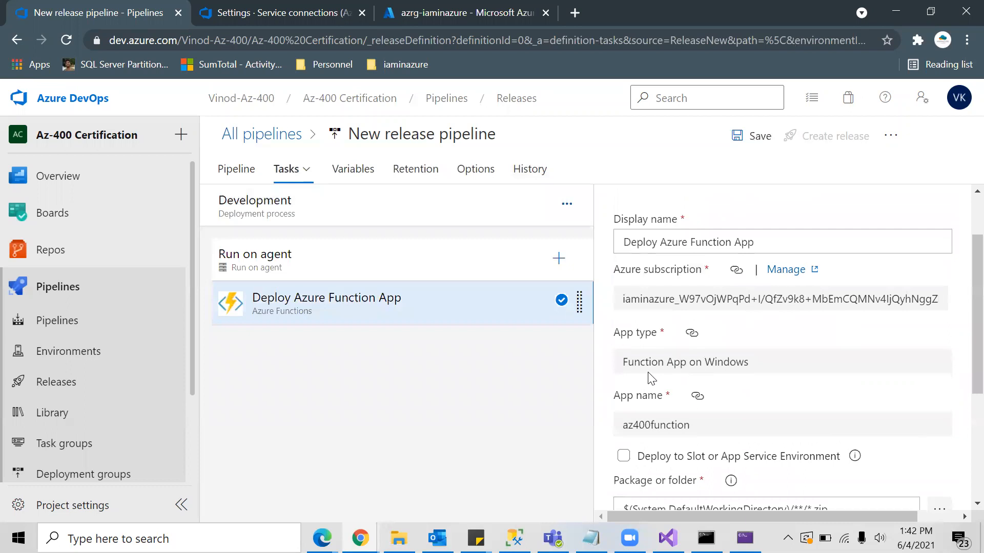
pyautogui.scroll(-4, 733, 410)
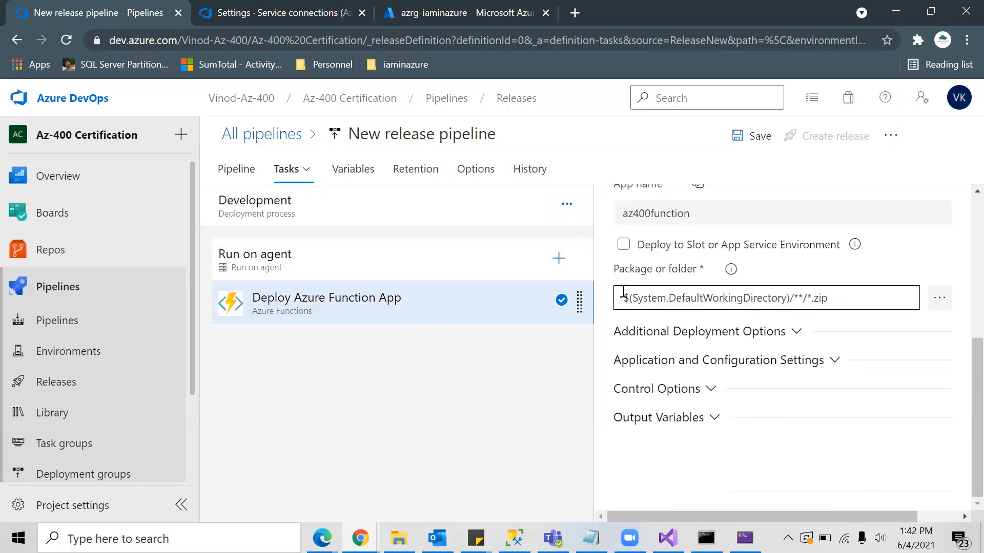
pyautogui.doubleClick(821, 302)
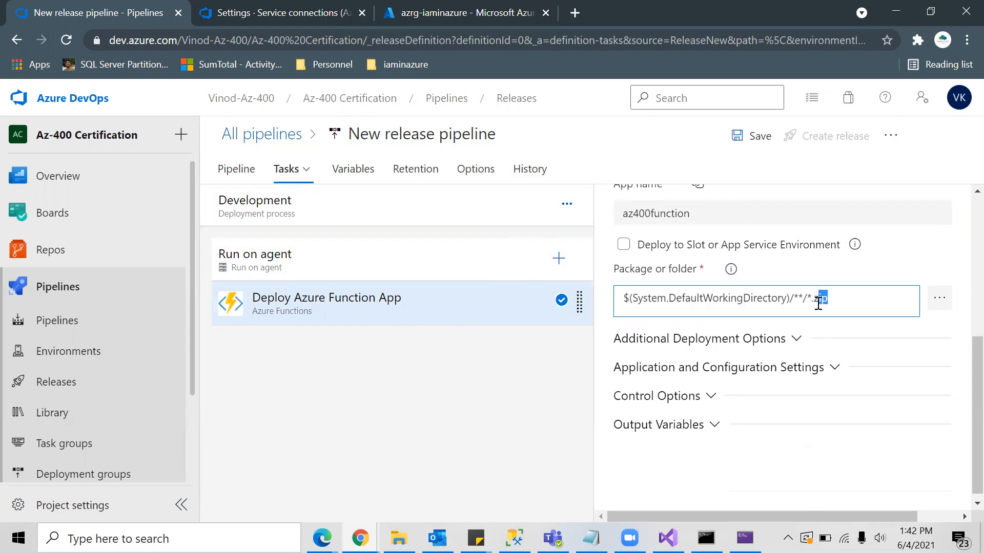
pyautogui.click(855, 303)
pyautogui.scroll(5, 694, 303)
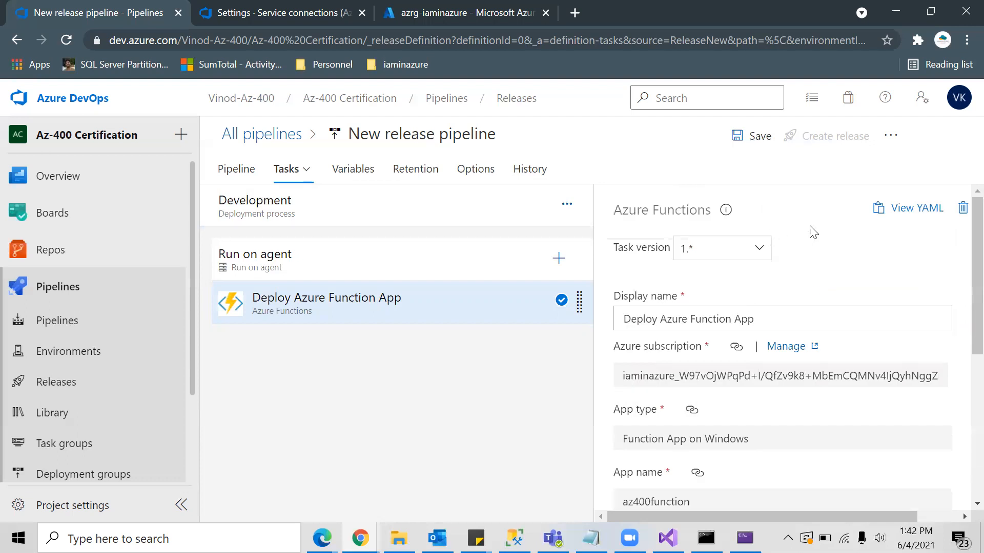
# Save the release pipeline, rename it Az-400-FunctionApp-CD, and save it again
pyautogui.click(757, 136)
pyautogui.click(568, 399)
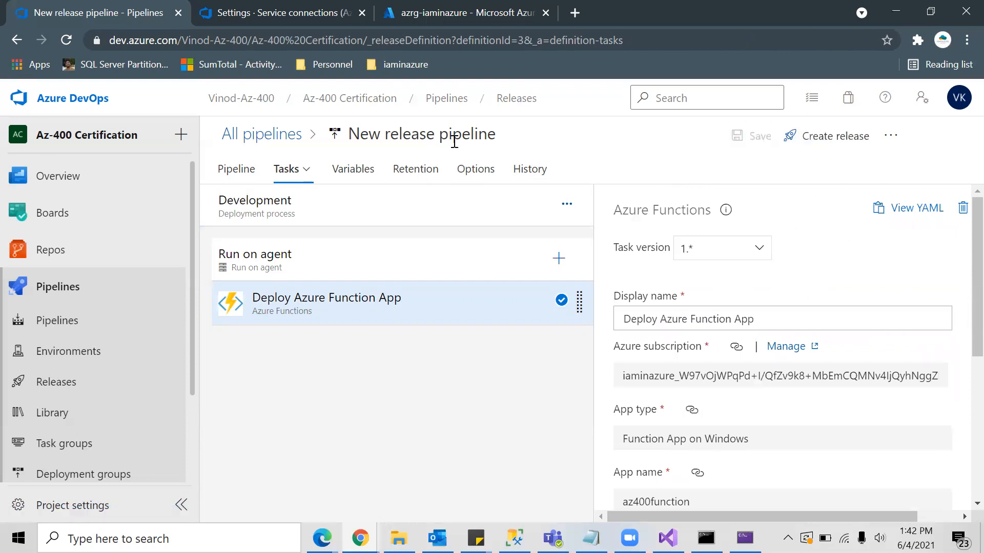
pyautogui.click(491, 132)
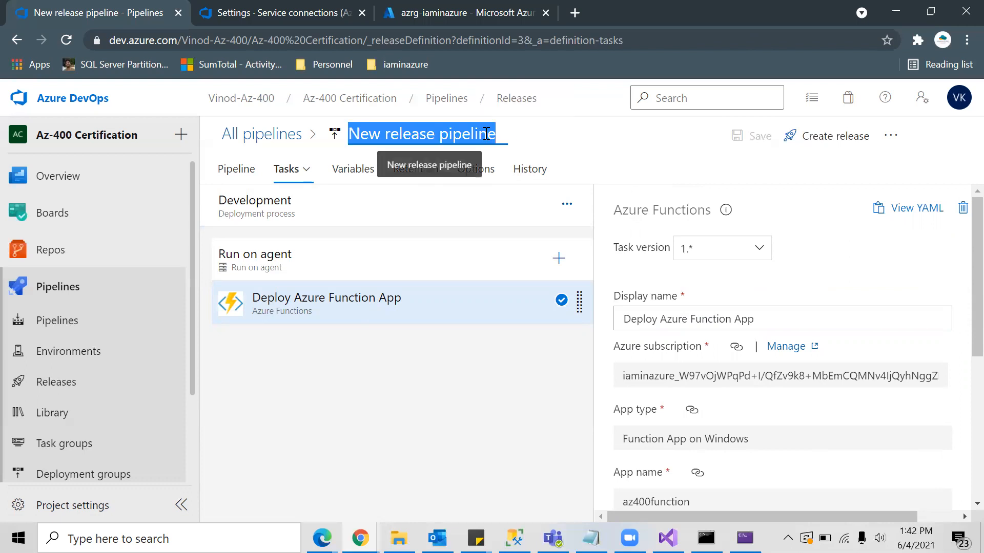
pyautogui.write('Az-')
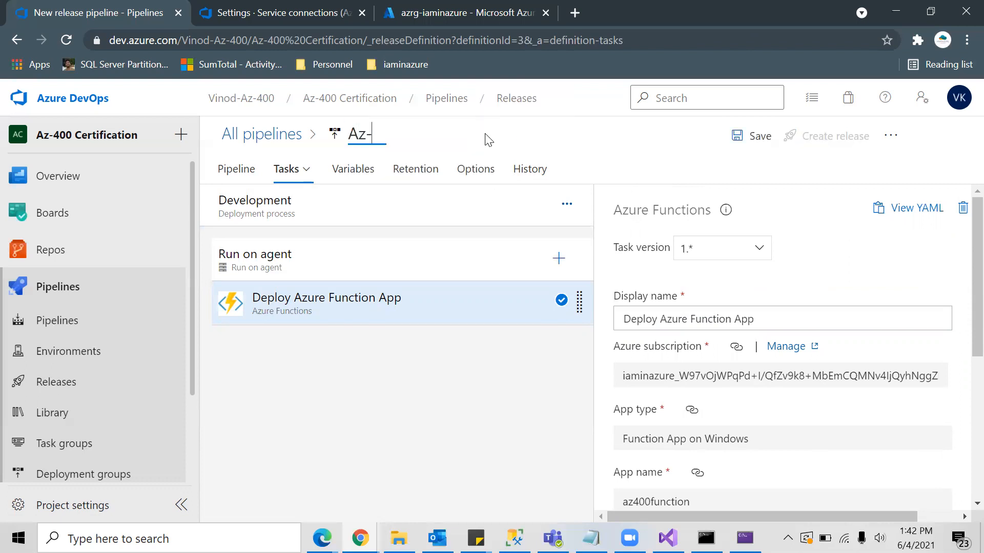
pyautogui.write('200')
pyautogui.press('BackSpace')
pyautogui.press('BackSpace')
pyautogui.write('400-FunctionA')
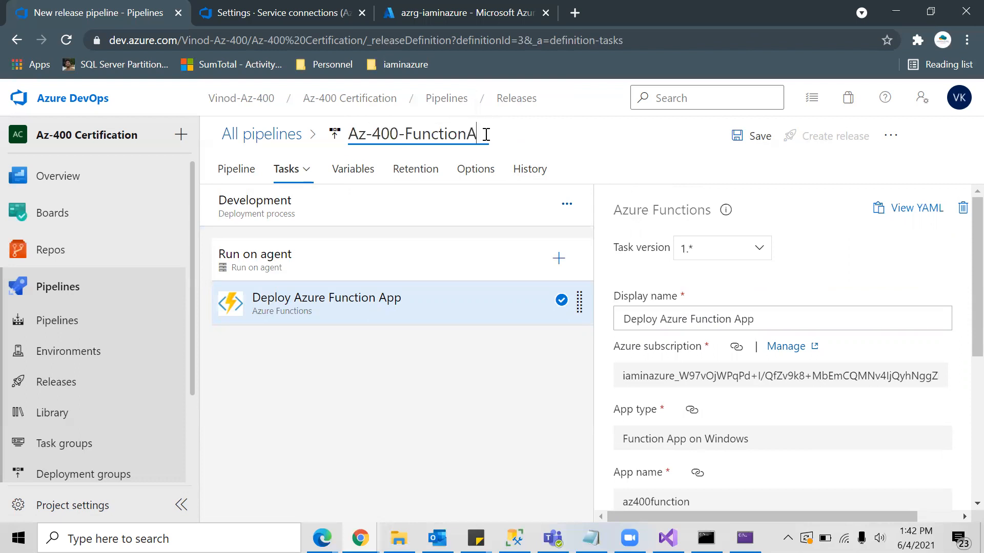
pyautogui.write('pp-CD')
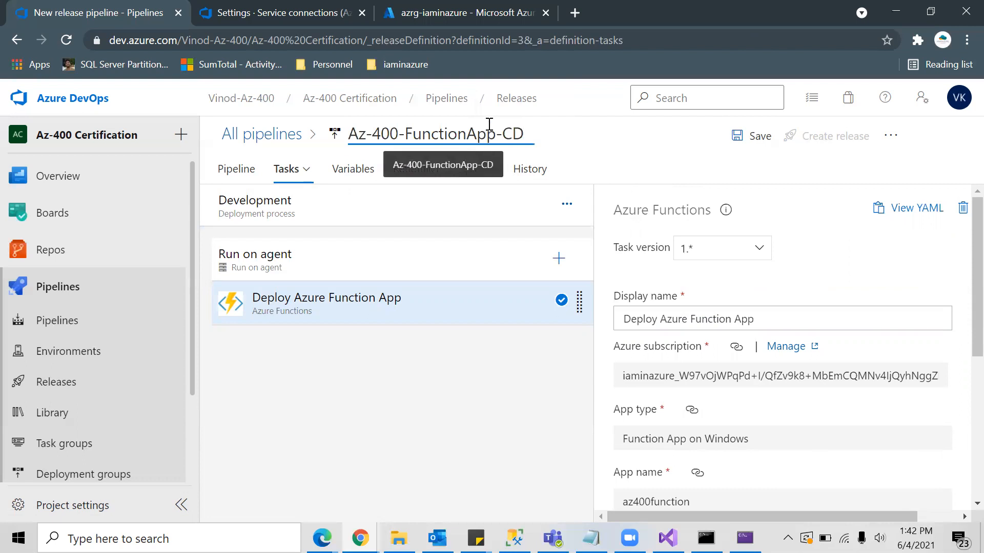
pyautogui.click(750, 137)
pyautogui.click(547, 373)
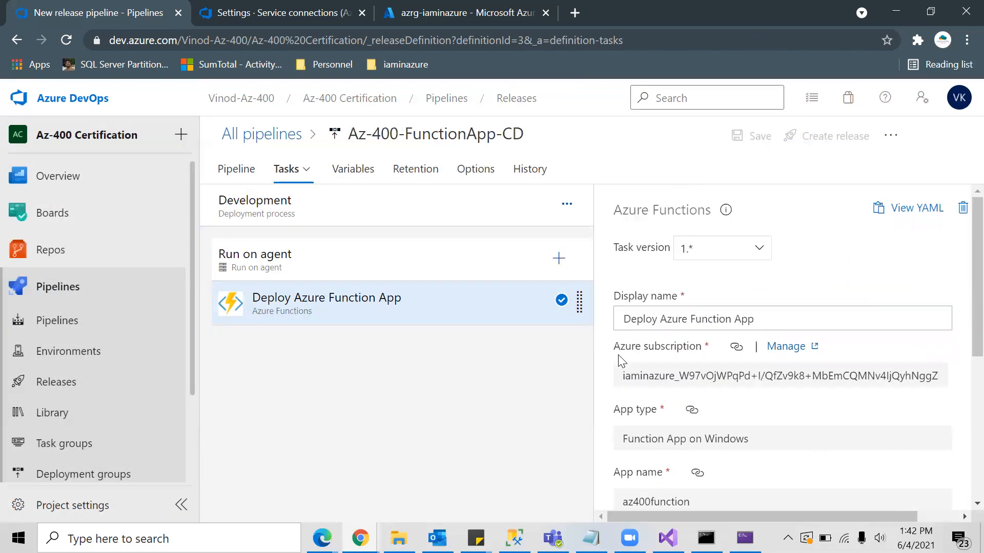
# Check the full list of build pipelines and view the releases of Az-400-FunctionApp-CD
pyautogui.click(61, 324)
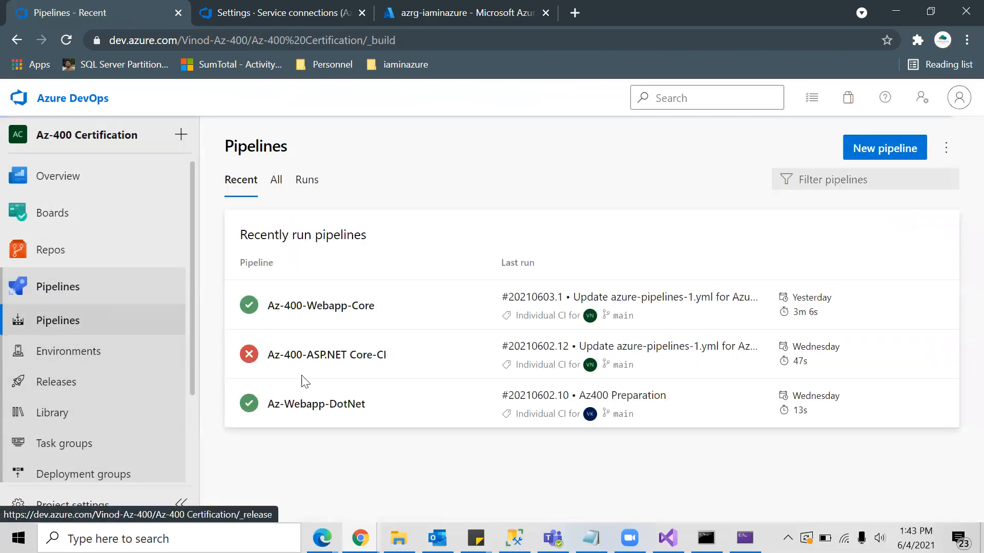
pyautogui.click(279, 187)
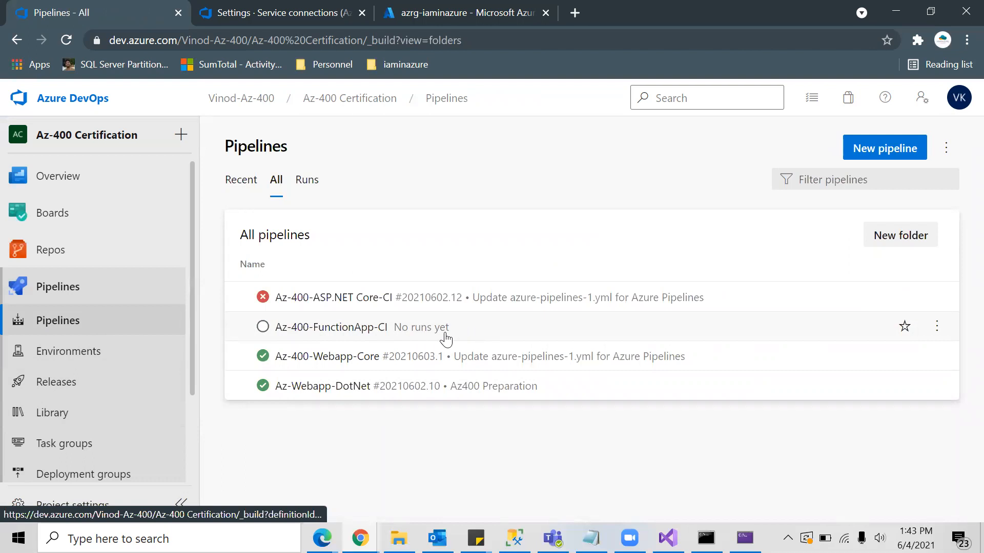
pyautogui.click(71, 390)
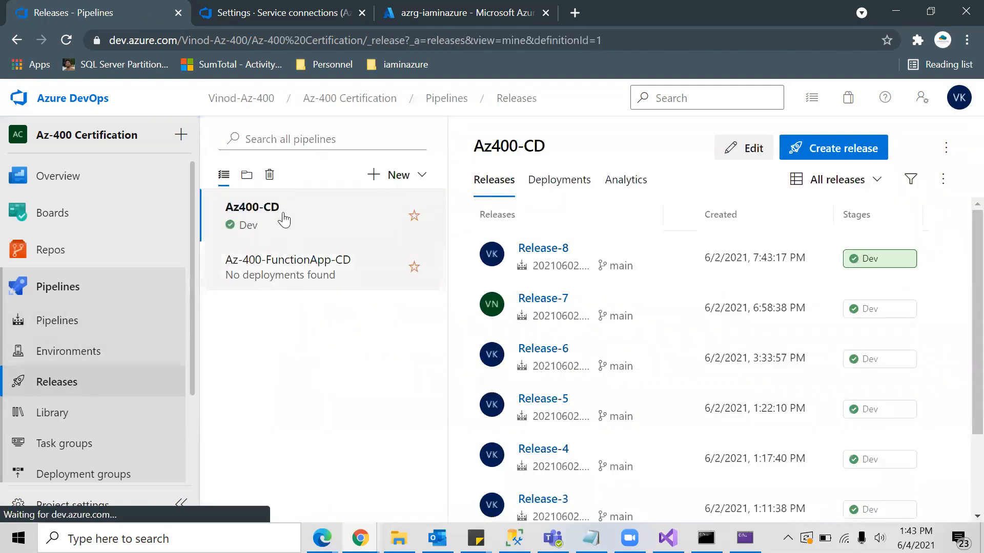
pyautogui.click(379, 289)
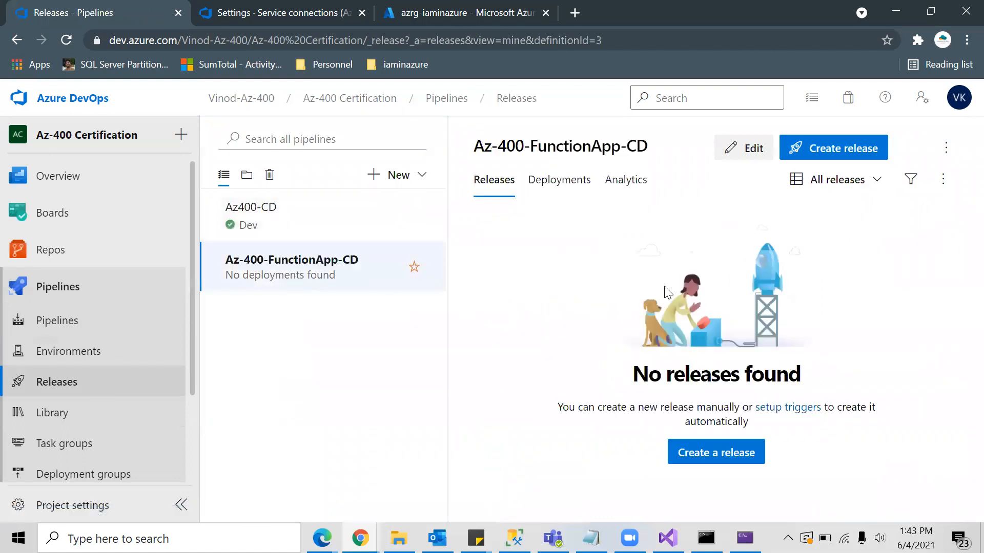
# Switch to the Azure portal and view the functions of the az400function app
pyautogui.click(467, 12)
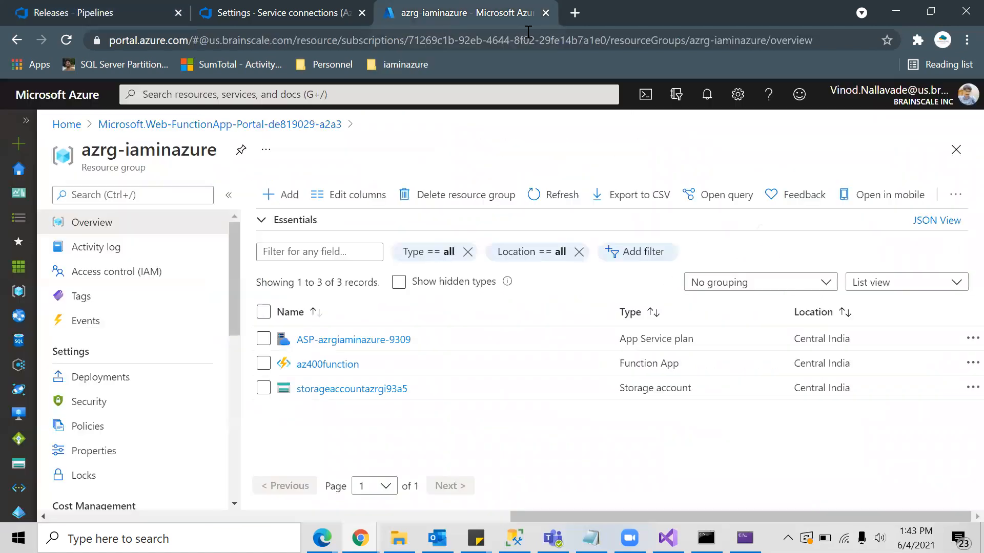
pyautogui.click(346, 364)
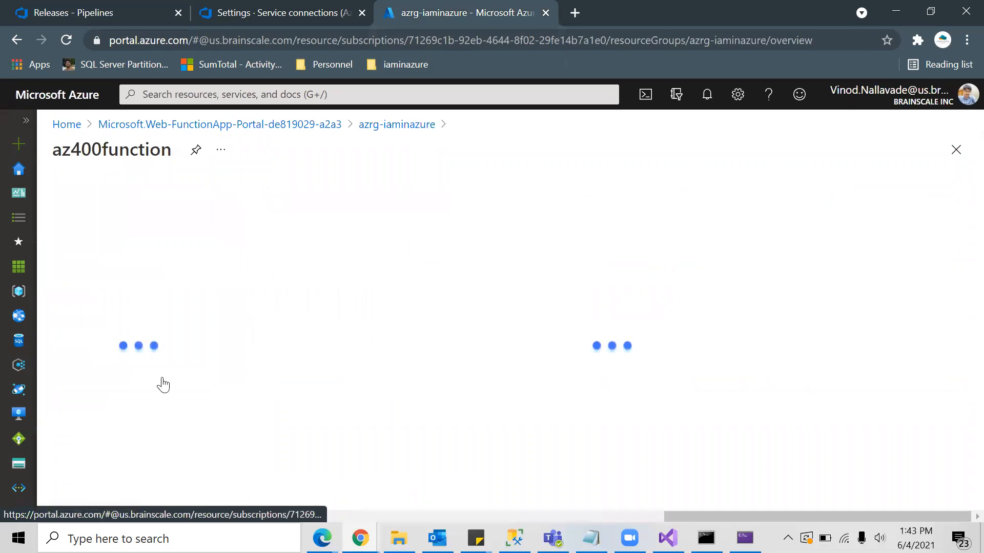
pyautogui.click(102, 427)
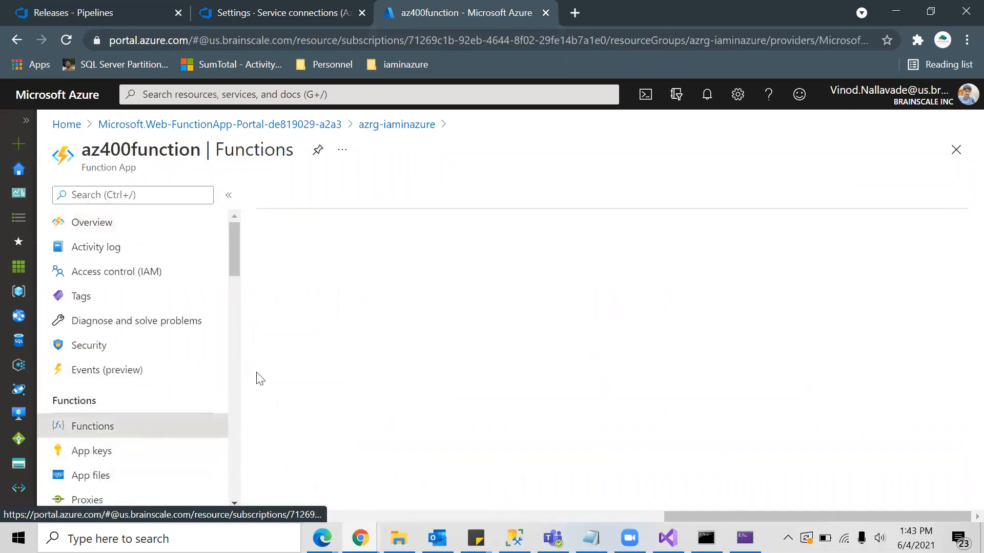
# Return to Azure DevOps and open the Az-400-FunctionApp-CI pipeline from the list of all pipelines
pyautogui.click(87, 16)
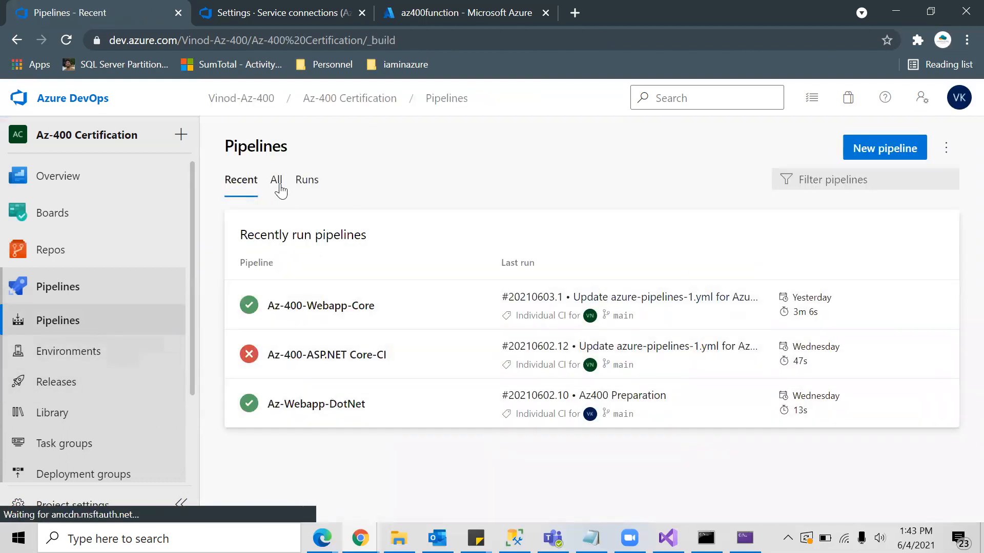
pyautogui.click(280, 186)
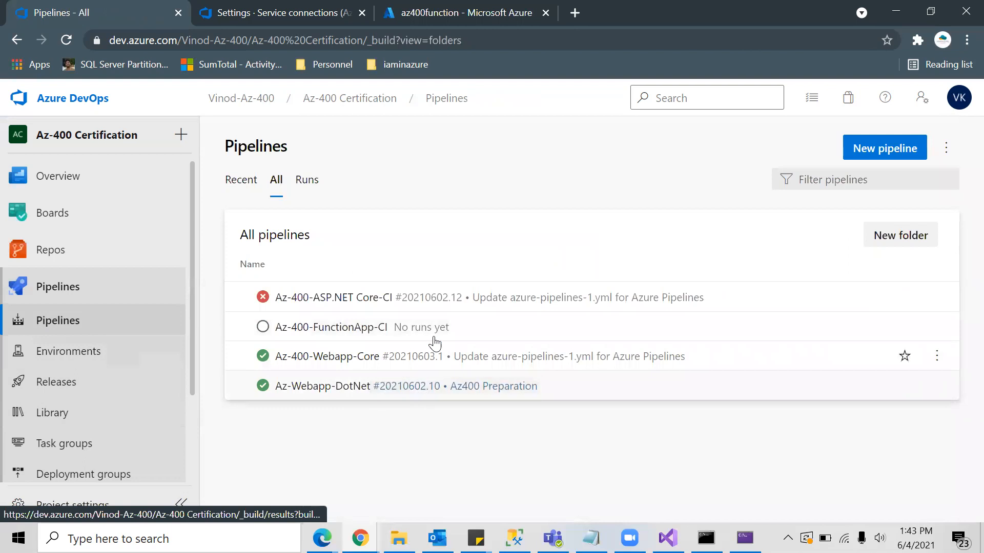
pyautogui.click(377, 338)
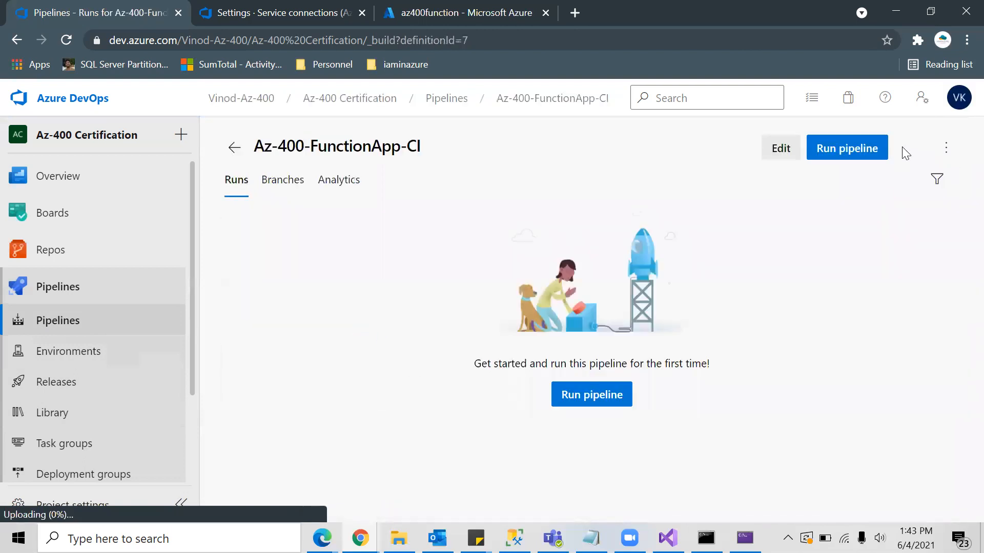
# Run Az-400-FunctionApp-CI on the main branch with the vs2017-win2016 agent and follow the Agent job 1 log
pyautogui.click(874, 152)
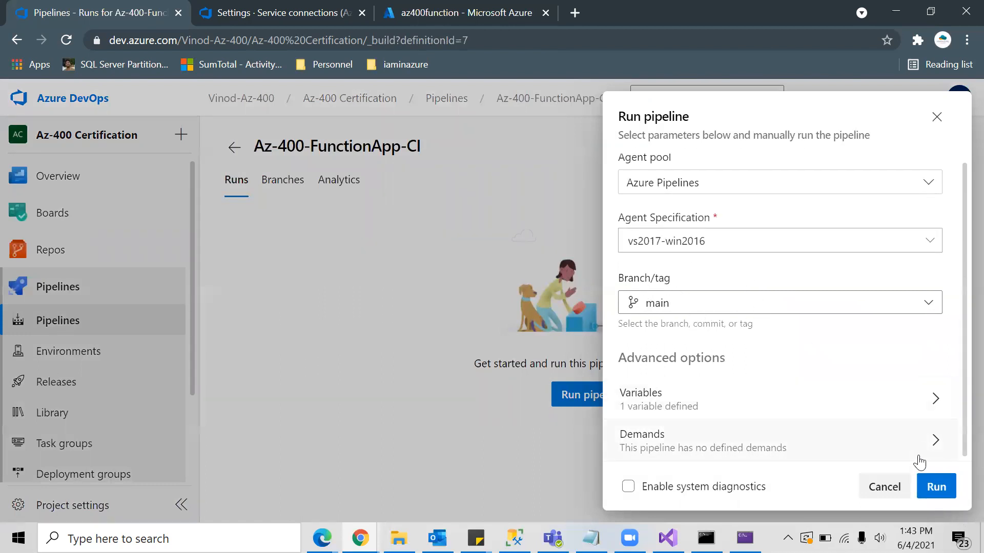
pyautogui.click(937, 489)
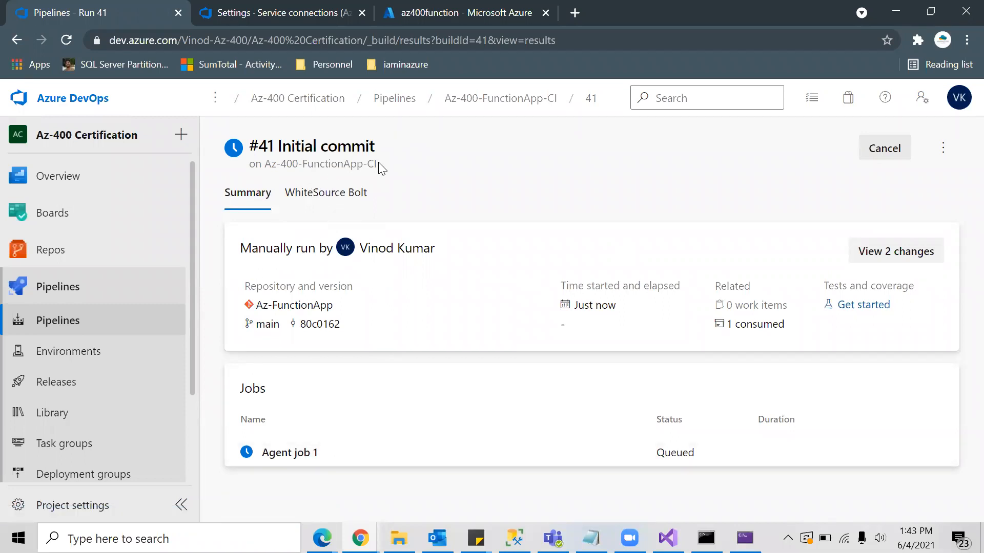
pyautogui.click(314, 453)
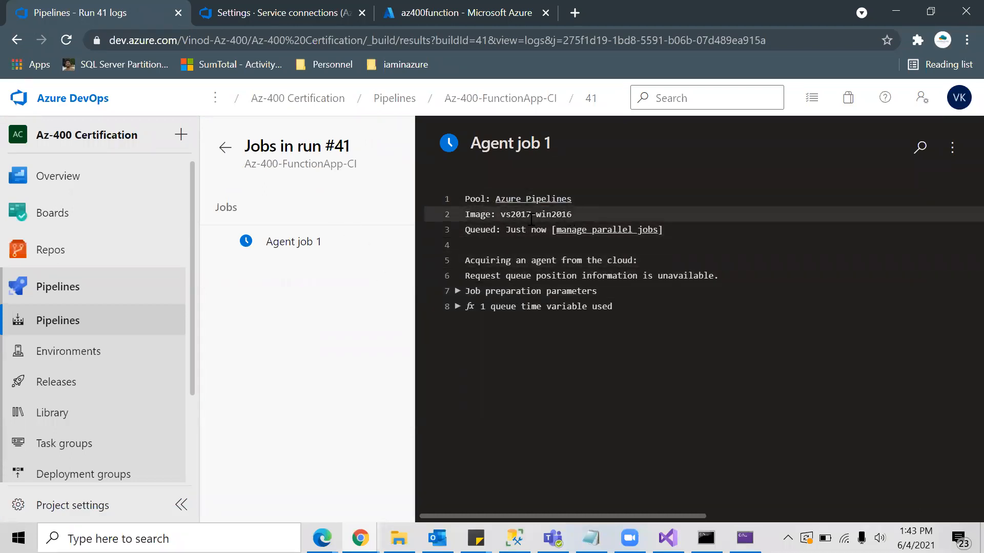
pyautogui.moveTo(500, 216); pyautogui.dragTo(576, 218)
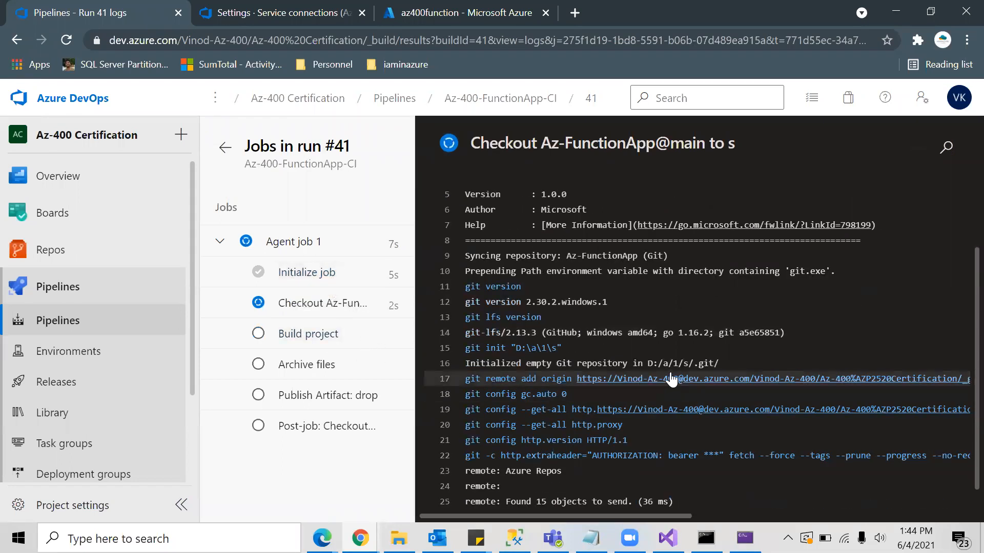
pyautogui.click(274, 319)
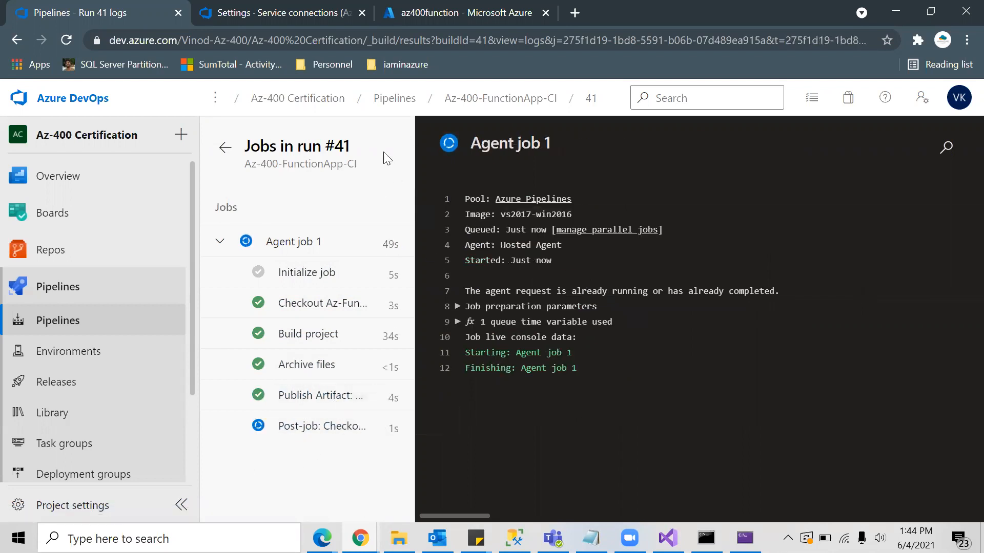
# Open the completed Az-400-FunctionApp-CI run from its runs list and inspect the contents of the published drop artifact
pyautogui.click(511, 105)
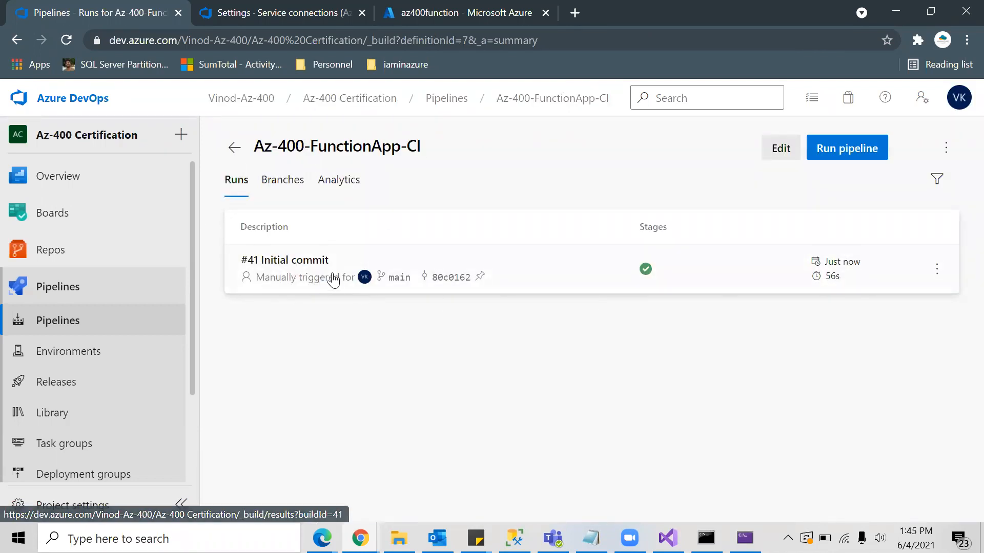
pyautogui.click(292, 278)
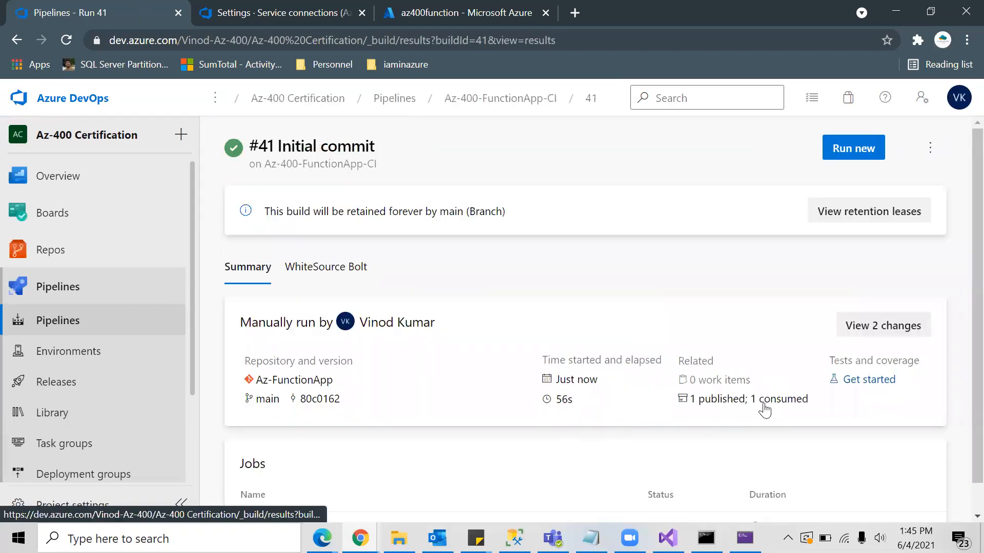
pyautogui.click(721, 405)
pyautogui.click(243, 261)
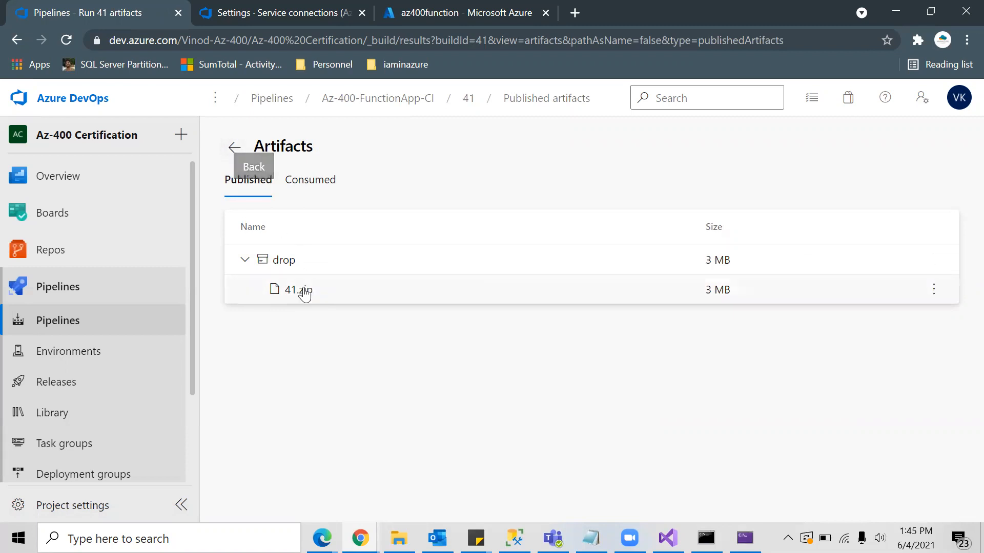
pyautogui.click(235, 149)
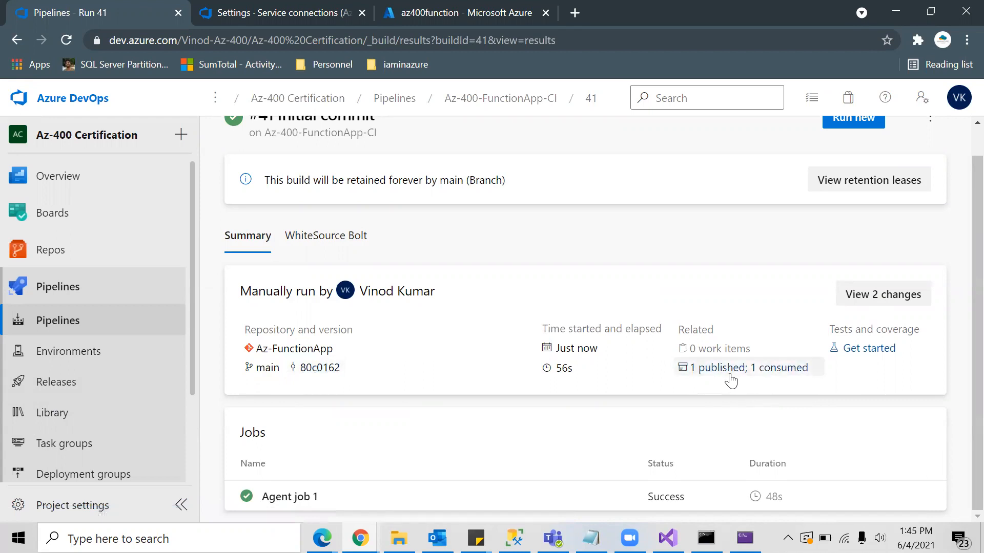
pyautogui.scroll(1, 540, 327)
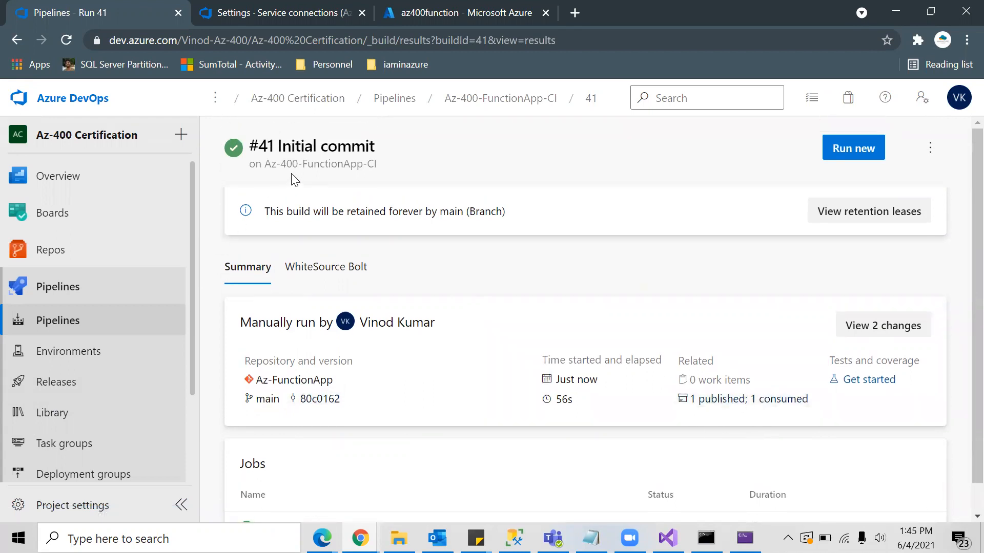
pyautogui.moveTo(273, 147); pyautogui.dragTo(255, 150)
pyautogui.click(69, 388)
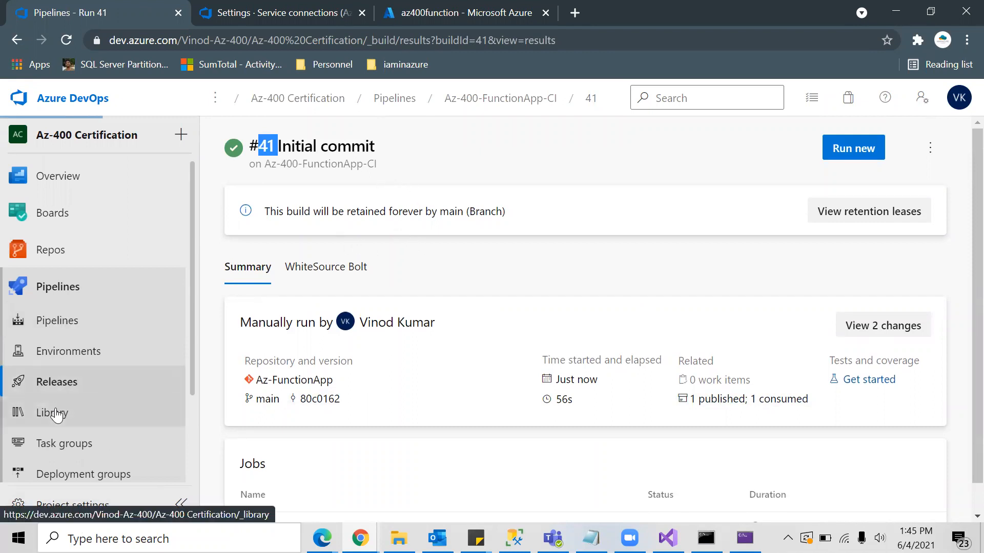
pyautogui.click(290, 277)
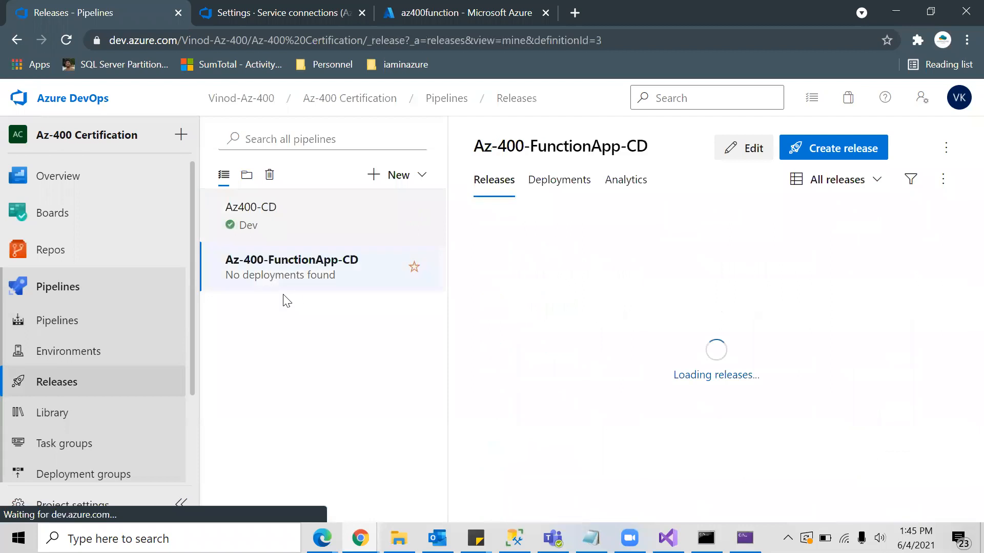
pyautogui.click(838, 150)
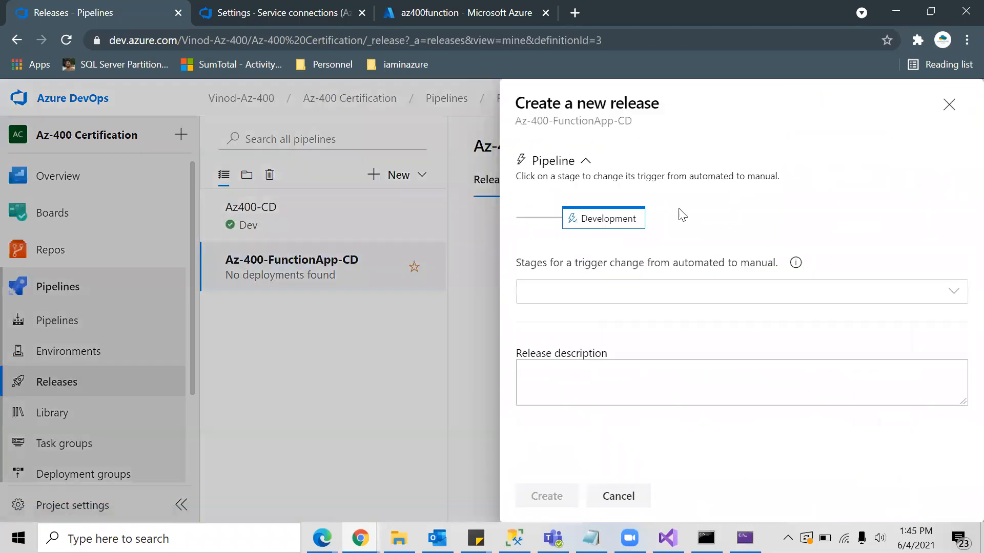
pyautogui.click(596, 224)
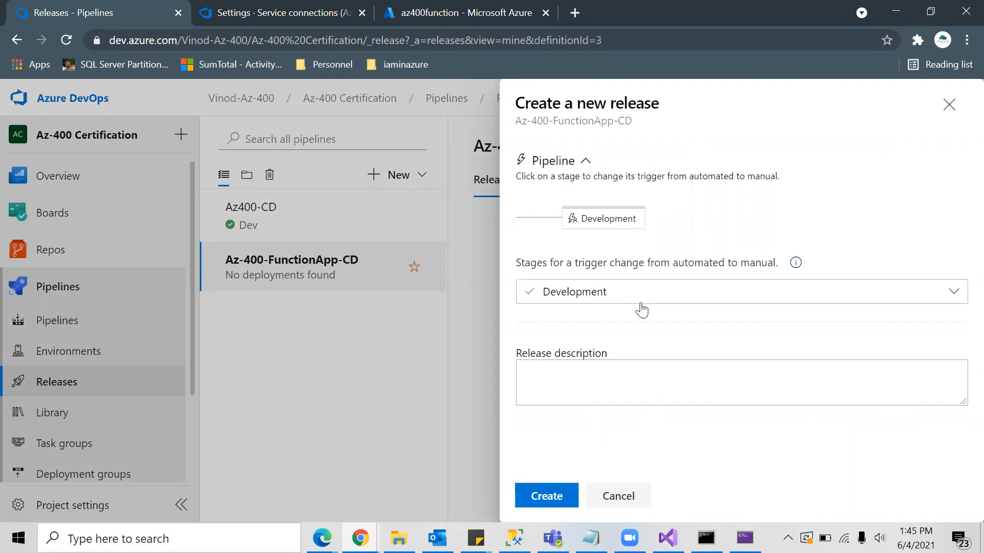
pyautogui.click(676, 297)
pyautogui.click(635, 315)
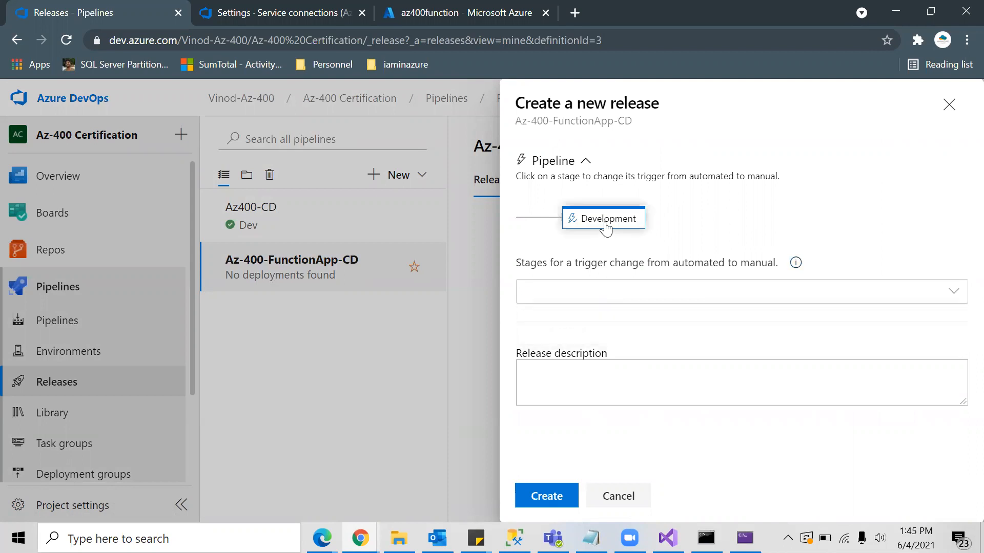
pyautogui.click(606, 229)
pyautogui.click(606, 229)
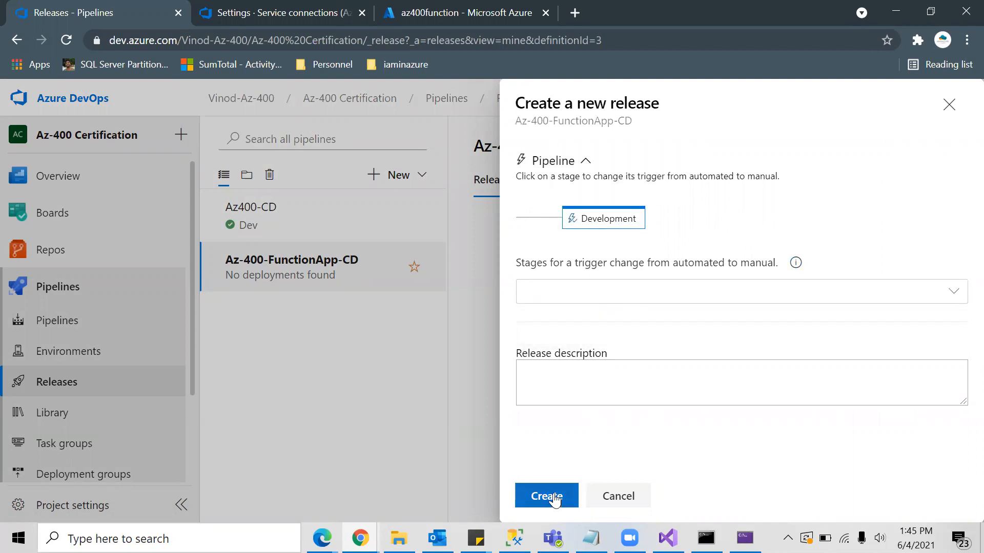
pyautogui.click(949, 104)
# Open the Az400-CD release pipeline for editing and examine the settings of its build artifact
pyautogui.click(56, 383)
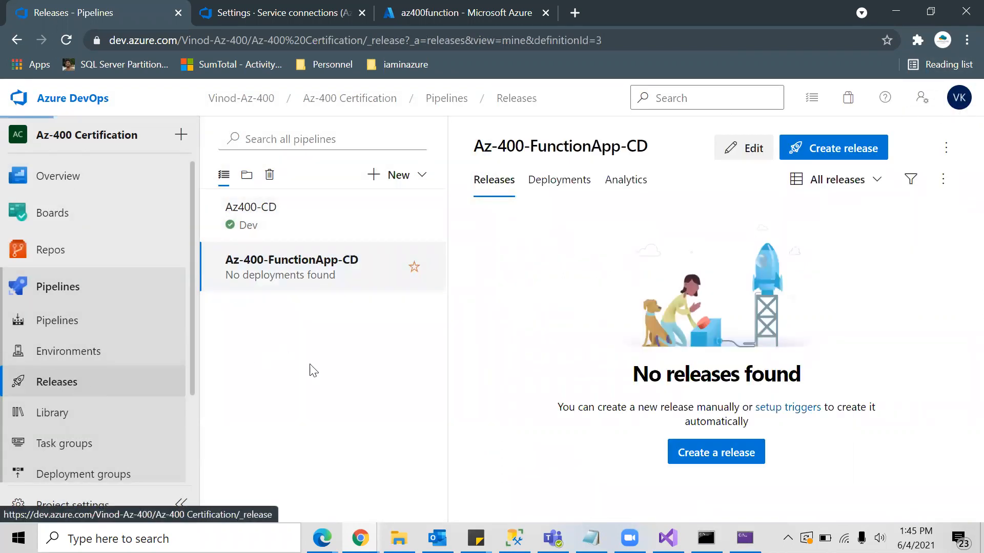
pyautogui.click(762, 155)
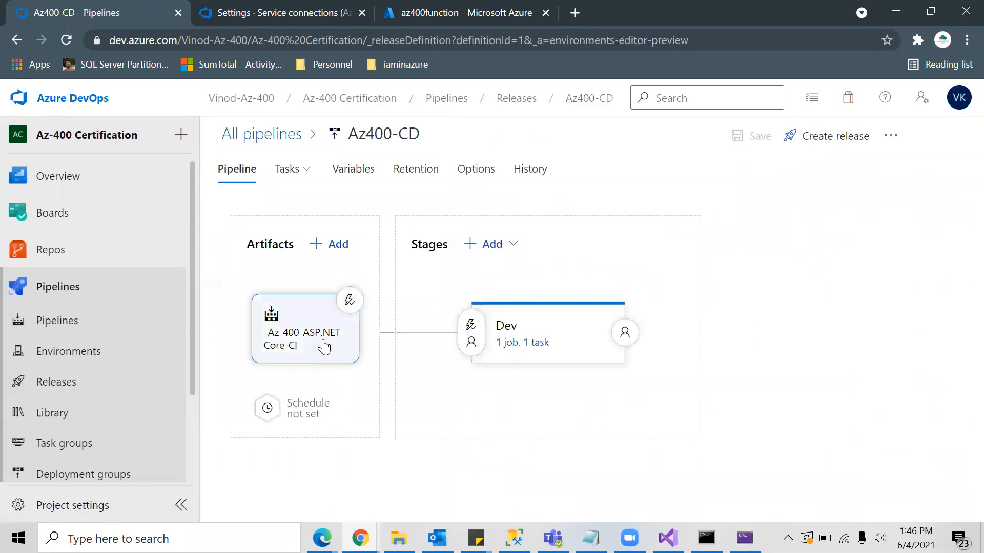
pyautogui.click(297, 336)
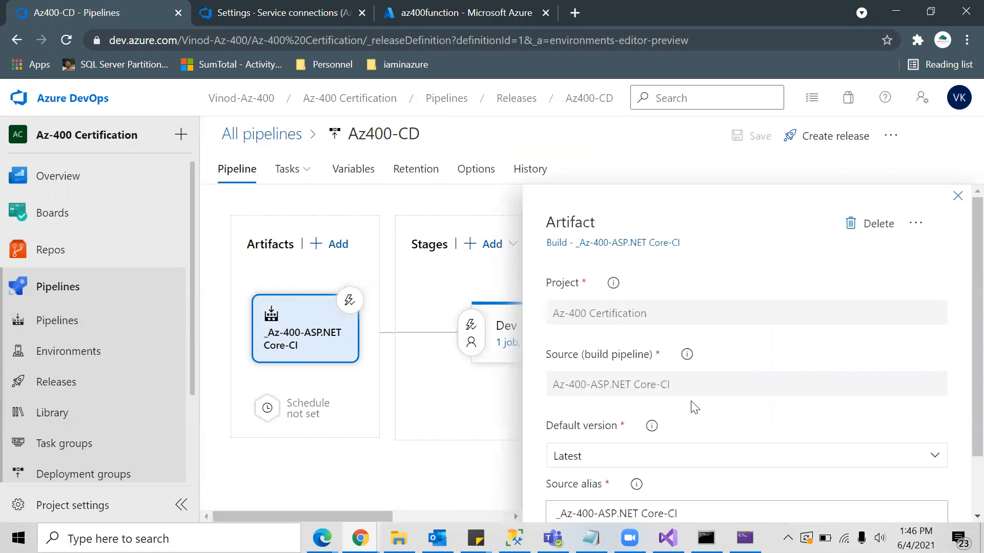
pyautogui.scroll(-2, 693, 418)
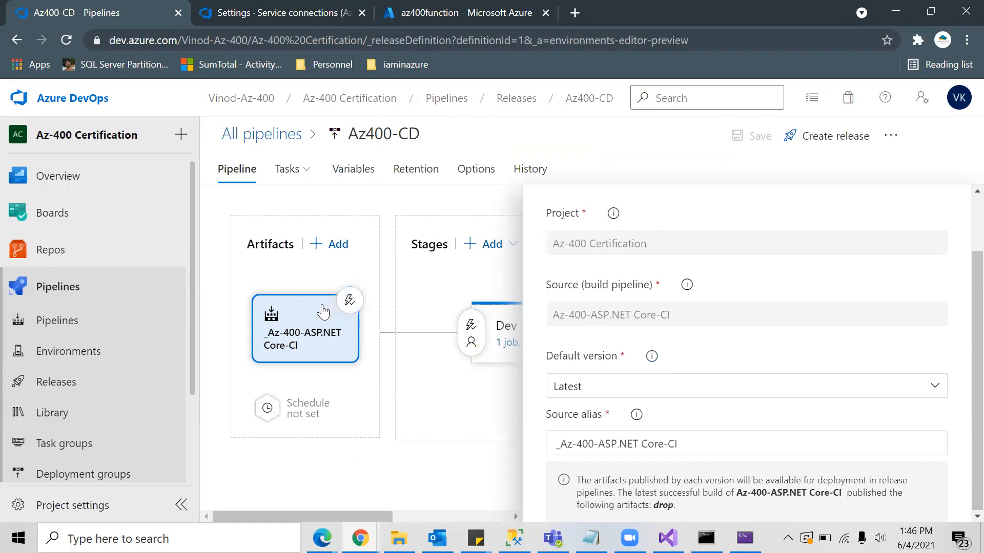
# Add the Az-400-FunctionApp-CI build pipeline as an artifact of the Az-400-FunctionApp-CD release pipeline and save the pipeline
pyautogui.click(56, 382)
pyautogui.click(292, 287)
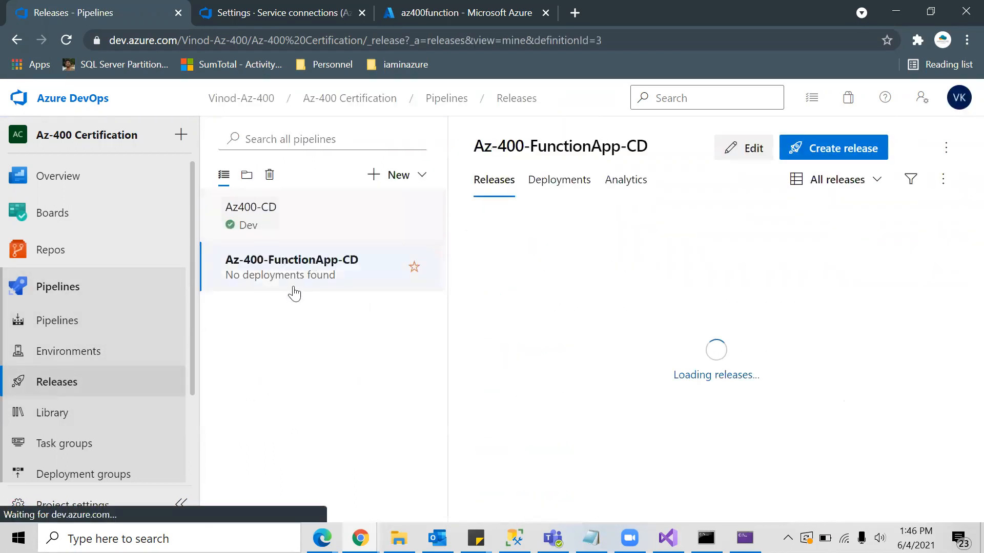
pyautogui.click(730, 162)
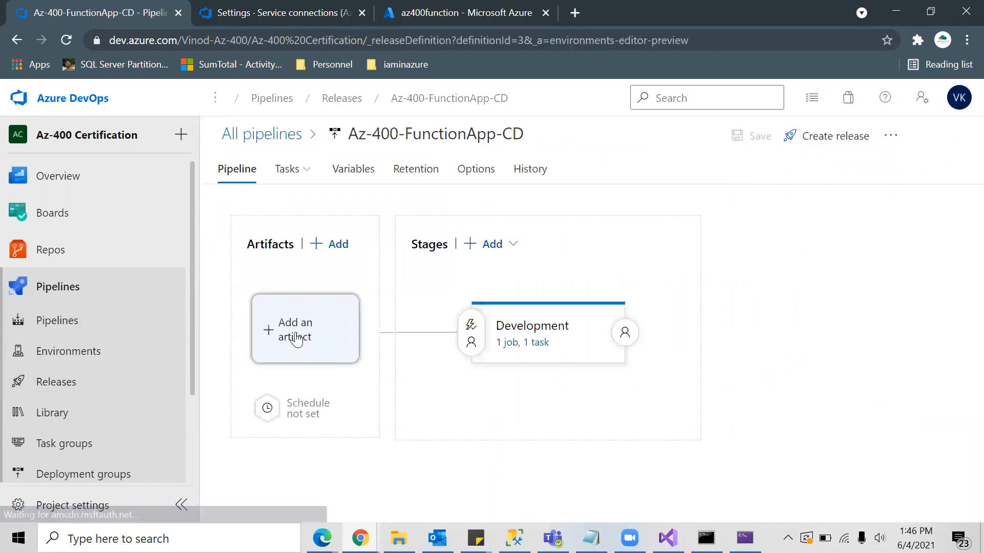
pyautogui.click(300, 338)
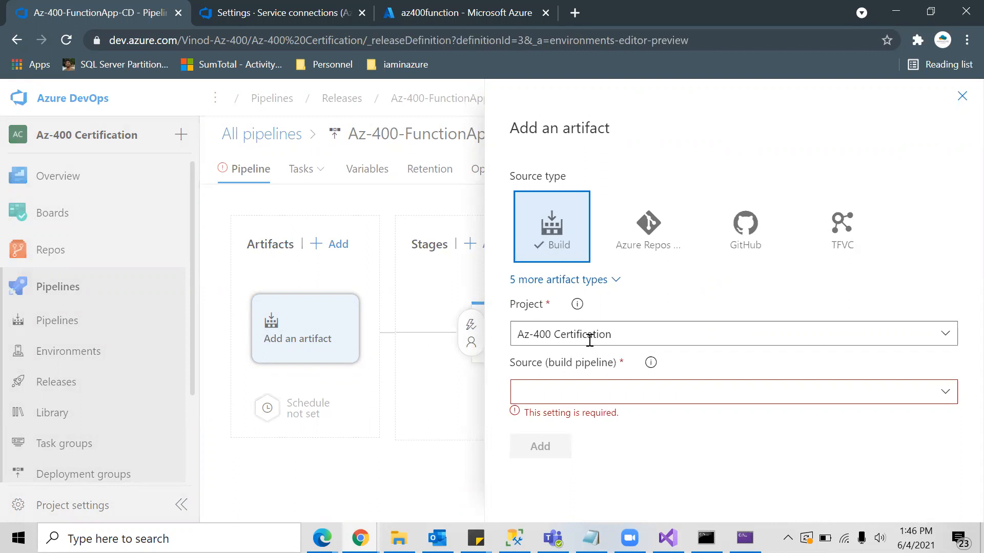
pyautogui.click(943, 397)
pyautogui.click(609, 446)
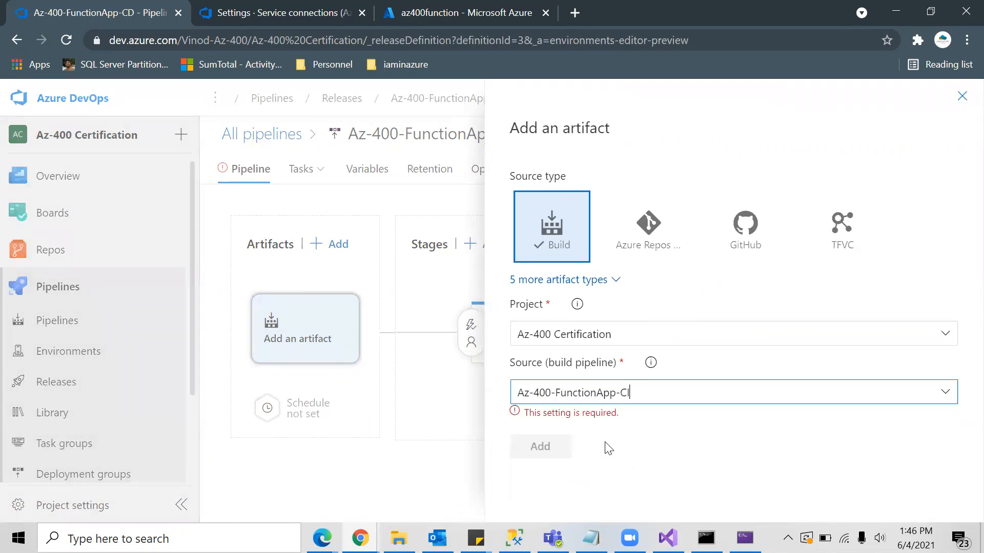
pyautogui.scroll(-3, 700, 419)
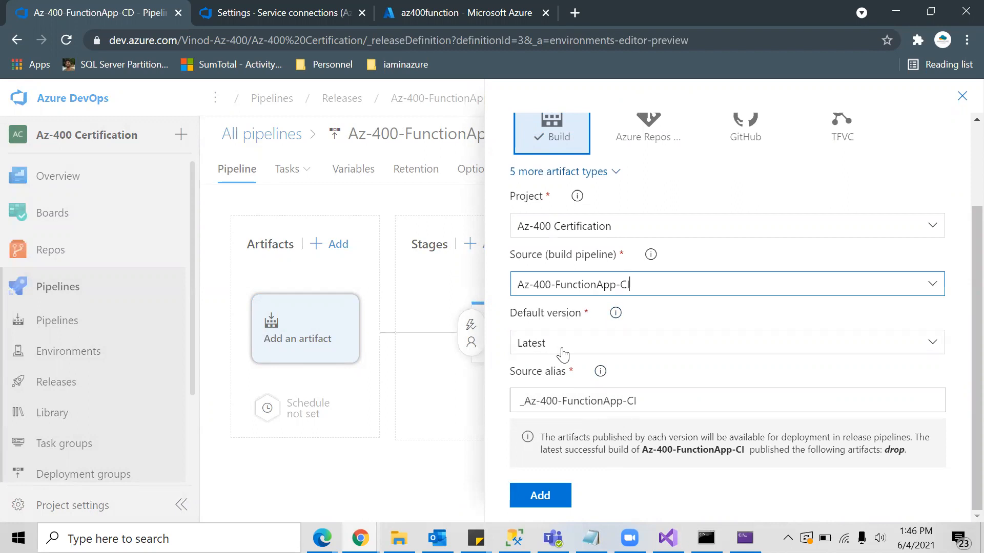
pyautogui.moveTo(629, 286); pyautogui.dragTo(620, 286)
pyautogui.click(550, 496)
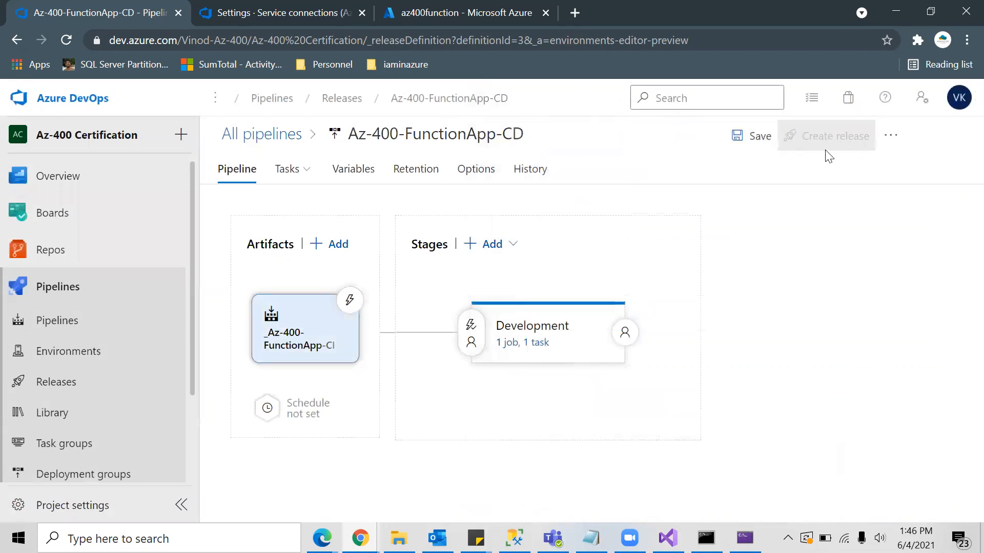
pyautogui.click(761, 137)
pyautogui.click(563, 364)
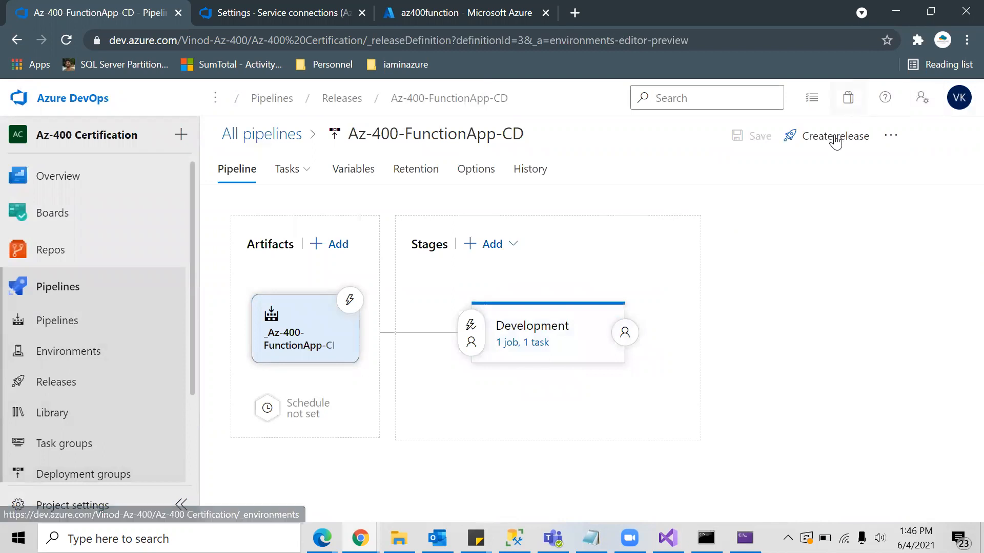
# Create a release of Az-400-FunctionApp-CD with artifact version 41 and open it from the releases list
pyautogui.click(810, 144)
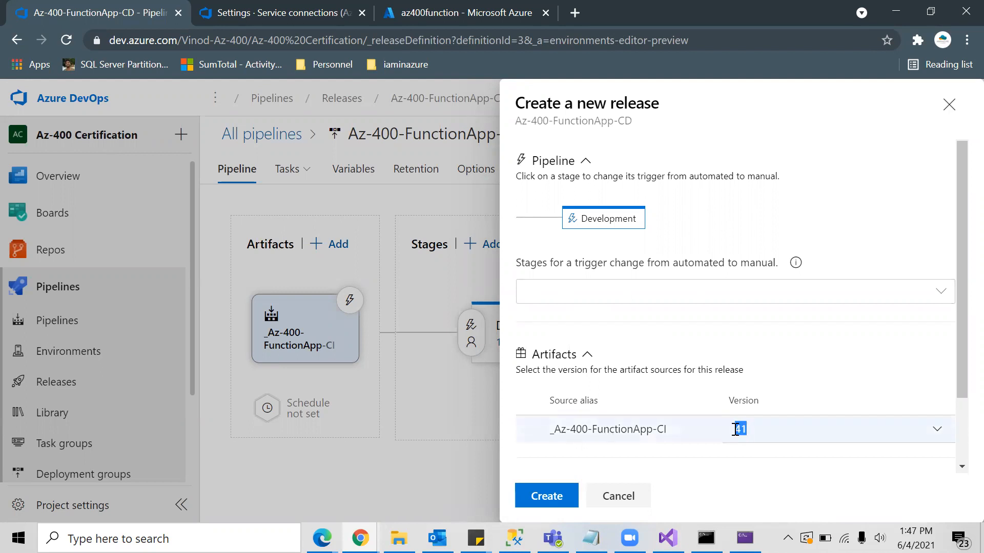
pyautogui.click(553, 508)
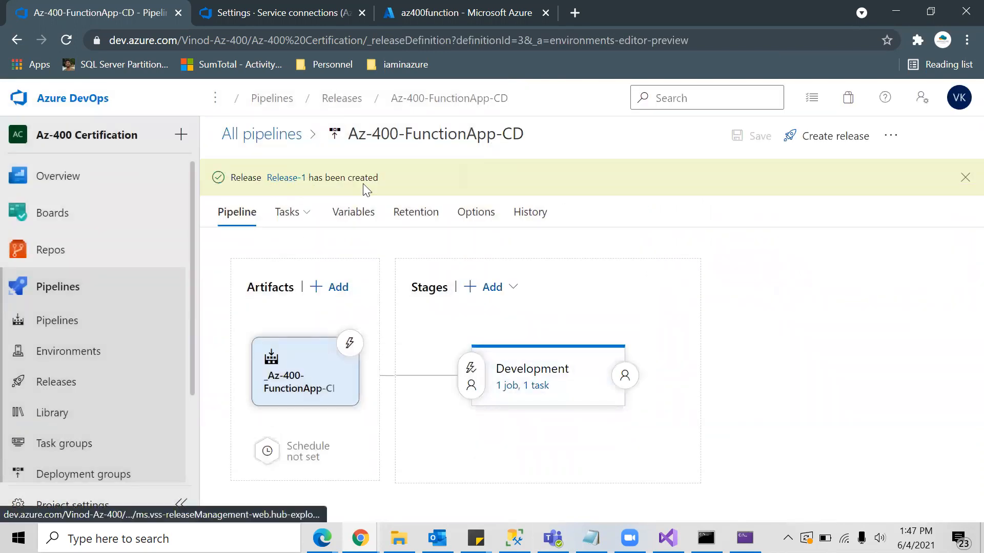
pyautogui.click(30, 392)
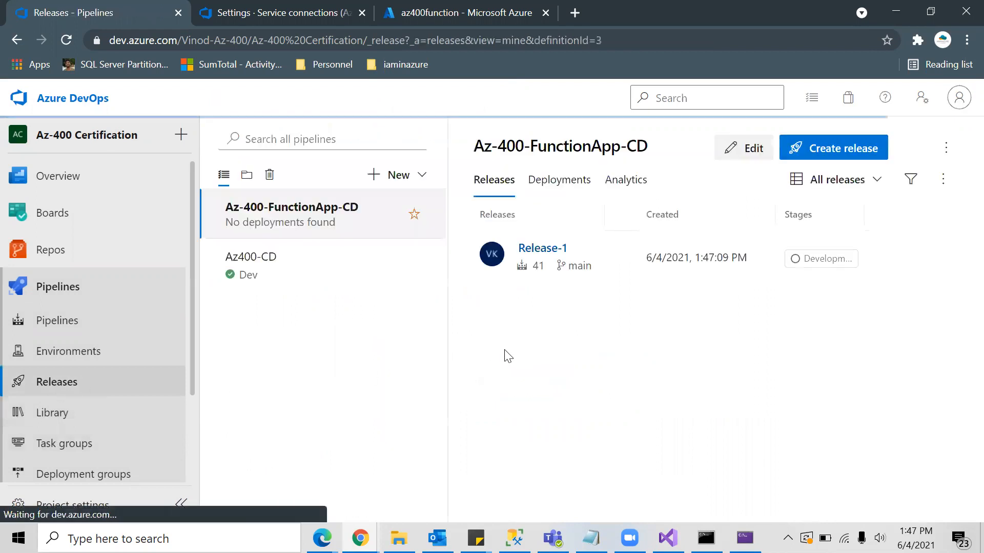
pyautogui.click(556, 249)
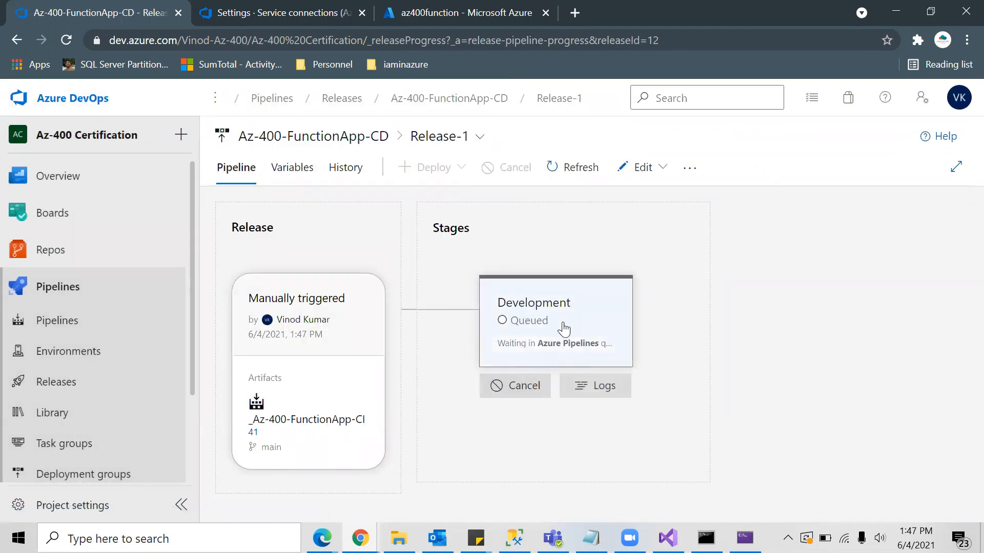
# View the Development stage's deployment logs and follow the progress of the agent job
pyautogui.moveTo(544, 331)
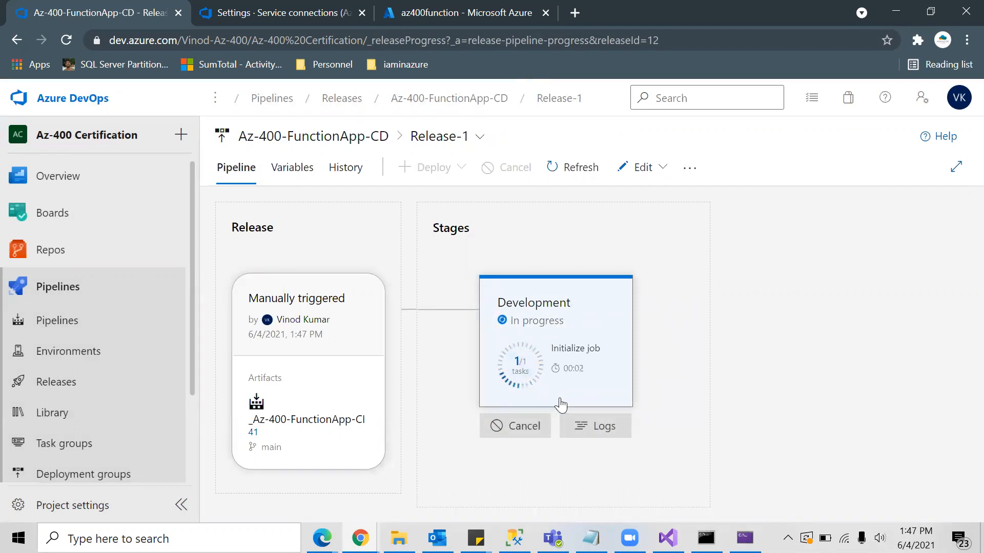
pyautogui.click(602, 425)
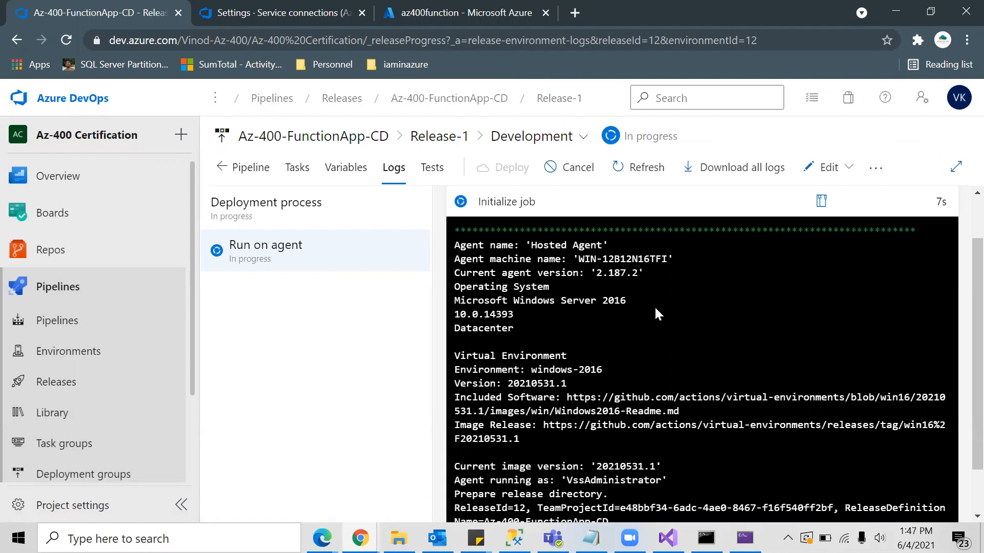
pyautogui.moveTo(642, 302); pyautogui.dragTo(553, 305)
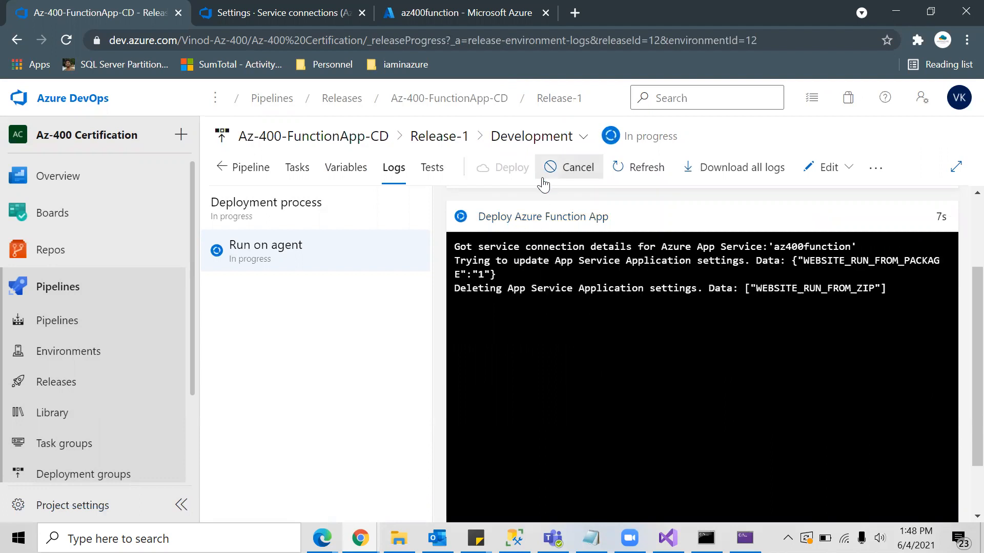
pyautogui.click(299, 245)
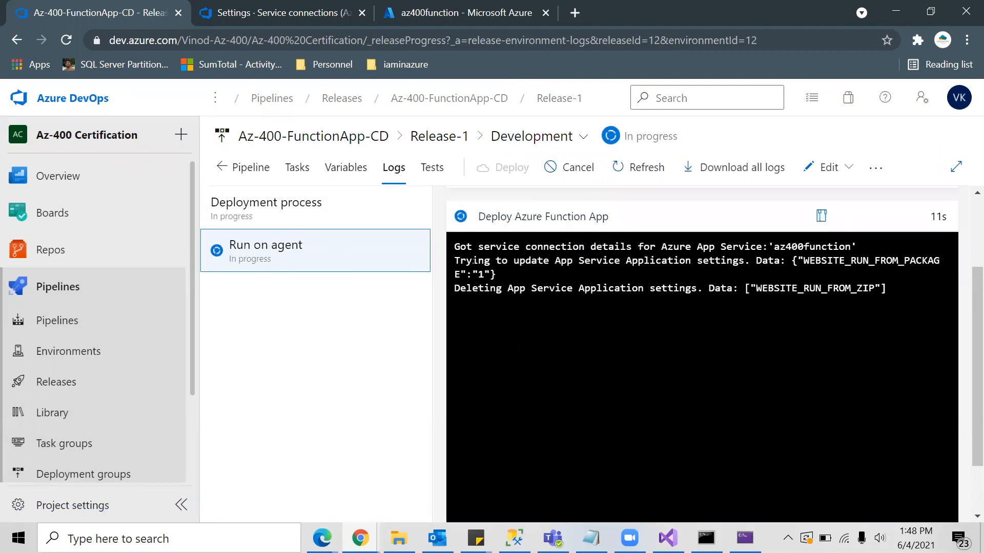
# Read the Deploy Azure Function App task's log output and reopen Release-1 of Az-400-FunctionApp-CD from the releases list
pyautogui.moveTo(486, 247); pyautogui.dragTo(757, 267)
pyautogui.moveTo(507, 288); pyautogui.dragTo(692, 288)
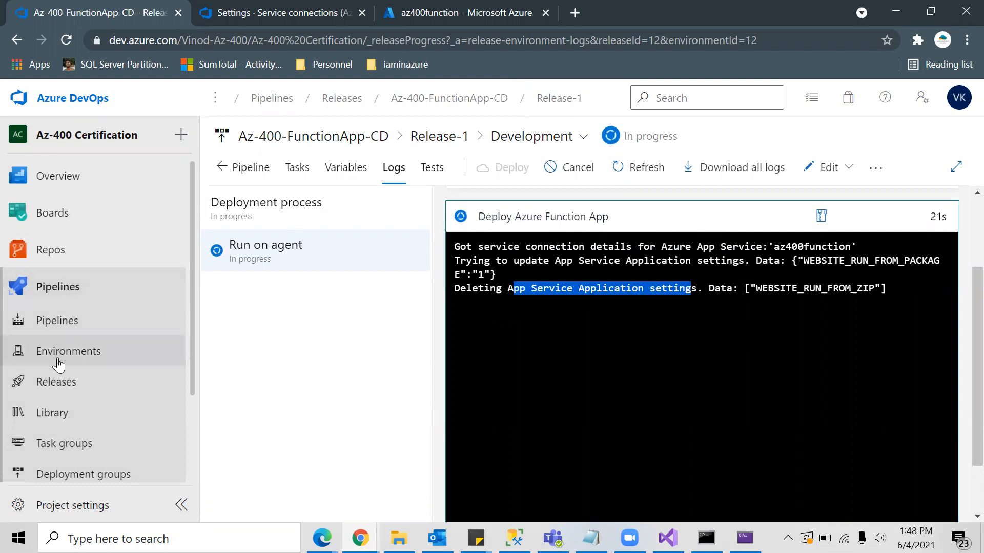
pyautogui.click(64, 327)
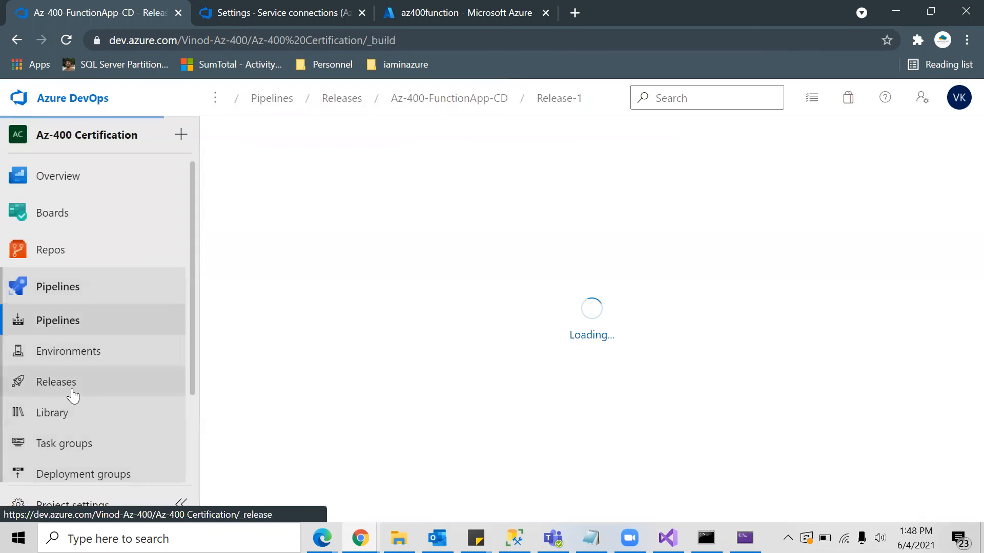
pyautogui.click(56, 385)
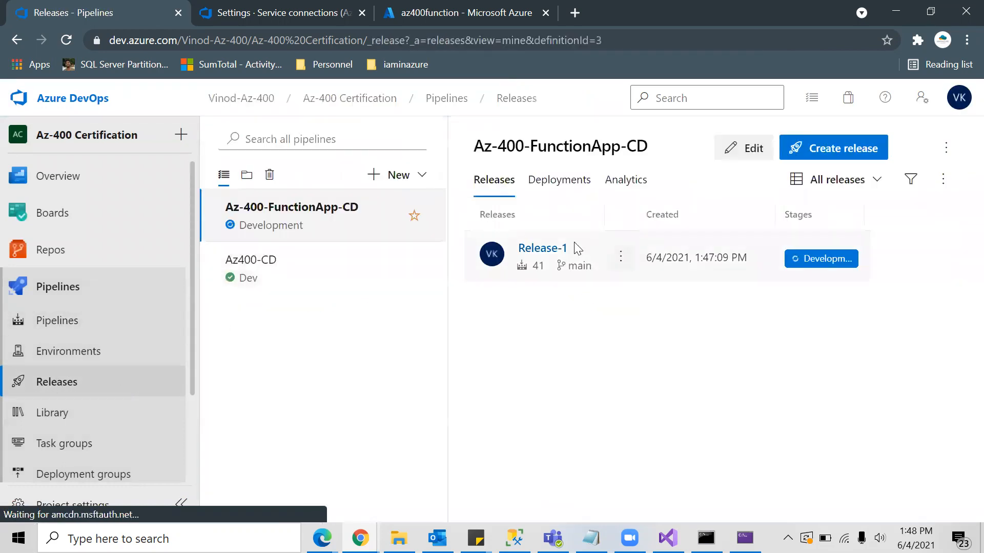
pyautogui.click(543, 249)
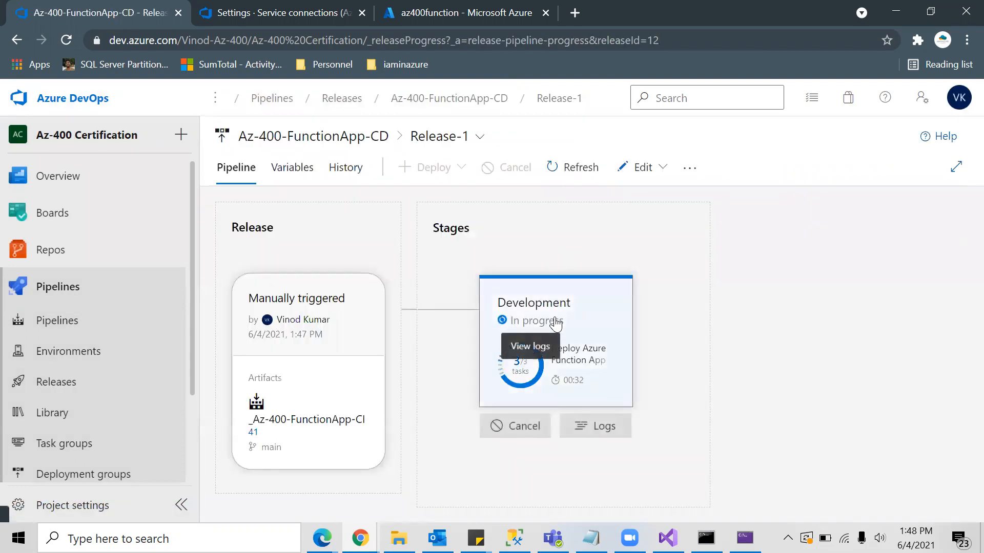
# Monitor the Development stage of Release-1 until its deployment ends, checking az400function's functions list in the Azure portal meanwhile
pyautogui.click(439, 23)
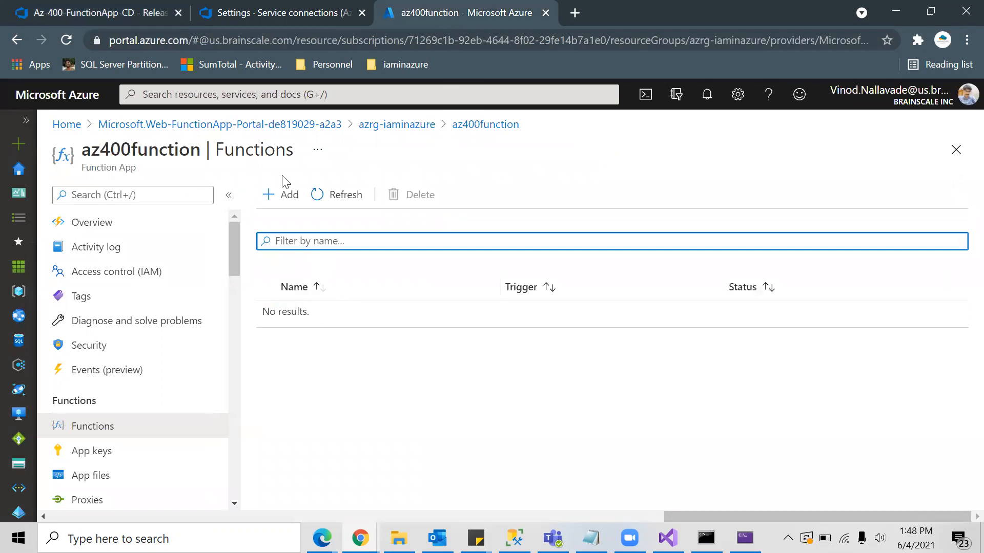
pyautogui.click(132, 10)
pyautogui.moveTo(556, 378)
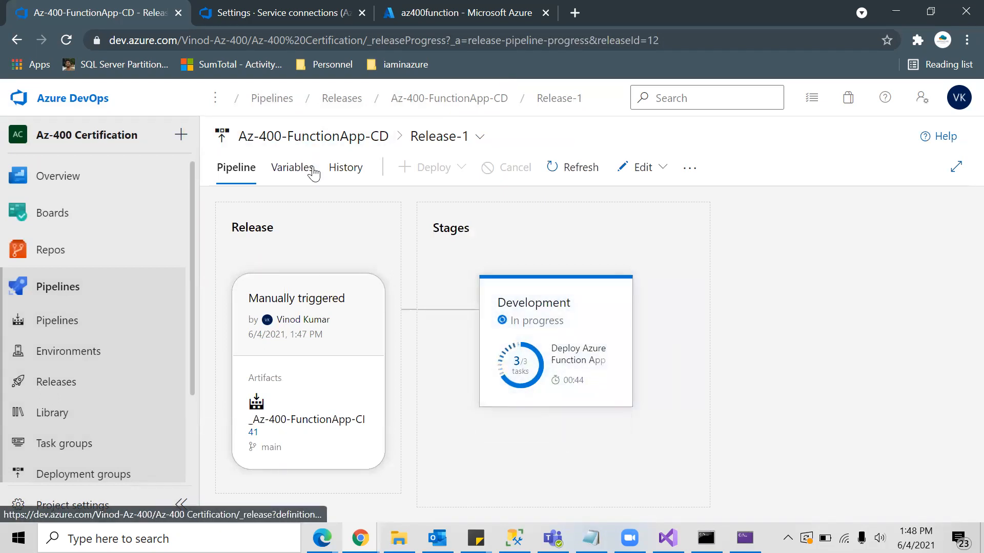
pyautogui.click(477, 15)
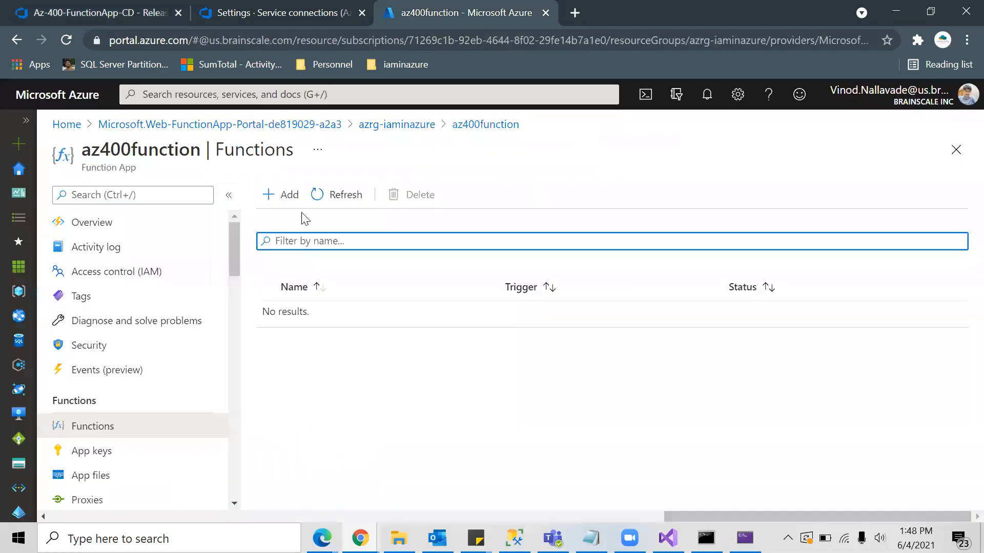
pyautogui.click(119, 14)
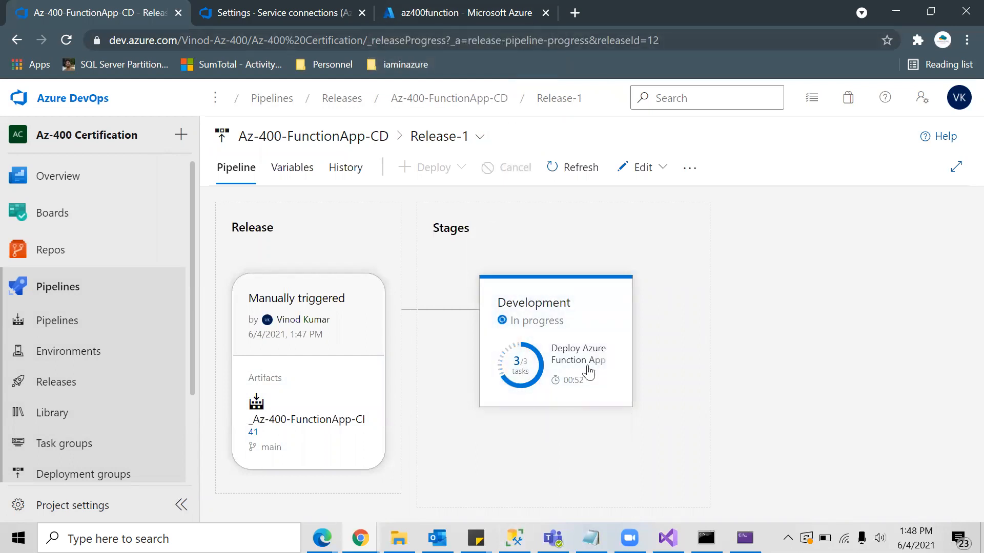
pyautogui.moveTo(589, 333)
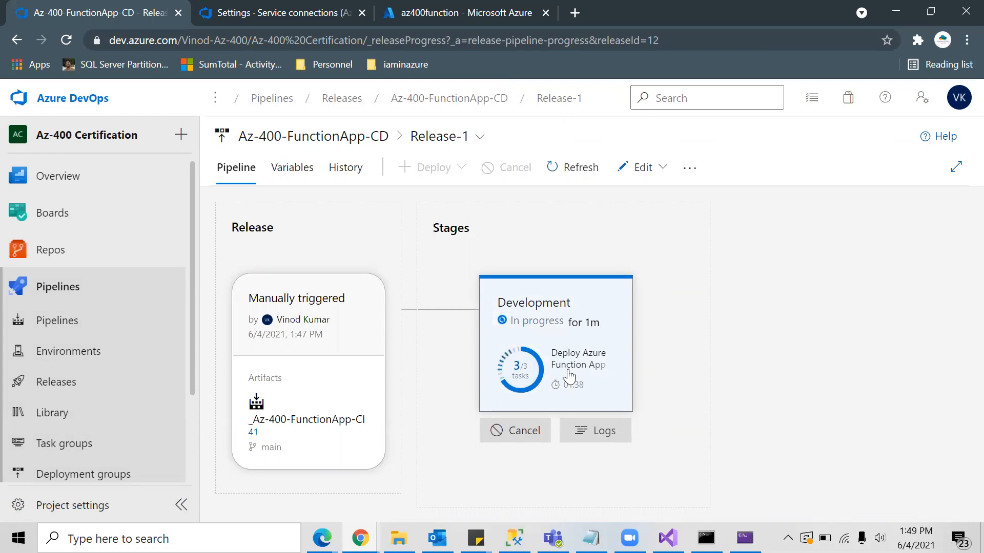
pyautogui.click(515, 24)
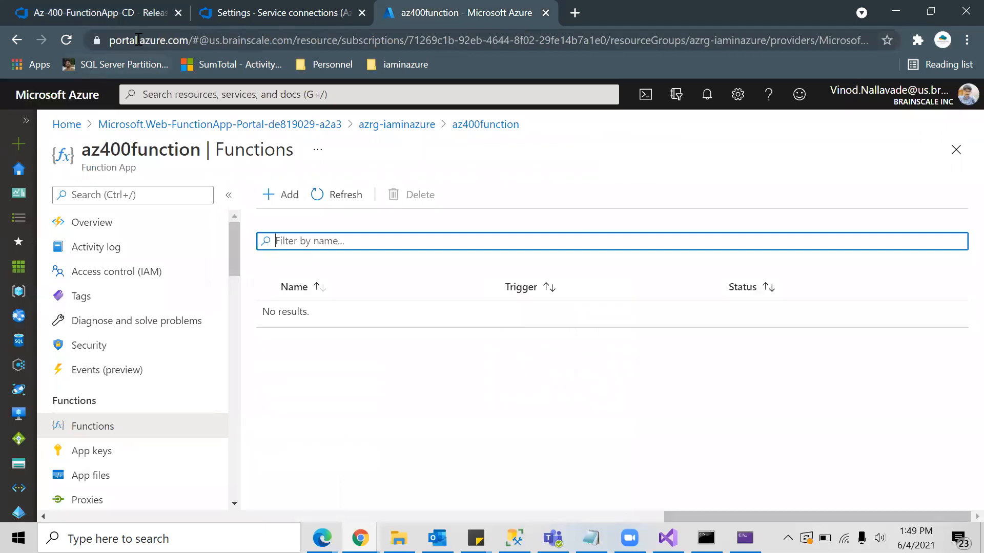
pyautogui.click(146, 14)
pyautogui.click(574, 167)
pyautogui.click(578, 167)
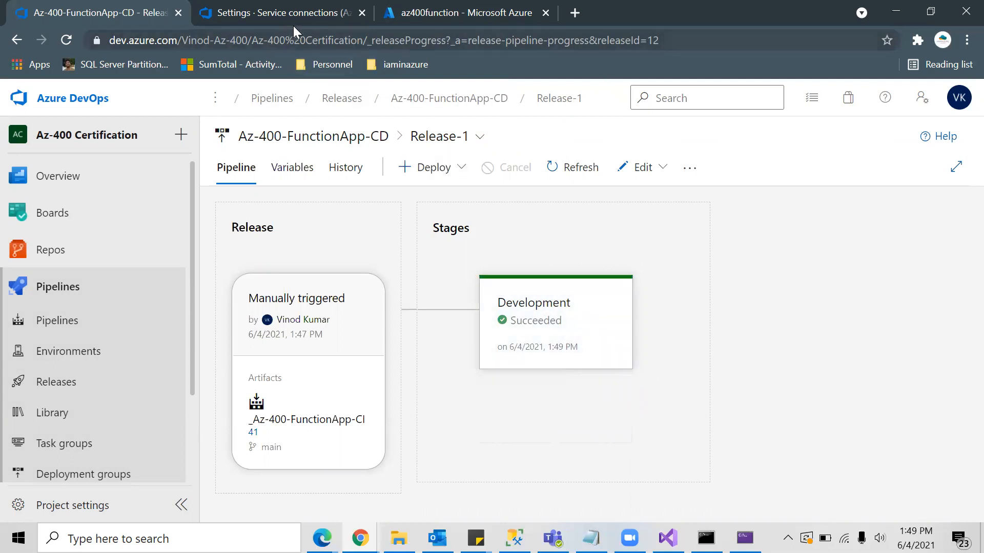
# Refresh the az400function overview in the Azure portal and view the function app's list of functions
pyautogui.click(273, 12)
pyautogui.click(380, 14)
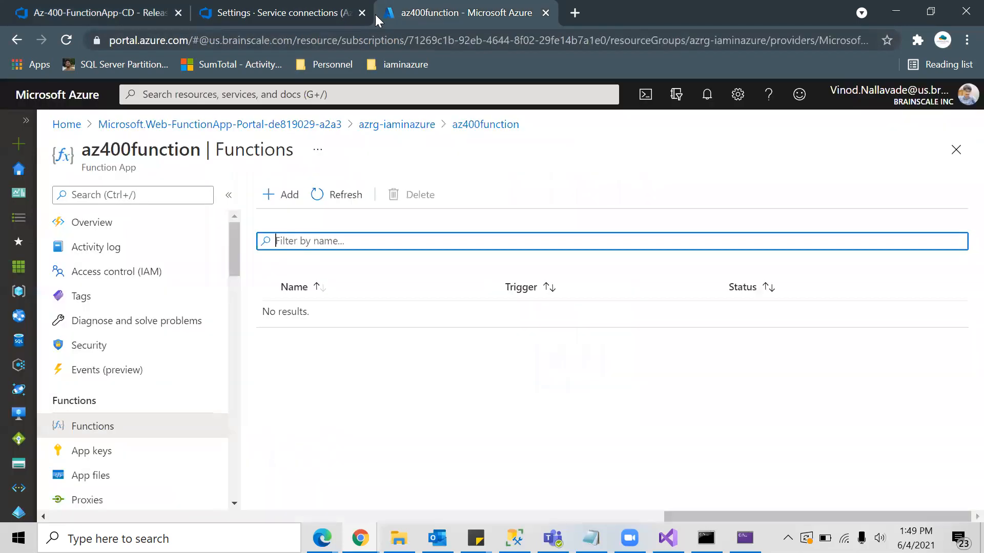
pyautogui.click(354, 207)
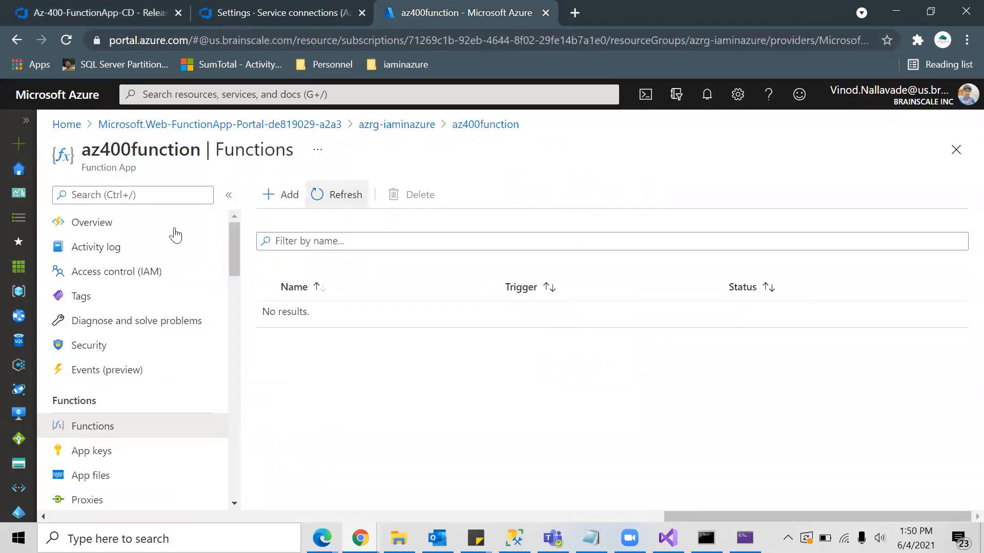
pyautogui.click(105, 226)
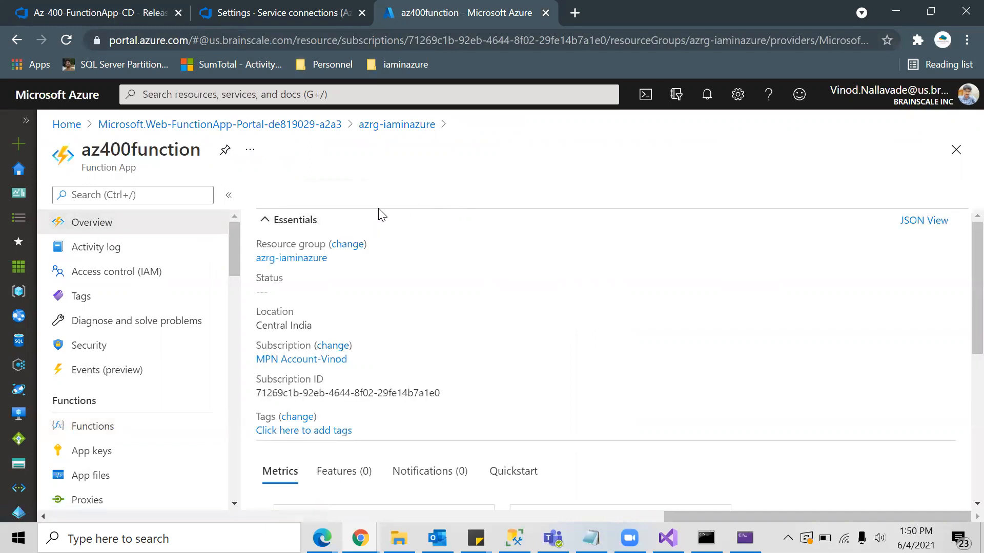
pyautogui.click(348, 197)
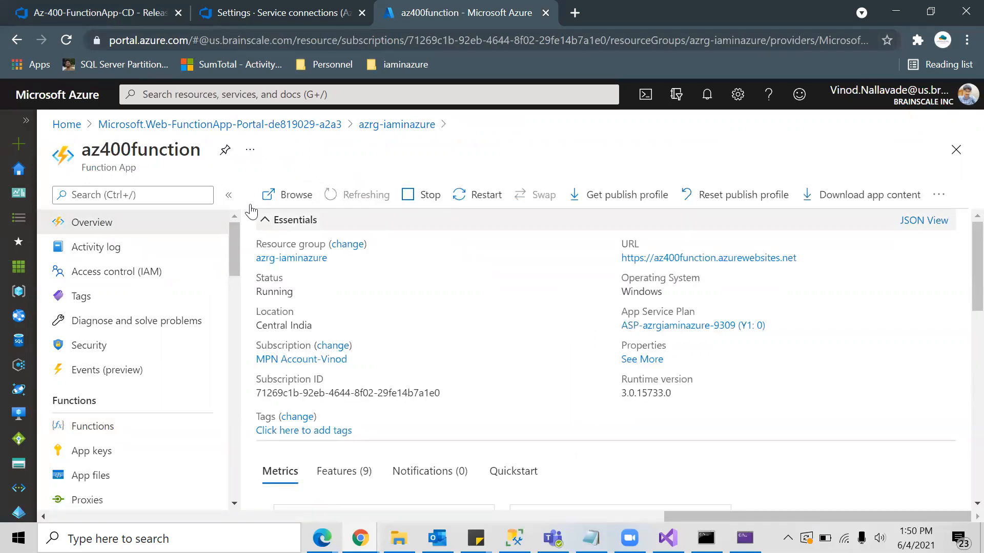
pyautogui.click(97, 432)
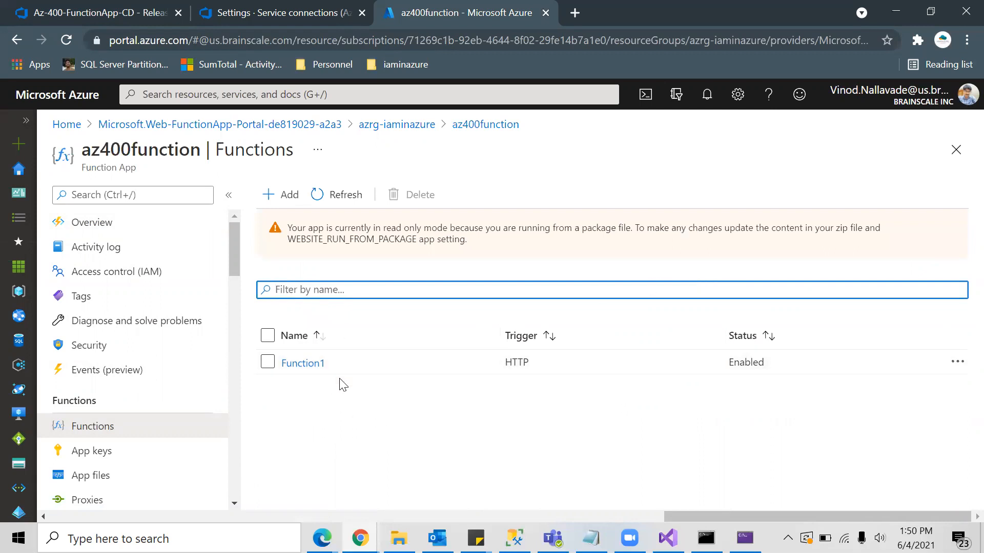
# Test-run Function1 with a request body that sets "name" to "iaminazure" and read the HTTP response content
pyautogui.click(306, 366)
pyautogui.click(119, 283)
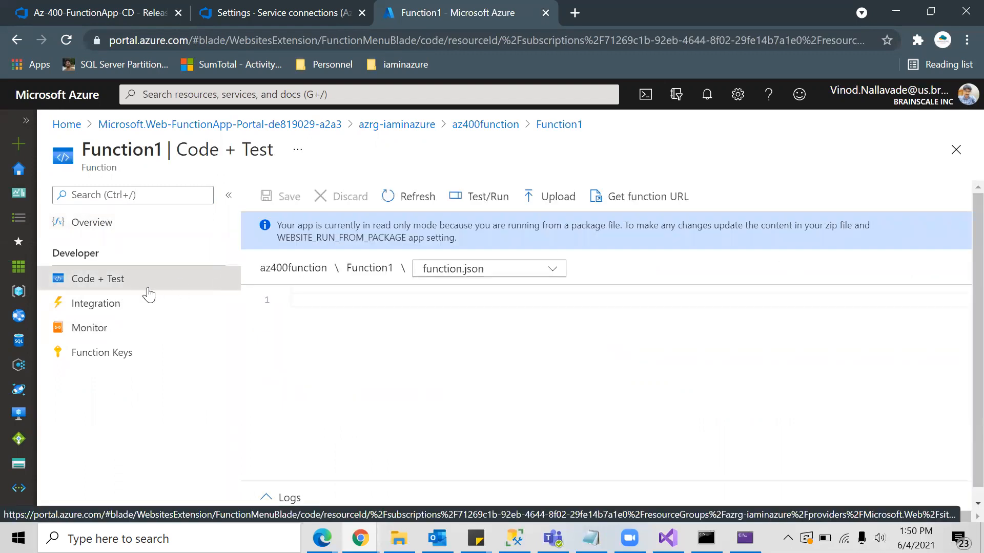
pyautogui.click(492, 196)
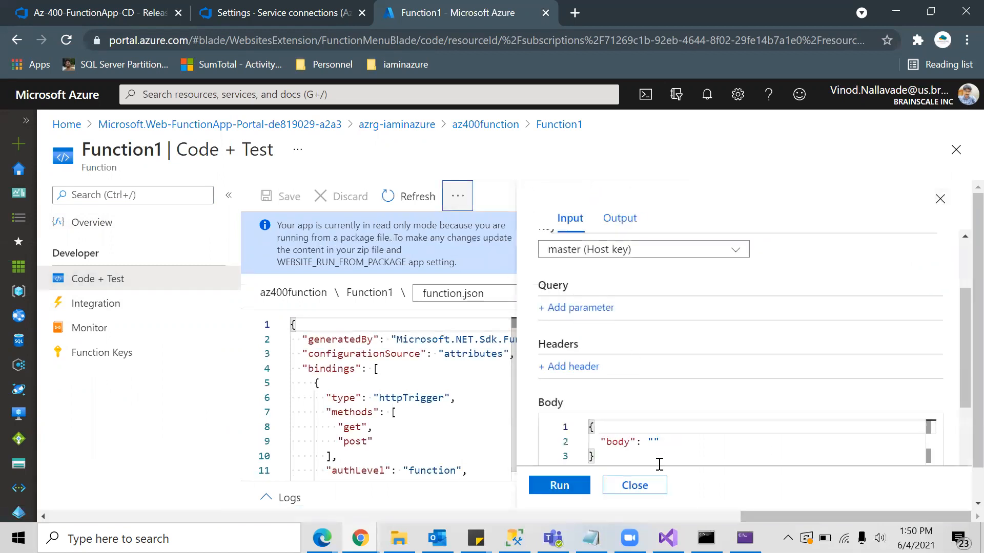
pyautogui.doubleClick(622, 441)
pyautogui.write('name": "iami')
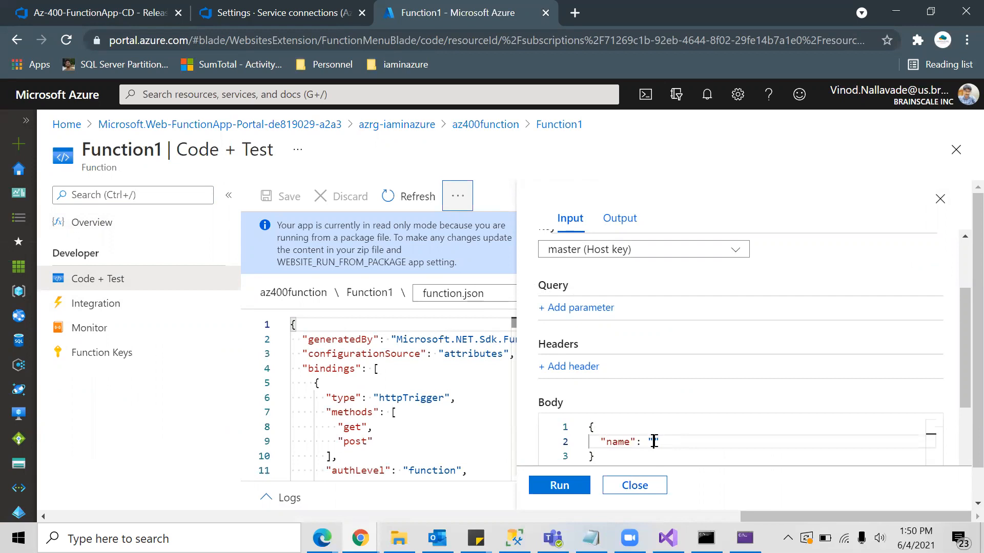
pyautogui.write('nazure')
pyautogui.click(564, 485)
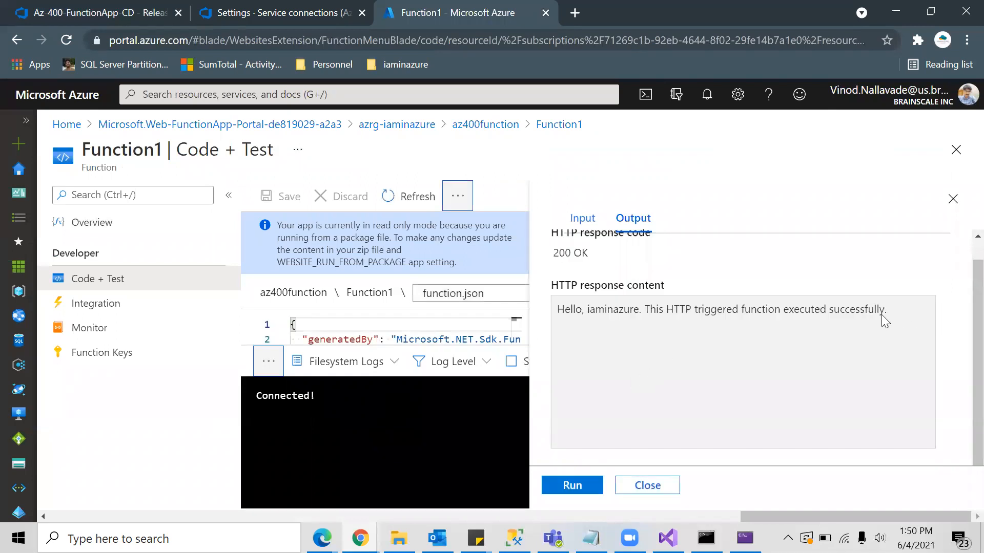
pyautogui.moveTo(830, 304); pyautogui.dragTo(568, 316)
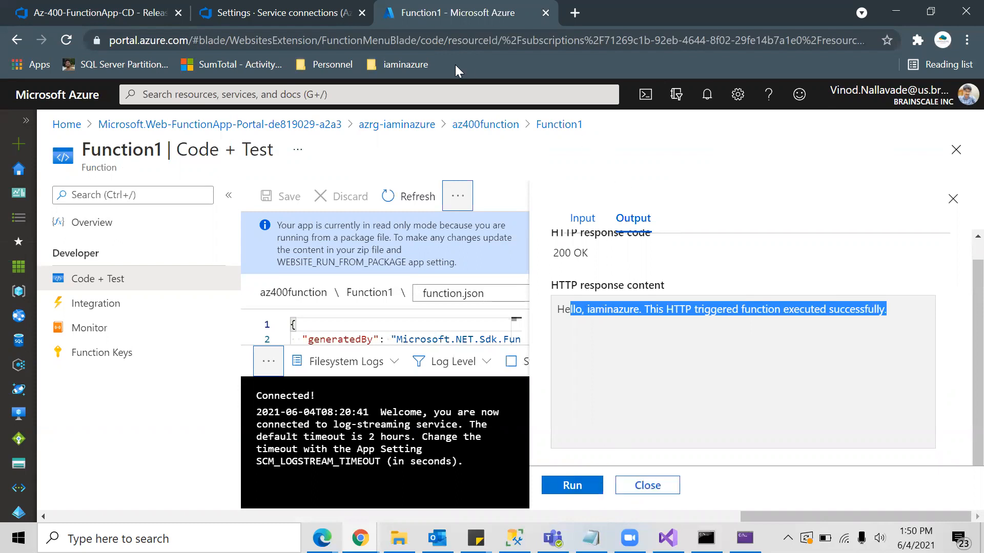
# Enable continuous integration for the Az-FunctionApp repository in the Az-400-FunctionApp-CI build pipeline in Azure DevOps and save without queuing
pyautogui.click(257, 13)
pyautogui.click(446, 13)
pyautogui.click(281, 13)
pyautogui.click(168, 11)
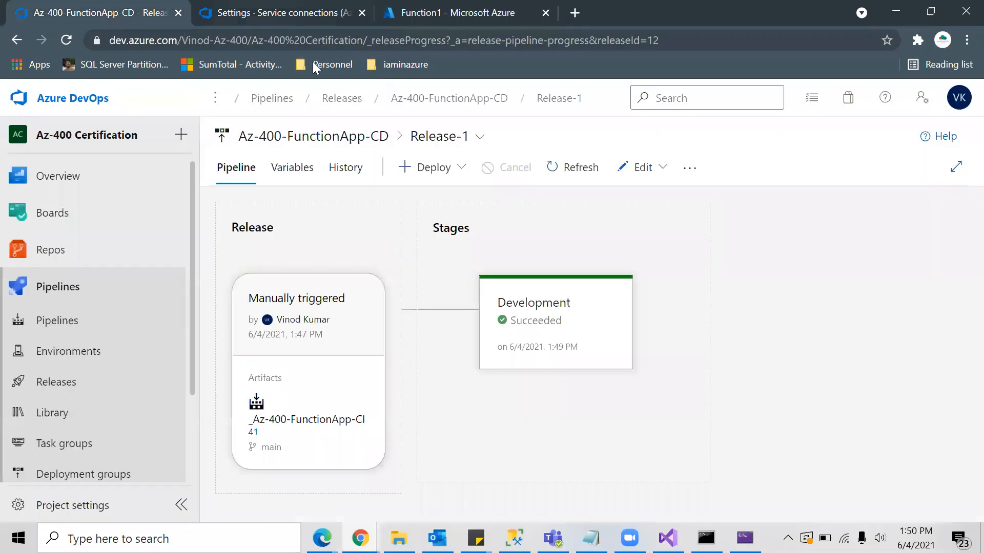
pyautogui.click(63, 330)
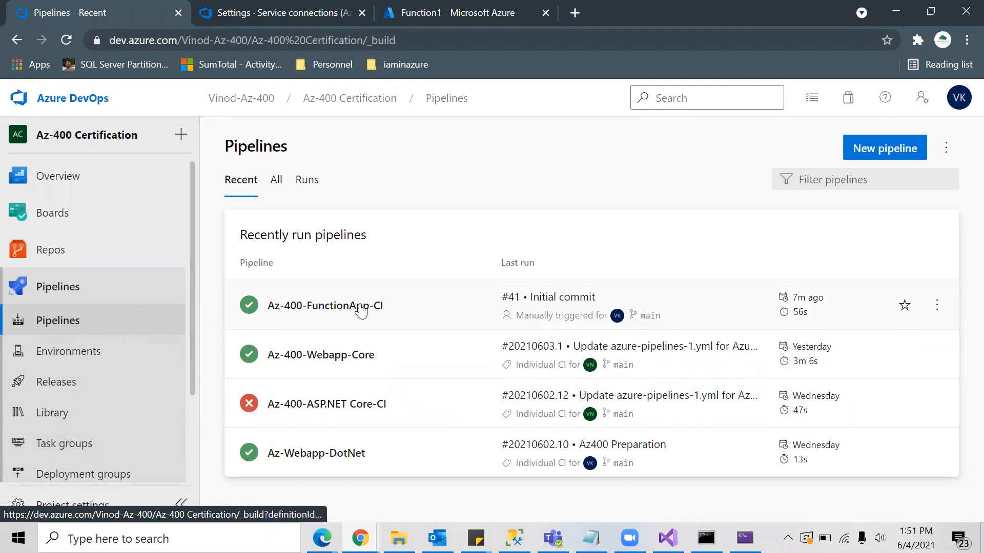
pyautogui.click(389, 306)
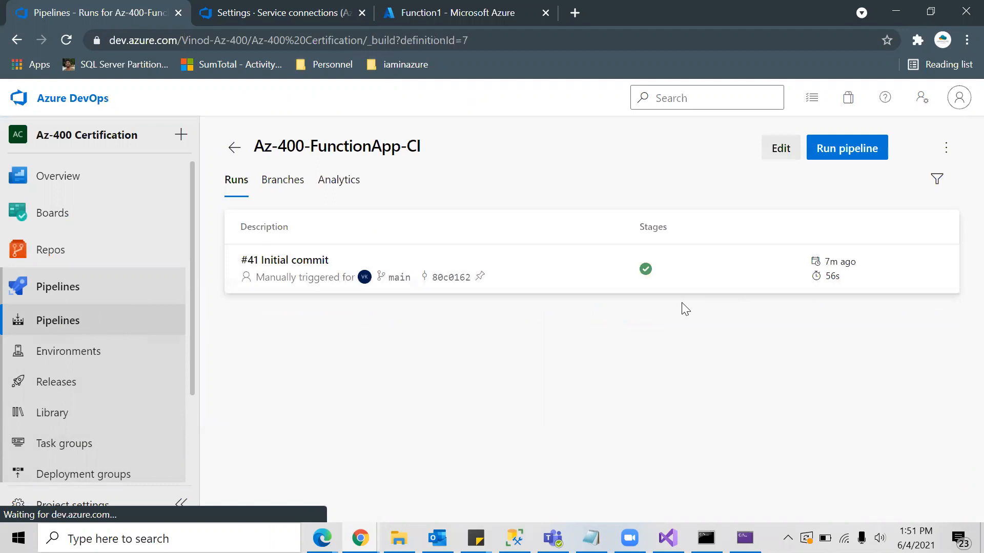
pyautogui.click(783, 160)
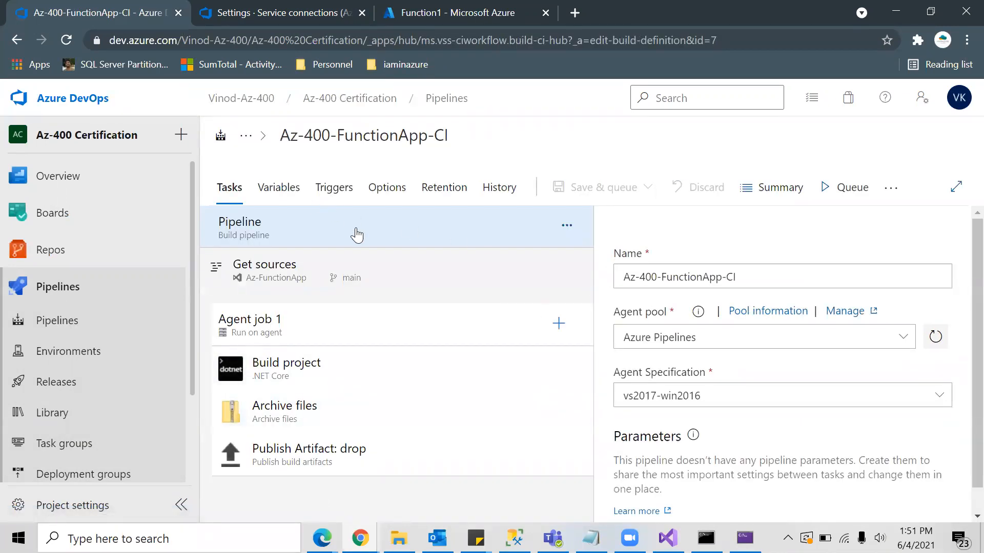
pyautogui.click(339, 189)
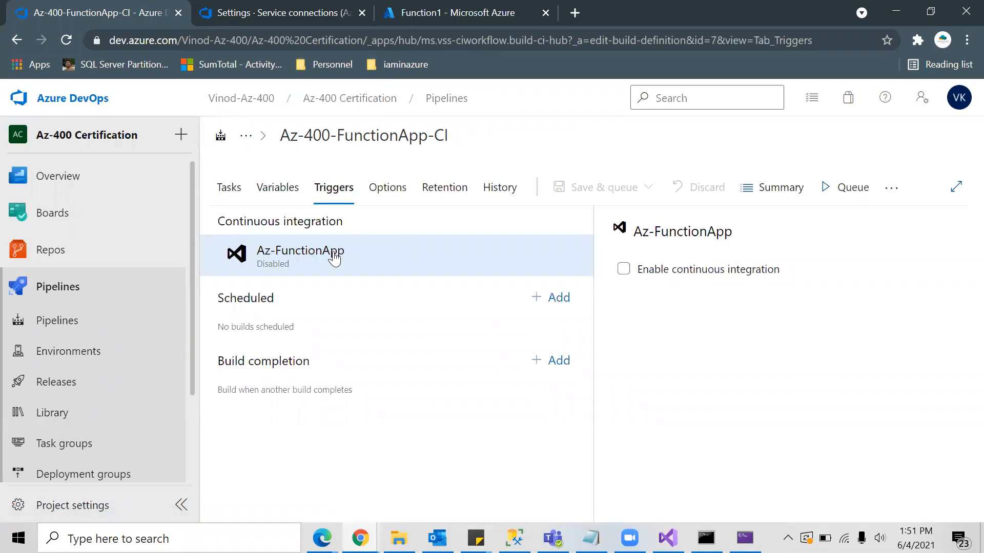
pyautogui.click(624, 270)
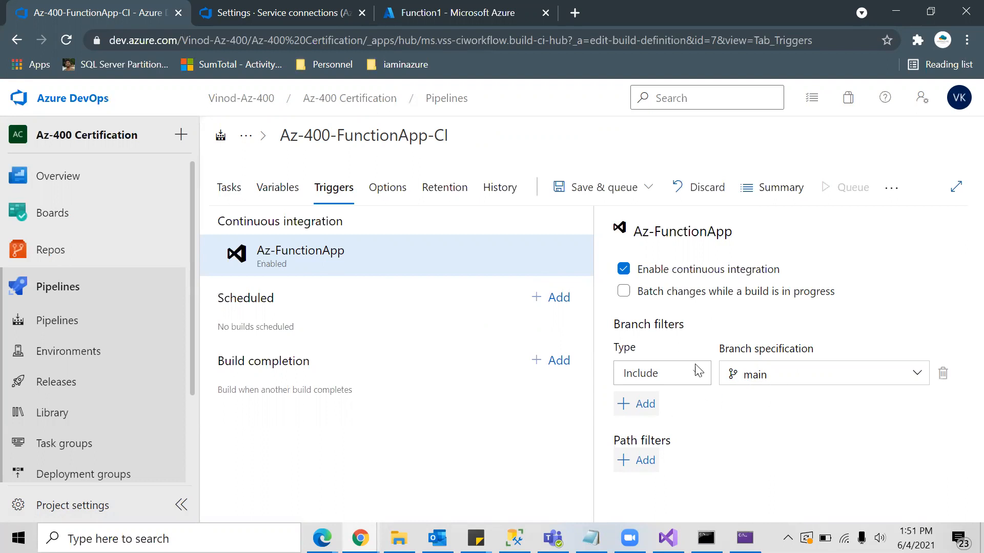
pyautogui.click(645, 190)
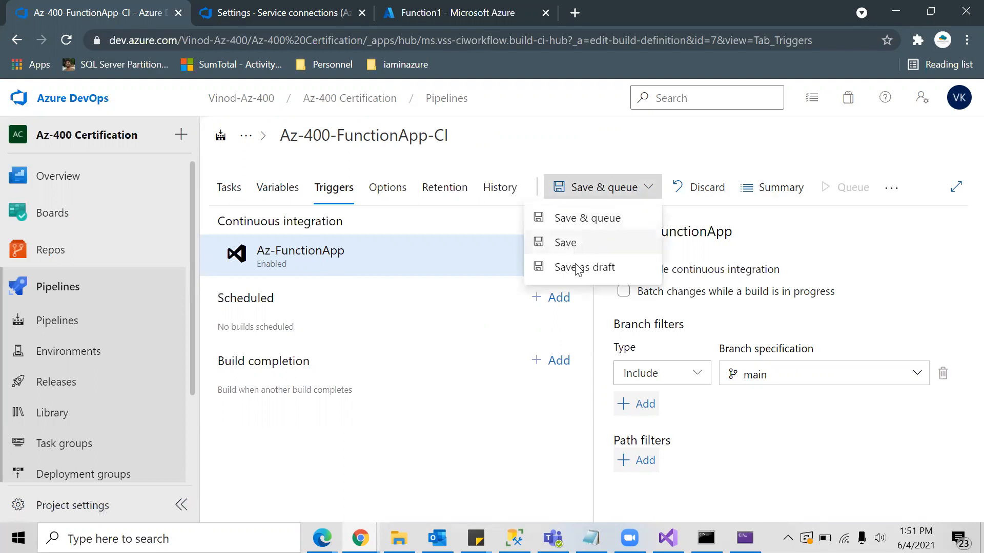
pyautogui.click(584, 248)
pyautogui.click(565, 362)
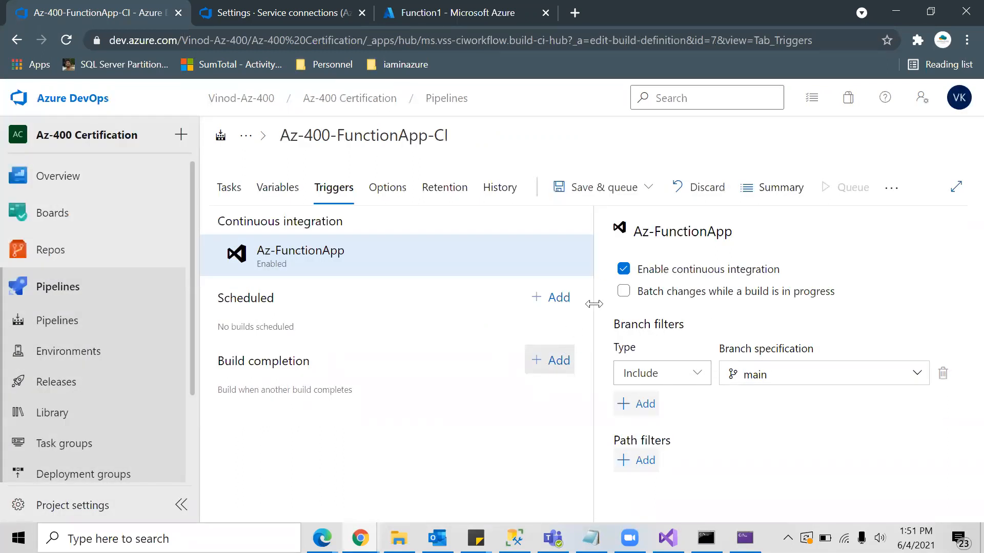
# Enable the continuous deployment trigger on the _Az-400-FunctionApp-CI artifact of the Az-400-FunctionApp-CD release pipeline and save the pipeline
pyautogui.click(71, 385)
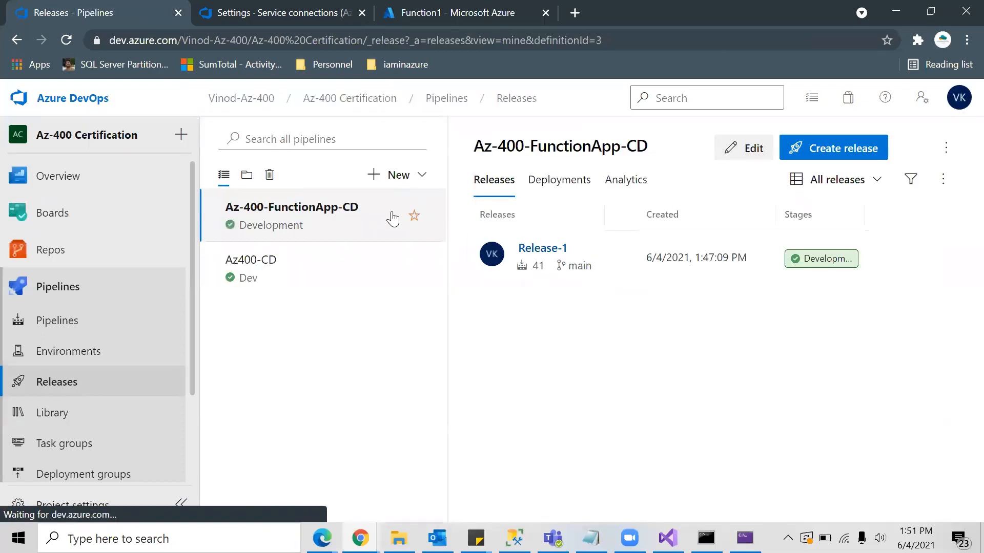
pyautogui.click(752, 149)
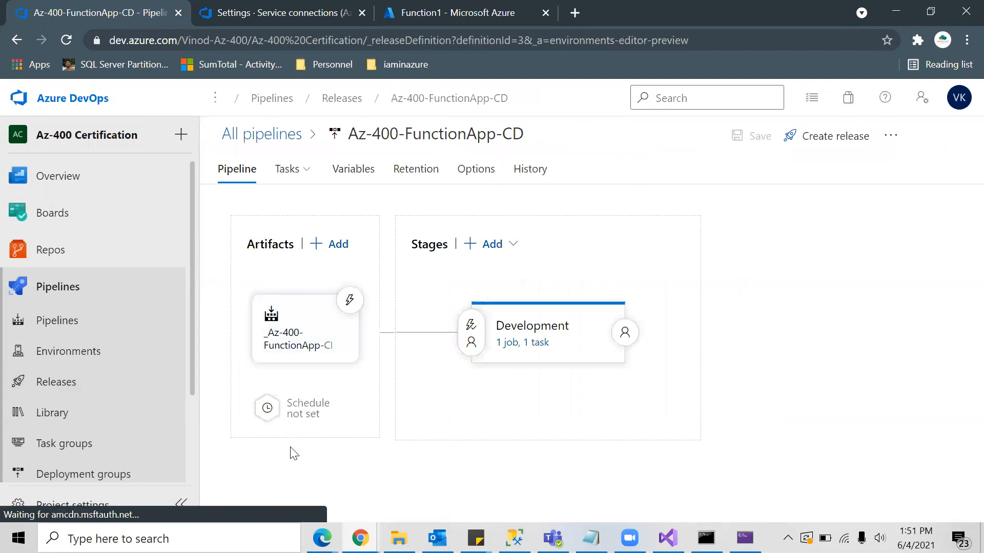
pyautogui.click(350, 302)
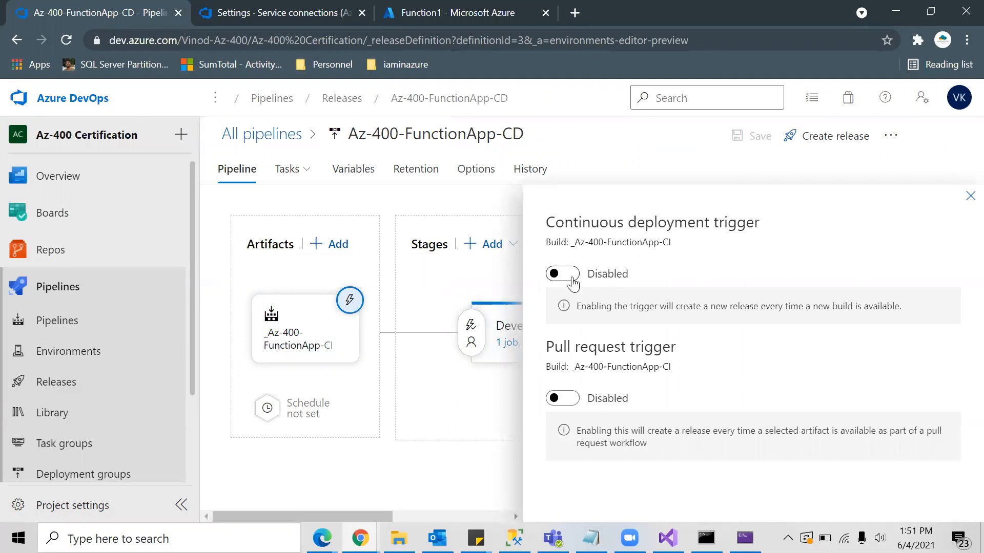
pyautogui.click(570, 277)
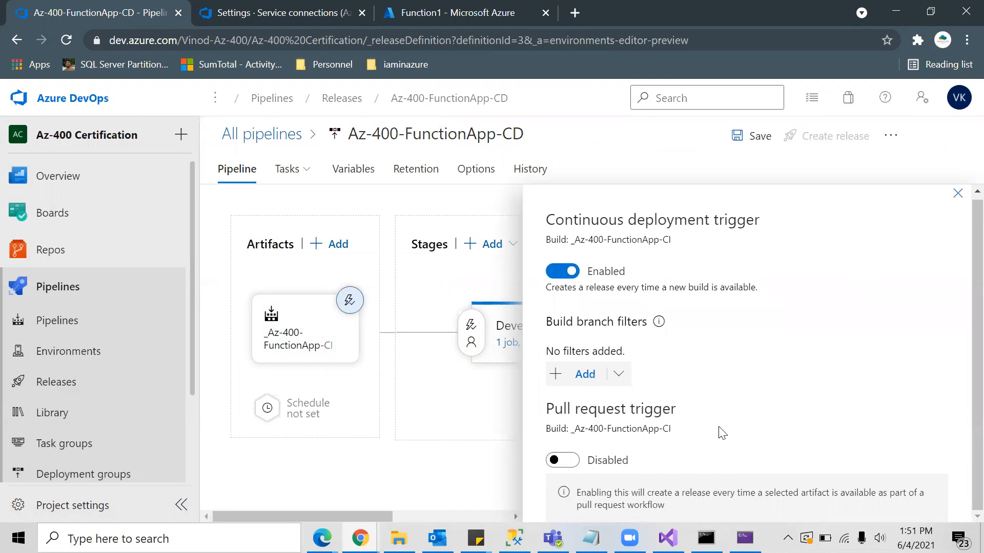
pyautogui.moveTo(552, 431); pyautogui.dragTo(698, 430)
pyautogui.click(700, 431)
pyautogui.click(755, 136)
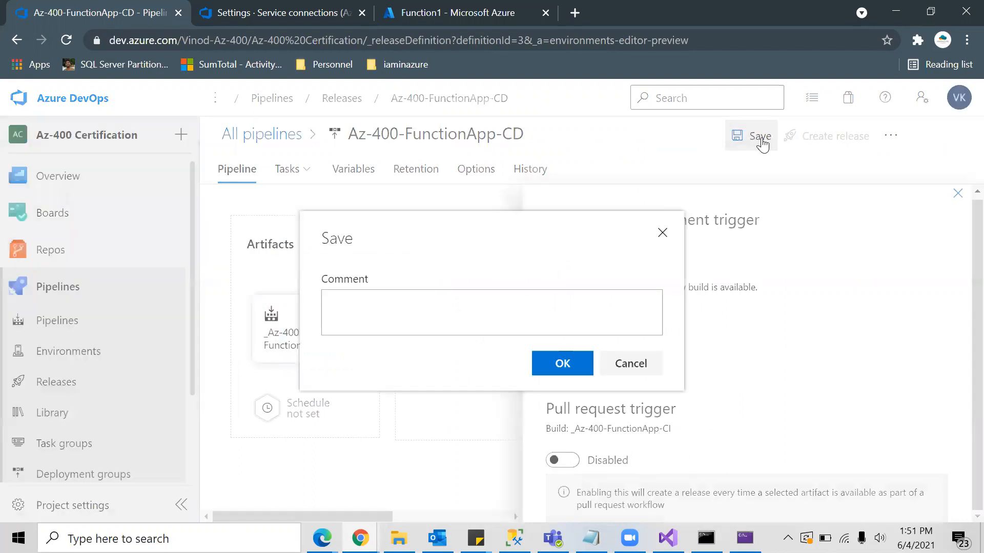
pyautogui.click(585, 373)
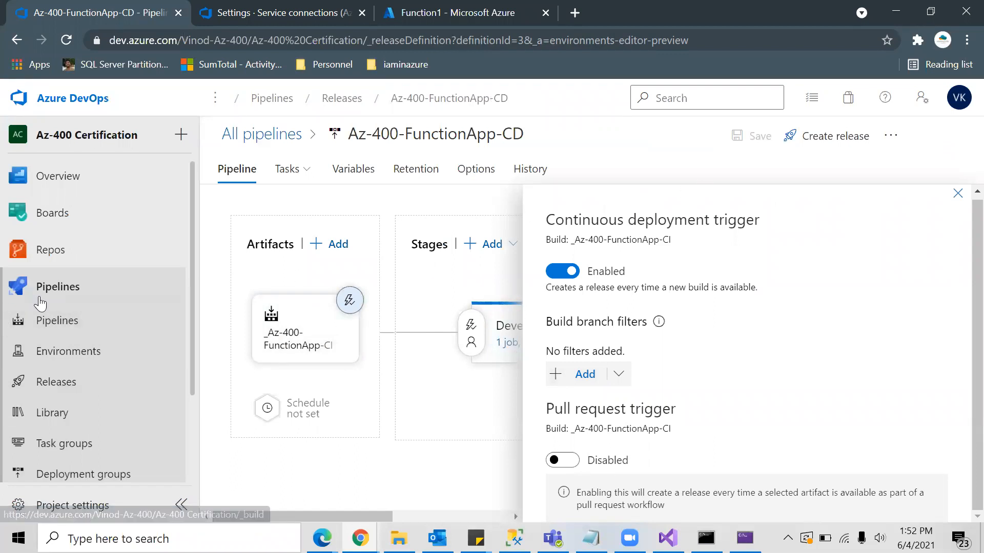
# Review the continuous integration trigger settings of the Az-400-FunctionApp-CI build pipeline
pyautogui.click(72, 328)
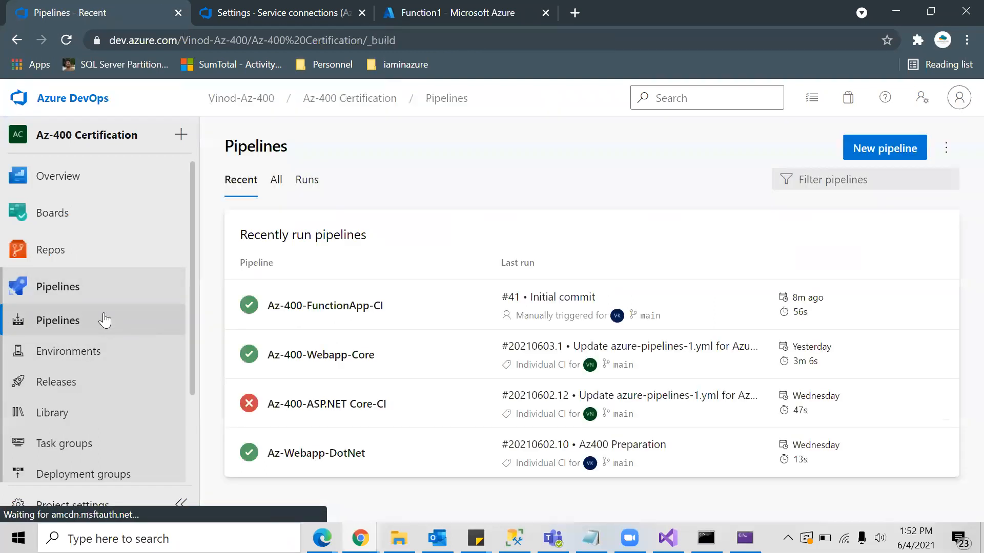
pyautogui.click(355, 310)
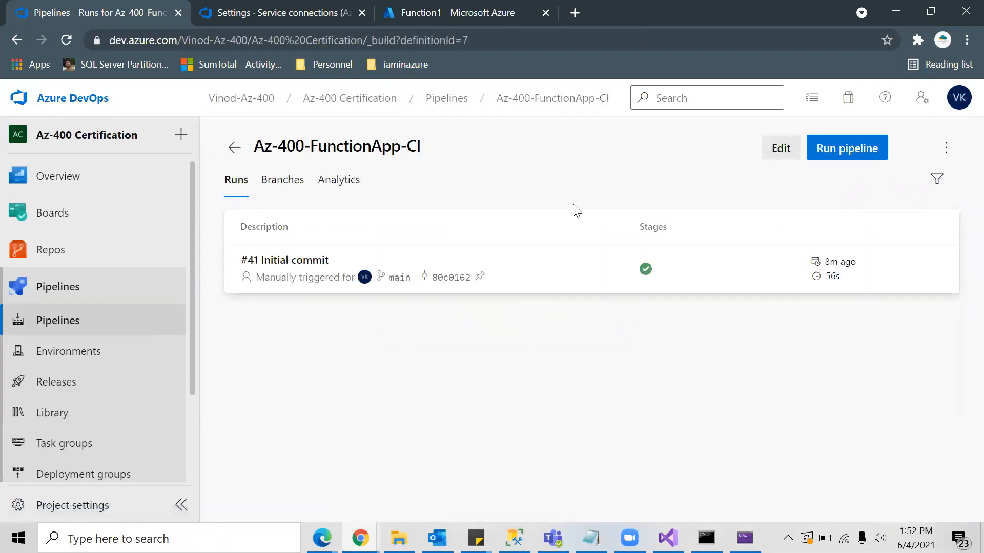
pyautogui.click(781, 148)
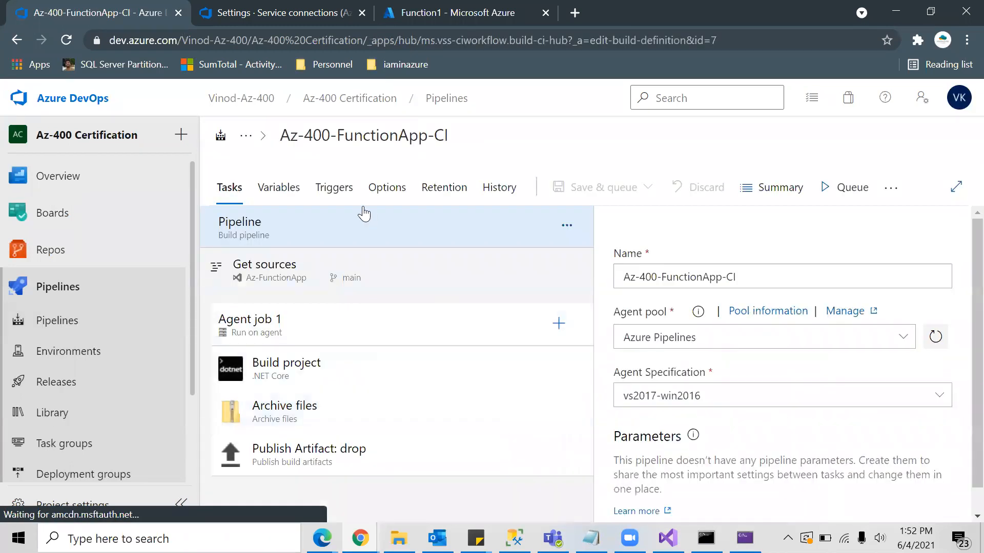
pyautogui.click(330, 188)
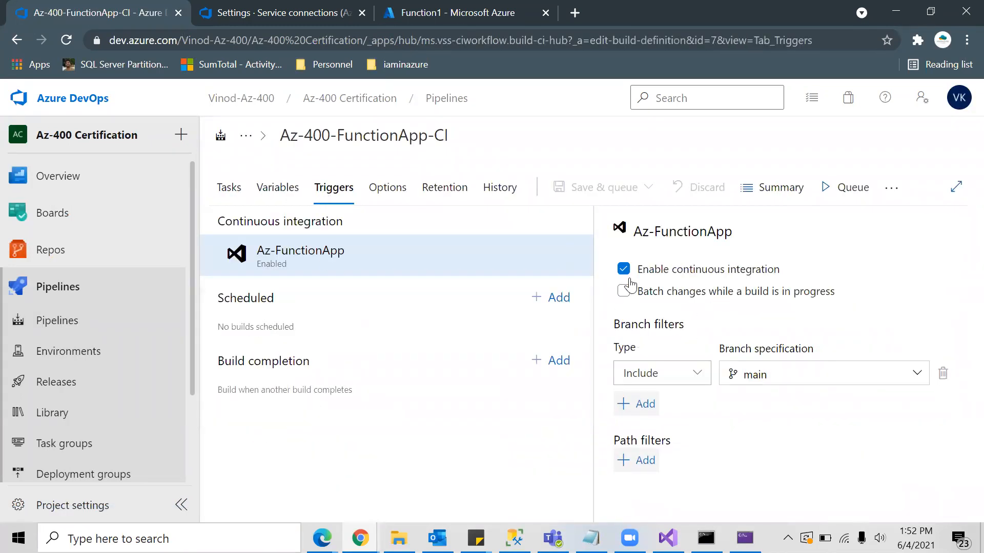
# Review the continuous deployment trigger on the _Az-400-FunctionApp-CI artifact of the Az-400-FunctionApp-CD release pipeline
pyautogui.click(72, 380)
pyautogui.click(753, 151)
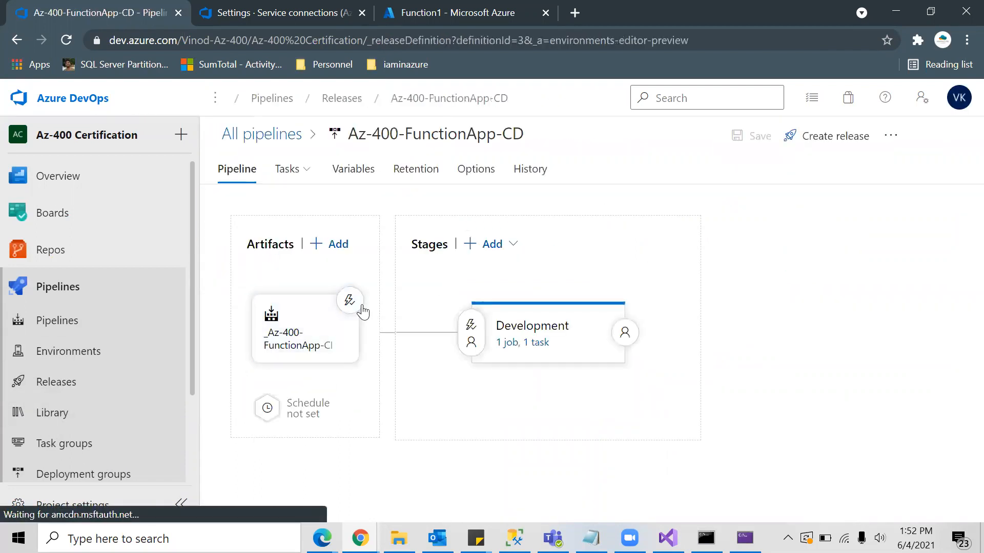
pyautogui.click(350, 302)
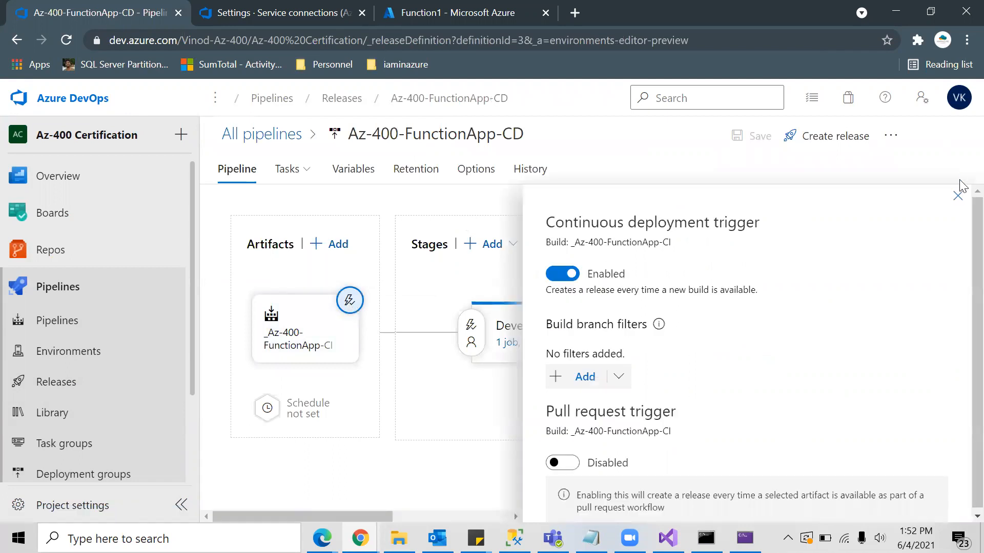
pyautogui.click(958, 196)
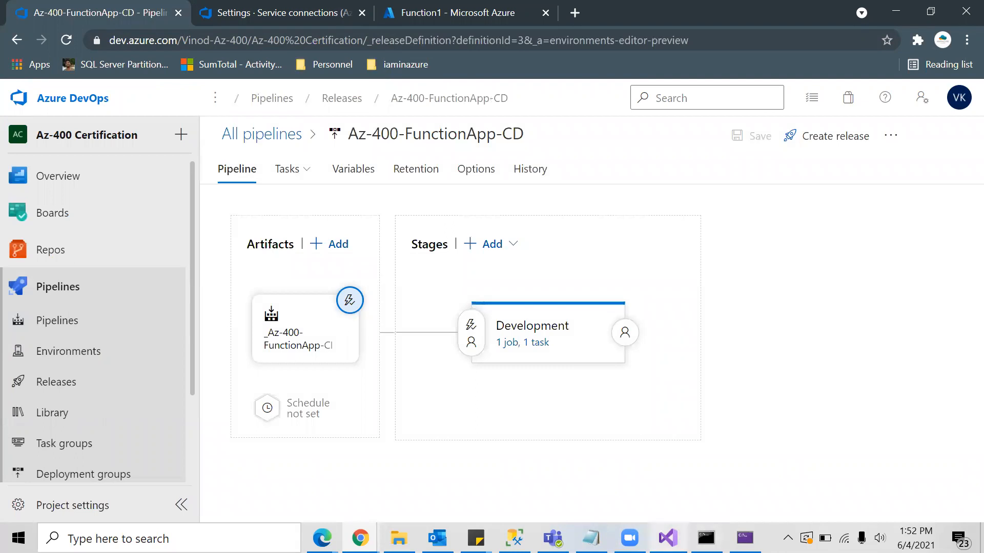
# In Visual Studio, change Function1.cs's named response message to "Hello, {name}. Welcome to IaminAzure Youtube Channel" and save the file
pyautogui.click(667, 538)
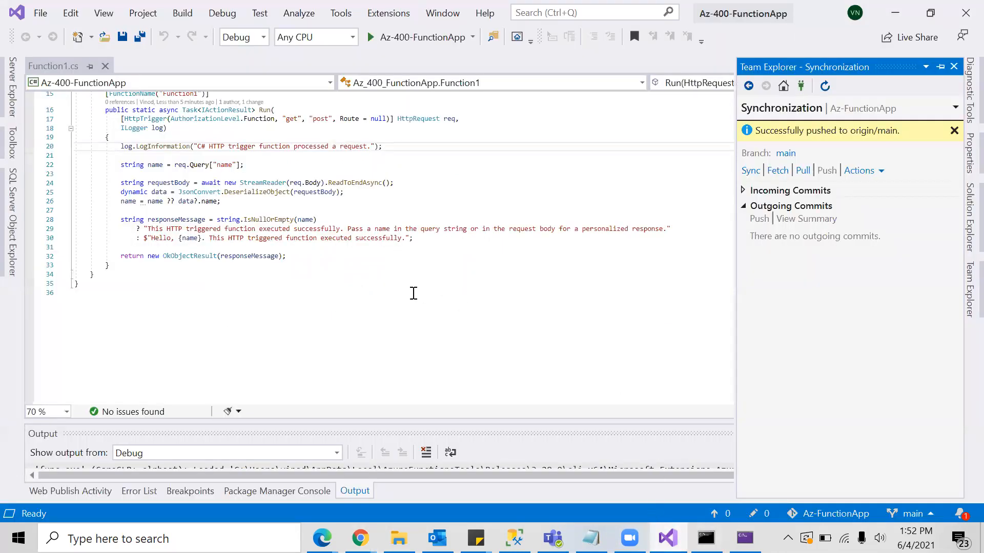
pyautogui.click(954, 66)
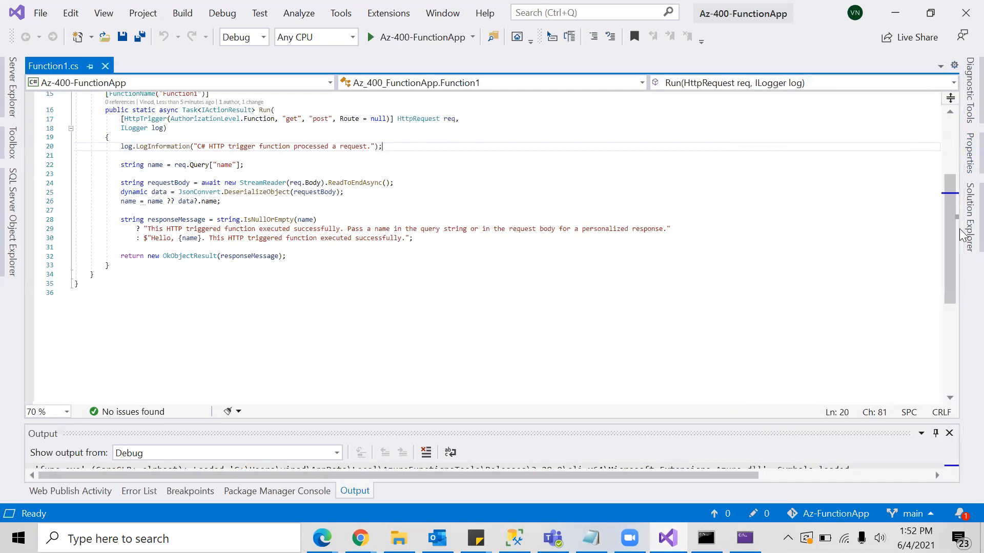
pyautogui.click(964, 232)
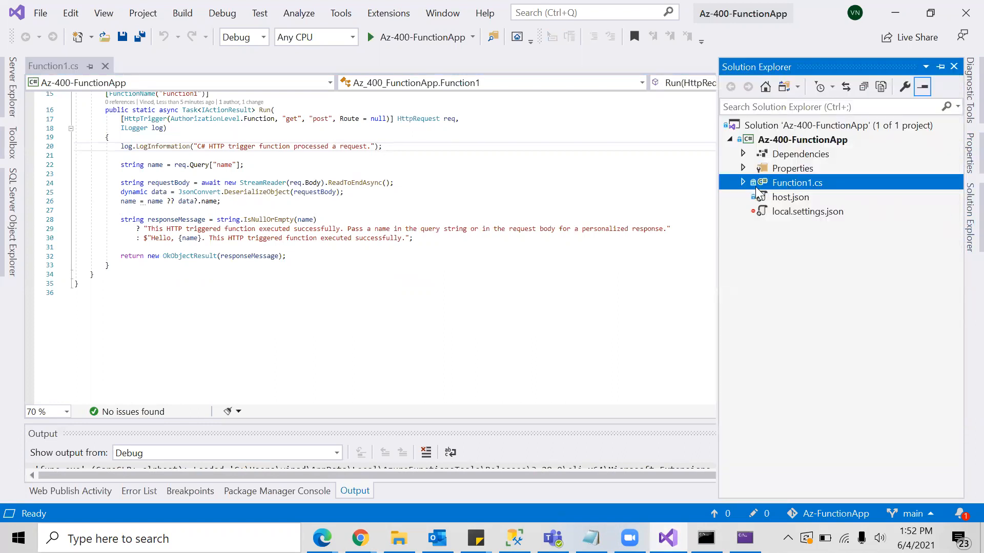
pyautogui.click(377, 262)
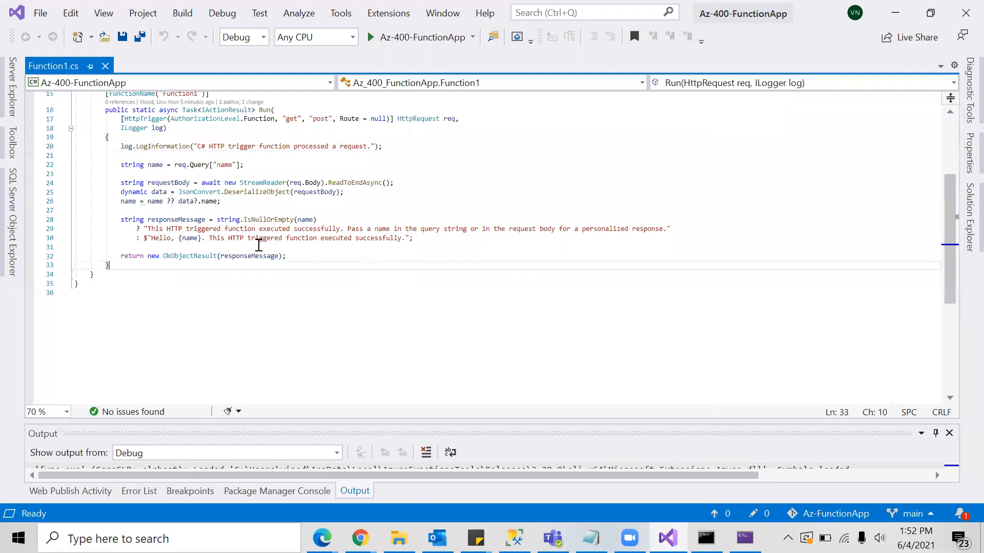
pyautogui.moveTo(212, 240); pyautogui.dragTo(414, 239)
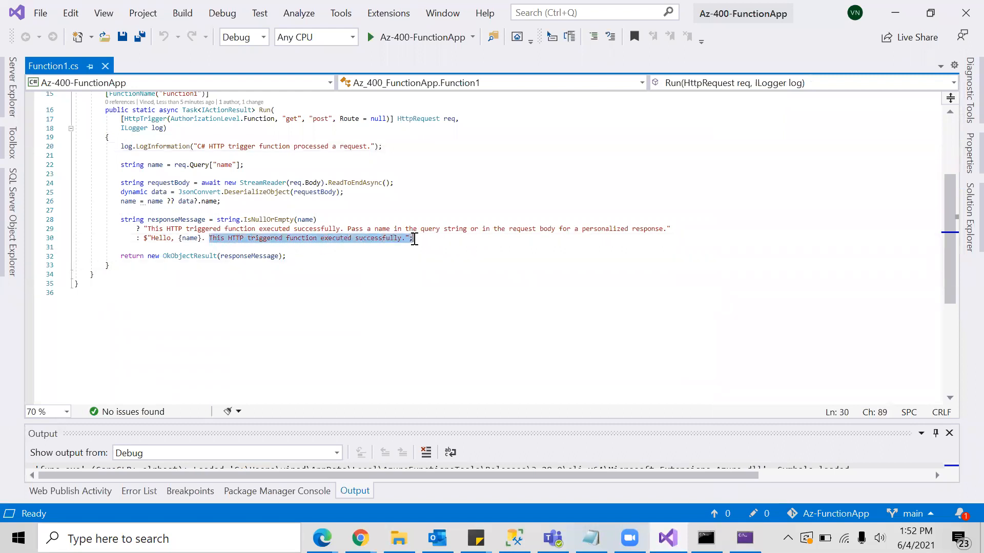
pyautogui.press('Delete')
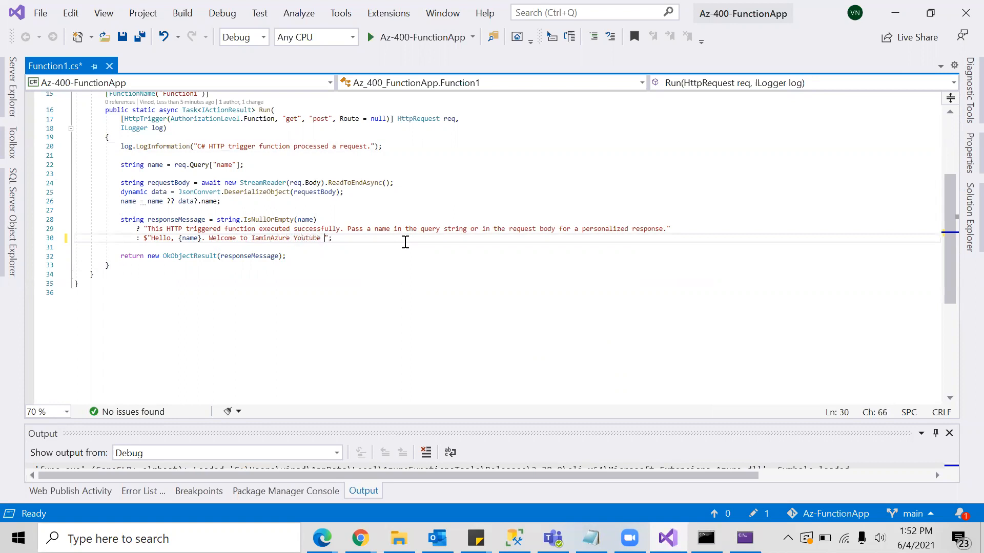
pyautogui.click(383, 250)
pyautogui.hotkey('ctrl', 's')
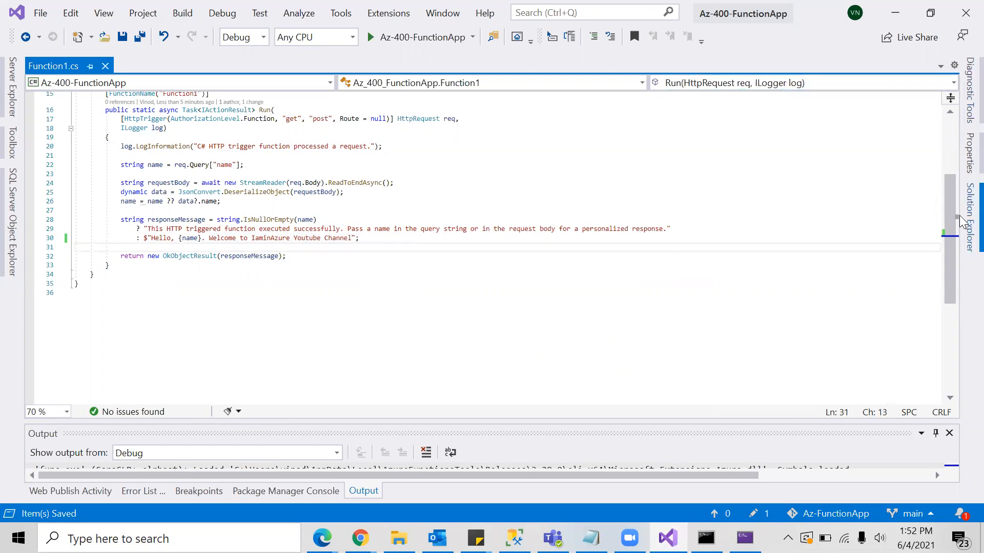
# Add a new Azure Function named SayHello to the Az-400-FunctionApp project, using an Http trigger with Function authorization level
pyautogui.click(964, 213)
pyautogui.click(805, 139)
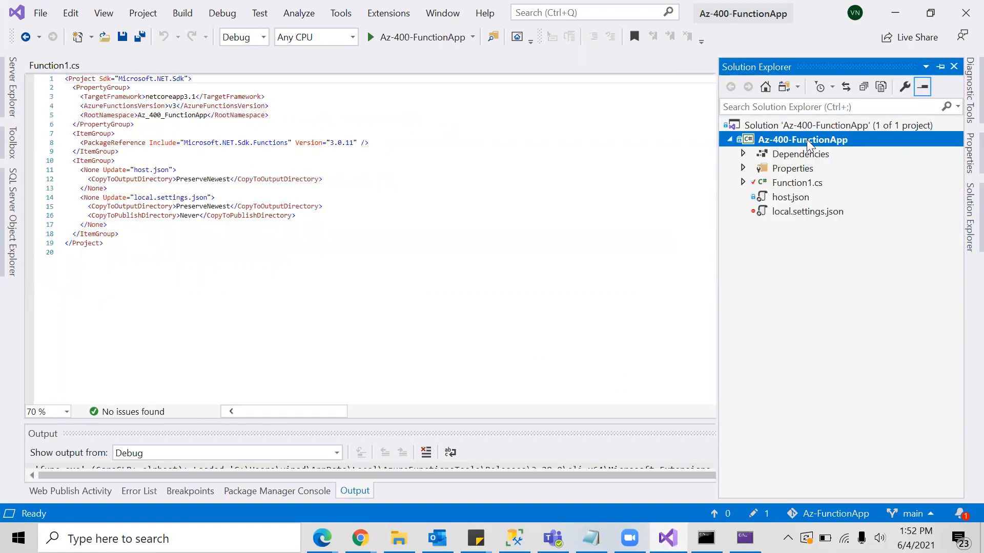
pyautogui.rightClick(806, 143)
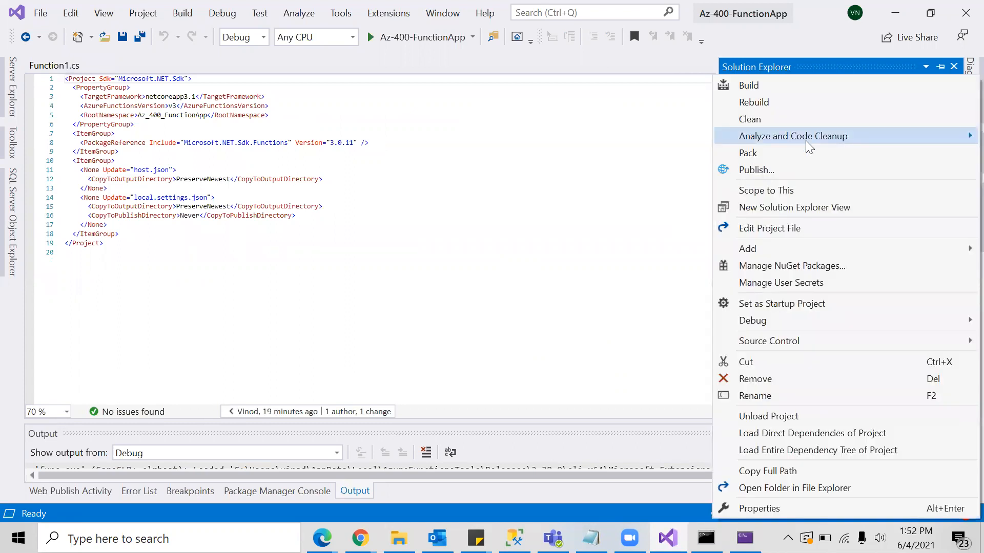
pyautogui.moveTo(777, 256)
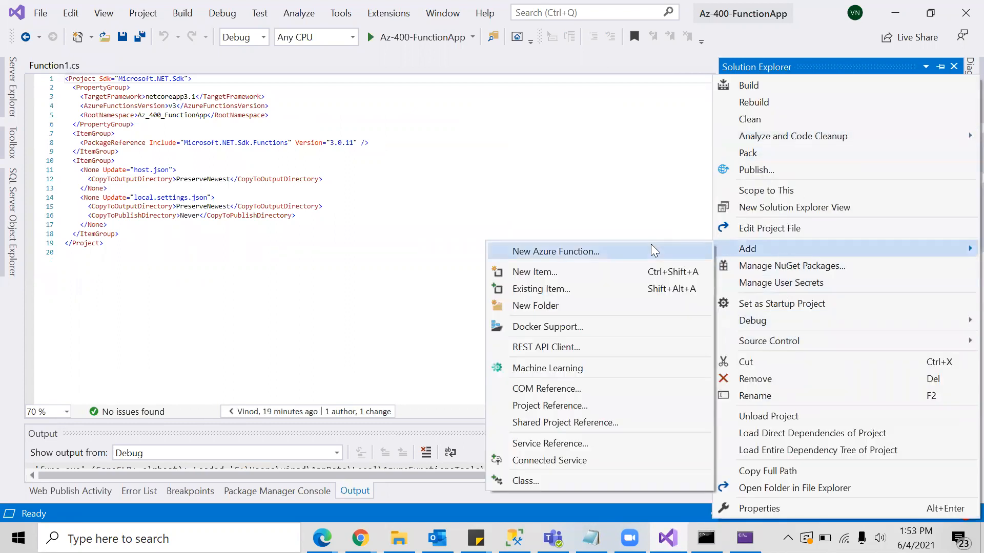
pyautogui.click(609, 250)
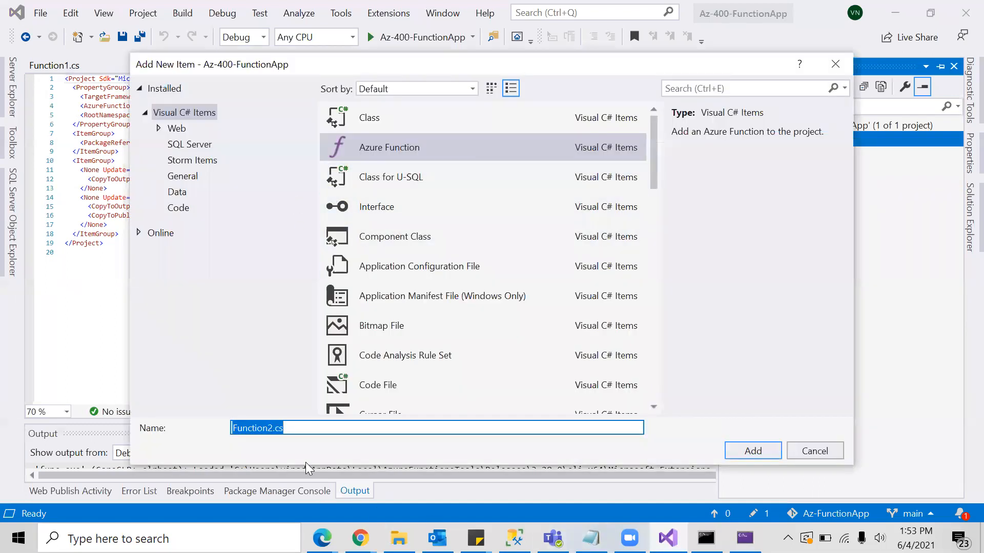
pyautogui.write('SayHello')
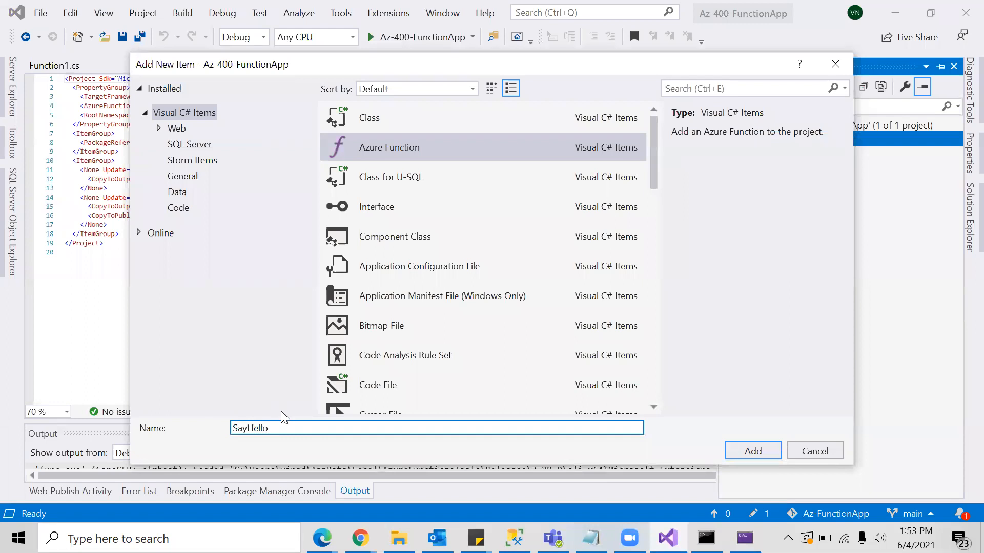
pyautogui.click(757, 453)
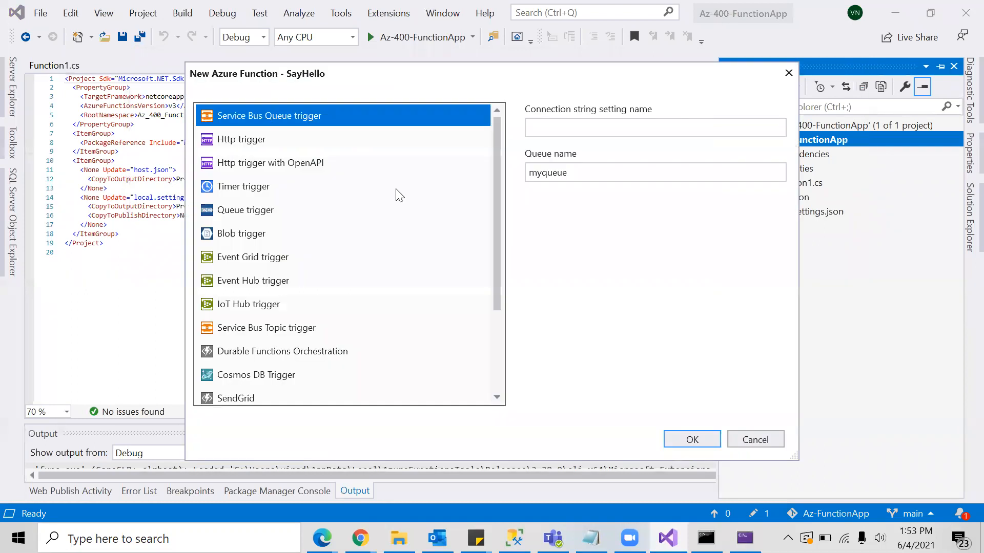
pyautogui.click(241, 139)
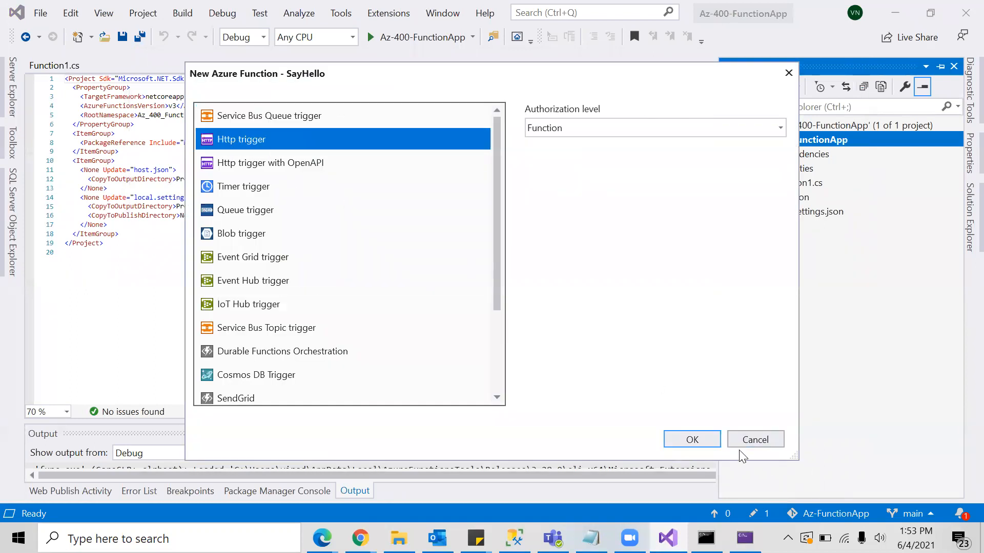
pyautogui.click(692, 439)
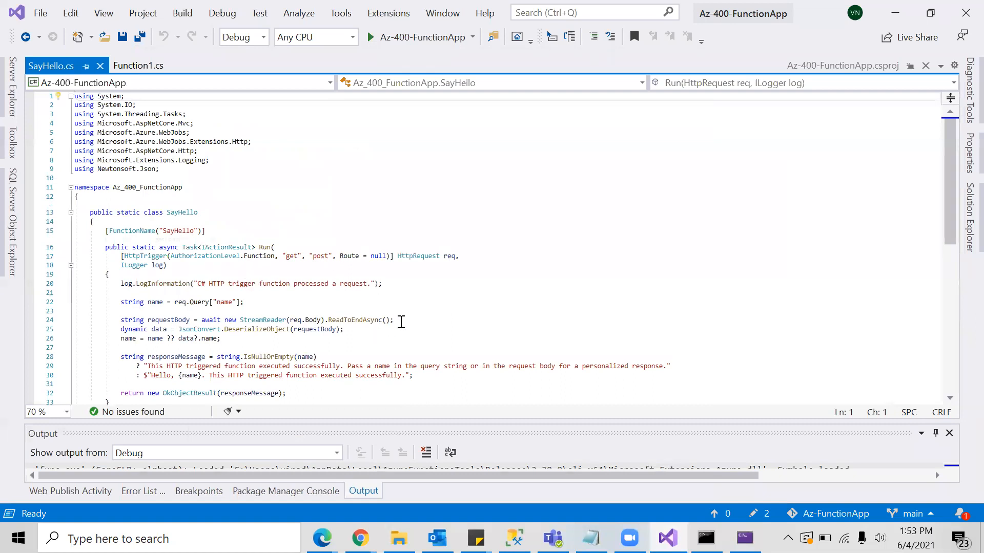
# Change the named response message in SayHello.cs to "Hello, {name}.Hello from IaminAzure." and save the file
pyautogui.scroll(-1, 402, 322)
pyautogui.moveTo(206, 348); pyautogui.dragTo(412, 348)
pyautogui.press('Delete')
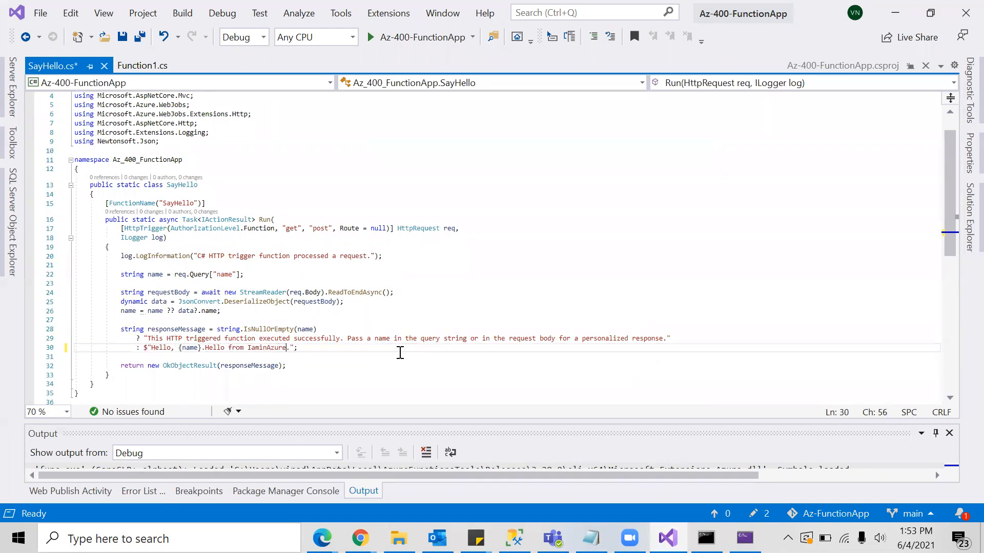
pyautogui.hotkey('ctrl', 's')
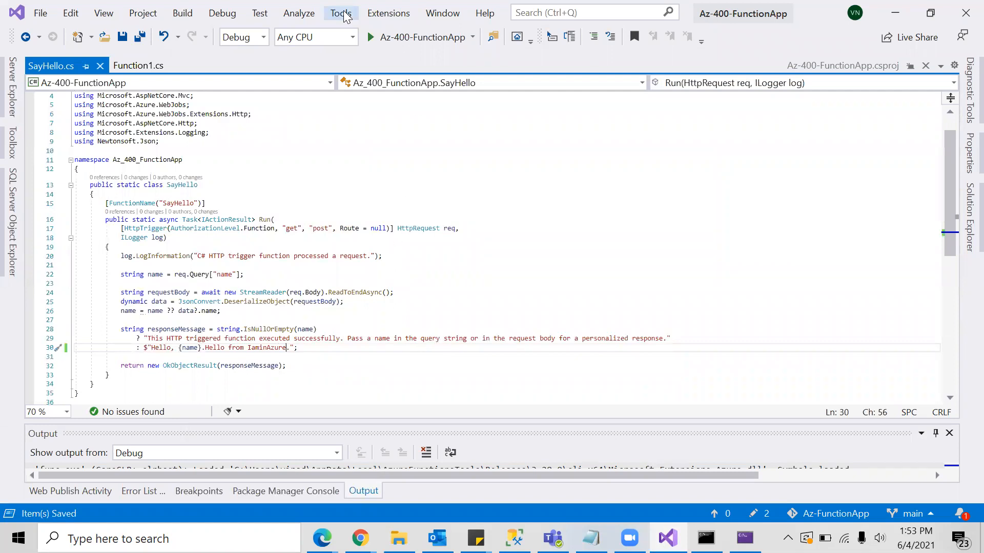
# Stage the Function1.cs and SayHello.cs changes on the main branch of the Az-FunctionApp repository
pyautogui.click(968, 216)
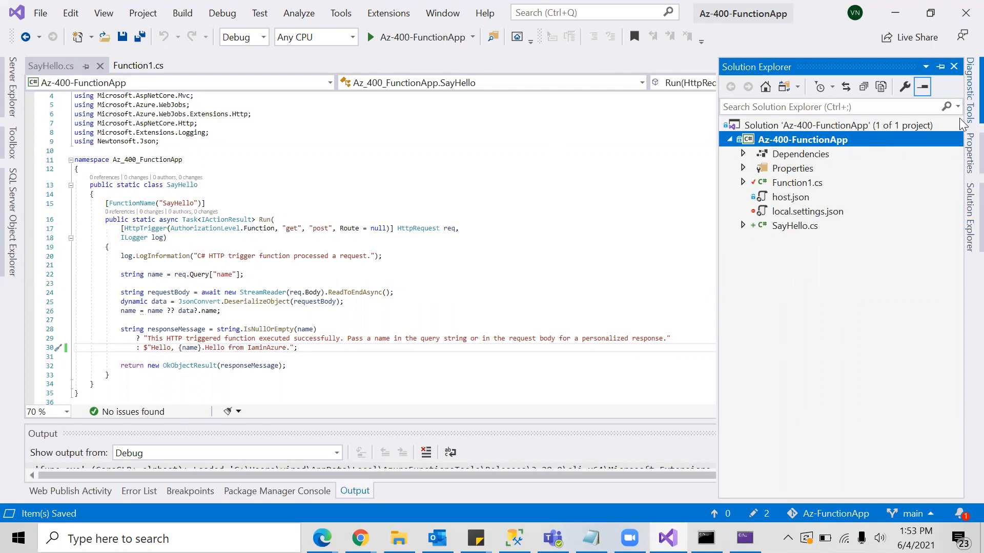
pyautogui.click(827, 143)
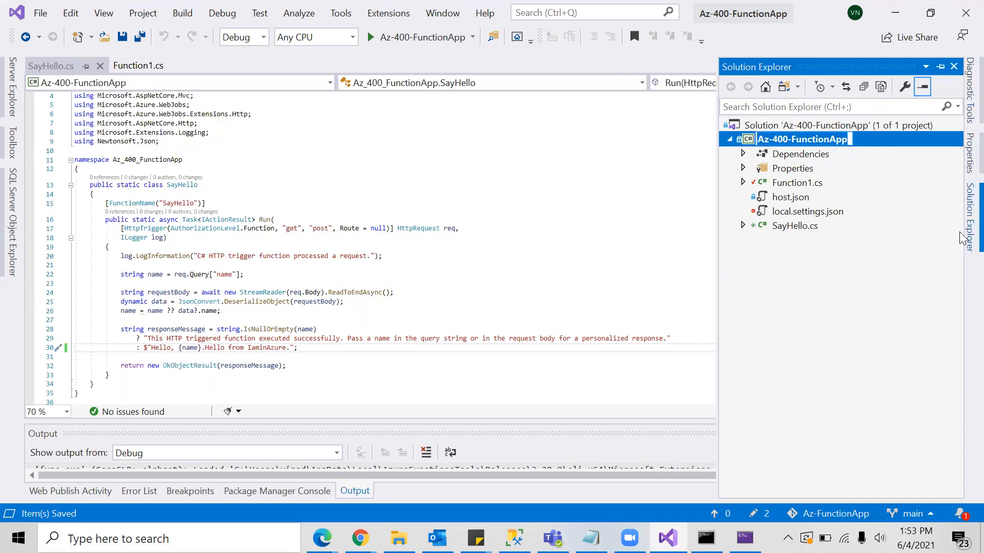
pyautogui.click(927, 514)
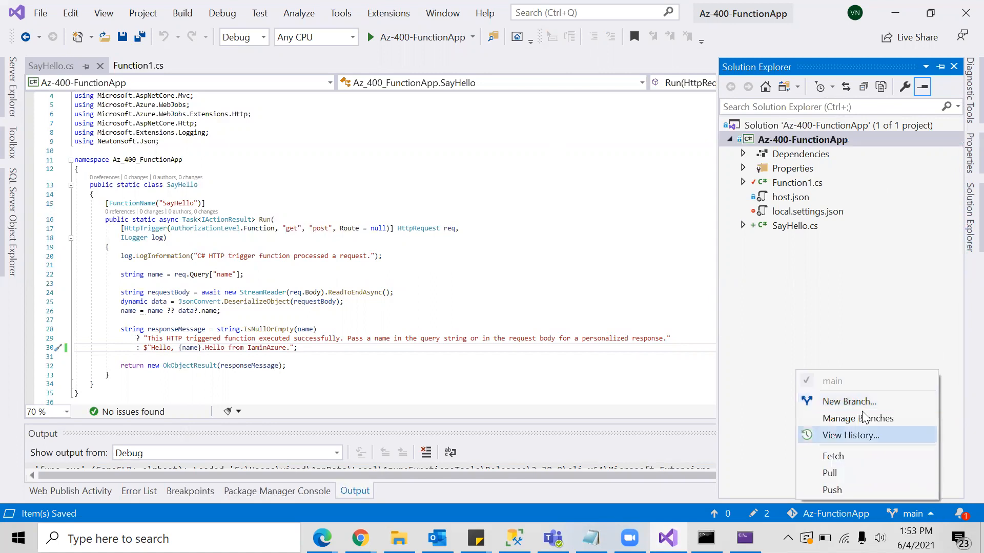
pyautogui.click(858, 418)
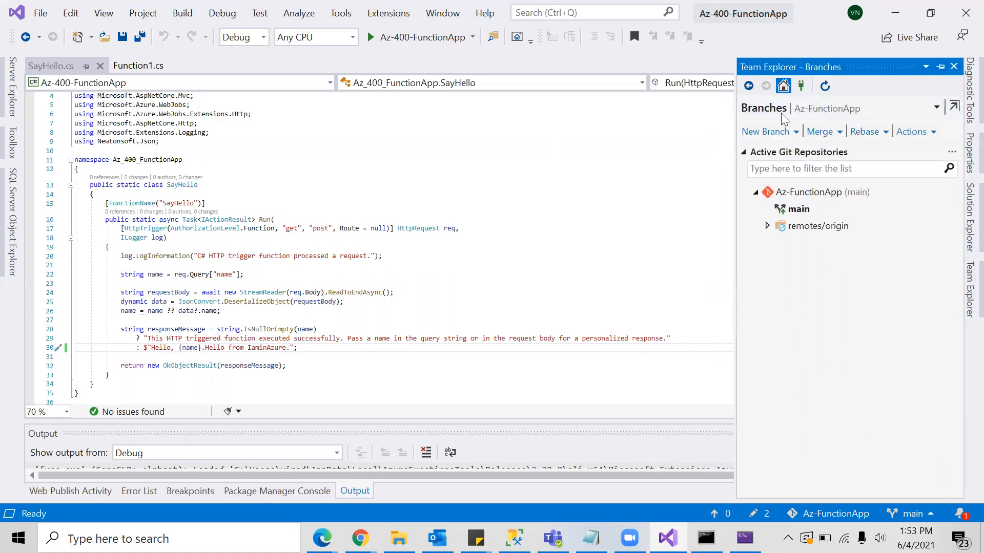
pyautogui.click(783, 85)
pyautogui.click(795, 154)
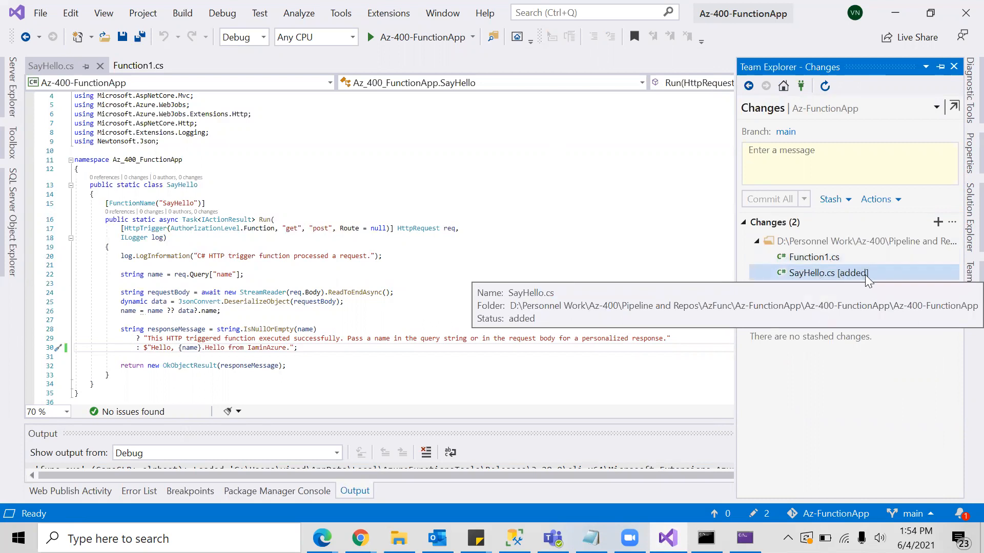
pyautogui.click(938, 225)
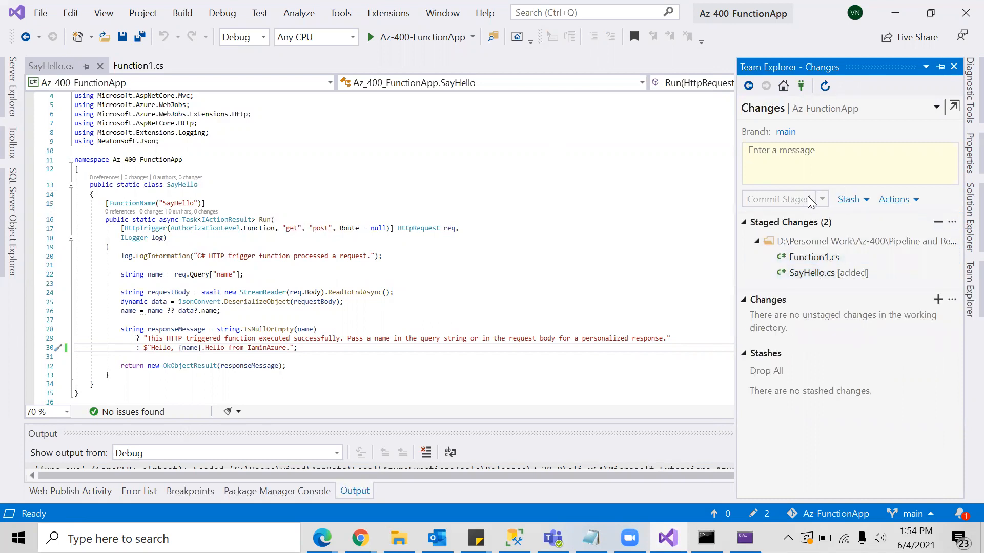
# Commit the staged changes locally with the message "New function Added"
pyautogui.click(799, 167)
pyautogui.write('New function Added')
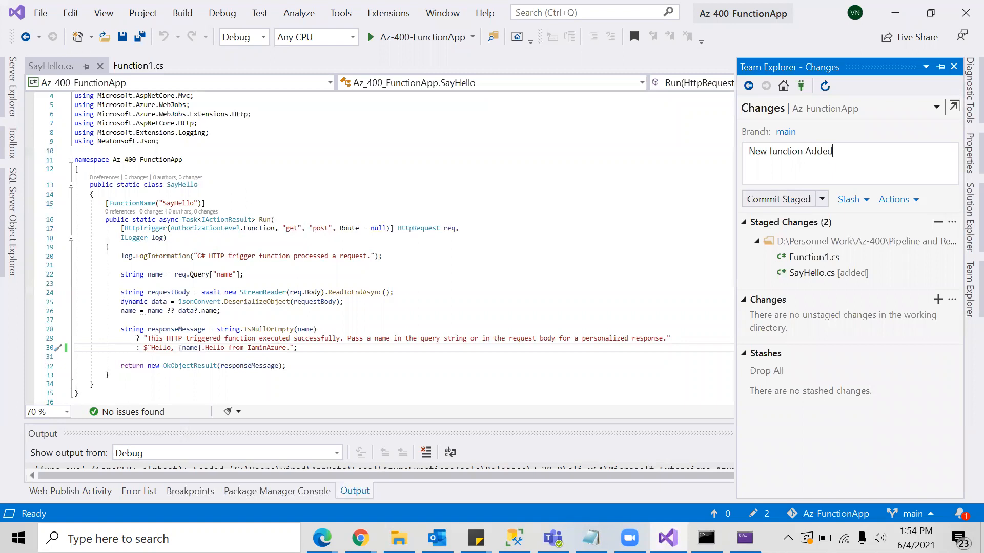
pyautogui.click(779, 204)
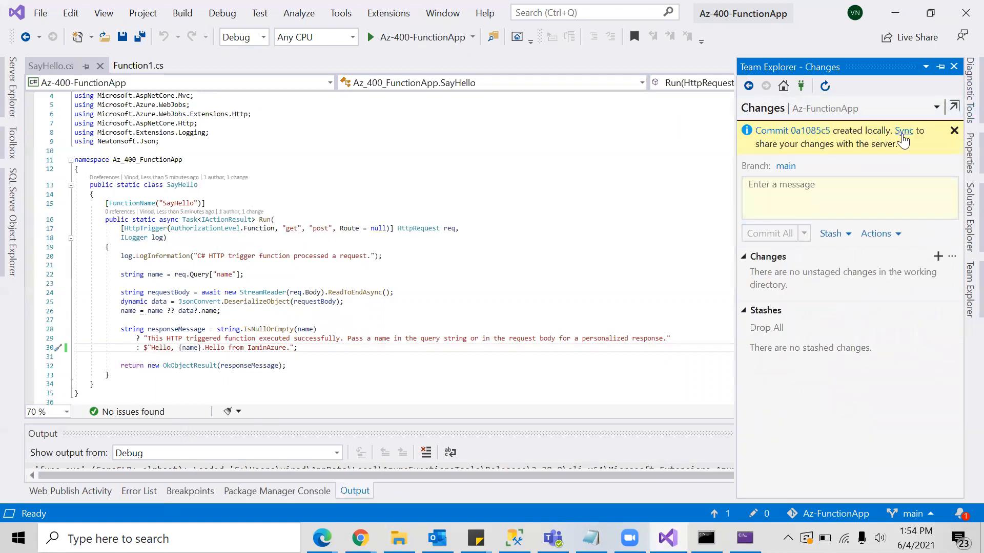
# Push the outgoing "New function Added" commit to the remote repository and return to Azure DevOps in the browser
pyautogui.click(893, 136)
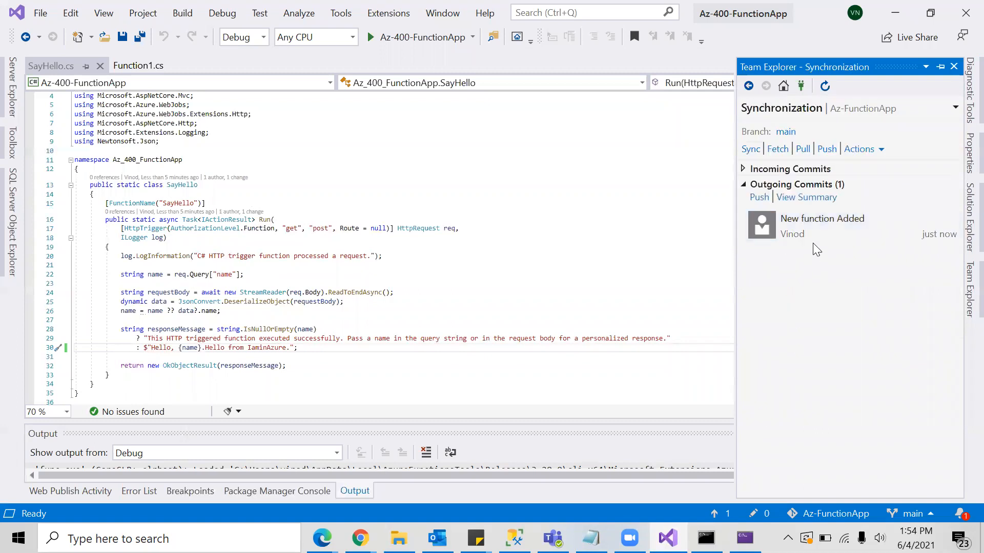
pyautogui.click(761, 199)
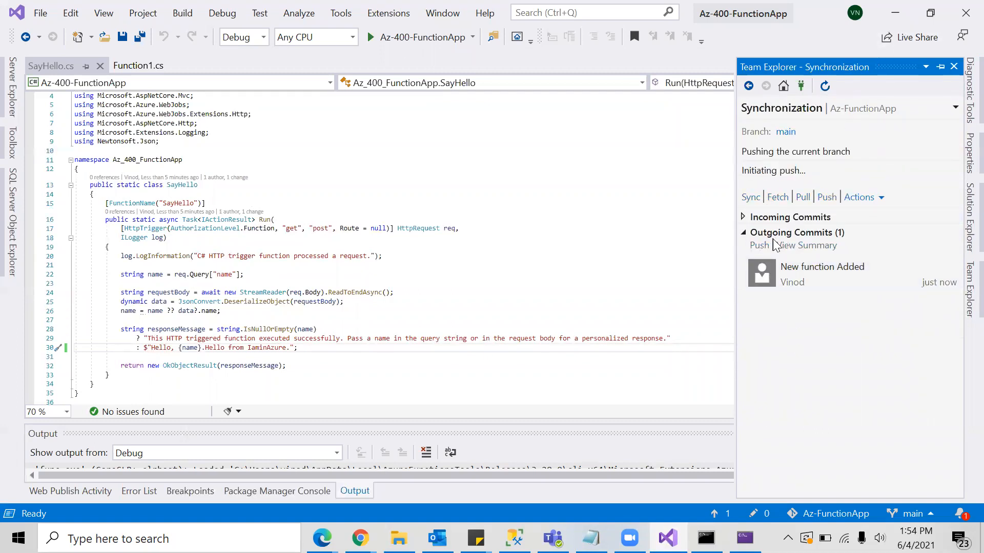
pyautogui.click(895, 12)
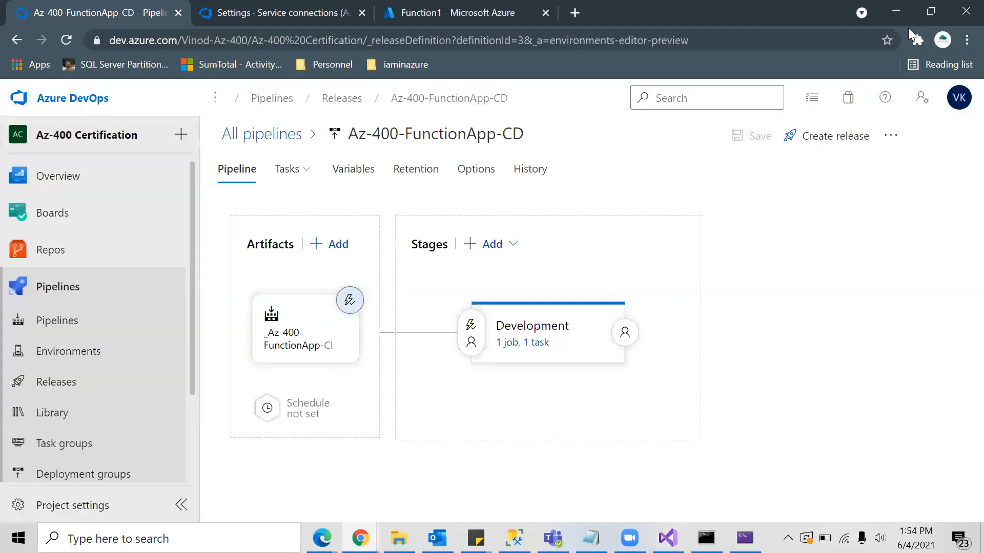
# Check the pushed commit in the Az-FunctionApp repository files and open the "New function Added" run of the Az-400-FunctionApp-CI pipeline
pyautogui.click(73, 250)
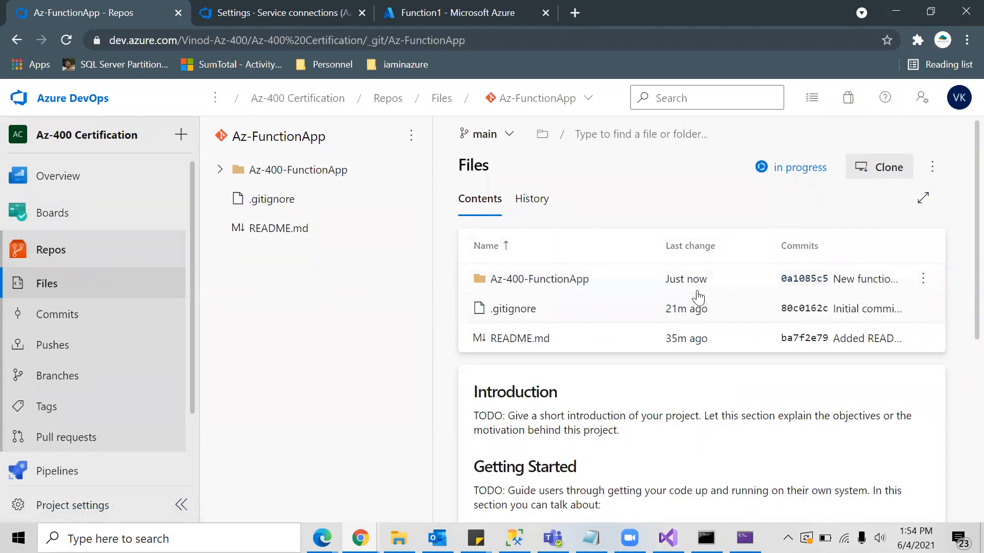
pyautogui.click(532, 202)
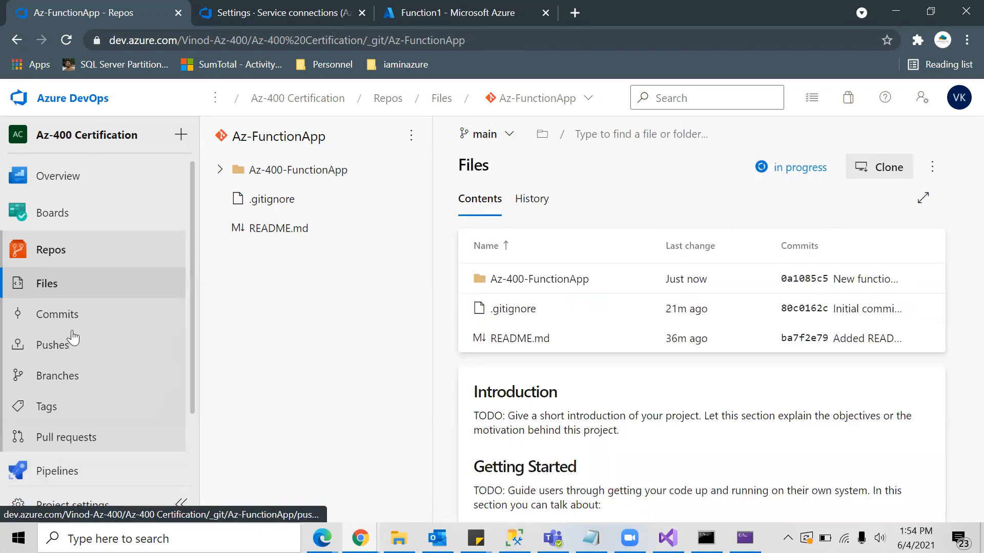
pyautogui.click(77, 473)
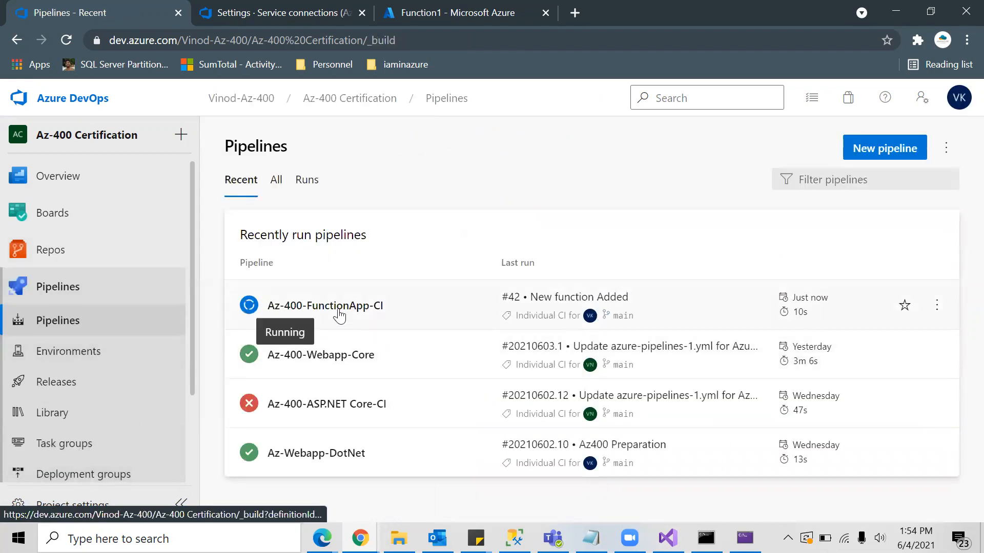
pyautogui.click(350, 327)
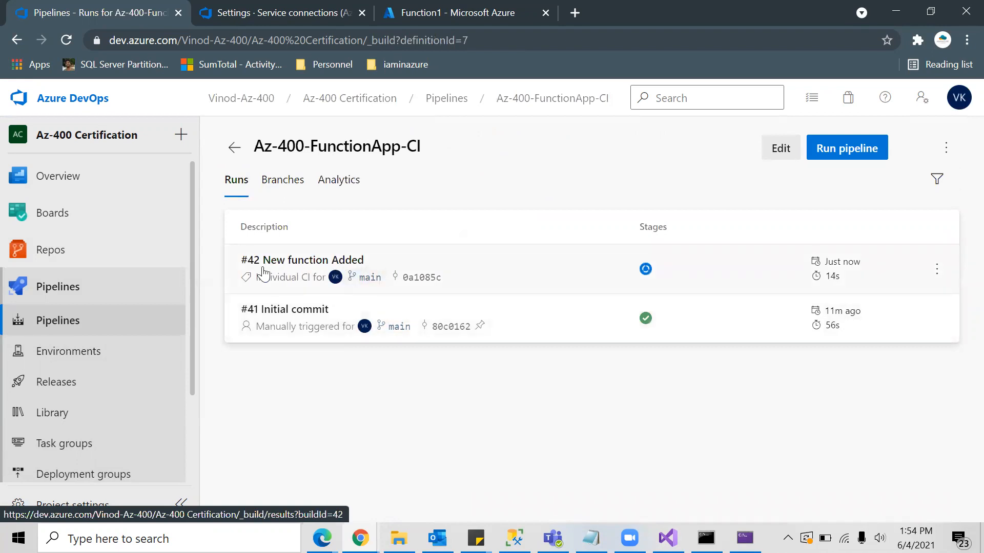
pyautogui.click(288, 260)
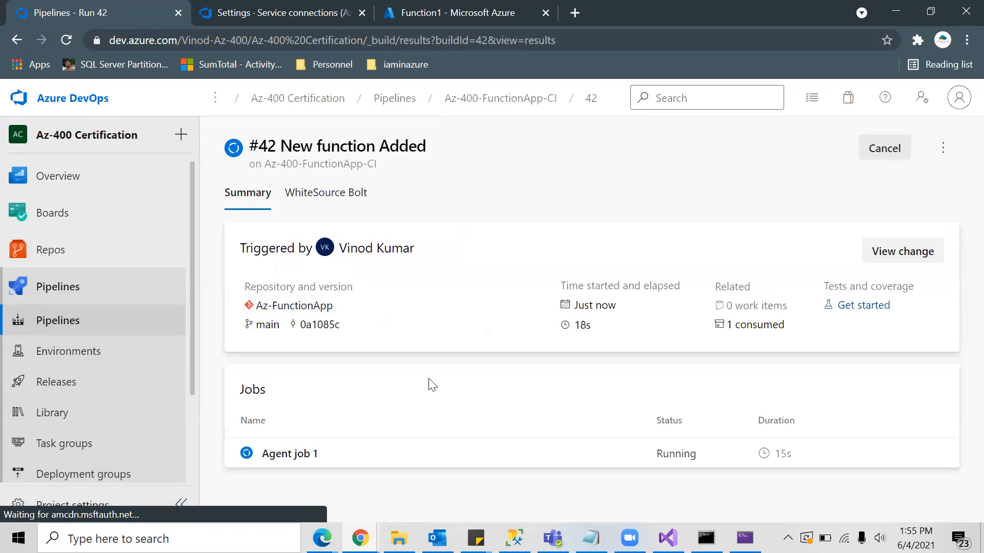
# Examine the Agent job 1 logs and the summary of the "New function Added" build run until the job finishes
pyautogui.click(290, 454)
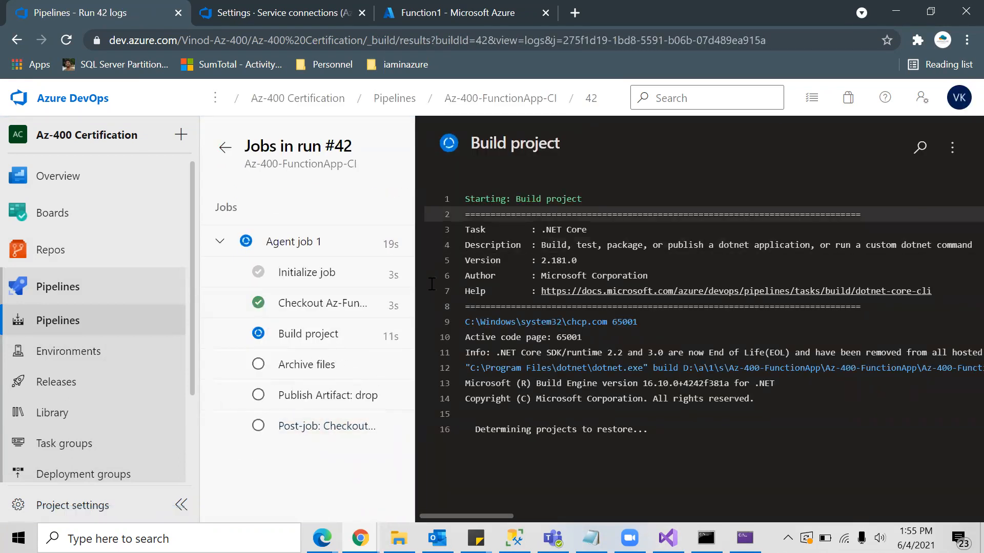
pyautogui.click(226, 153)
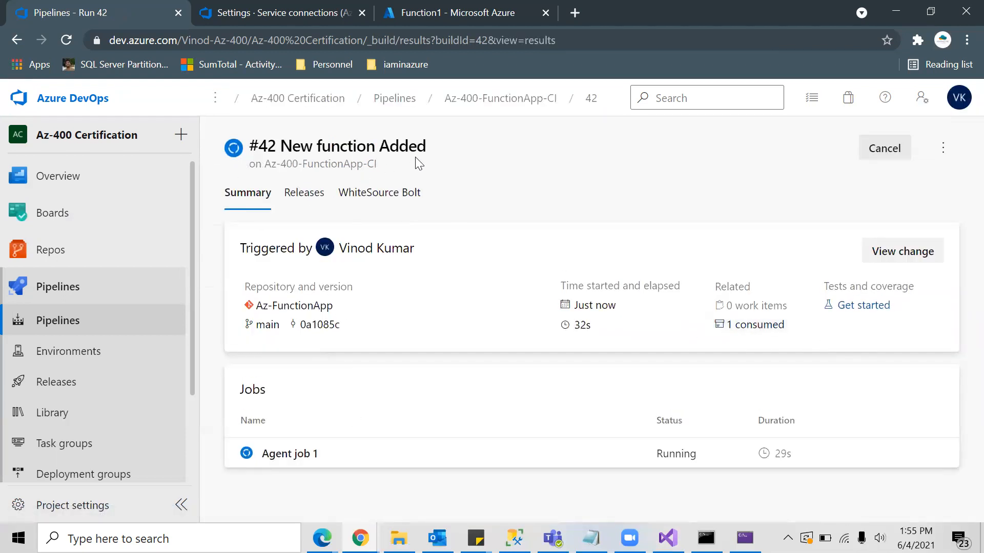
pyautogui.moveTo(426, 148); pyautogui.dragTo(290, 156)
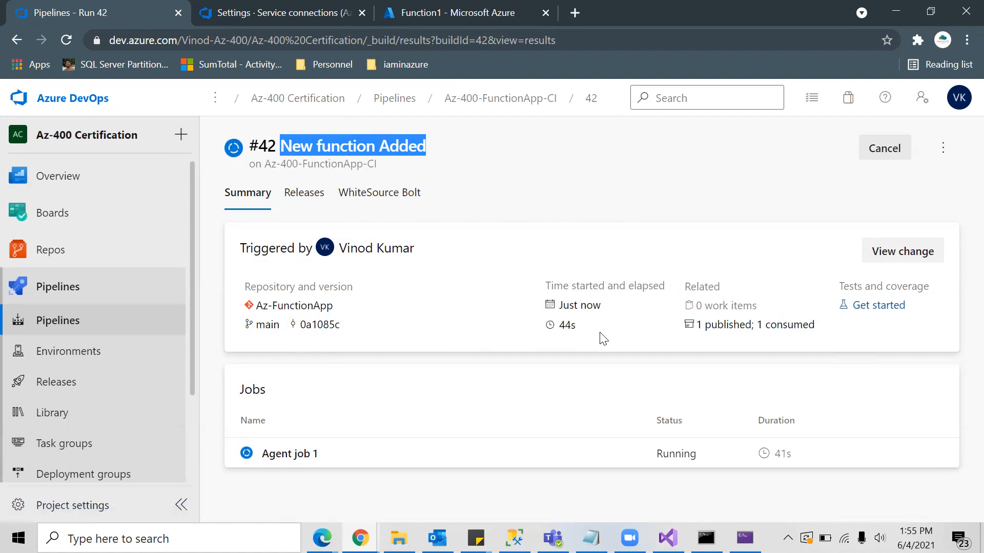
pyautogui.click(310, 454)
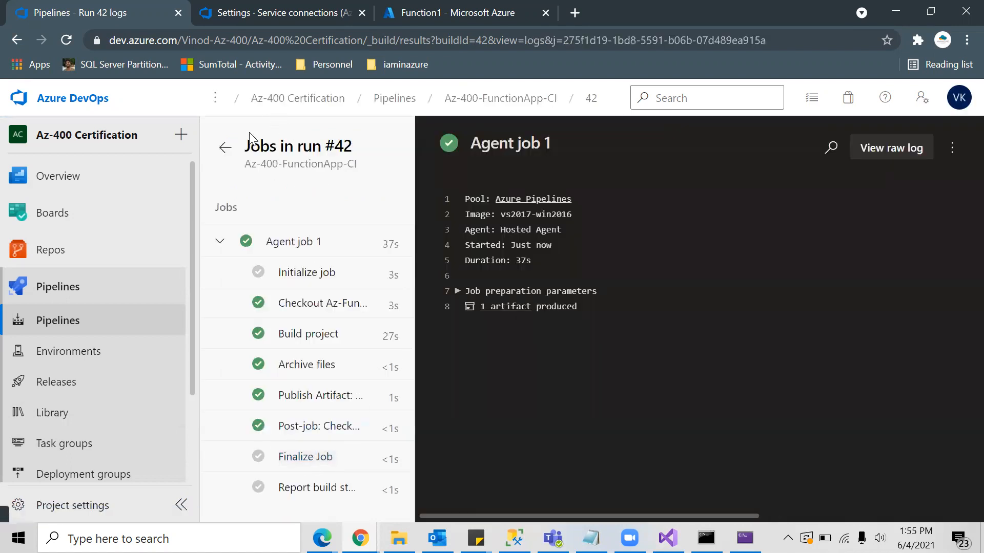
pyautogui.click(225, 147)
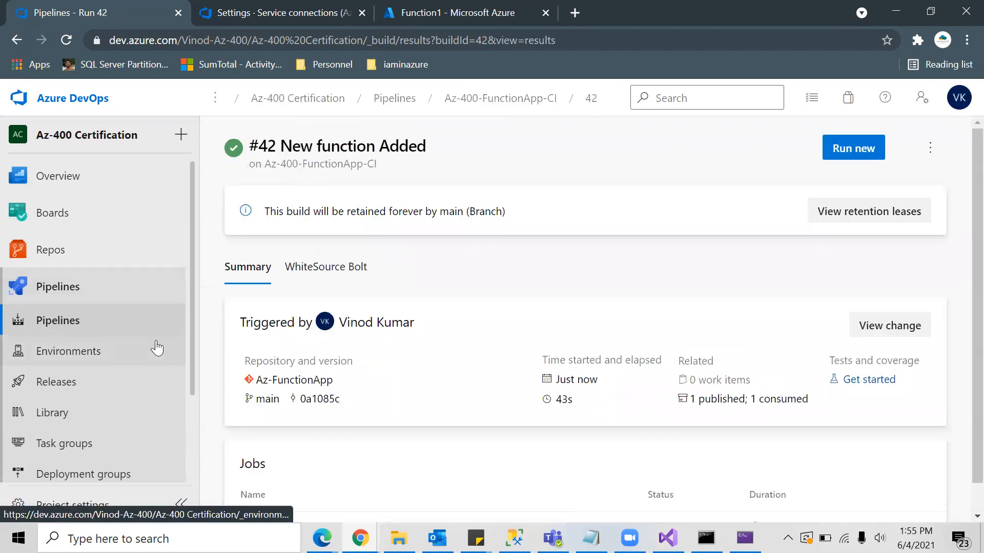
# Open Release-2 of the Az-400-FunctionApp-CD release pipeline and monitor its Development stage deployment
pyautogui.click(85, 393)
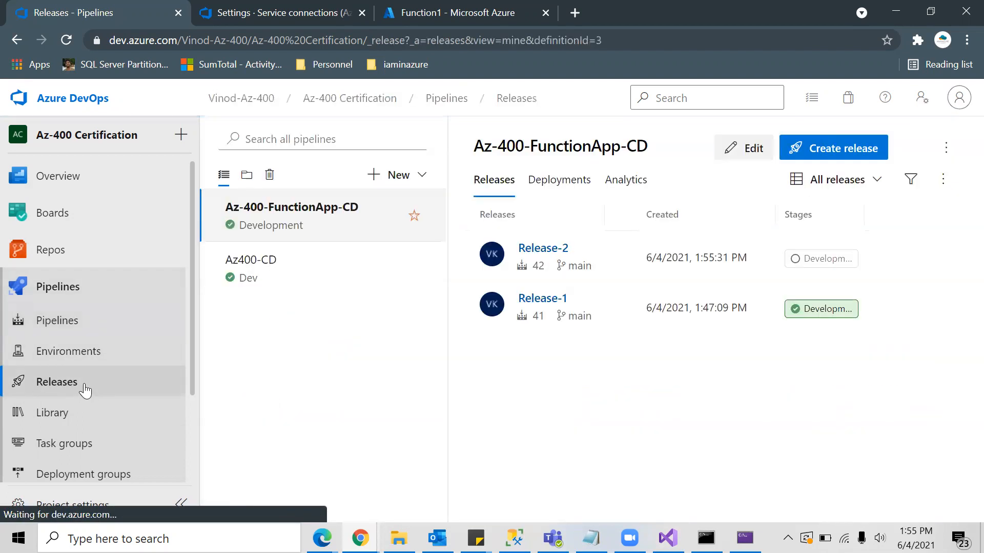
pyautogui.click(67, 39)
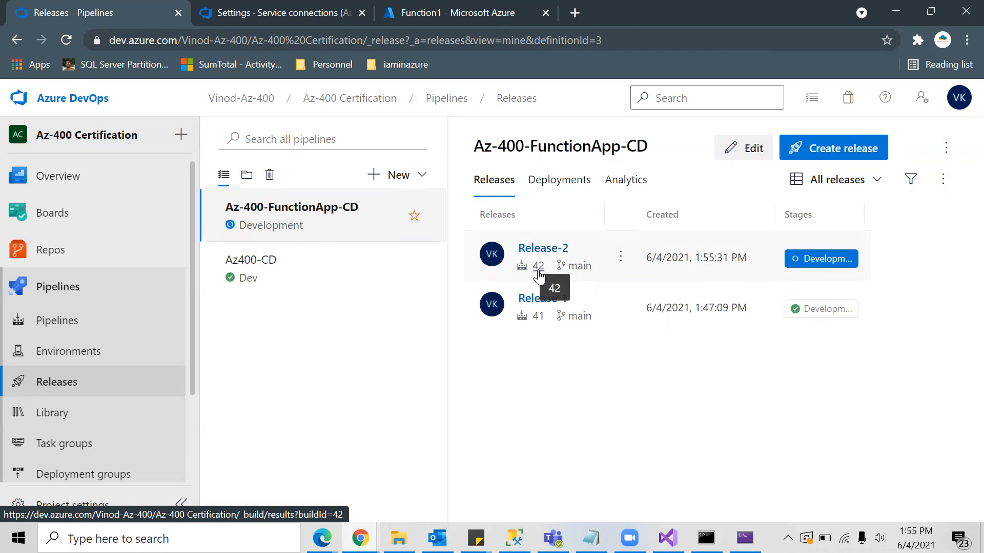
pyautogui.click(552, 256)
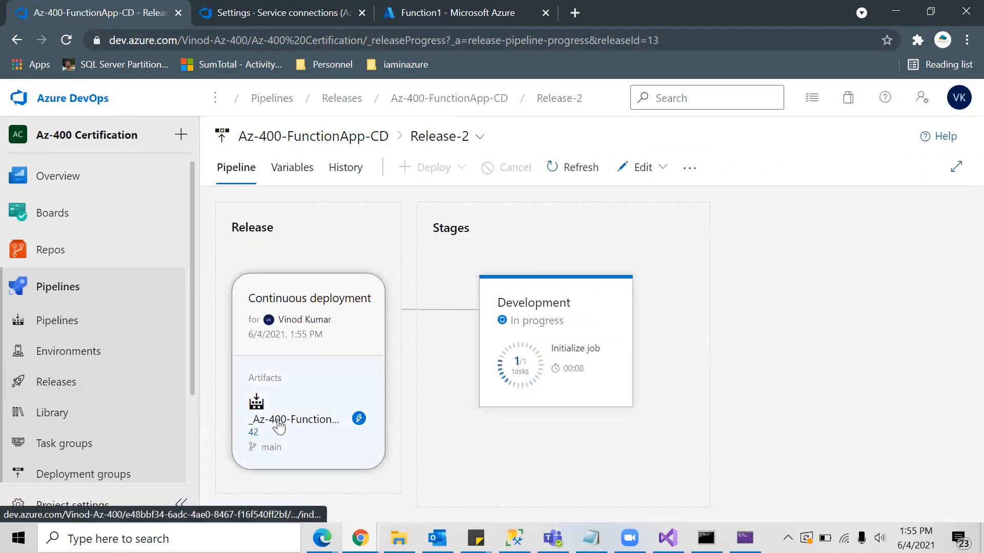
pyautogui.moveTo(552, 382)
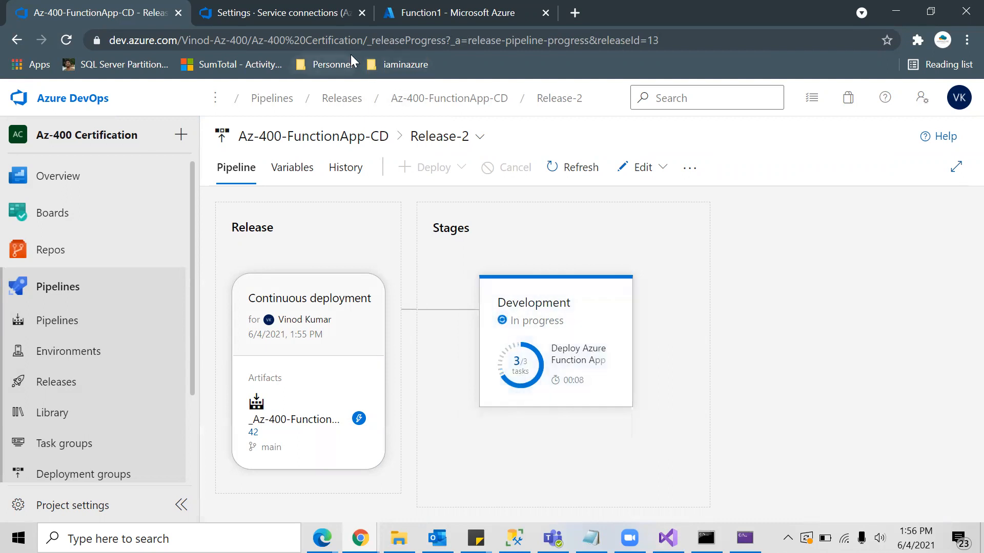
# Check az400function's functions list in the Azure portal and return to Azure DevOps to recheck the Release-2 deployment status
pyautogui.click(372, 24)
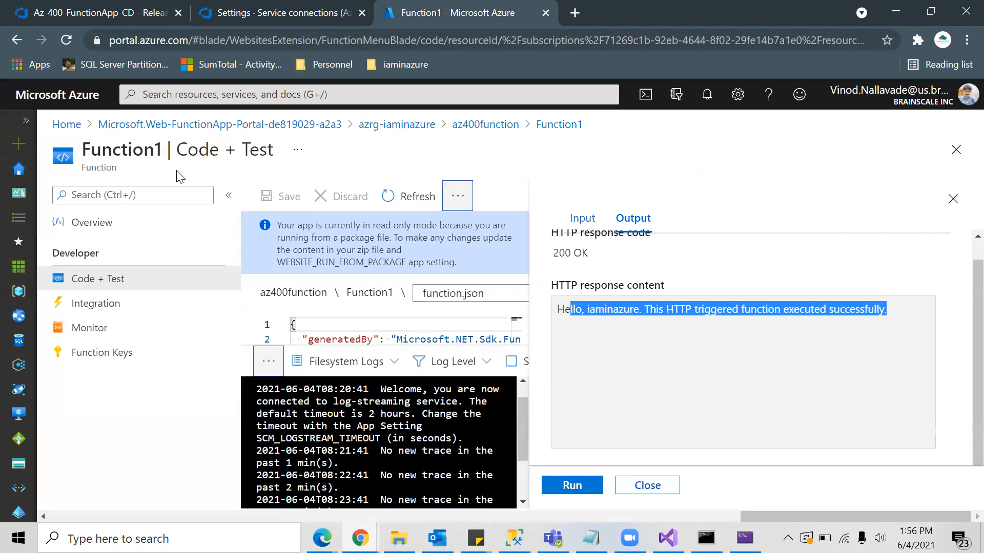
pyautogui.click(470, 126)
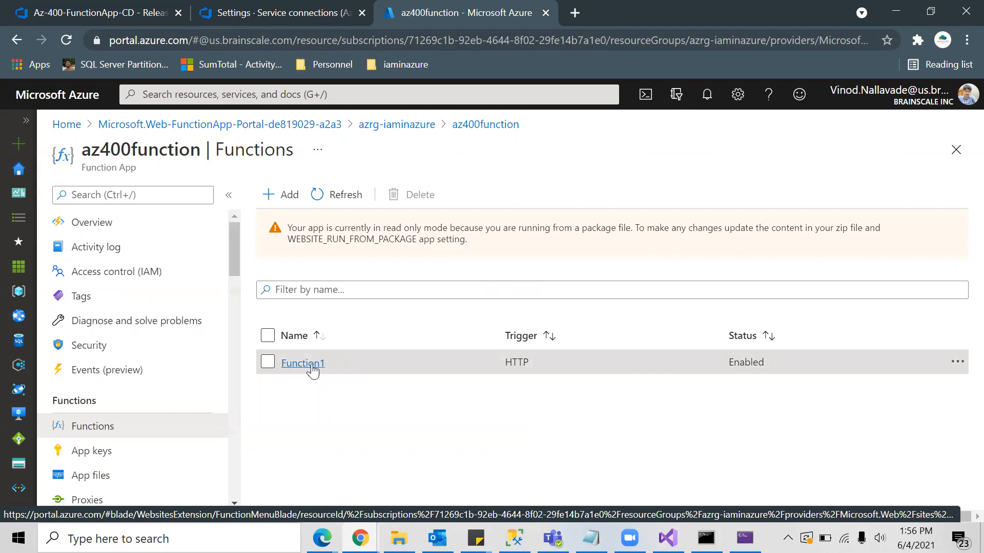
pyautogui.click(117, 13)
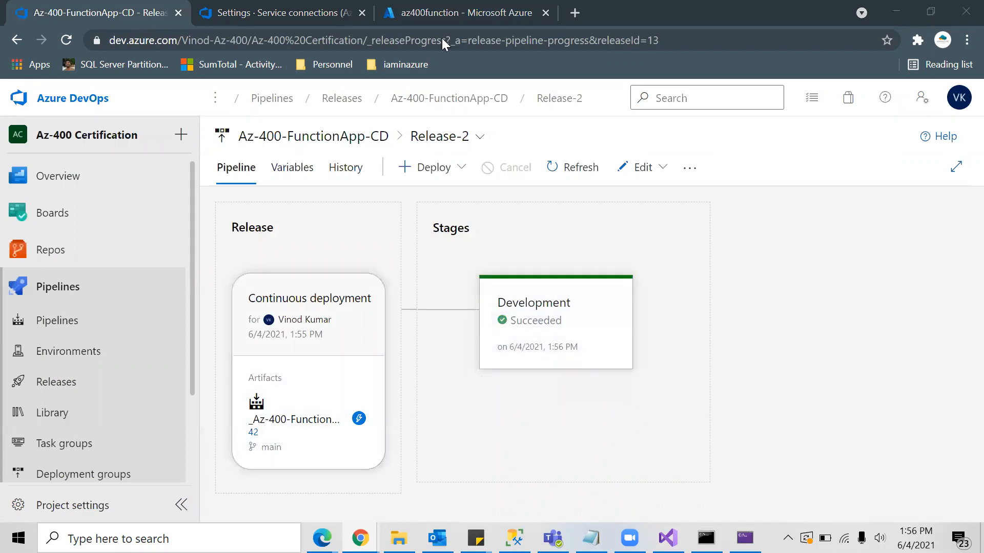
# Back in the Azure portal, refresh the az400function overview and reload its functions list to check for the SayHello function
pyautogui.hotkey('ctrl', '3')
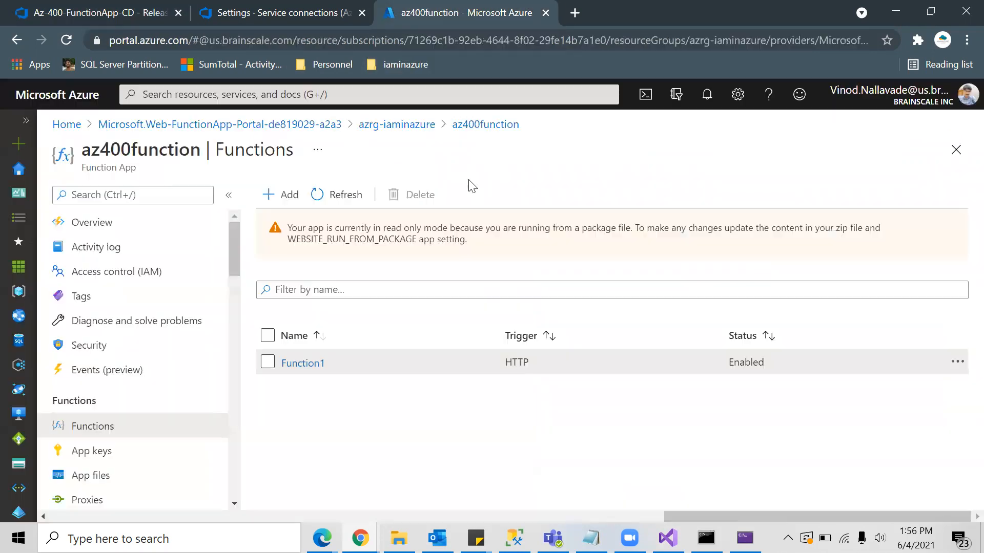
pyautogui.click(120, 231)
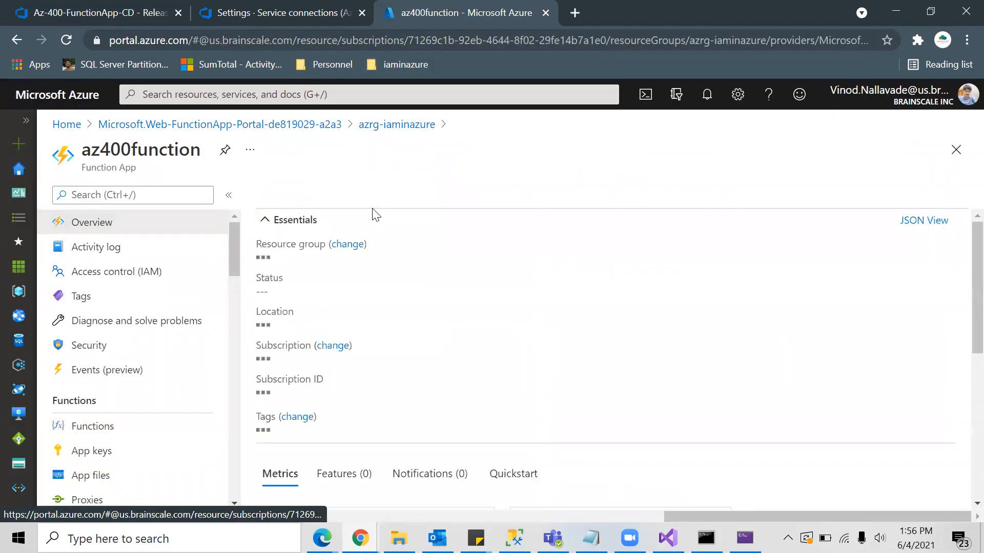
pyautogui.click(351, 205)
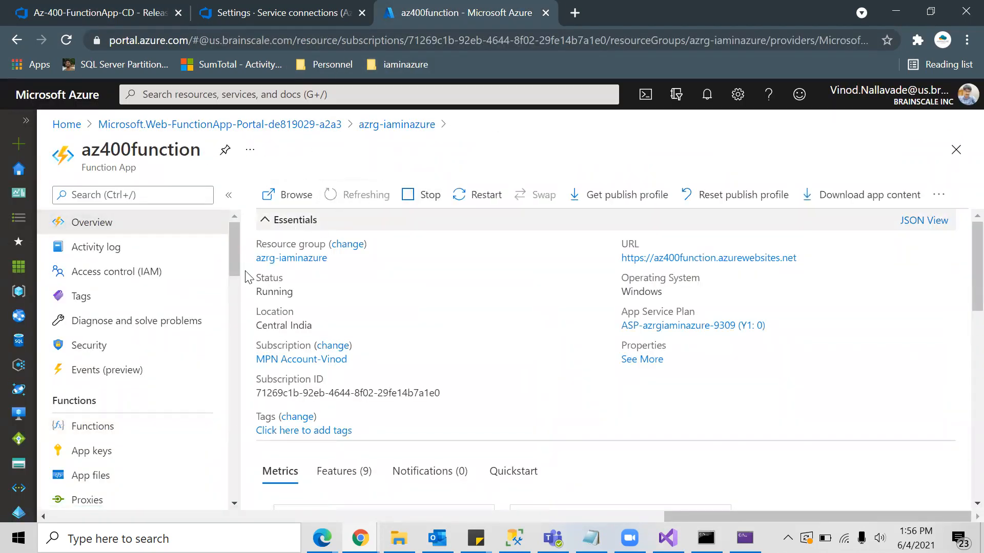
pyautogui.click(119, 430)
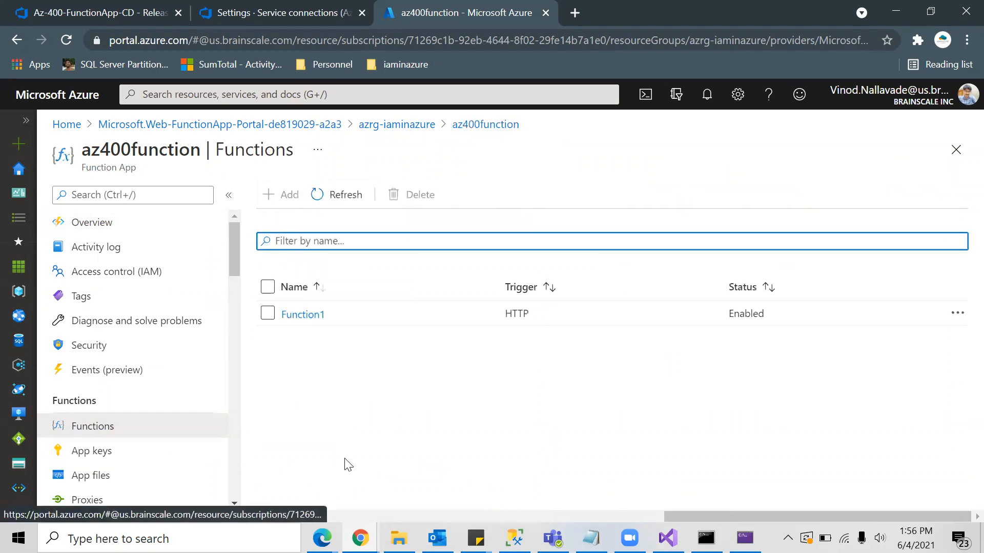
pyautogui.click(348, 203)
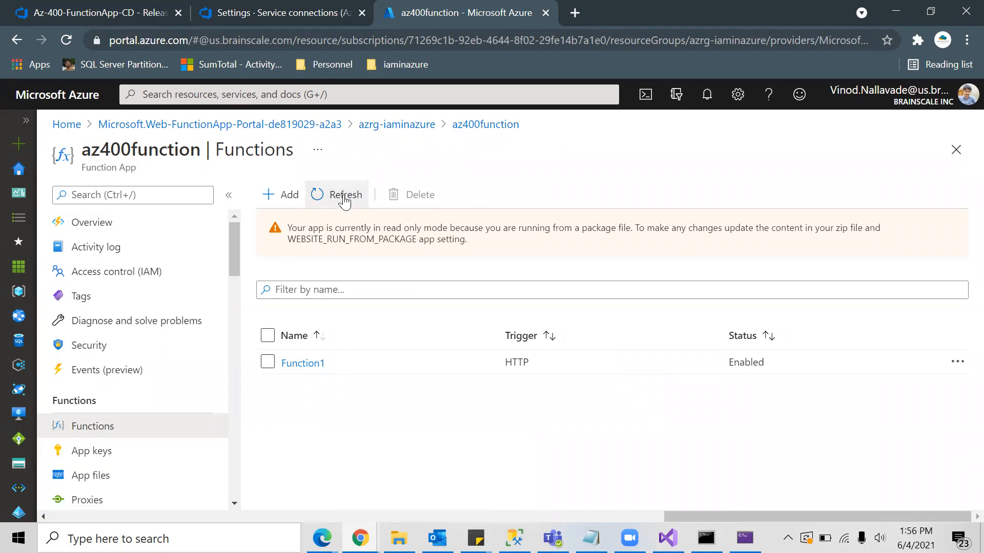
pyautogui.click(124, 225)
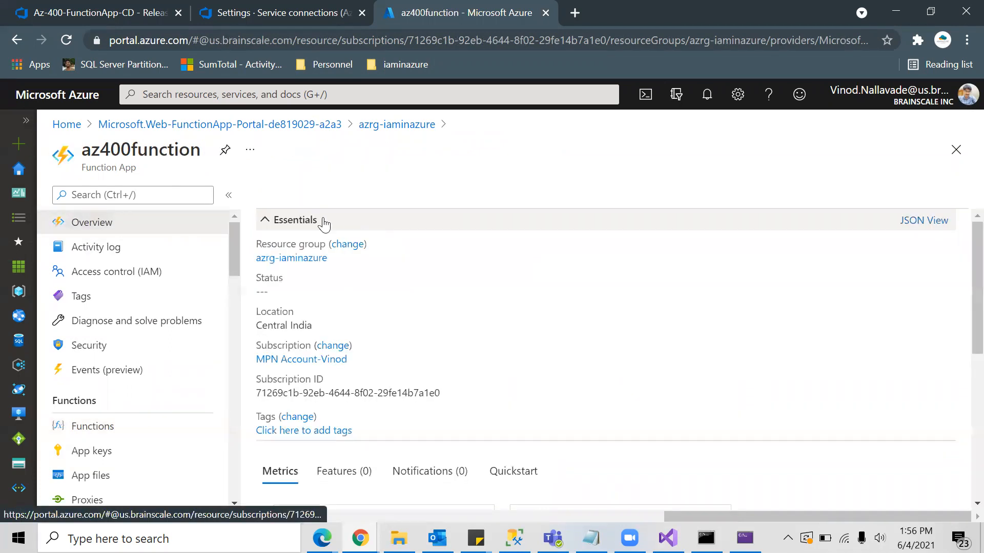
pyautogui.click(361, 195)
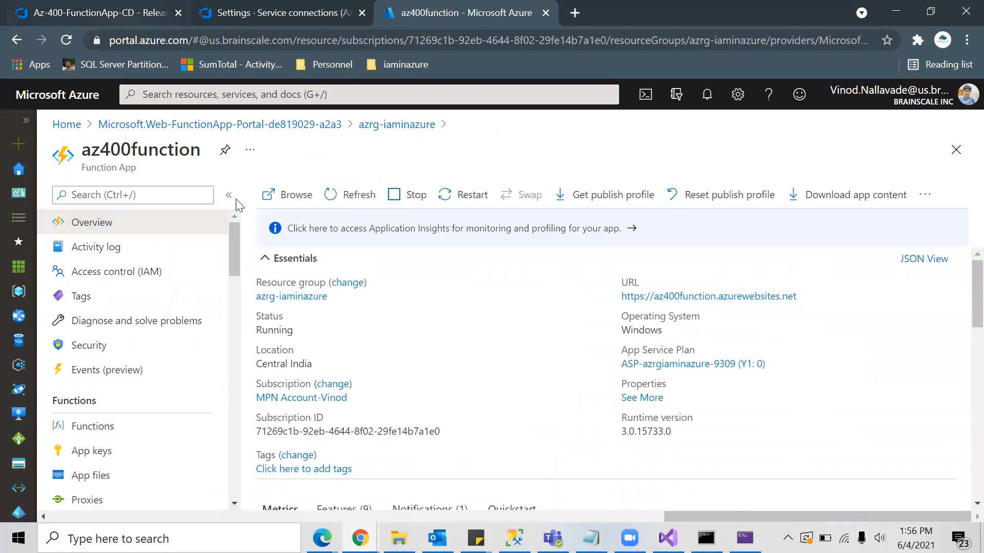
pyautogui.click(360, 196)
pyautogui.click(113, 435)
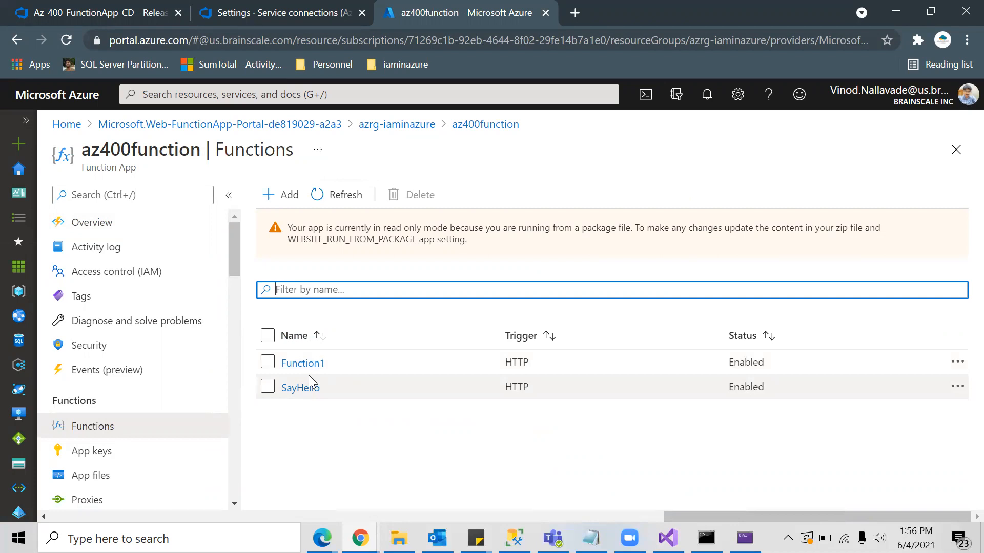
# Test-run Function1 with a person's first name as the "name" value in the request body and check the response content
pyautogui.click(310, 364)
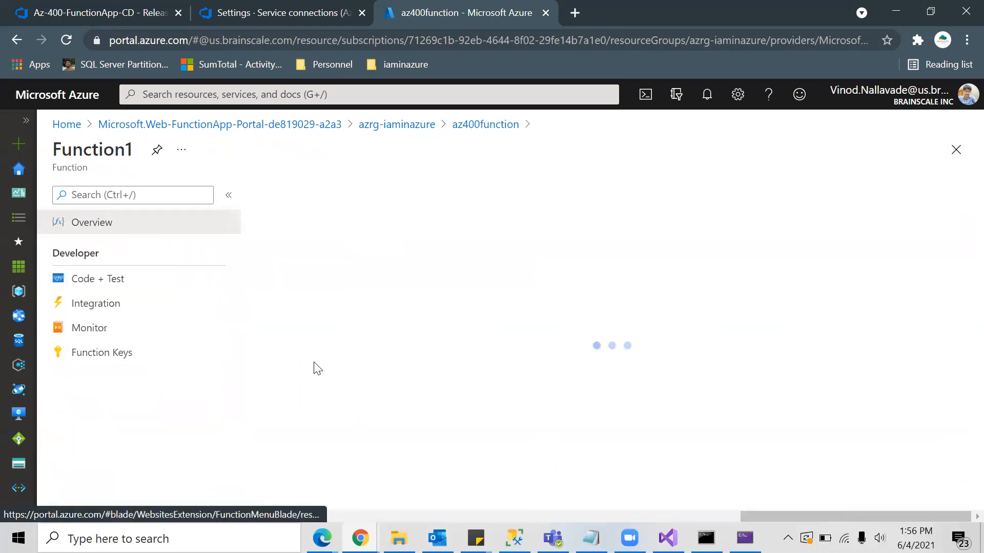
pyautogui.click(116, 285)
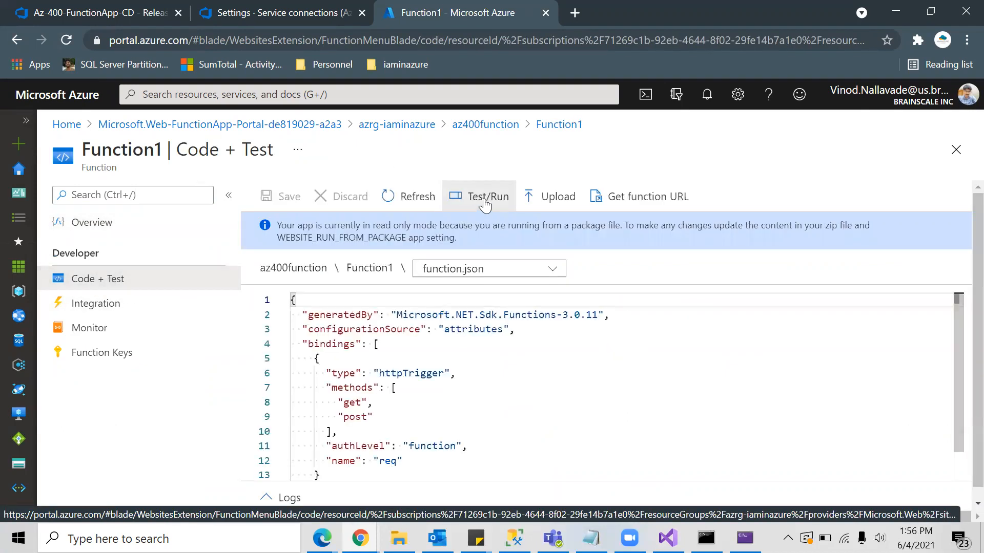
pyautogui.click(480, 199)
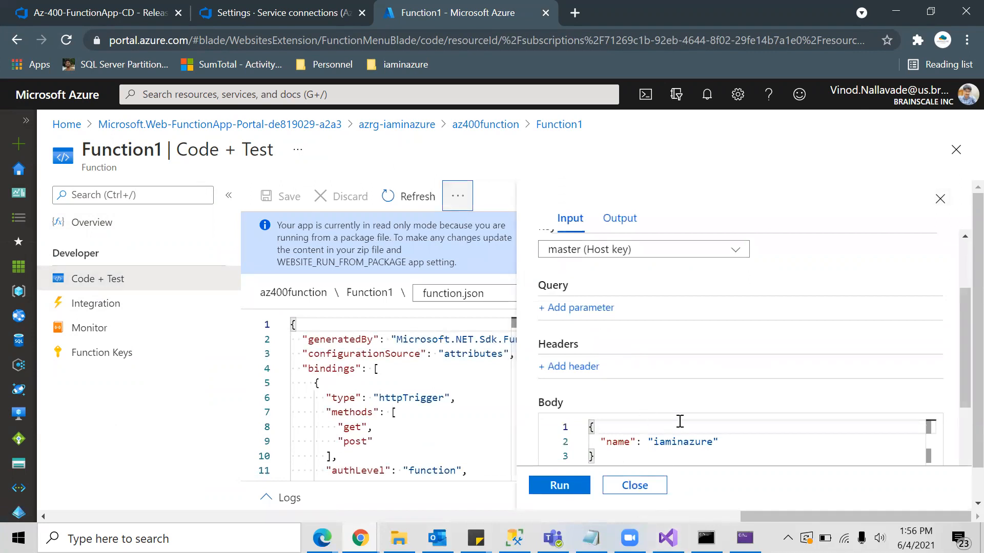
pyautogui.doubleClick(683, 442)
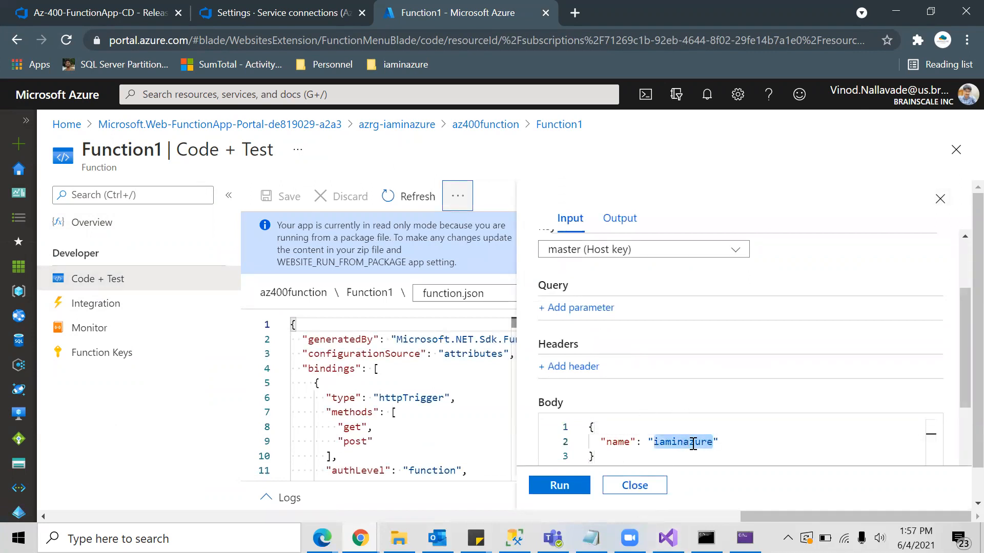
pyautogui.press('BackSpace')
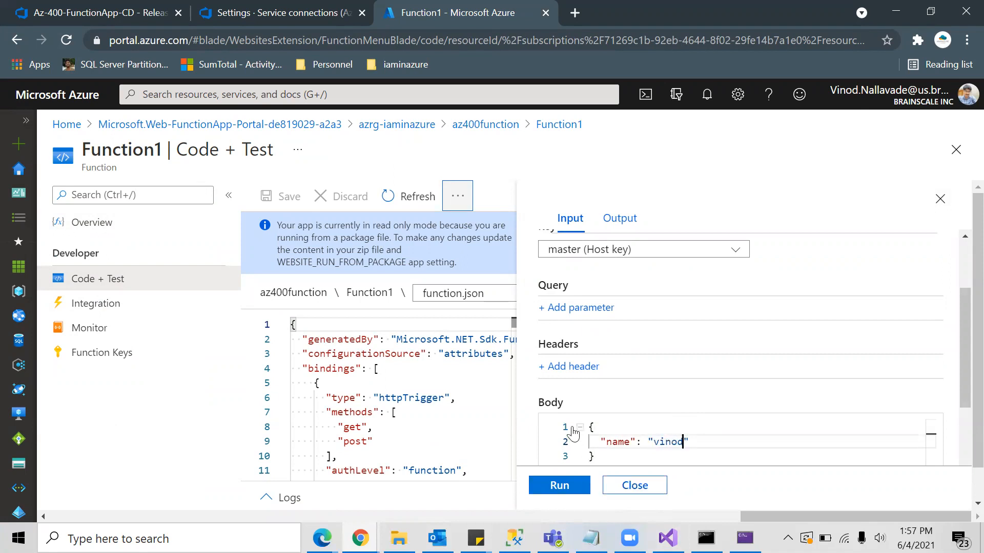
pyautogui.click(564, 486)
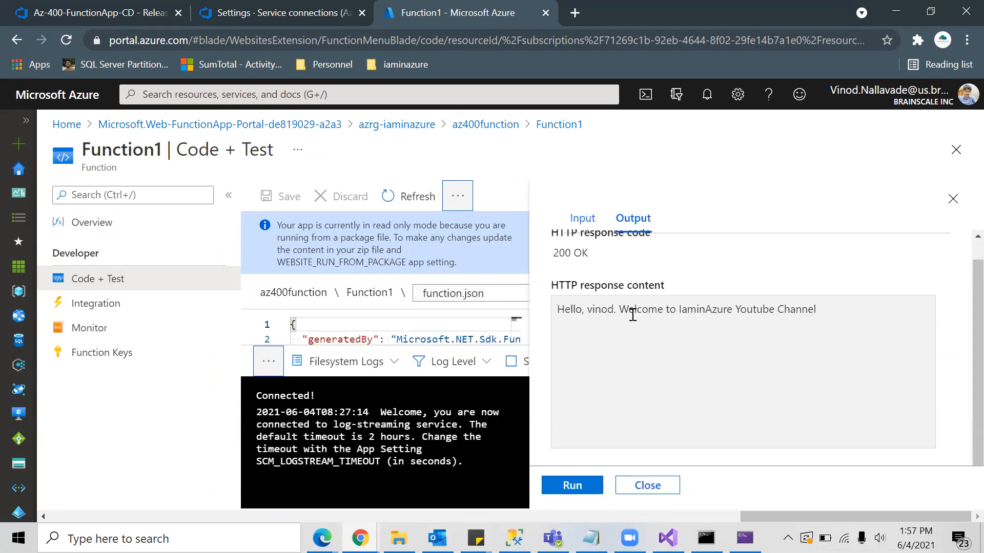
pyautogui.moveTo(623, 313); pyautogui.dragTo(838, 318)
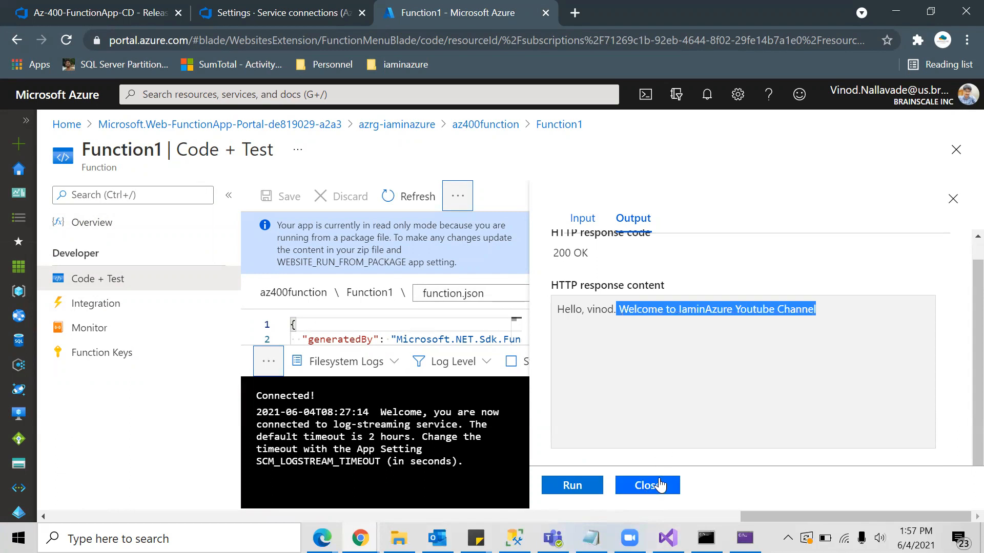
# Test-run the SayHello function with the body key changed to "name" and a person's first name as its value
pyautogui.click(489, 125)
pyautogui.click(298, 389)
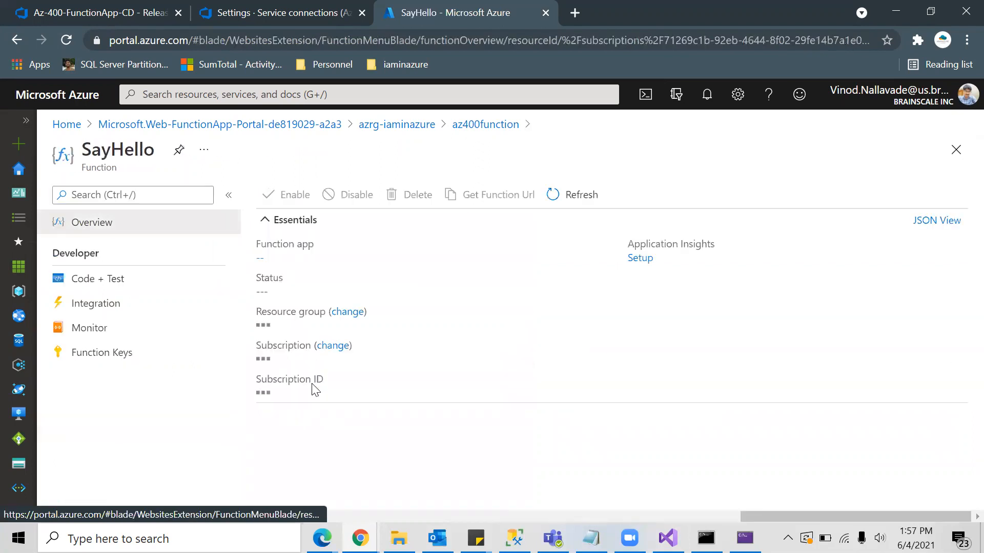
pyautogui.click(109, 279)
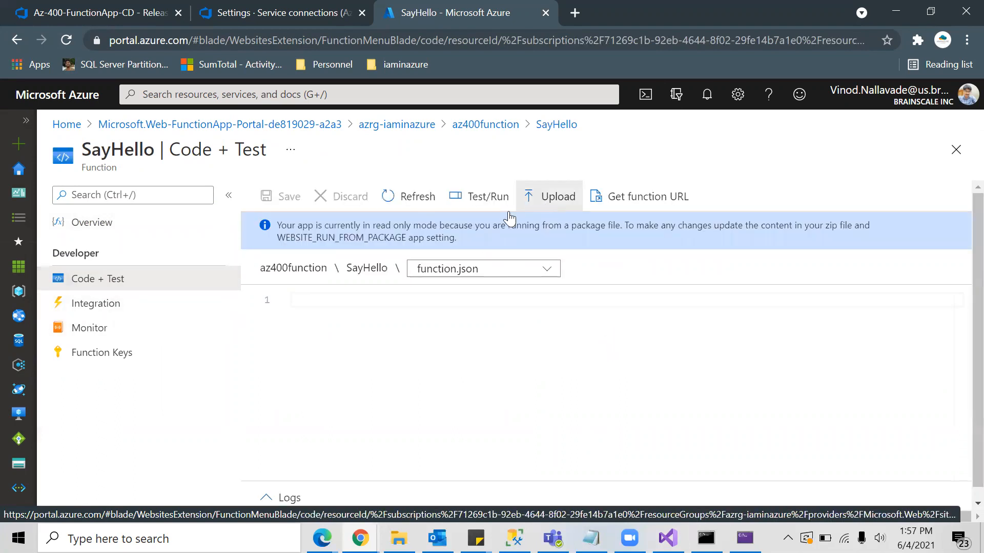
pyautogui.click(481, 197)
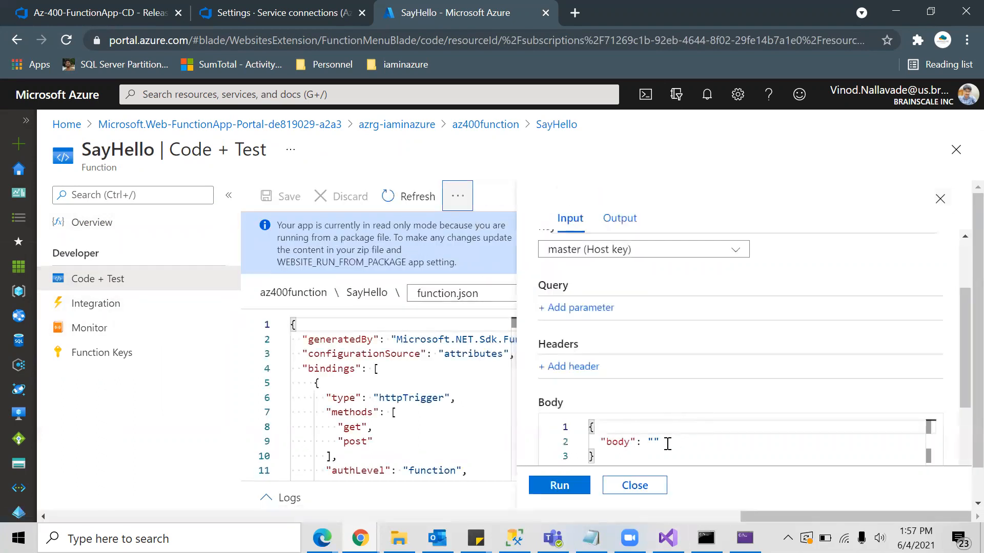
pyautogui.doubleClick(618, 441)
pyautogui.write('name')
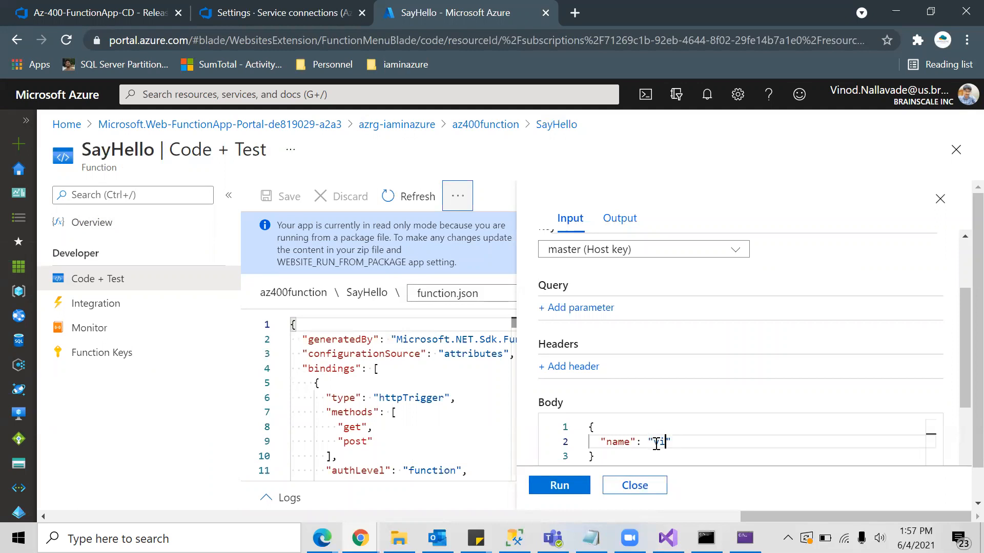
pyautogui.click(558, 485)
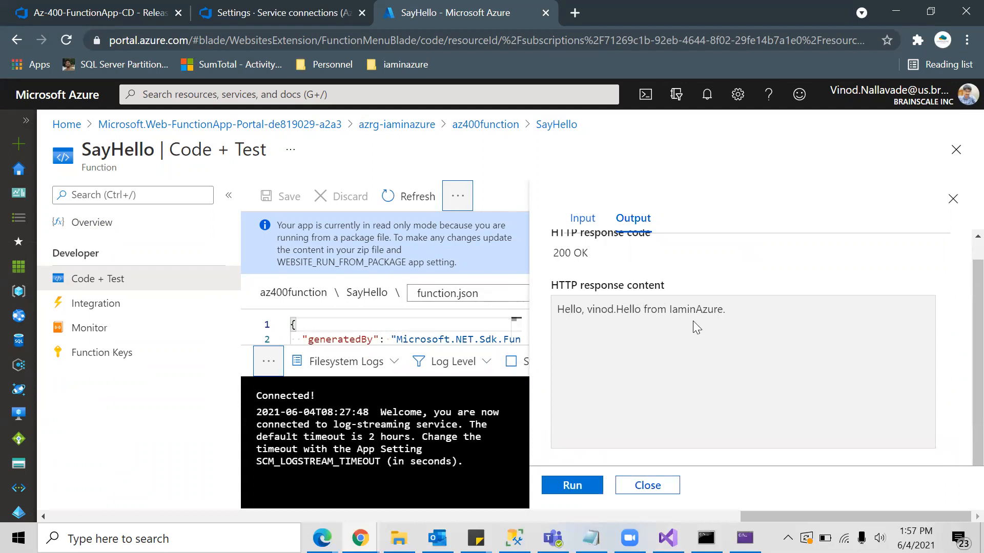
# Return to Azure DevOps and view the release list of the Az-400-FunctionApp-CD pipeline
pyautogui.click(287, 7)
pyautogui.click(103, 12)
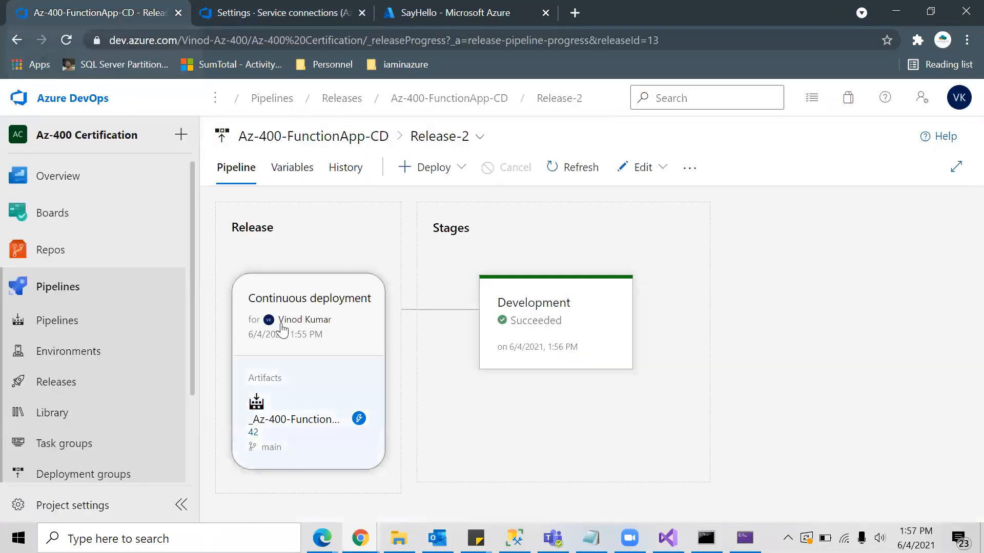
pyautogui.click(72, 390)
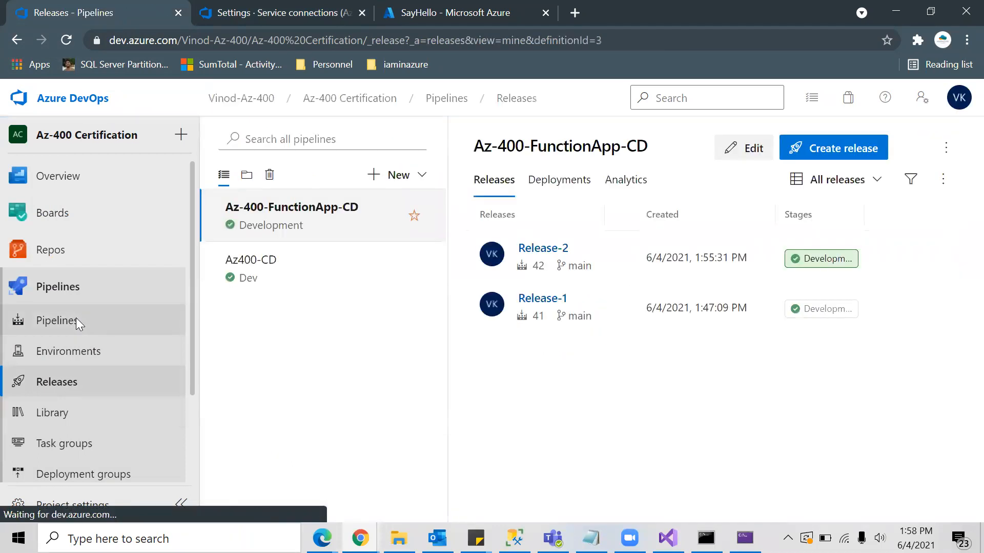